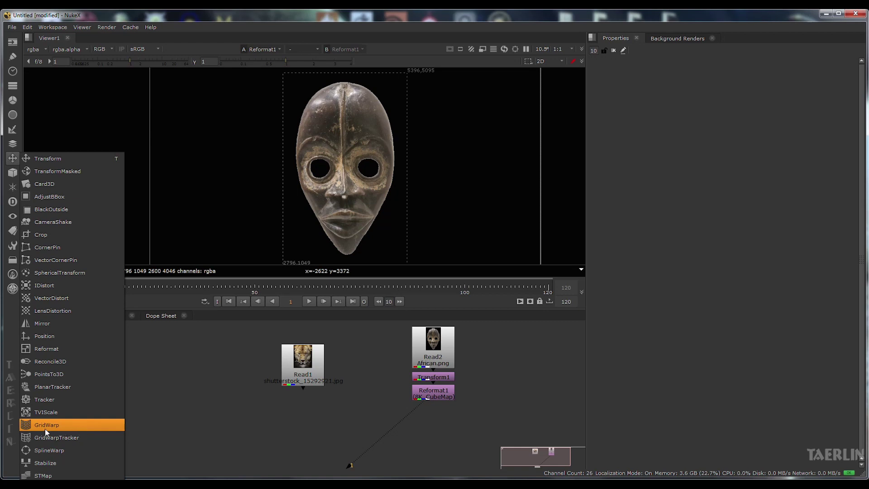
Step: Add a GridWarp node fed by Reformat1 in the node graph and show it in the viewer
{"action": "left_click", "coordinate": [75, 427]}
{"action": "left_click", "coordinate": [413, 460]}
{"action": "scroll", "coordinate": [408, 207], "scroll_direction": "up", "scroll_amount": 2}
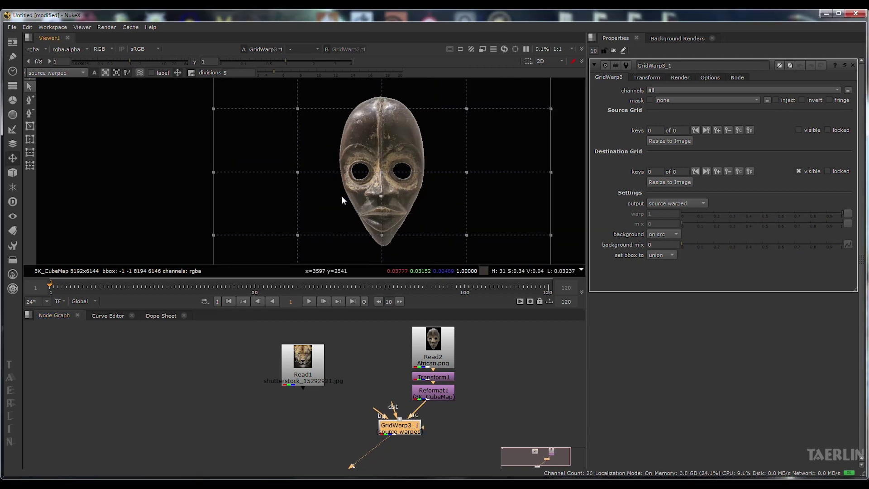
Step: Try warping the mask by moving the destination grid's control points at its left and between the eyes
{"action": "scroll", "coordinate": [315, 202], "scroll_direction": "up", "scroll_amount": 5}
{"action": "left_click_drag", "start_coordinate": [252, 142], "coordinate": [237, 155]}
{"action": "left_click_drag", "start_coordinate": [423, 193], "coordinate": [352, 201]}
{"action": "left_click_drag", "start_coordinate": [373, 150], "coordinate": [428, 154]}
{"action": "scroll", "coordinate": [401, 151], "scroll_direction": "up", "scroll_amount": 3}
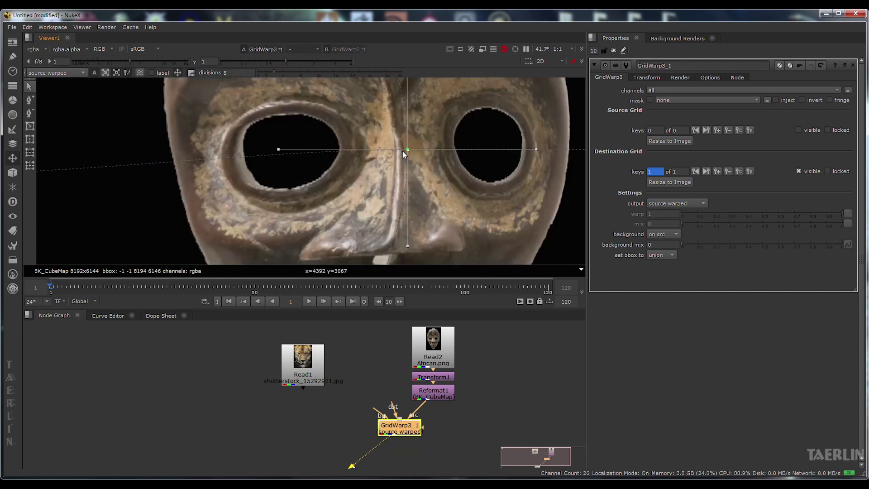
Step: Try reshaping the mask's eyes and forehead by moving the central grid point and adjusting its tangent handles
{"action": "scroll", "coordinate": [353, 197], "scroll_direction": "down", "scroll_amount": 3}
{"action": "left_click_drag", "start_coordinate": [337, 134], "coordinate": [394, 158]}
{"action": "mouse_move", "coordinate": [262, 183]}
{"action": "left_mouse_down"}
{"action": "mouse_move", "coordinate": [90, 155]}
{"action": "mouse_move", "coordinate": [272, 185]}
{"action": "left_mouse_up"}
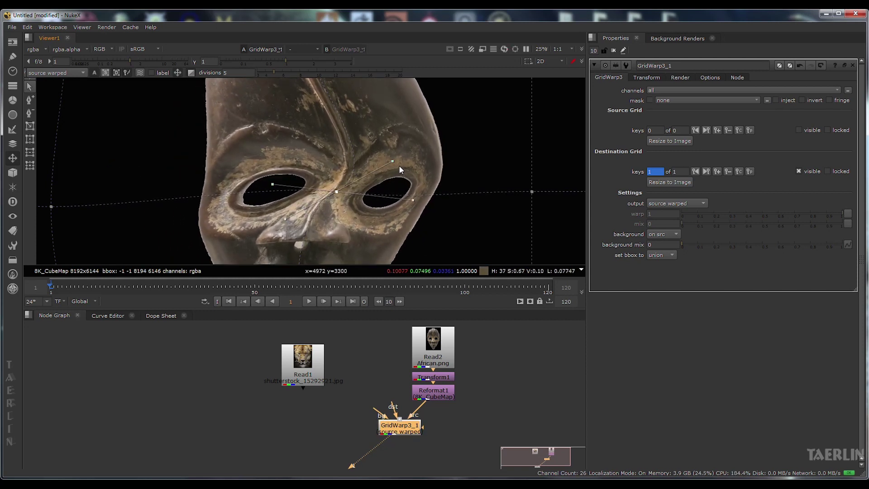
{"action": "left_click_drag", "start_coordinate": [390, 158], "coordinate": [368, 147]}
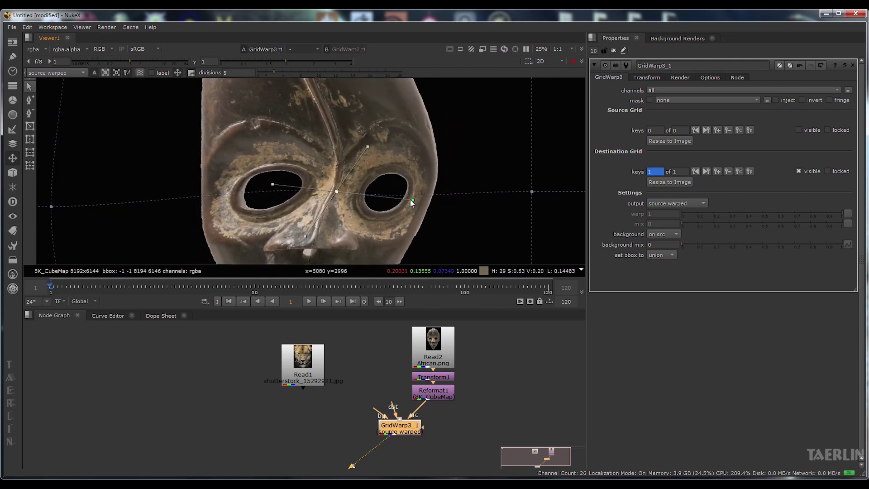
{"action": "left_click_drag", "start_coordinate": [368, 146], "coordinate": [427, 137]}
{"action": "mouse_move", "coordinate": [412, 200]}
{"action": "left_mouse_down"}
{"action": "mouse_move", "coordinate": [401, 219]}
{"action": "mouse_move", "coordinate": [343, 221]}
{"action": "mouse_move", "coordinate": [413, 246]}
{"action": "mouse_move", "coordinate": [354, 243]}
{"action": "mouse_move", "coordinate": [374, 240]}
{"action": "mouse_move", "coordinate": [402, 206]}
{"action": "left_mouse_up"}
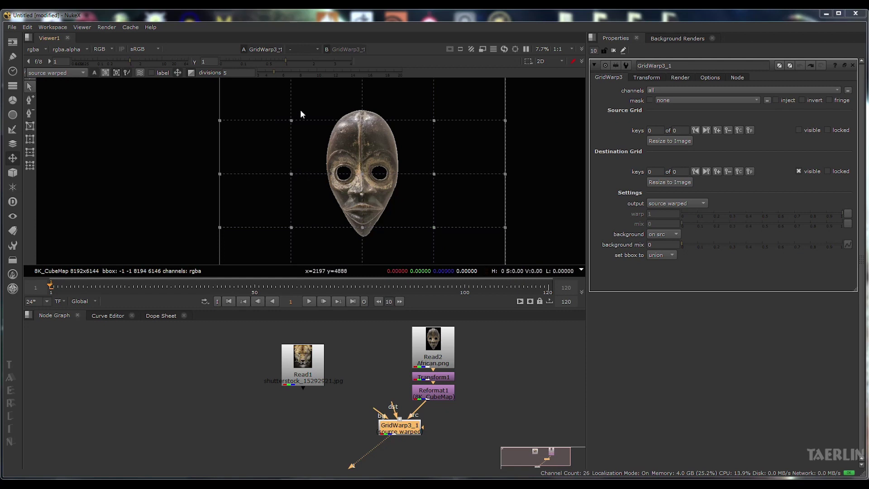
Step: Try moving and squashing the six destination grid points around the mask's left half with the transform box
{"action": "left_click_drag", "start_coordinate": [261, 101], "coordinate": [384, 241]}
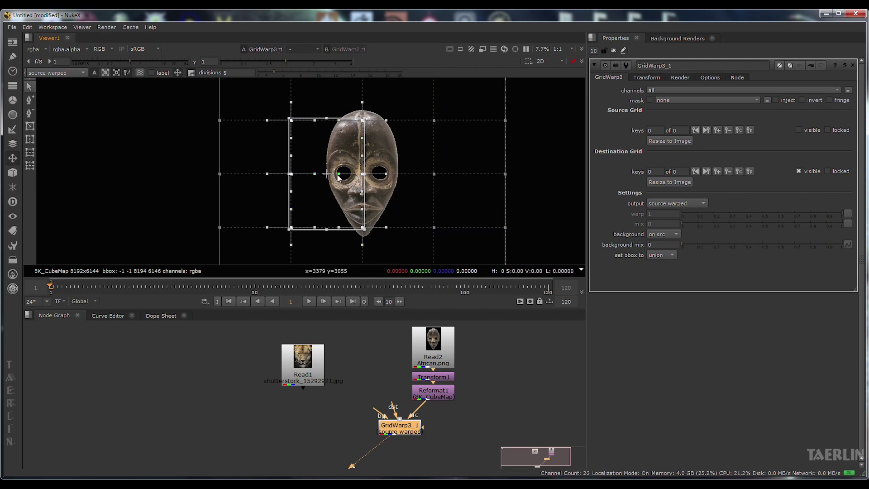
{"action": "mouse_move", "coordinate": [330, 174]}
{"action": "left_mouse_down"}
{"action": "mouse_move", "coordinate": [311, 181]}
{"action": "mouse_move", "coordinate": [290, 145]}
{"action": "mouse_move", "coordinate": [252, 188]}
{"action": "mouse_move", "coordinate": [122, 186]}
{"action": "mouse_move", "coordinate": [392, 180]}
{"action": "mouse_move", "coordinate": [320, 177]}
{"action": "mouse_move", "coordinate": [333, 178]}
{"action": "mouse_move", "coordinate": [326, 171]}
{"action": "left_mouse_up"}
{"action": "left_click_drag", "start_coordinate": [326, 225], "coordinate": [356, 188]}
{"action": "scroll", "coordinate": [358, 212], "scroll_direction": "up", "scroll_amount": 4}
{"action": "scroll", "coordinate": [370, 189], "scroll_direction": "down", "scroll_amount": 3}
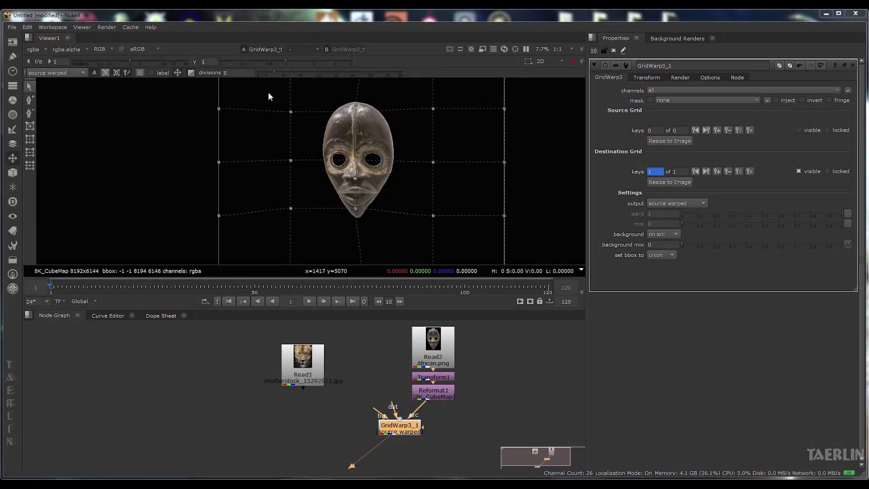
Step: Select the six destination grid points around the mask's left half and make them smooth
{"action": "left_click_drag", "start_coordinate": [268, 92], "coordinate": [379, 233]}
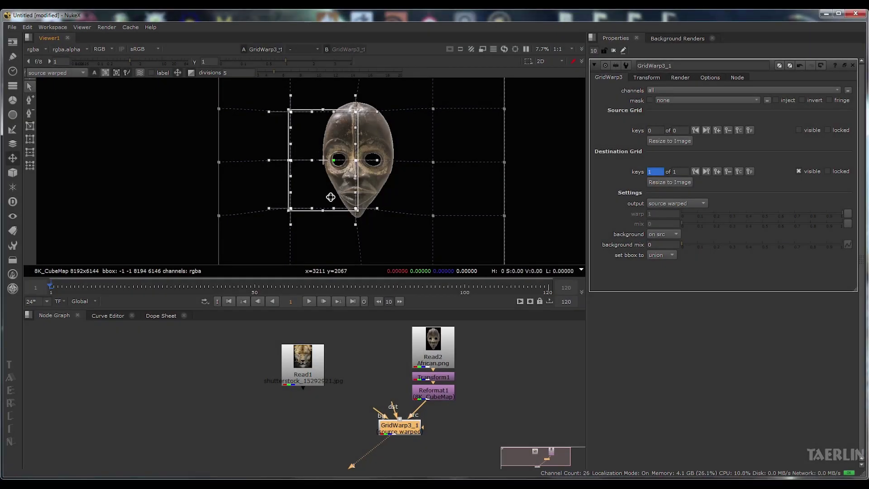
{"action": "right_click", "coordinate": [357, 211]}
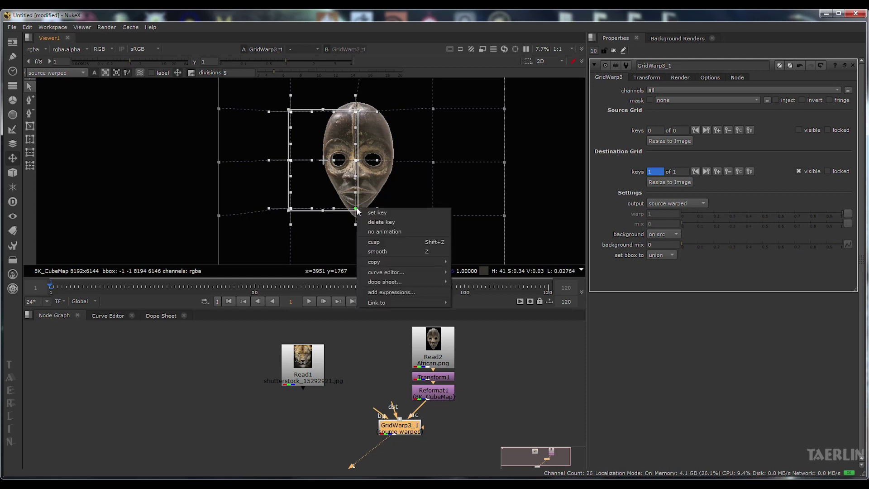
{"action": "left_click", "coordinate": [407, 252]}
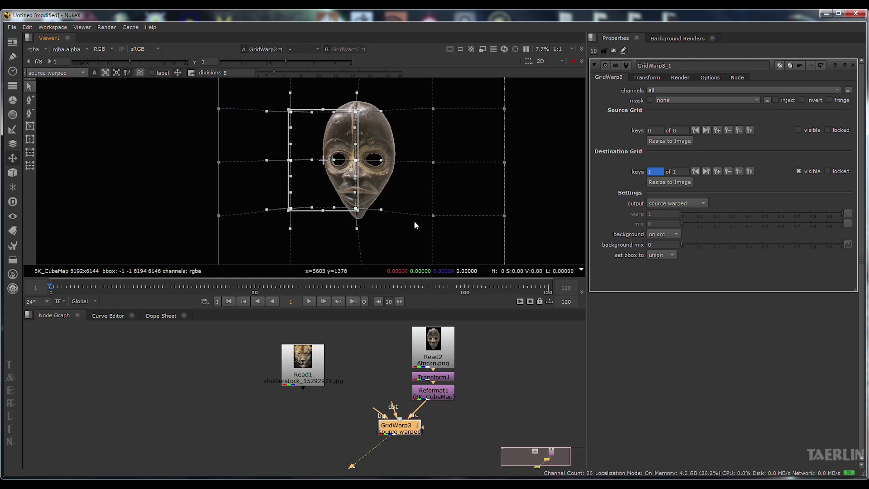
Step: Examine the copy, curve editor, dope sheet and tracker linking options offered for the selected grid points
{"action": "right_click", "coordinate": [356, 209]}
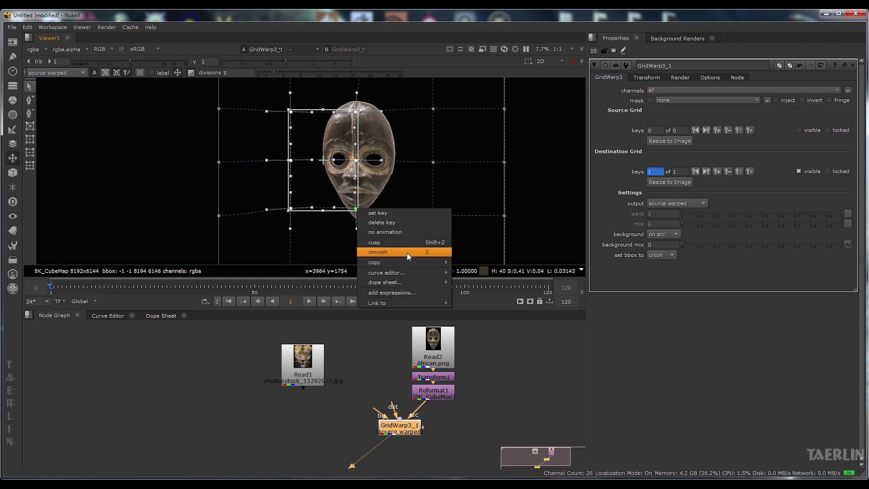
{"action": "mouse_move", "coordinate": [409, 264]}
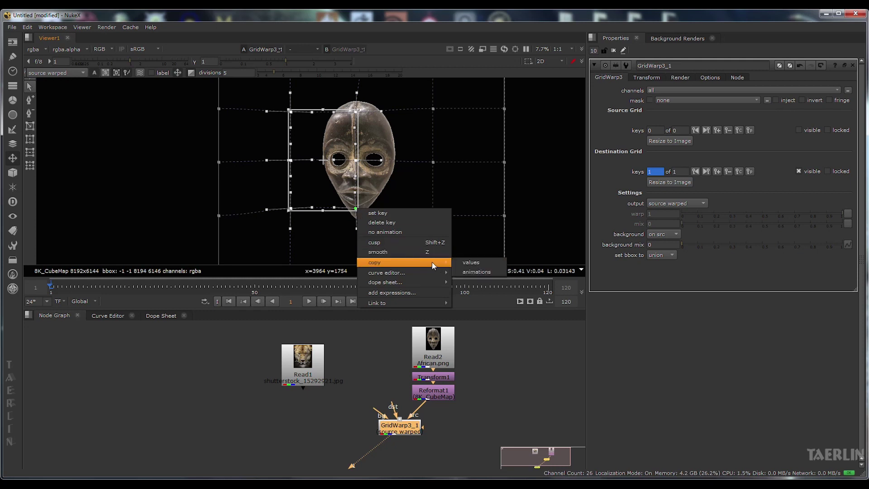
{"action": "mouse_move", "coordinate": [393, 276]}
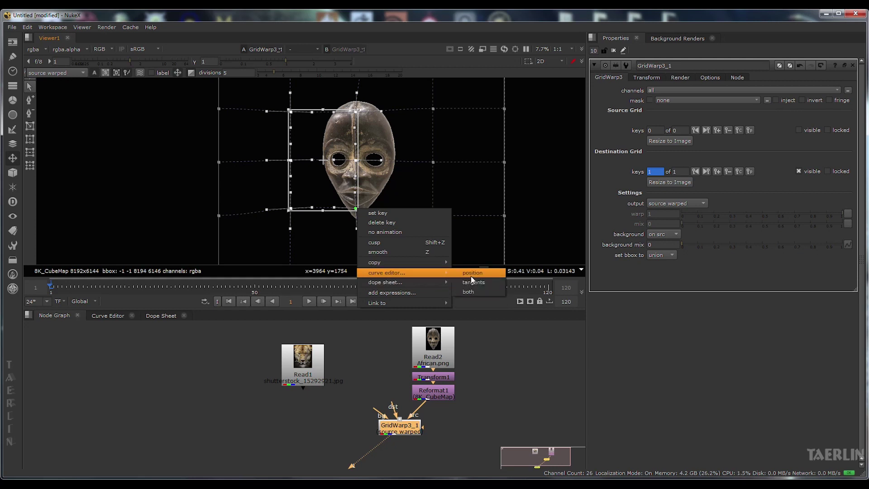
{"action": "mouse_move", "coordinate": [446, 282]}
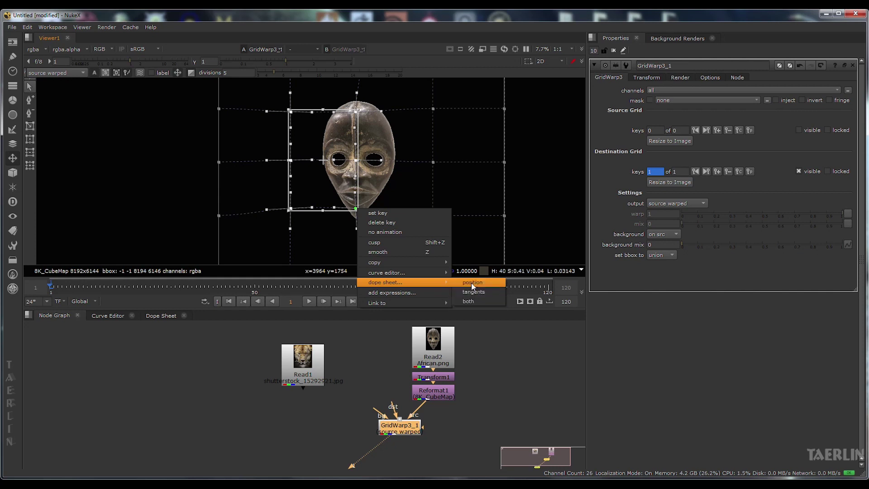
{"action": "left_click", "coordinate": [364, 26]}
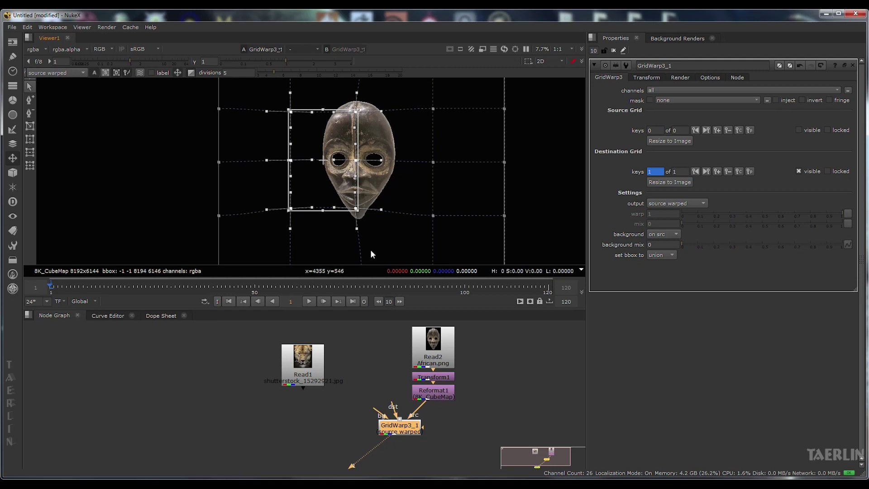
{"action": "right_click", "coordinate": [289, 110]}
{"action": "mouse_move", "coordinate": [355, 205]}
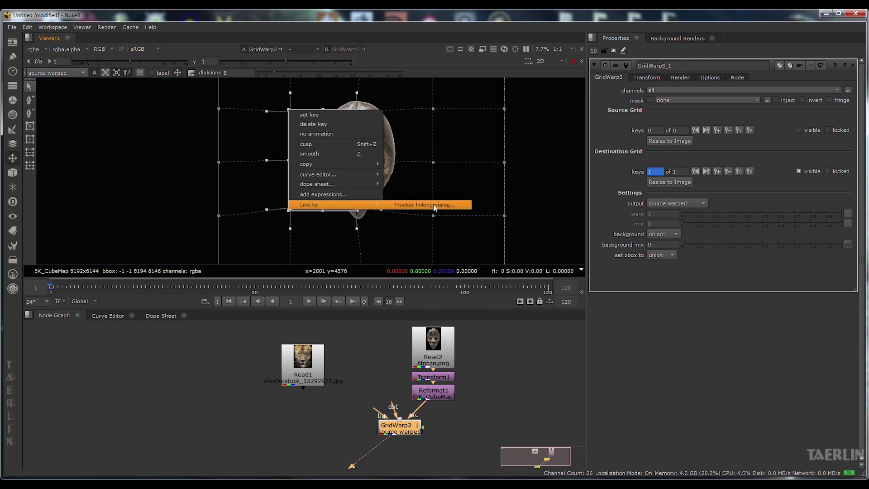
{"action": "left_click", "coordinate": [521, 194]}
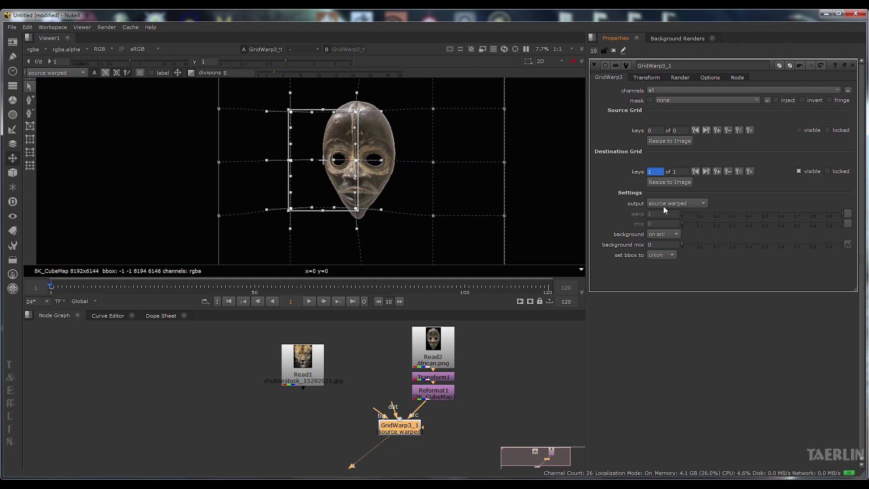
Step: Compare the GridWarp's source and source warped outputs, finishing on source warped
{"action": "left_click", "coordinate": [696, 207]}
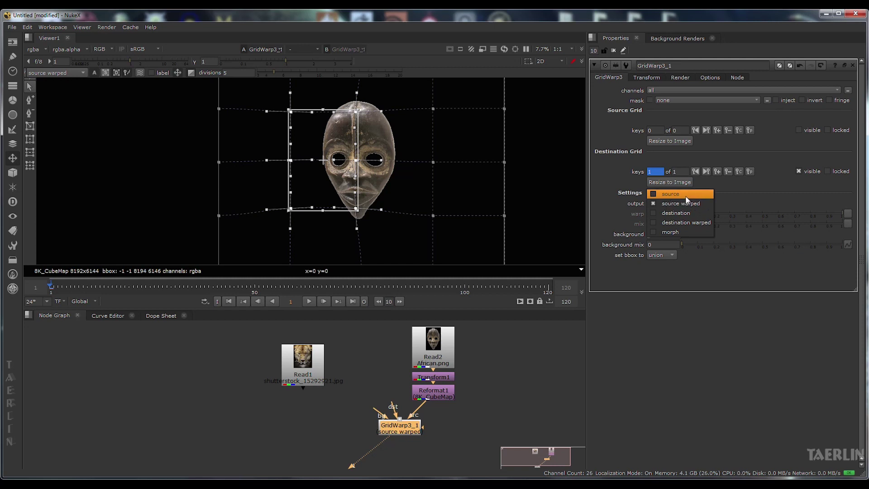
{"action": "left_click", "coordinate": [670, 194]}
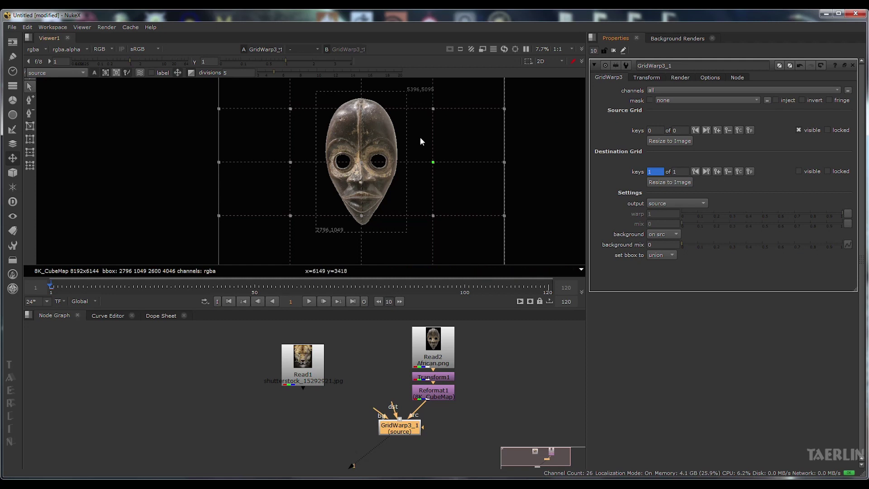
{"action": "left_click", "coordinate": [670, 204]}
{"action": "left_click", "coordinate": [681, 213]}
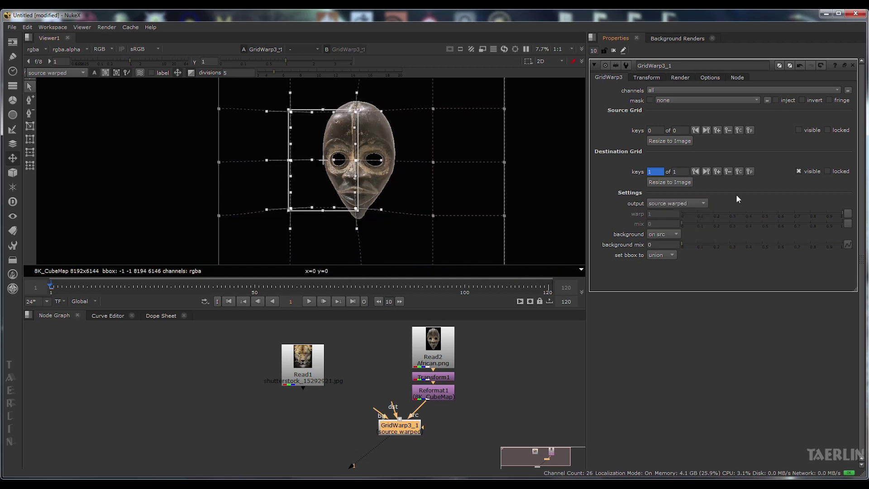
{"action": "left_click", "coordinate": [70, 73]}
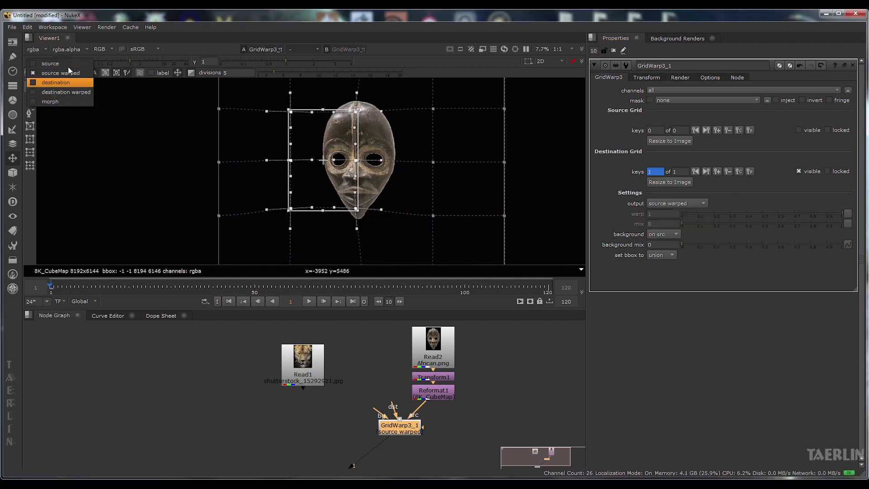
{"action": "left_click", "coordinate": [53, 66]}
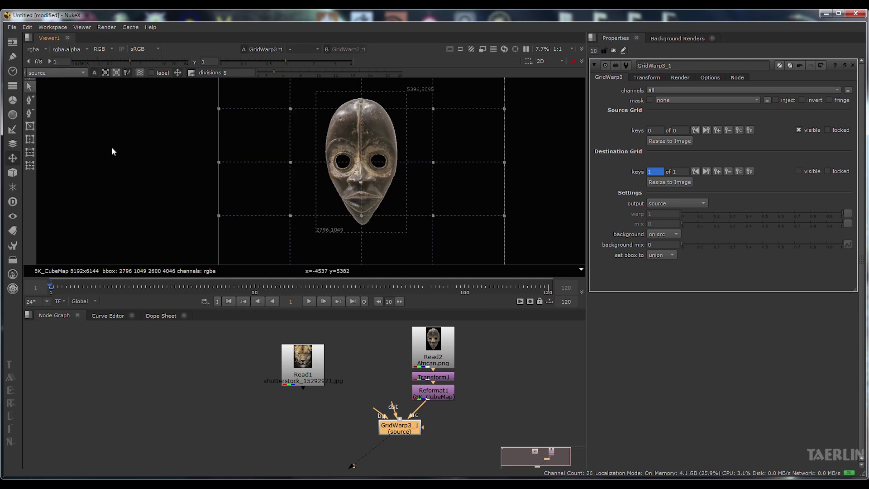
{"action": "left_click", "coordinate": [68, 73]}
{"action": "left_click", "coordinate": [64, 81]}
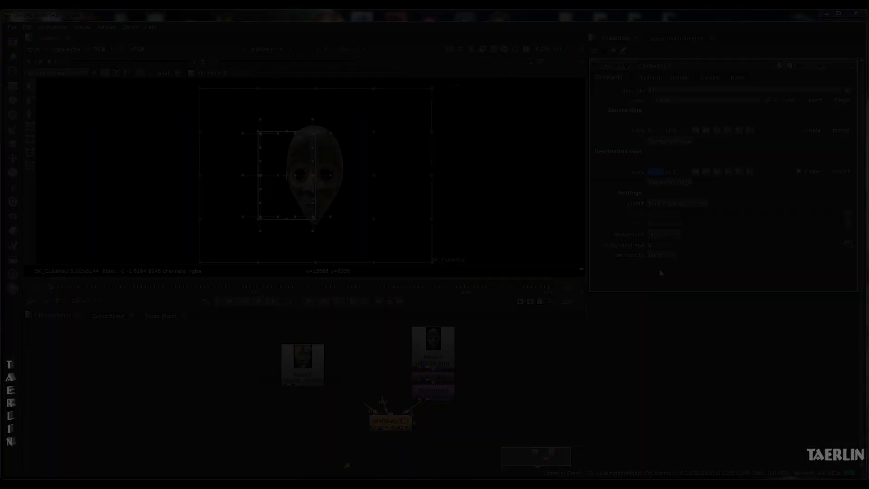
Step: Revert the GridWarp's knobs and resize its grids to the image
{"action": "right_click", "coordinate": [659, 268]}
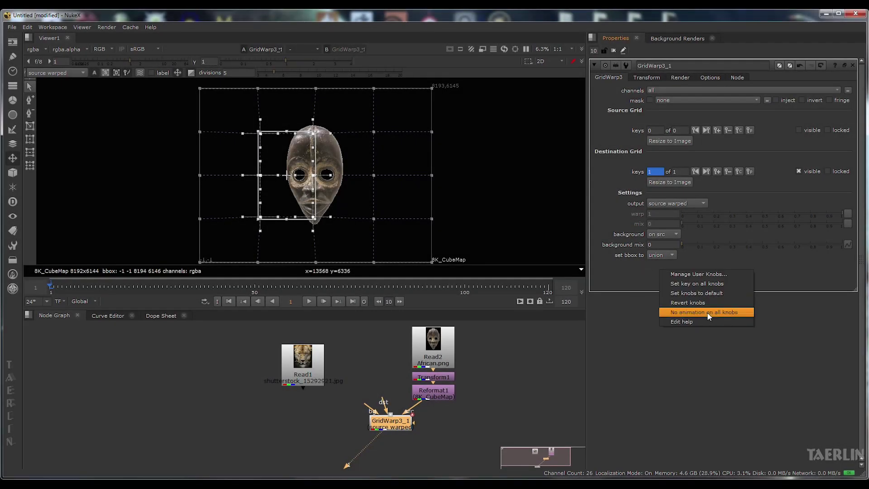
{"action": "left_click", "coordinate": [691, 302]}
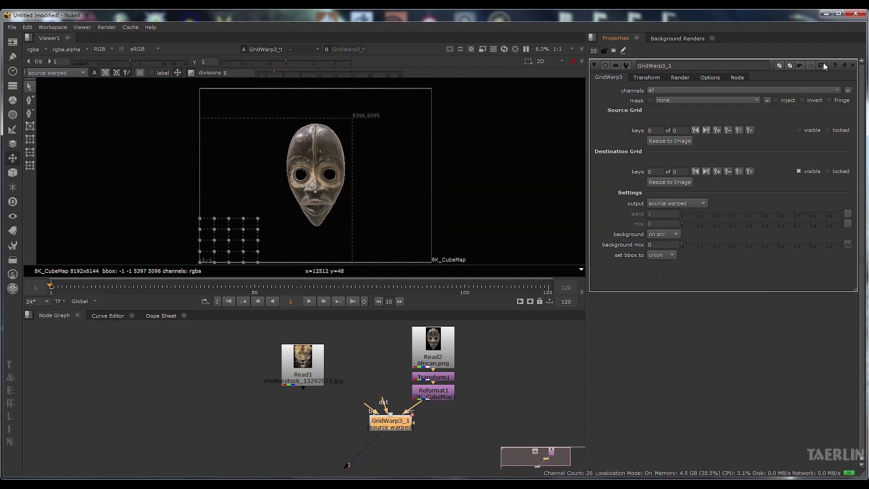
{"action": "left_click", "coordinate": [672, 142]}
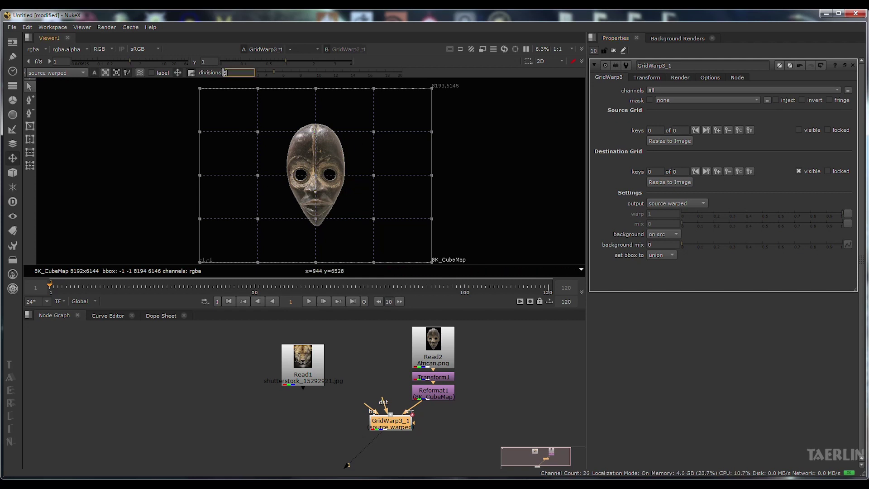
Step: Try grid divisions of 3 and 10
{"action": "type", "text": "3"}
{"action": "key", "text": "Return"}
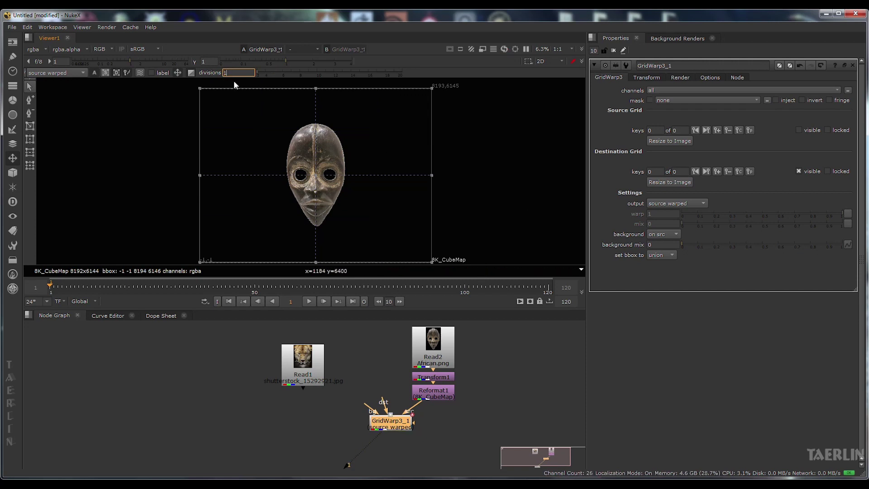
{"action": "type", "text": "0"}
{"action": "key", "text": "Return"}
Step: Push the grid points at the mask's upper left side outward, and reset the destination grid to the image size
{"action": "scroll", "coordinate": [312, 161], "scroll_direction": "up", "scroll_amount": 2}
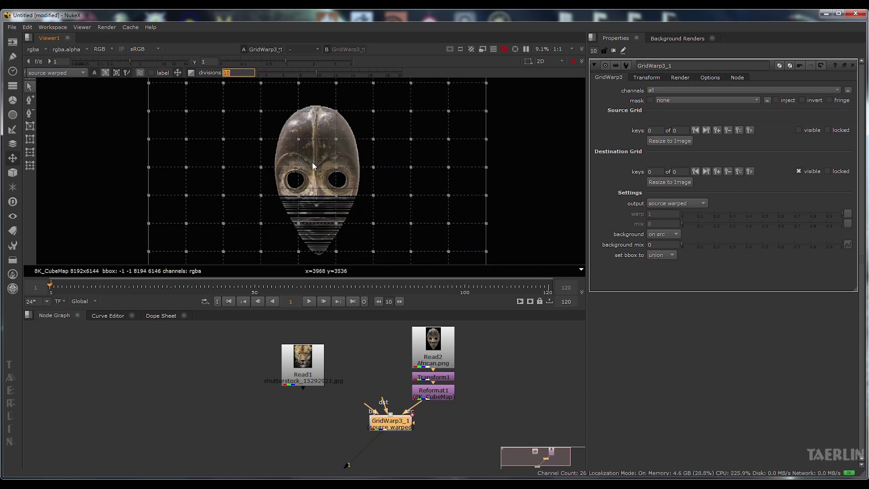
{"action": "left_click_drag", "start_coordinate": [312, 162], "coordinate": [299, 141]}
{"action": "left_click_drag", "start_coordinate": [231, 104], "coordinate": [306, 159]}
{"action": "left_click_drag", "start_coordinate": [266, 138], "coordinate": [260, 142]}
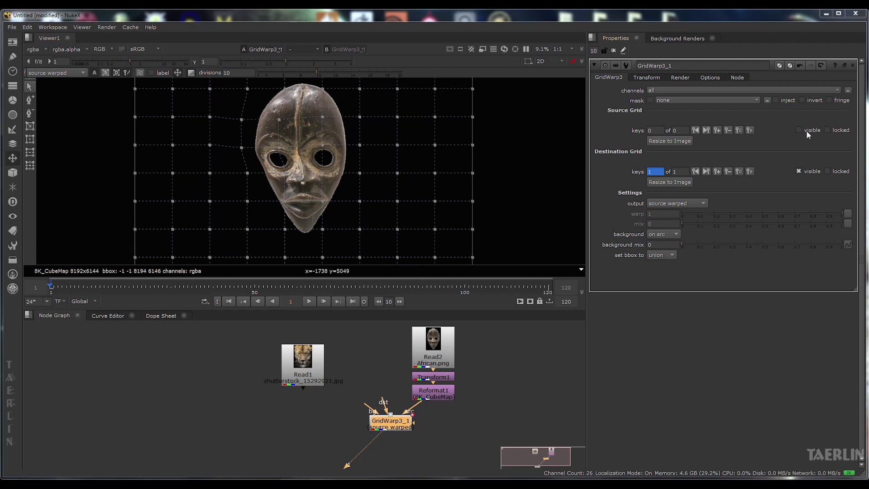
{"action": "left_click", "coordinate": [676, 184]}
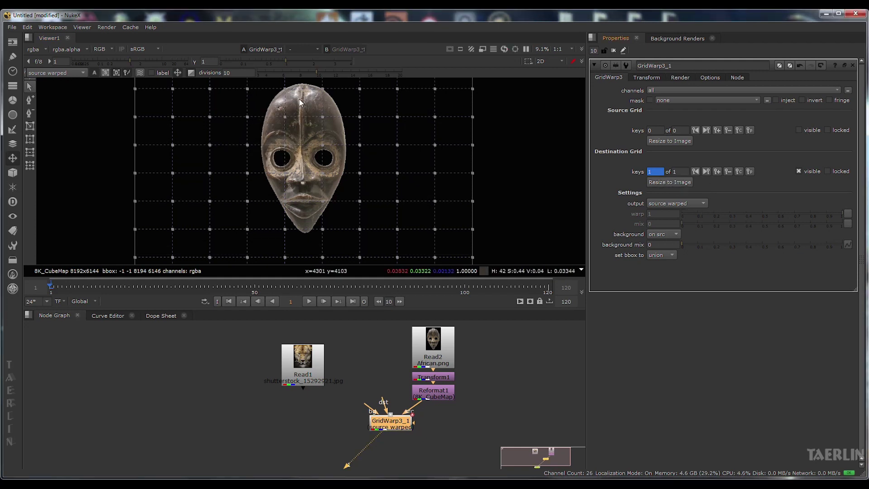
Step: Set the grid divisions to 5 and accept resubdividing the grids
{"action": "left_click", "coordinate": [232, 74]}
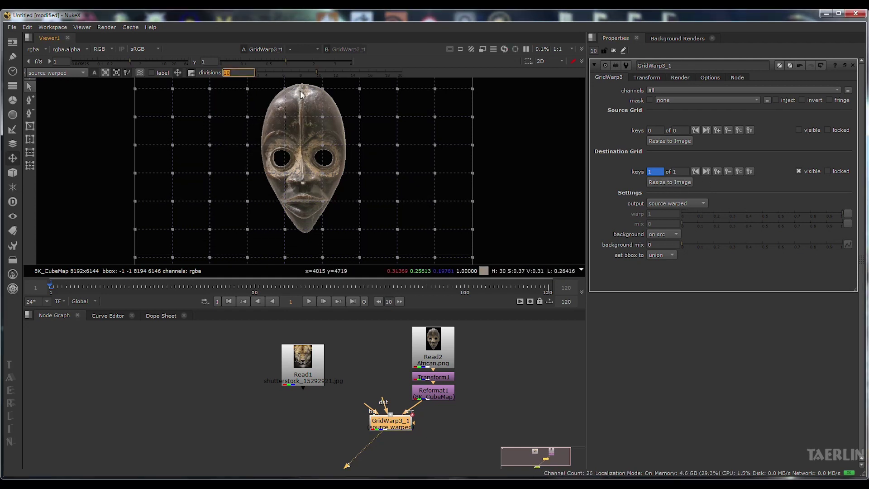
{"action": "key", "text": "Return"}
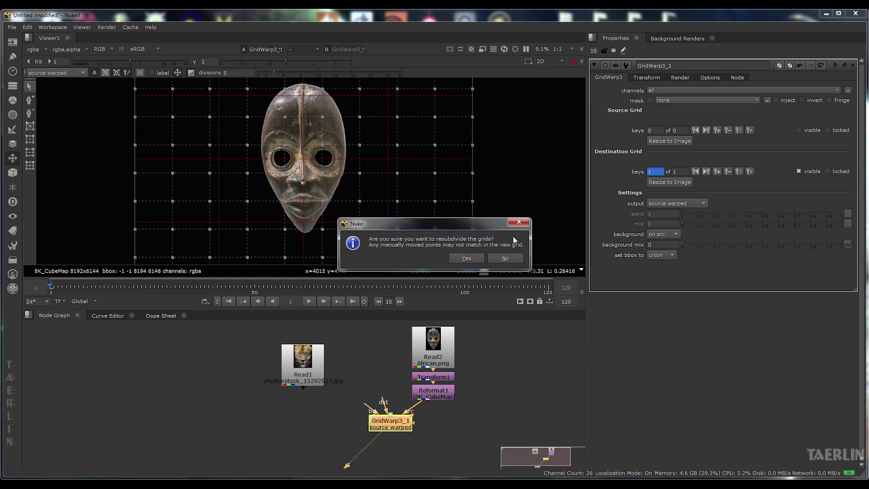
{"action": "left_click", "coordinate": [467, 258]}
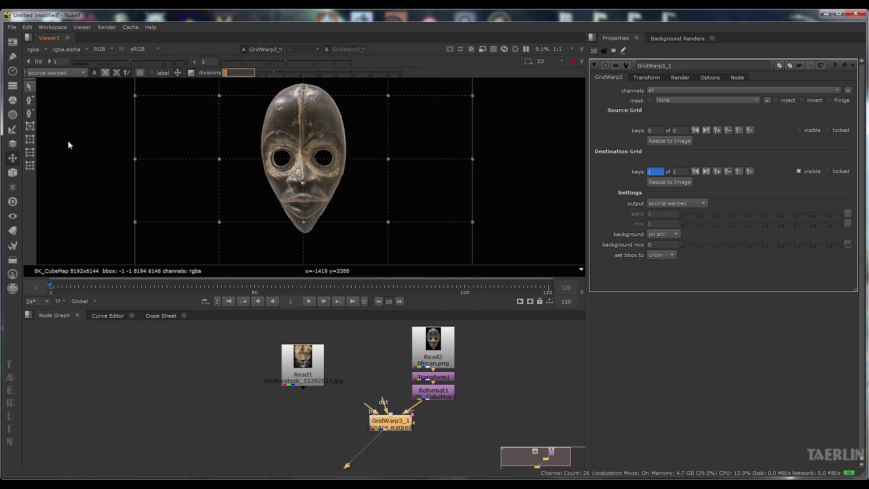
Step: Insert a horizontal grid line across the mask just above the eye holes
{"action": "left_click", "coordinate": [32, 84]}
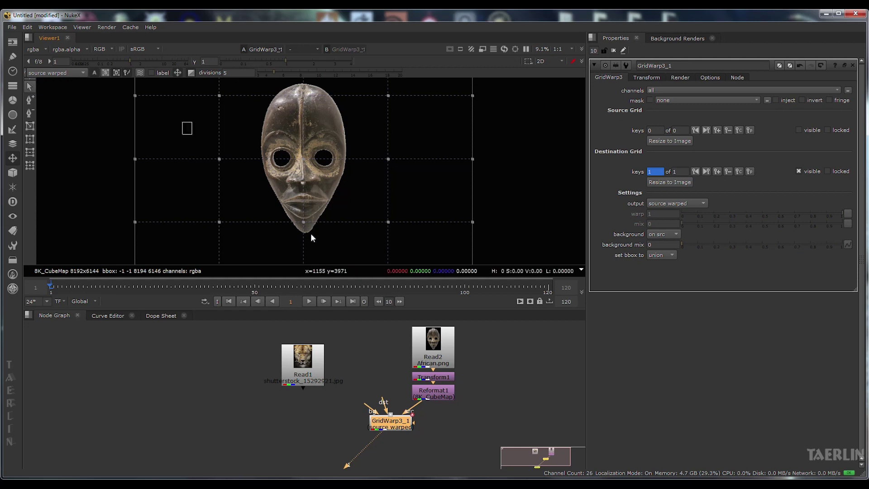
{"action": "left_click", "coordinate": [29, 99]}
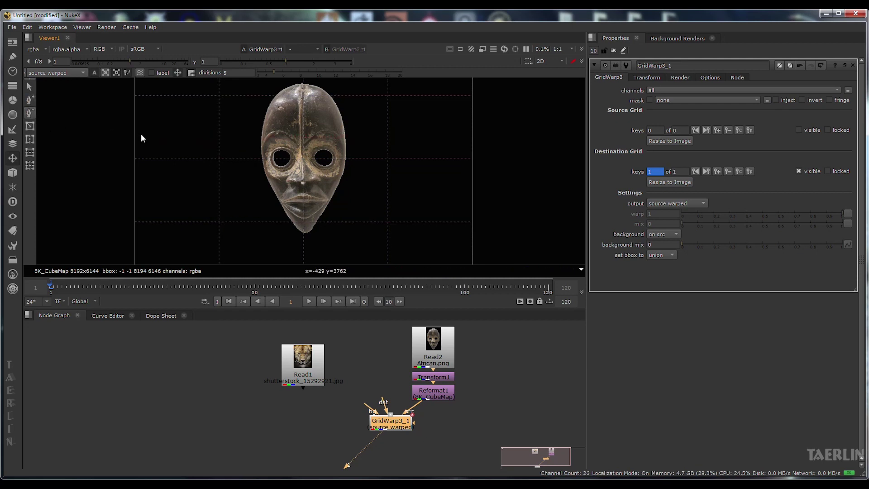
{"action": "left_click", "coordinate": [29, 99]}
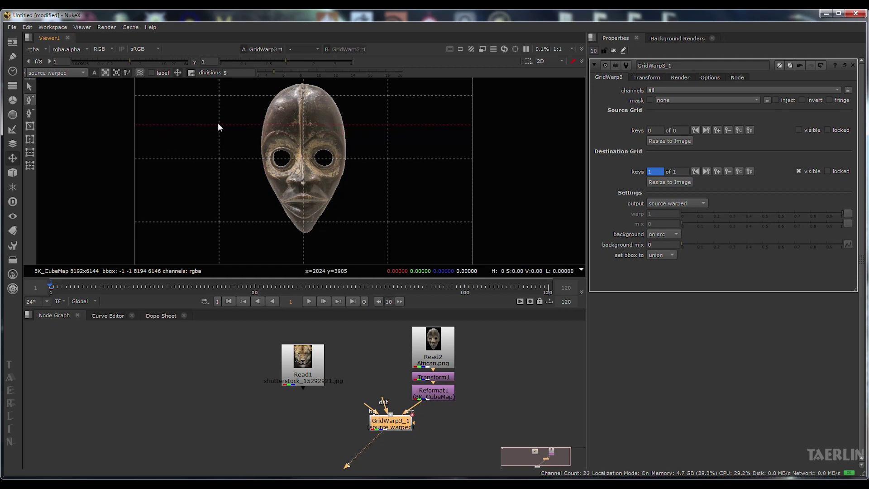
{"action": "scroll", "coordinate": [216, 129], "scroll_direction": "up", "scroll_amount": 3}
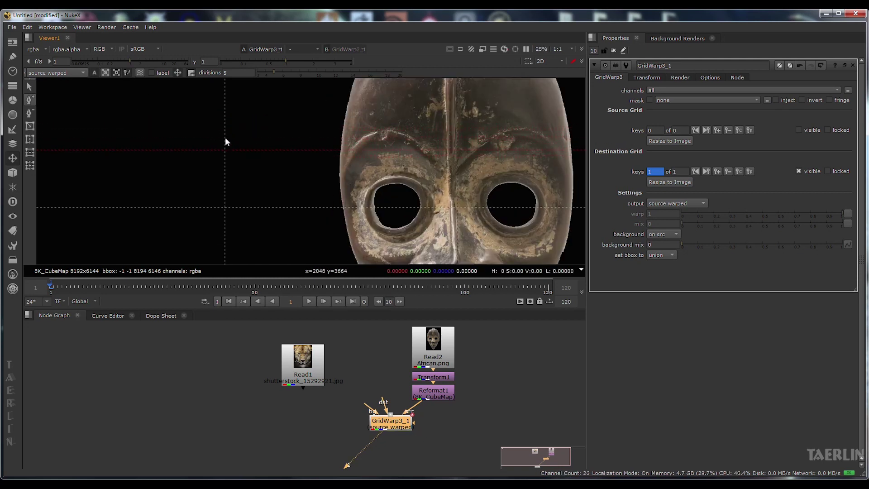
{"action": "left_click", "coordinate": [227, 146]}
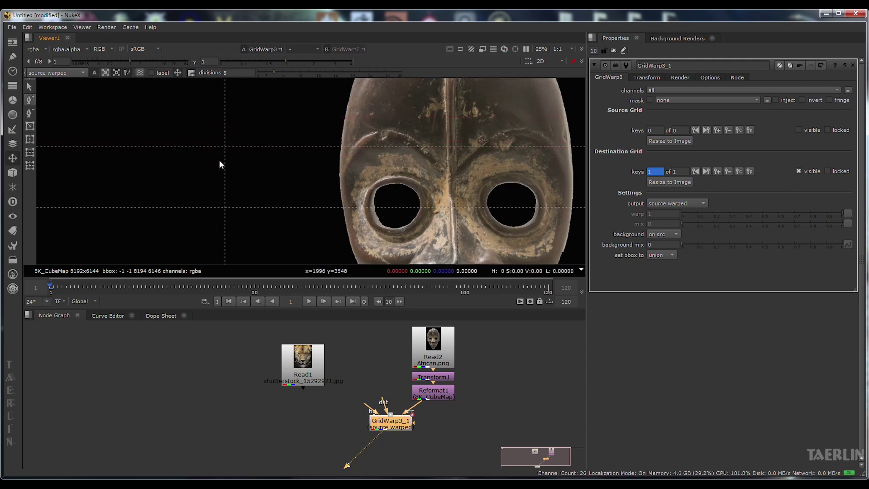
{"action": "scroll", "coordinate": [219, 162], "scroll_direction": "down", "scroll_amount": 2}
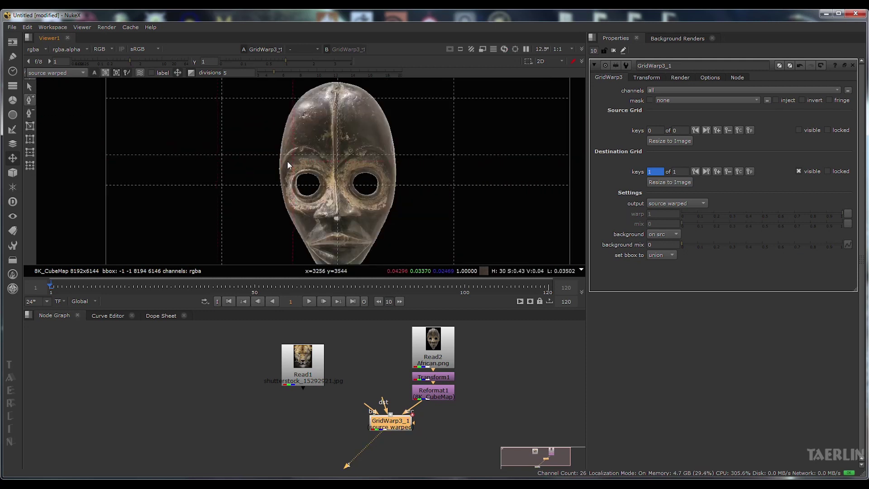
Step: Insert two horizontal grid lines across the mask's forehead and two vertical grid lines along its left edge
{"action": "left_click", "coordinate": [273, 153]}
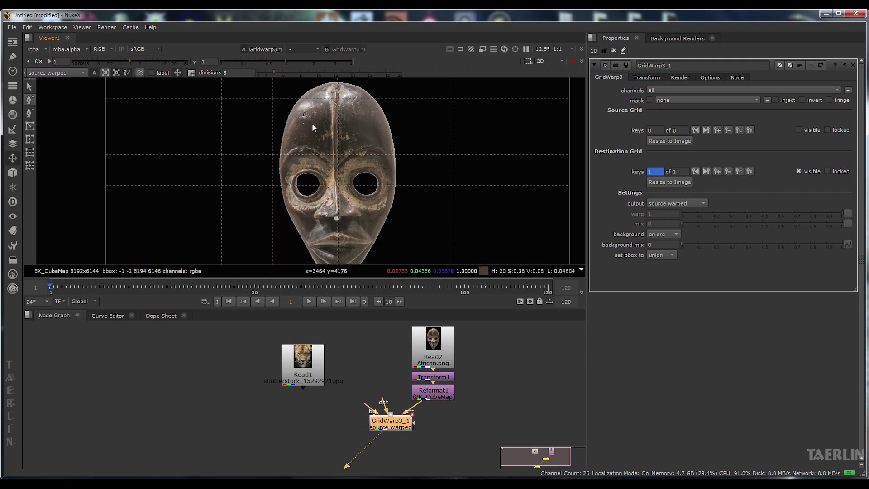
{"action": "left_click", "coordinate": [338, 132]}
{"action": "left_click", "coordinate": [297, 114]}
{"action": "left_click", "coordinate": [277, 112]}
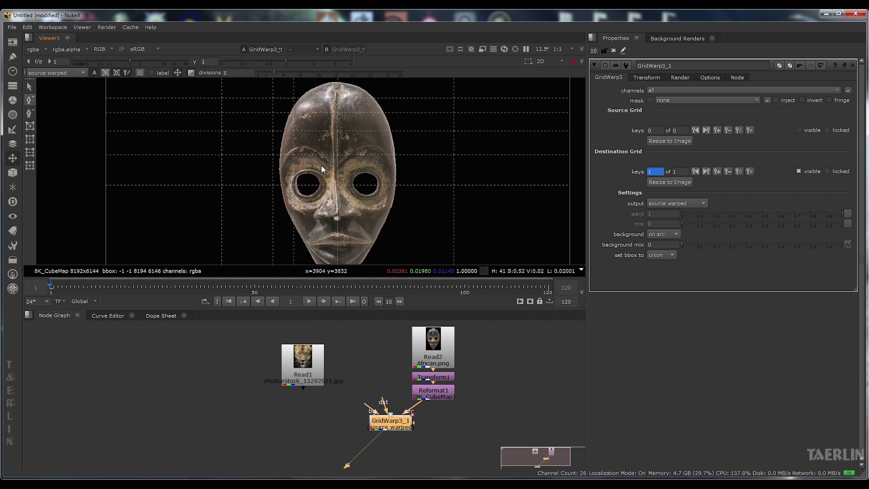
Step: Warp the mask's left forehead and brow by moving the outer grid points outward and the inner ones inward
{"action": "left_click", "coordinate": [29, 86]}
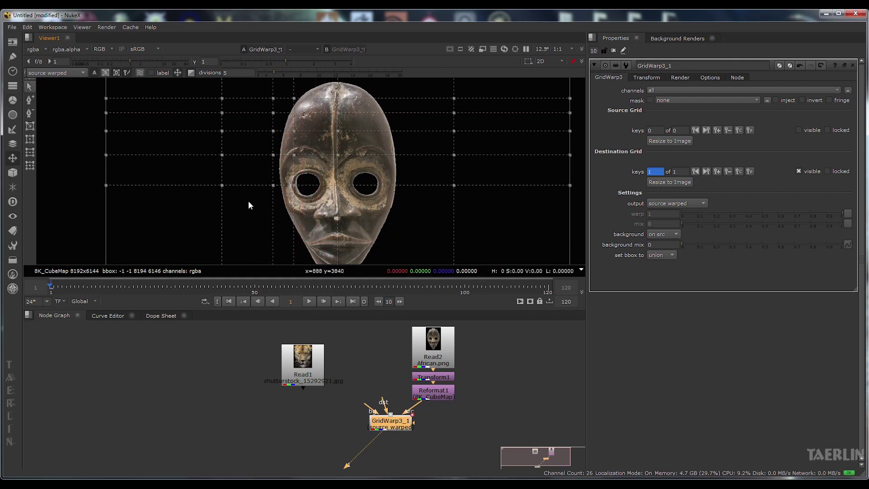
{"action": "mouse_move", "coordinate": [265, 123]}
{"action": "left_mouse_down"}
{"action": "mouse_move", "coordinate": [318, 144]}
{"action": "mouse_move", "coordinate": [258, 133]}
{"action": "left_mouse_up"}
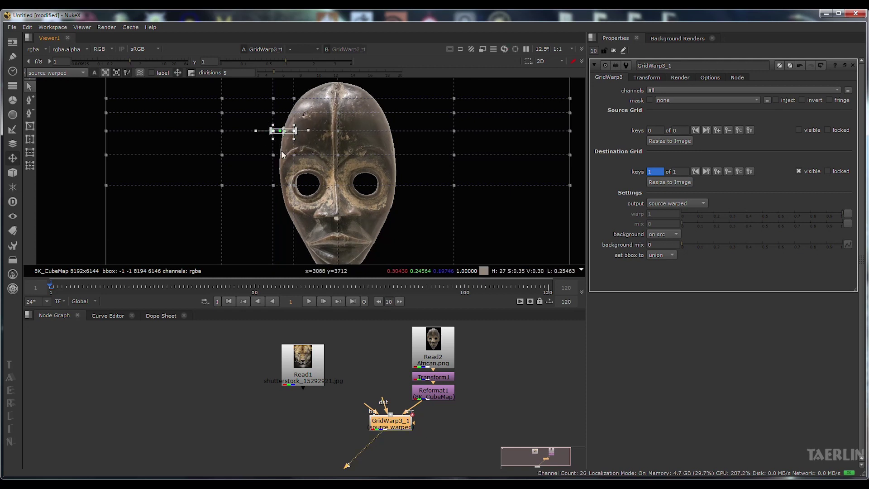
{"action": "scroll", "coordinate": [276, 132], "scroll_direction": "up", "scroll_amount": 4}
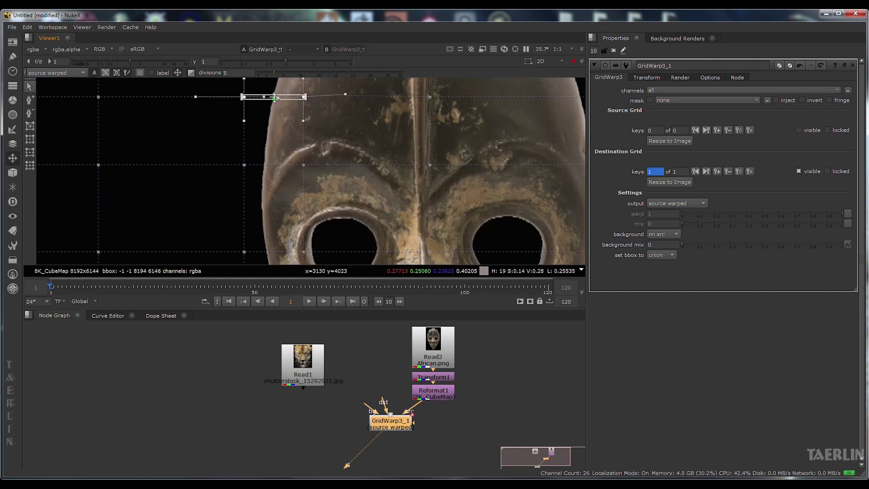
{"action": "key", "text": "ctrl+z"}
{"action": "left_click", "coordinate": [243, 97]}
{"action": "left_click_drag", "start_coordinate": [239, 96], "coordinate": [337, 97]}
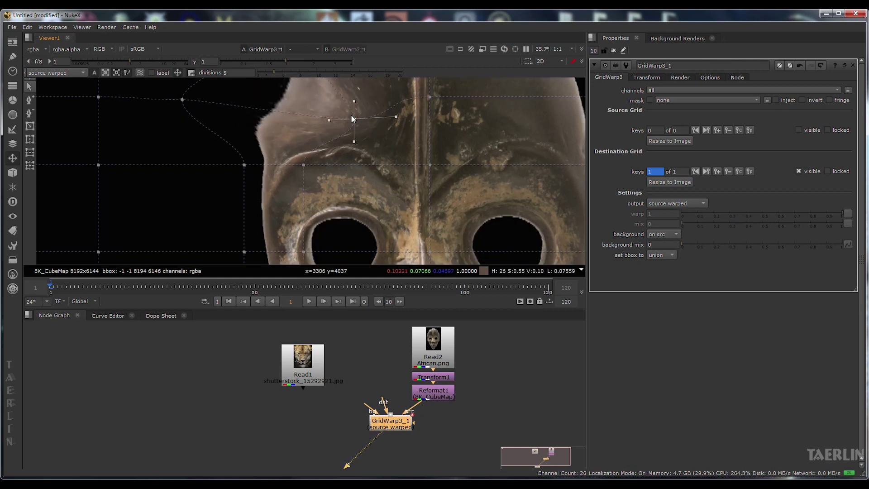
{"action": "left_click_drag", "start_coordinate": [303, 165], "coordinate": [331, 190]}
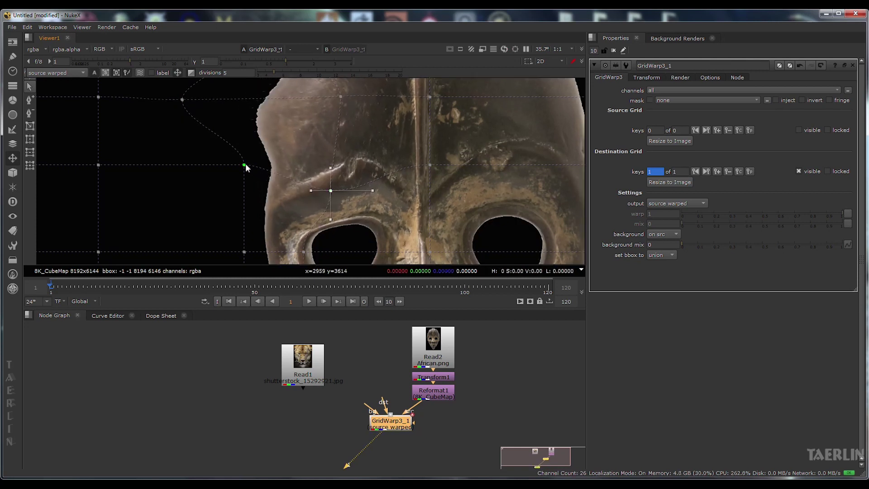
{"action": "left_click_drag", "start_coordinate": [245, 165], "coordinate": [209, 195]}
{"action": "scroll", "coordinate": [259, 170], "scroll_direction": "down", "scroll_amount": 3}
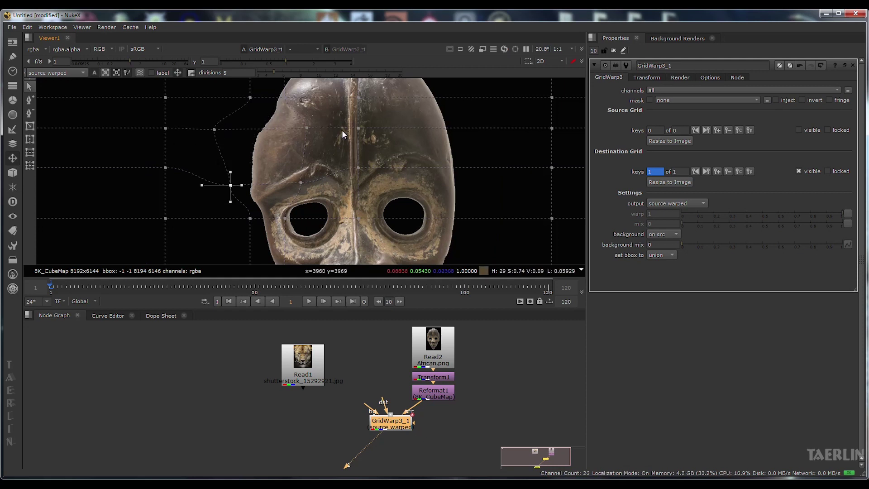
Step: Delete the added grid lines, plus the original vertical lines through the mask's centre and on its right side
{"action": "left_click", "coordinate": [29, 112]}
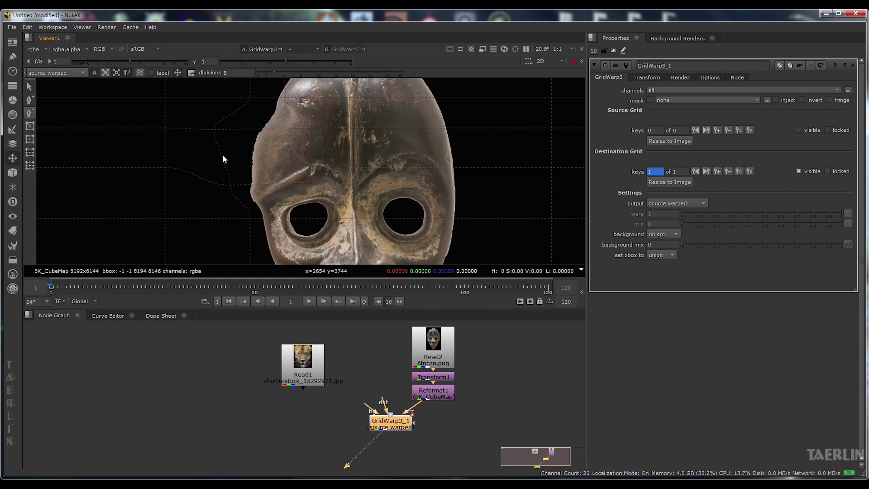
{"action": "left_click", "coordinate": [183, 127]}
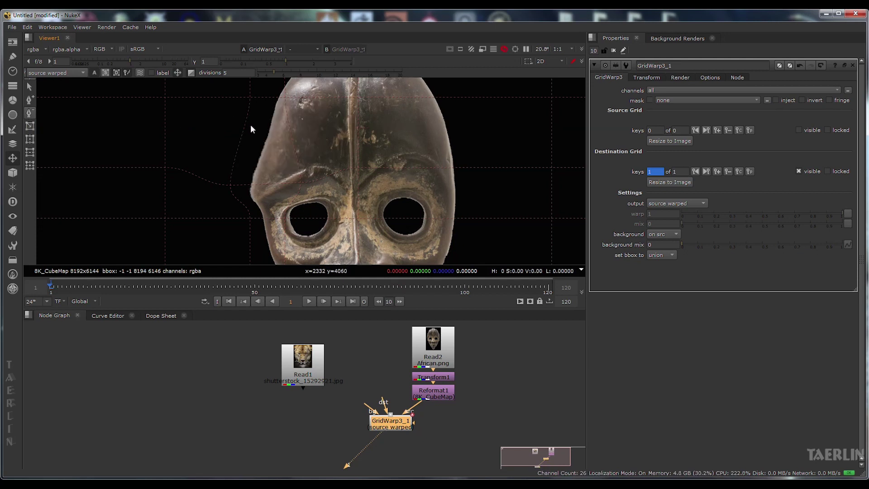
{"action": "left_click", "coordinate": [241, 134]}
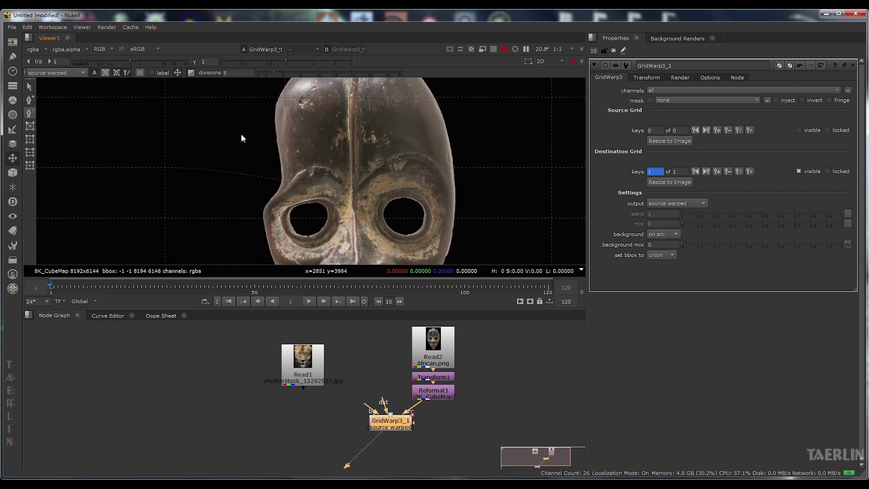
{"action": "left_click", "coordinate": [259, 175]}
{"action": "scroll", "coordinate": [295, 173], "scroll_direction": "down", "scroll_amount": 2}
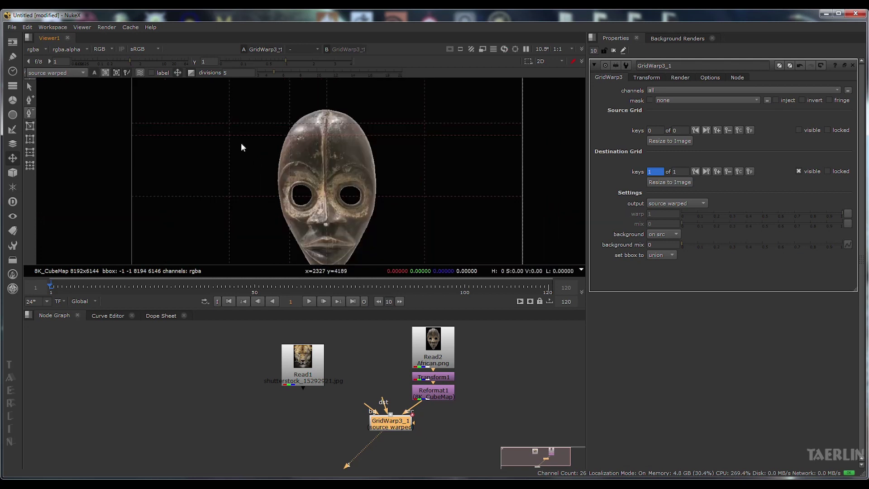
{"action": "left_click", "coordinate": [257, 119]}
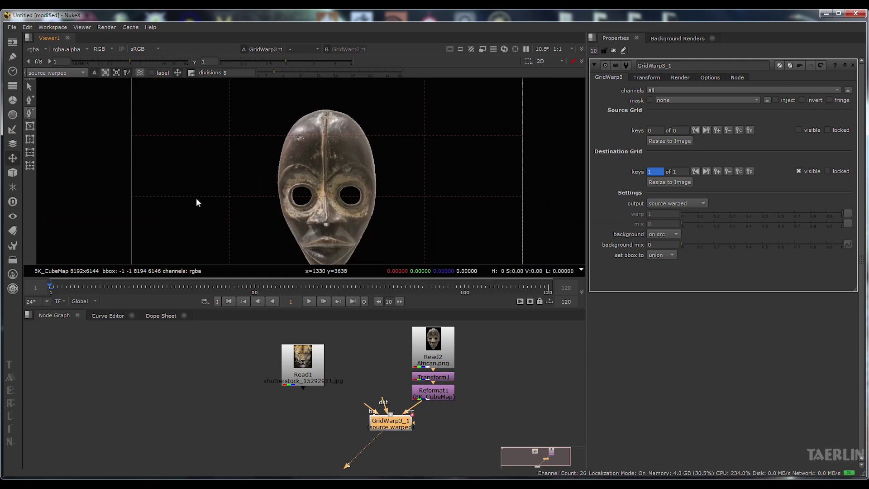
{"action": "left_click", "coordinate": [255, 195]}
{"action": "left_click", "coordinate": [422, 184]}
Step: Move the grid point at the mask's upper left outward and slightly up
{"action": "left_click", "coordinate": [28, 86]}
{"action": "scroll", "coordinate": [317, 216], "scroll_direction": "down", "scroll_amount": 3}
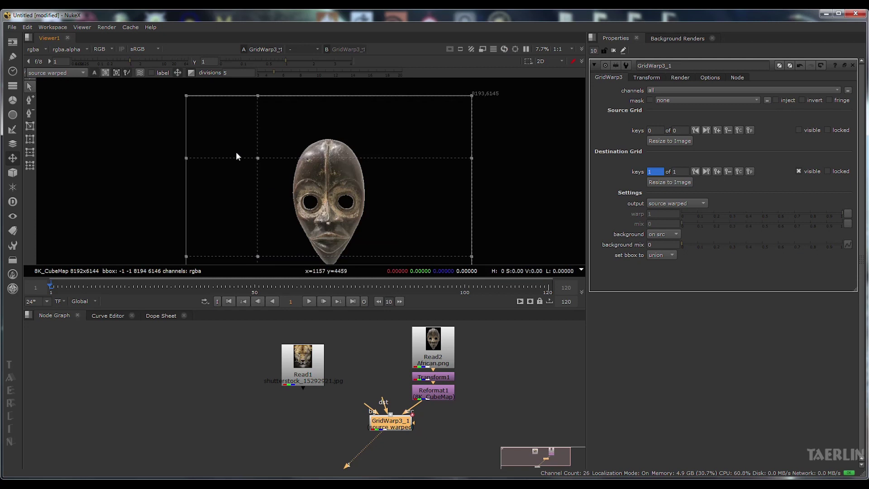
{"action": "left_click", "coordinate": [257, 158]}
{"action": "left_click_drag", "start_coordinate": [261, 160], "coordinate": [223, 145]}
Step: Insert vertical grid lines through the mask and on its right, and pull the new right-hand point up and outward
{"action": "left_click", "coordinate": [29, 100]}
{"action": "left_click", "coordinate": [274, 147]}
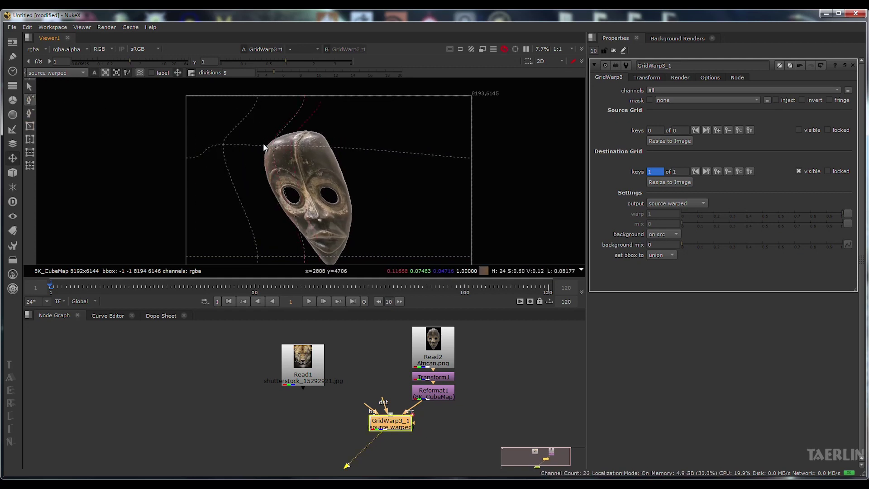
{"action": "left_click", "coordinate": [373, 148]}
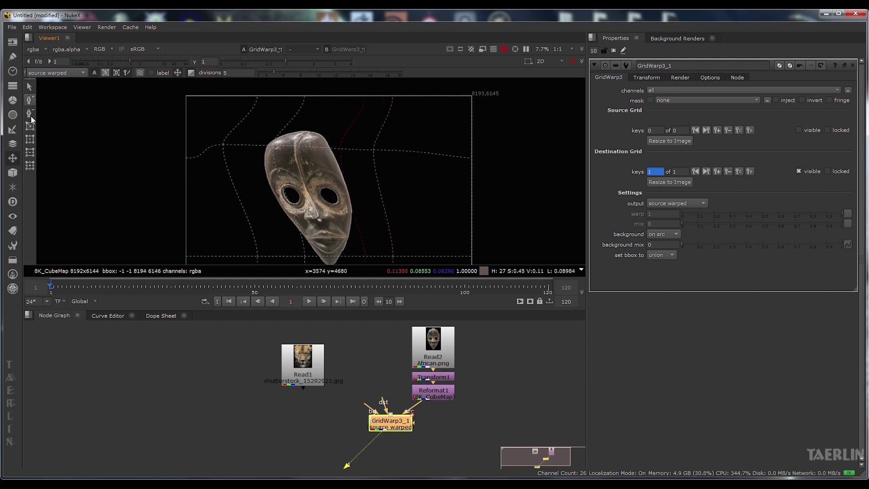
{"action": "left_click", "coordinate": [31, 89]}
{"action": "left_click_drag", "start_coordinate": [374, 150], "coordinate": [442, 127]}
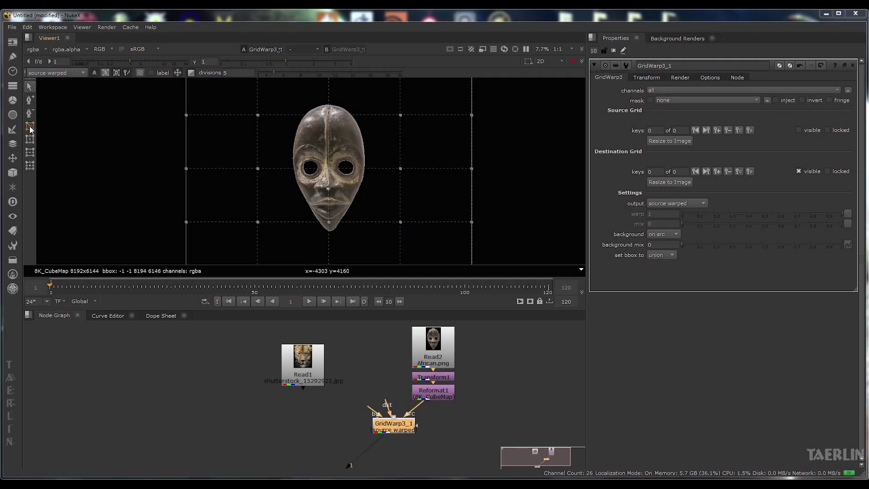
Step: Draw a custom grid around the mask's left eye, from left of the face to the nose area
{"action": "left_click", "coordinate": [30, 126]}
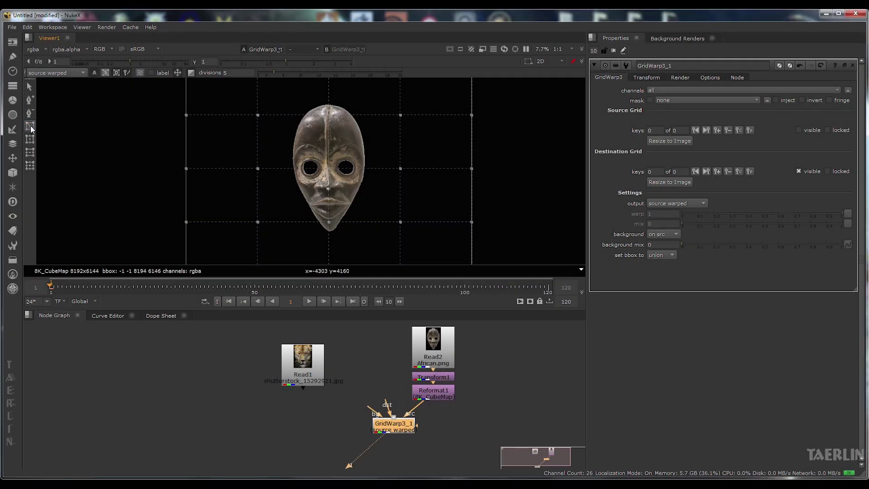
{"action": "scroll", "coordinate": [307, 160], "scroll_direction": "up", "scroll_amount": 8}
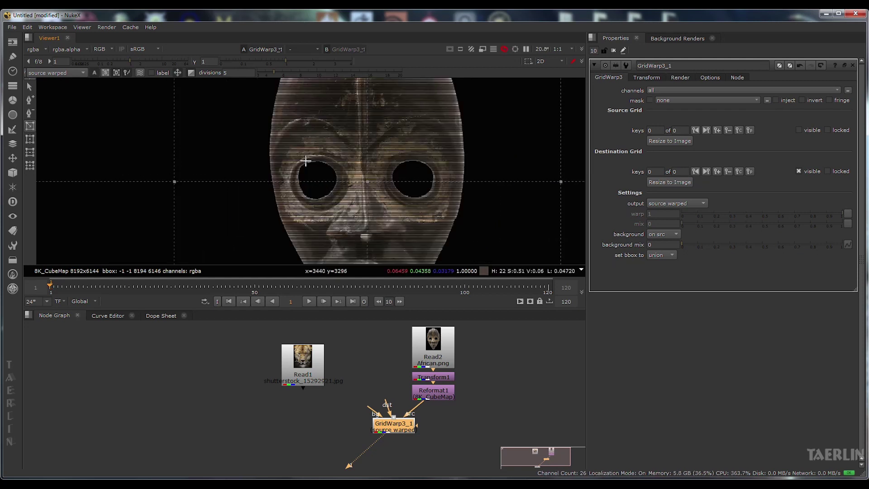
{"action": "left_click_drag", "start_coordinate": [182, 106], "coordinate": [389, 264]}
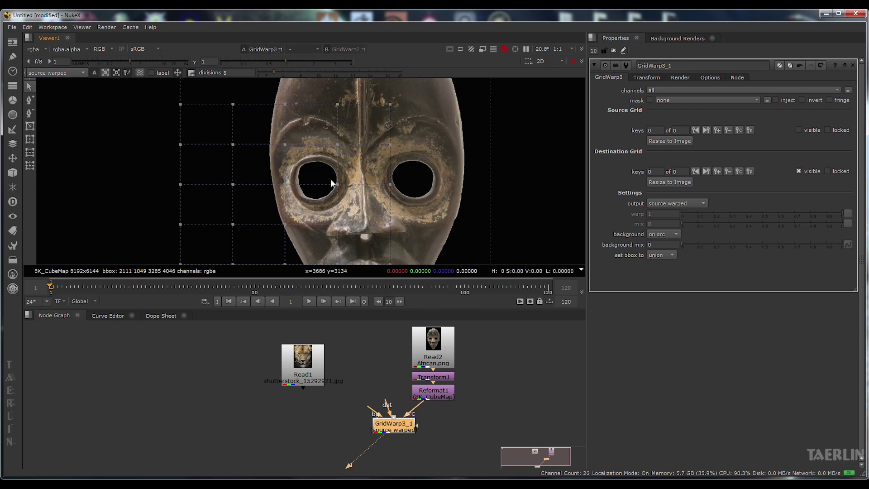
{"action": "scroll", "coordinate": [340, 191], "scroll_direction": "down", "scroll_amount": 4}
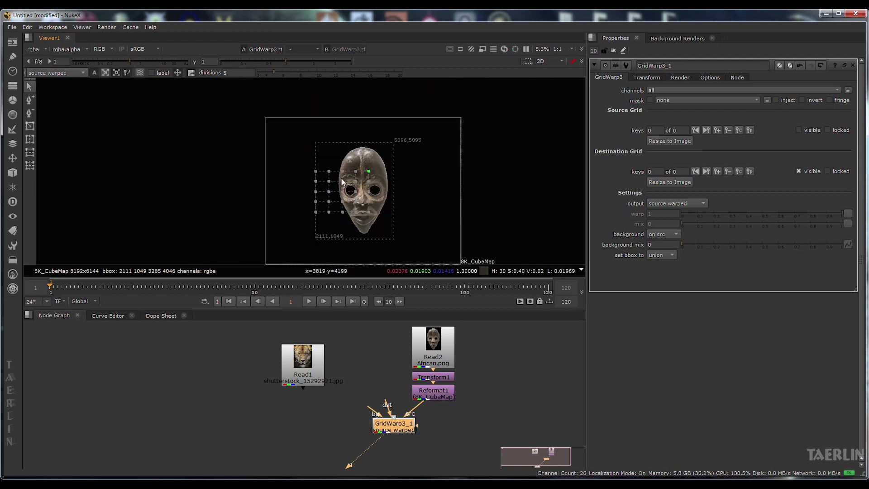
{"action": "scroll", "coordinate": [341, 200], "scroll_direction": "up", "scroll_amount": 4}
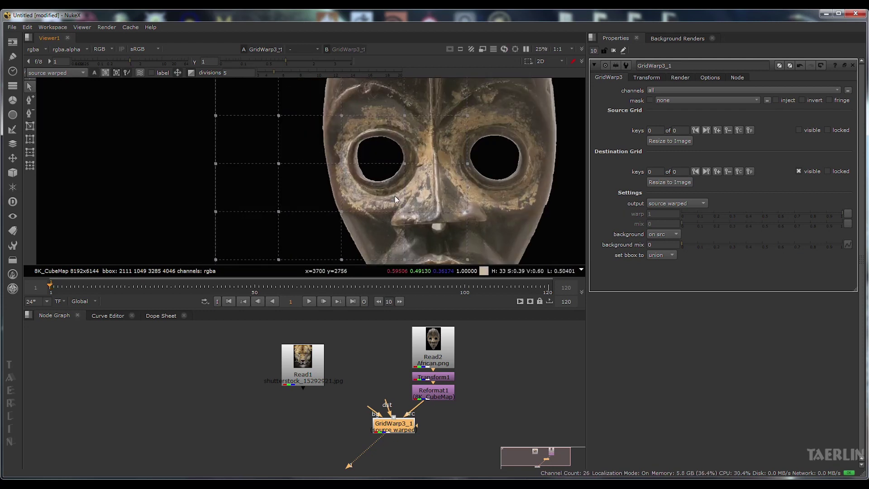
Step: Select the grid points around the mask's left eye and squash them vertically with the transform box
{"action": "left_click_drag", "start_coordinate": [366, 191], "coordinate": [319, 194]}
{"action": "left_click_drag", "start_coordinate": [258, 112], "coordinate": [379, 228]}
{"action": "left_click_drag", "start_coordinate": [316, 121], "coordinate": [316, 149]}
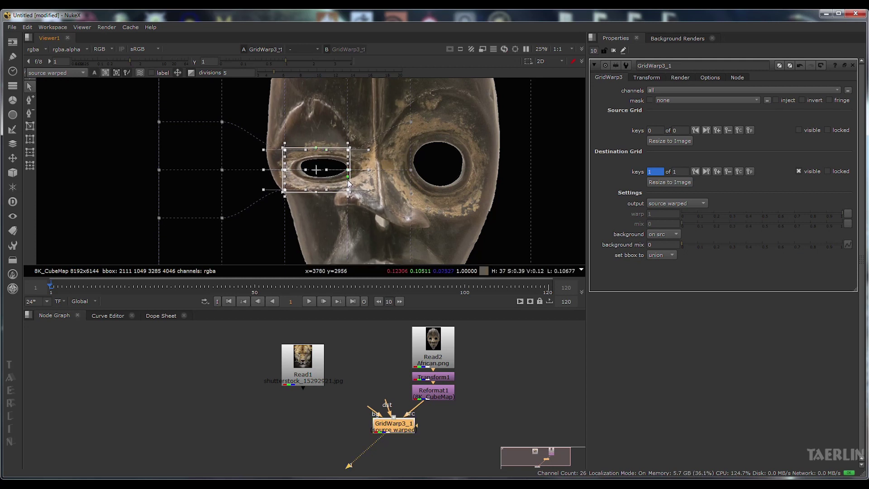
{"action": "scroll", "coordinate": [394, 187], "scroll_direction": "down", "scroll_amount": 5}
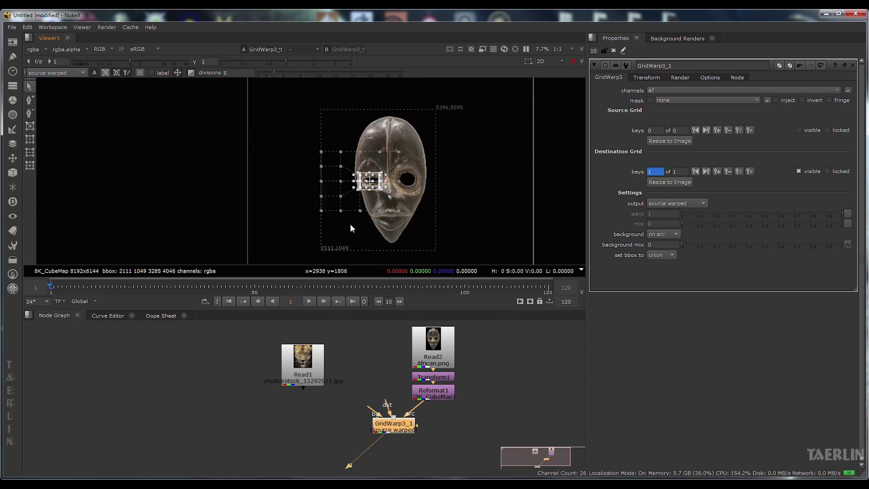
{"action": "left_click", "coordinate": [469, 181]}
{"action": "scroll", "coordinate": [411, 198], "scroll_direction": "up", "scroll_amount": 3}
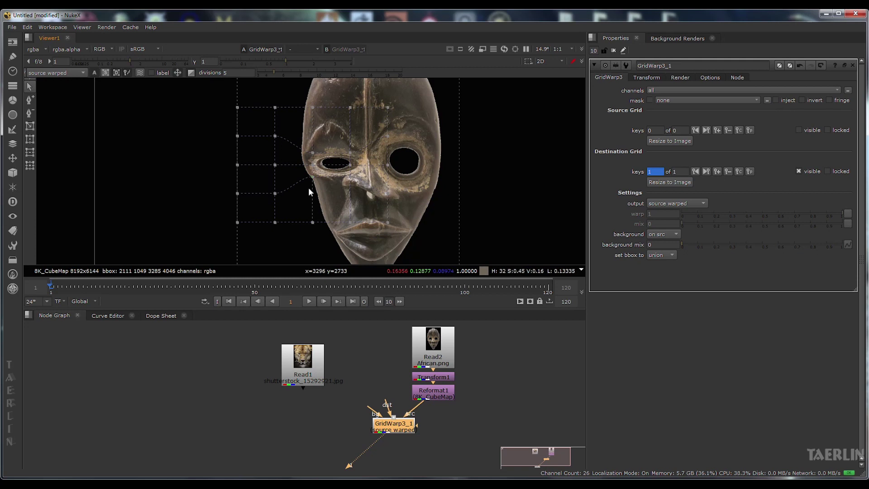
Step: Move two grid points beside the squashed eye outward, away from the mask's left edge
{"action": "left_click_drag", "start_coordinate": [276, 165], "coordinate": [252, 165]}
{"action": "left_click_drag", "start_coordinate": [276, 136], "coordinate": [263, 119]}
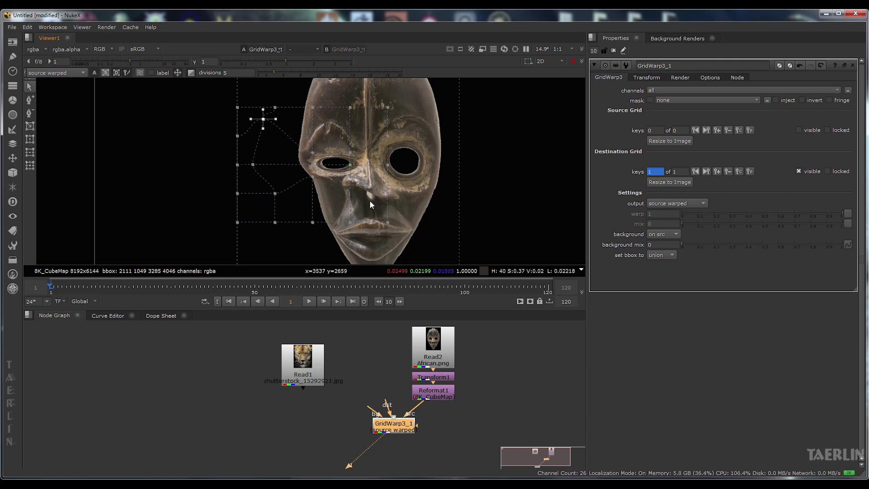
{"action": "scroll", "coordinate": [457, 208], "scroll_direction": "down", "scroll_amount": 2}
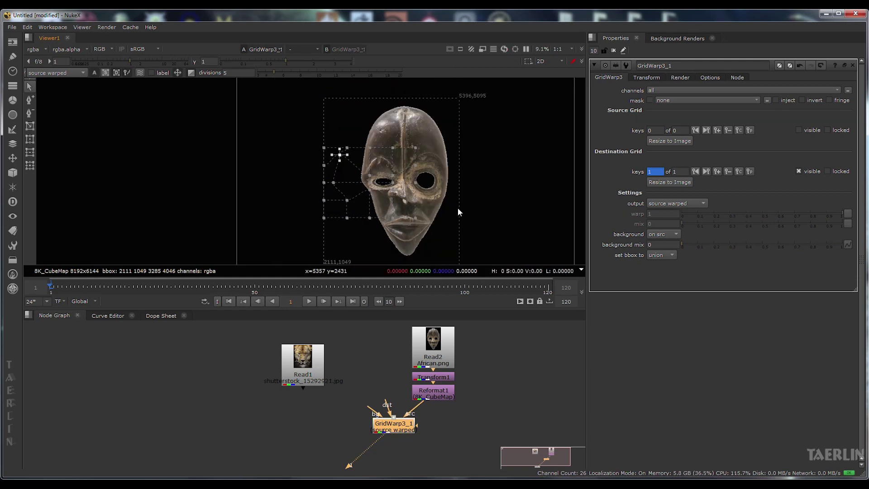
Step: Draw another grid over the mask's lower half, and spread two of its points apart, one up and one down
{"action": "left_click", "coordinate": [31, 127]}
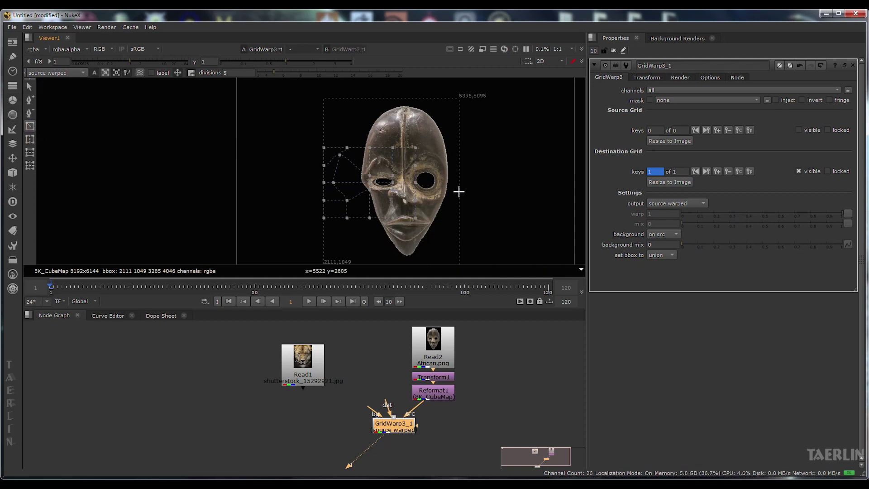
{"action": "left_click_drag", "start_coordinate": [464, 192], "coordinate": [415, 191]}
{"action": "left_click_drag", "start_coordinate": [424, 251], "coordinate": [273, 176]}
{"action": "scroll", "coordinate": [384, 217], "scroll_direction": "up", "scroll_amount": 2}
{"action": "left_click_drag", "start_coordinate": [344, 185], "coordinate": [337, 169]}
{"action": "left_click_drag", "start_coordinate": [344, 209], "coordinate": [336, 221]}
{"action": "scroll", "coordinate": [376, 205], "scroll_direction": "up", "scroll_amount": 2}
{"action": "scroll", "coordinate": [343, 167], "scroll_direction": "down", "scroll_amount": 2}
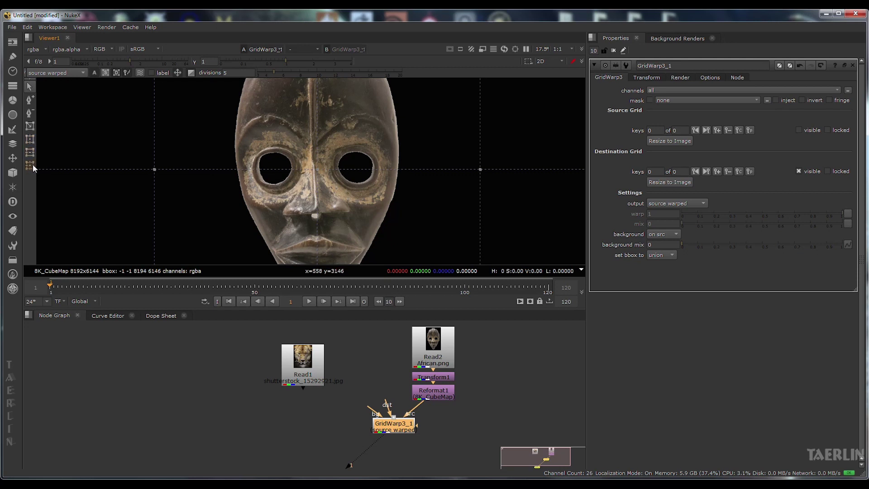
Step: Select the four grid points around the mask's upper left part and divide their cell with a vertical line using Split X
{"action": "scroll", "coordinate": [199, 185], "scroll_direction": "down", "scroll_amount": 4}
{"action": "mouse_move", "coordinate": [212, 190]}
{"action": "left_mouse_down"}
{"action": "mouse_move", "coordinate": [215, 180]}
{"action": "mouse_move", "coordinate": [219, 193]}
{"action": "mouse_move", "coordinate": [200, 199]}
{"action": "mouse_move", "coordinate": [207, 197]}
{"action": "left_mouse_up"}
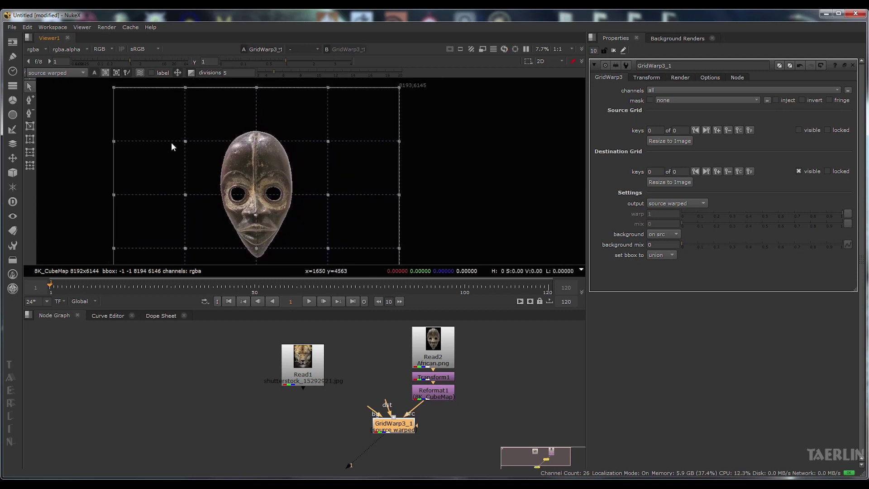
{"action": "left_click_drag", "start_coordinate": [244, 200], "coordinate": [274, 215]}
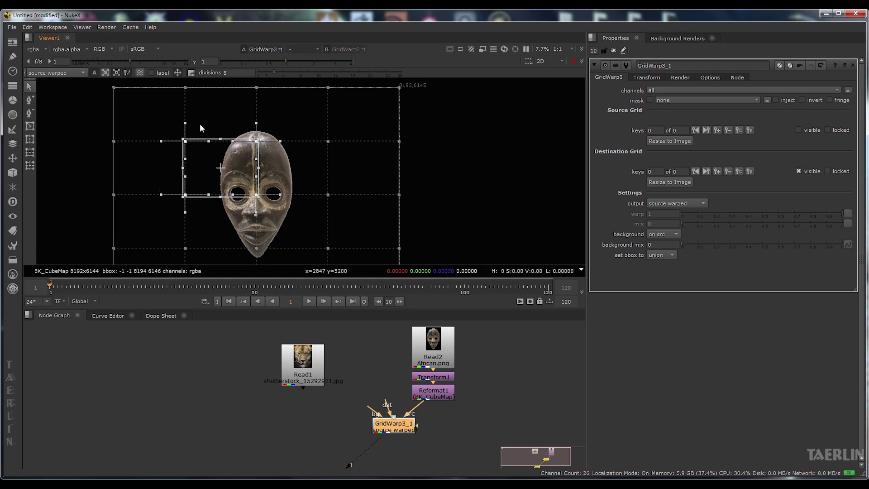
{"action": "left_click", "coordinate": [31, 143]}
{"action": "left_click", "coordinate": [224, 71]}
{"action": "type", "text": "5"}
{"action": "scroll", "coordinate": [221, 204], "scroll_direction": "up", "scroll_amount": 5}
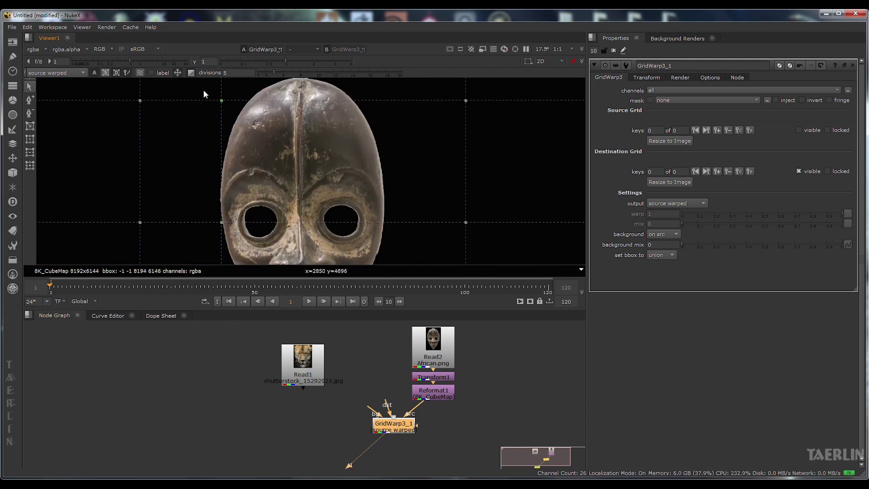
Step: Select the grid cell just left of the mask's forehead and divide it with a horizontal line using Split Y
{"action": "scroll", "coordinate": [230, 199], "scroll_direction": "down", "scroll_amount": 1}
{"action": "scroll", "coordinate": [230, 195], "scroll_direction": "down", "scroll_amount": 1}
{"action": "left_click_drag", "start_coordinate": [134, 107], "coordinate": [257, 239]}
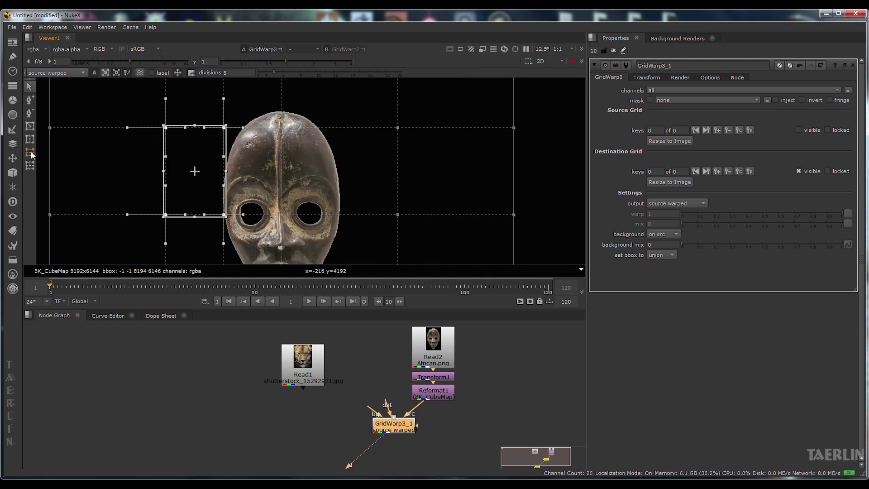
{"action": "left_click", "coordinate": [157, 167]}
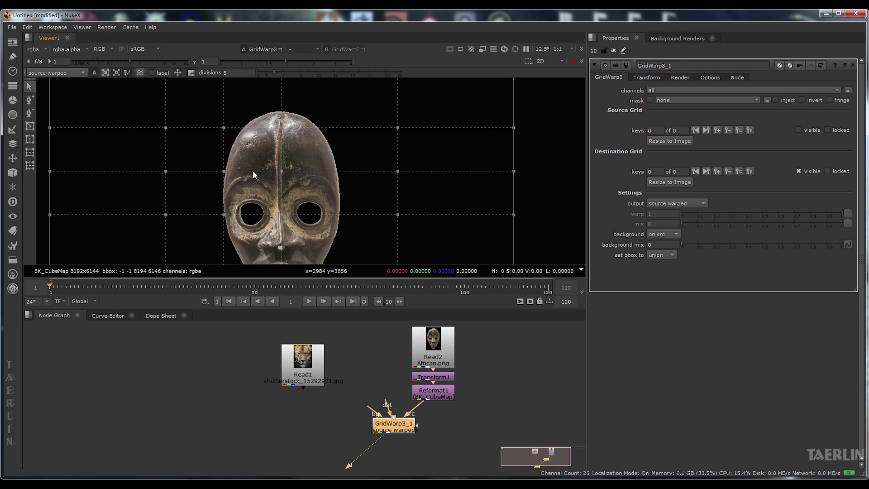
Step: Select the grid cell over the right side of the mask's lower face and split it in both X and Y
{"action": "scroll", "coordinate": [322, 167], "scroll_direction": "down", "scroll_amount": 2}
{"action": "left_click_drag", "start_coordinate": [366, 169], "coordinate": [311, 117]}
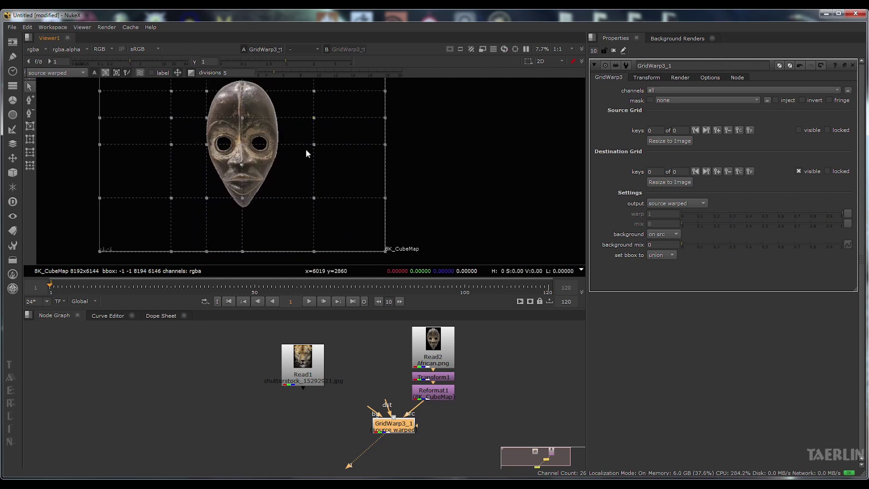
{"action": "left_click_drag", "start_coordinate": [242, 144], "coordinate": [316, 199]}
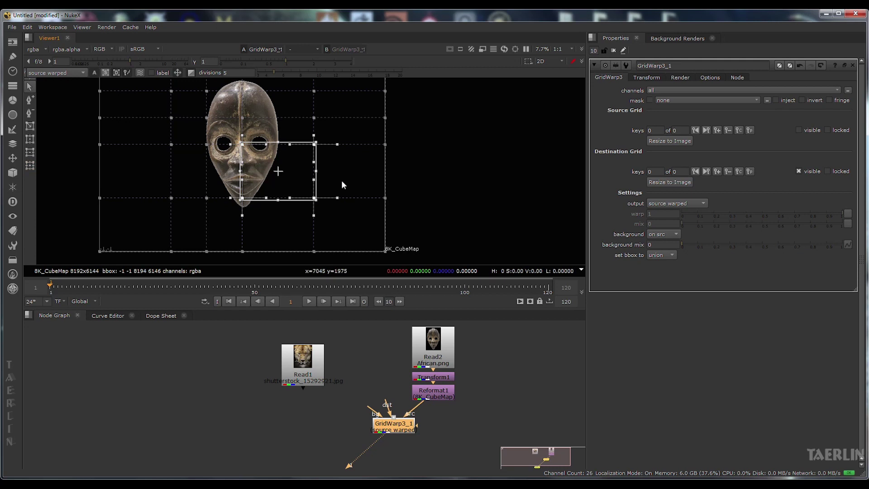
{"action": "scroll", "coordinate": [337, 180], "scroll_direction": "up", "scroll_amount": 5}
{"action": "left_click_drag", "start_coordinate": [311, 181], "coordinate": [388, 182]}
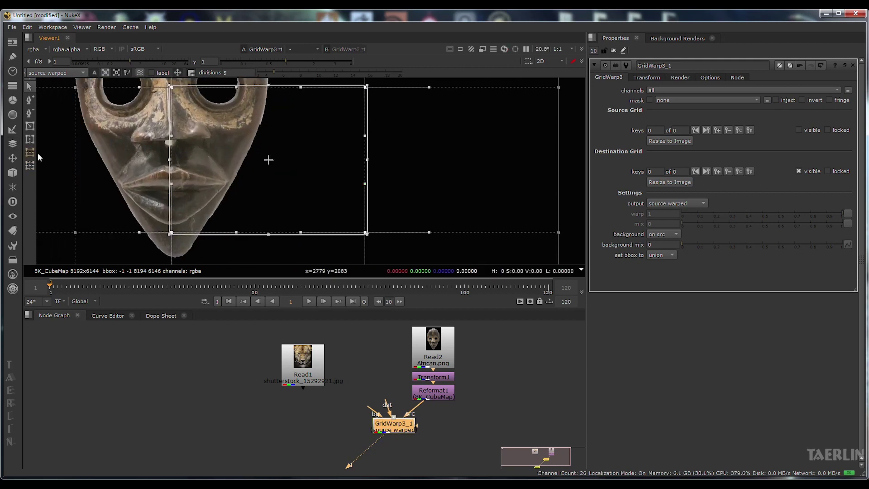
{"action": "left_click", "coordinate": [30, 166]}
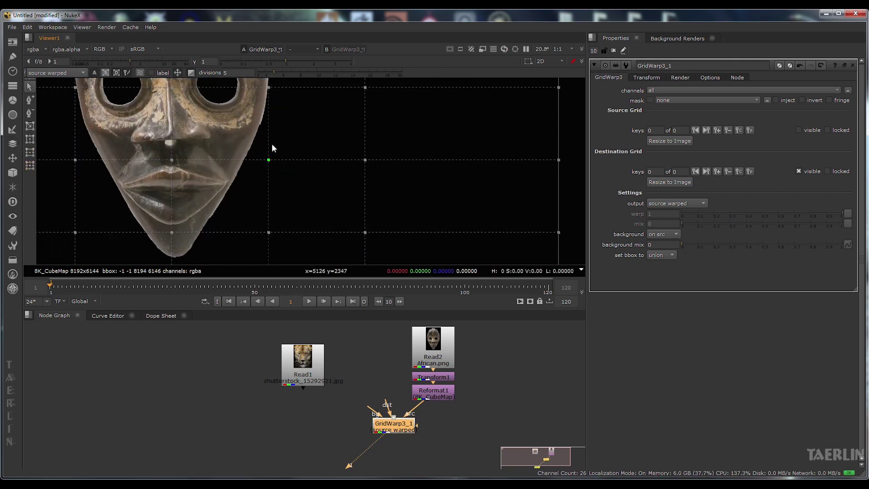
Step: Nudge the new grid point at the centre of the split cell slightly down and to the right
{"action": "left_click_drag", "start_coordinate": [268, 160], "coordinate": [270, 162]}
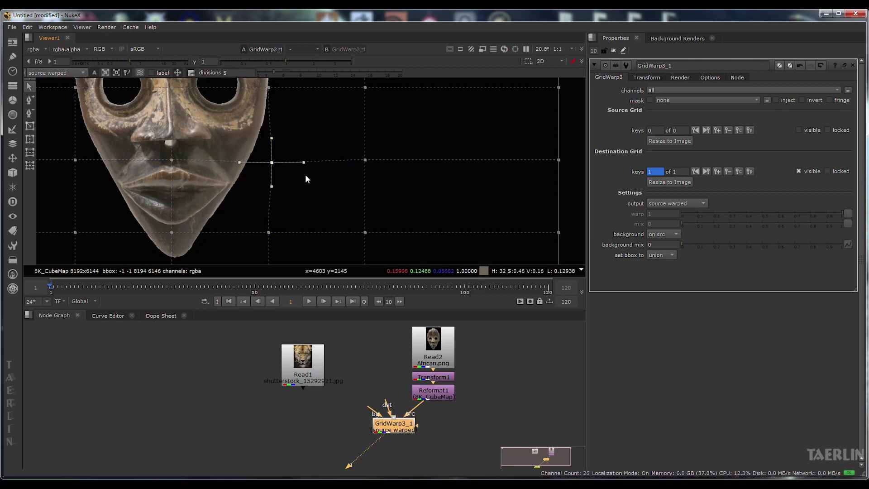
{"action": "left_click", "coordinate": [269, 162]}
{"action": "left_click_drag", "start_coordinate": [268, 162], "coordinate": [269, 162]}
{"action": "scroll", "coordinate": [374, 189], "scroll_direction": "down", "scroll_amount": 4}
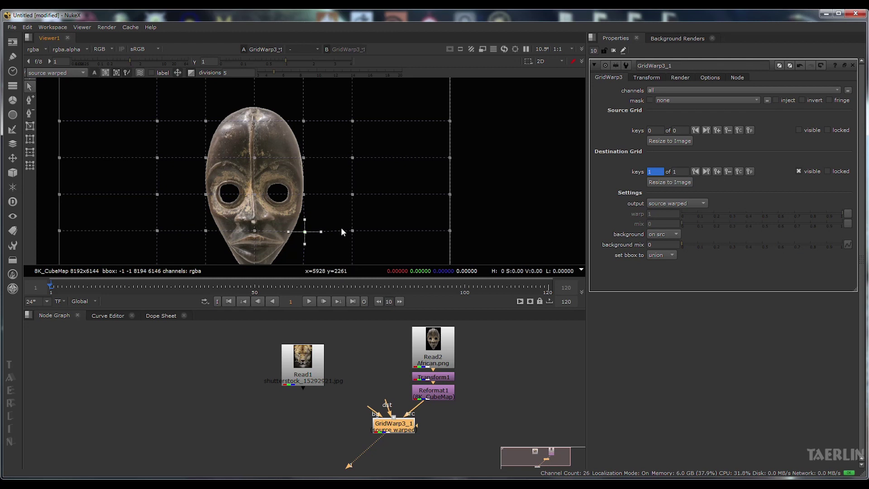
Step: Select the two grid points in the empty area right of the mask's forehead and add a horizontal grid line between them
{"action": "left_click_drag", "start_coordinate": [333, 169], "coordinate": [331, 216]}
{"action": "left_click_drag", "start_coordinate": [343, 156], "coordinate": [367, 215]}
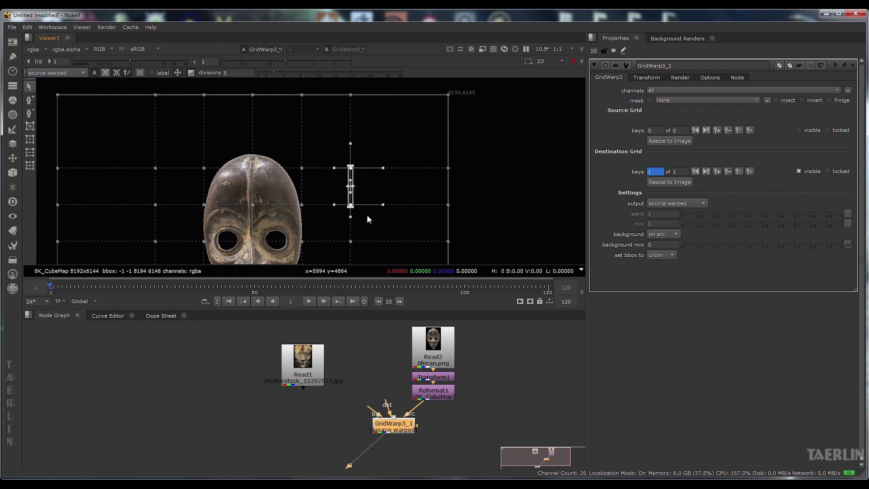
{"action": "scroll", "coordinate": [370, 191], "scroll_direction": "up", "scroll_amount": 3}
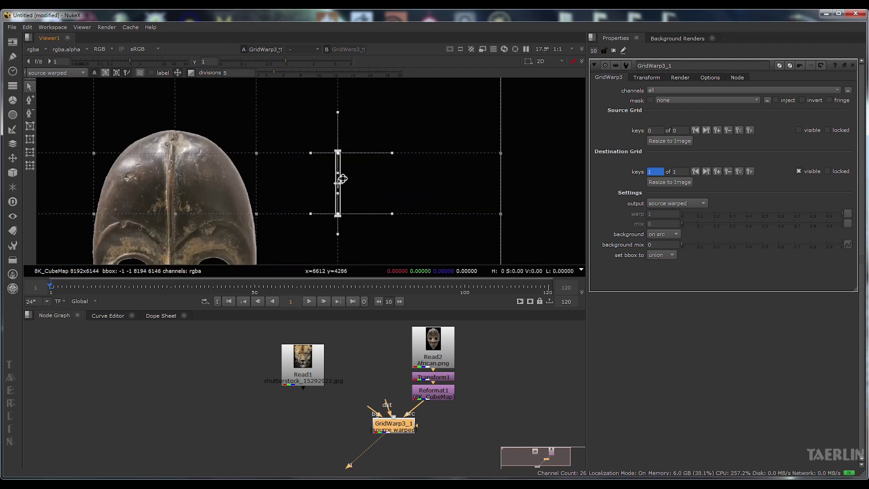
{"action": "left_click", "coordinate": [358, 199]}
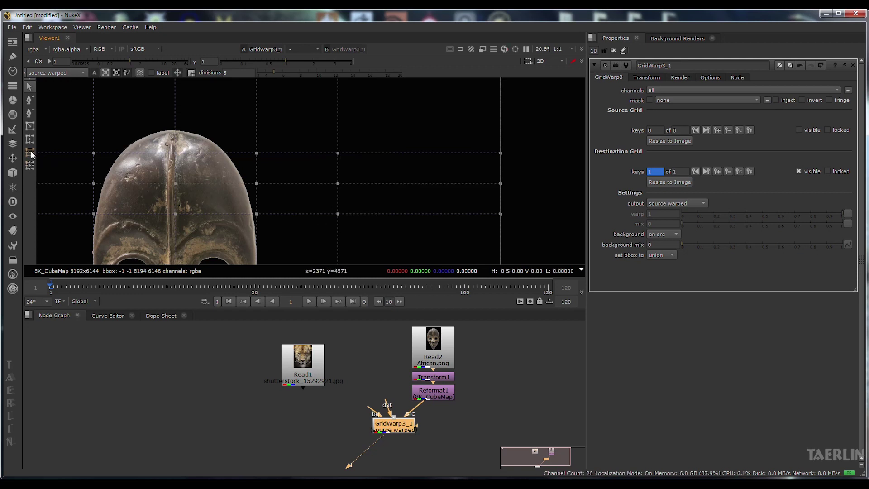
Step: Add a vertical grid line midway between the two grid columns just left of the mask
{"action": "scroll", "coordinate": [31, 154], "scroll_direction": "up", "scroll_amount": 1}
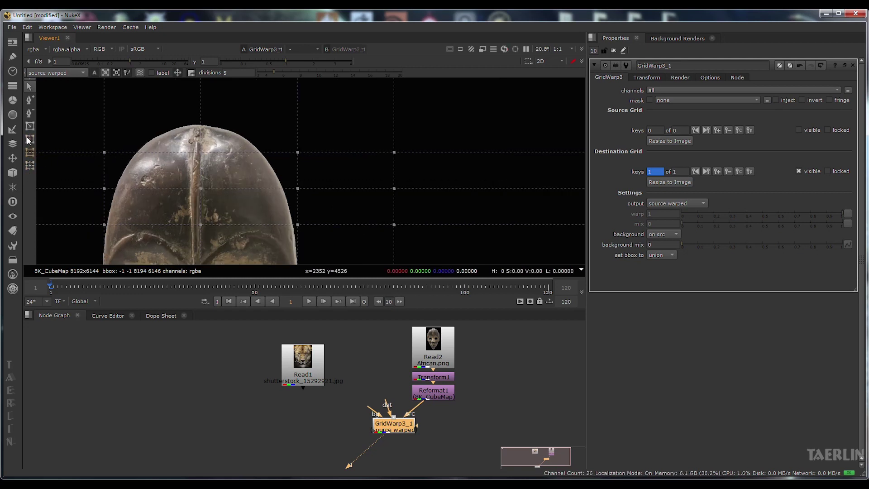
{"action": "left_click_drag", "start_coordinate": [135, 159], "coordinate": [297, 186]}
{"action": "scroll", "coordinate": [319, 192], "scroll_direction": "down", "scroll_amount": 2}
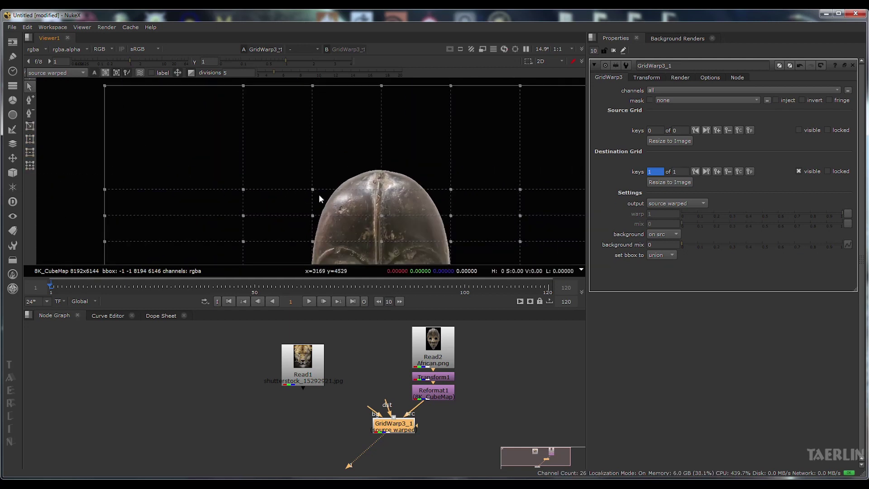
{"action": "left_click", "coordinate": [277, 189], "text": "ctrl+alt"}
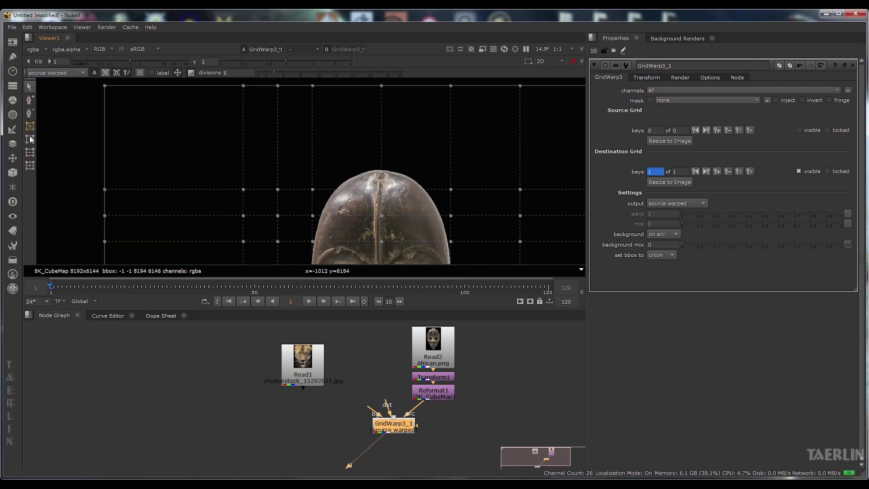
Step: Reset the GridWarp node's knobs to default
{"action": "scroll", "coordinate": [273, 181], "scroll_direction": "down", "scroll_amount": 5}
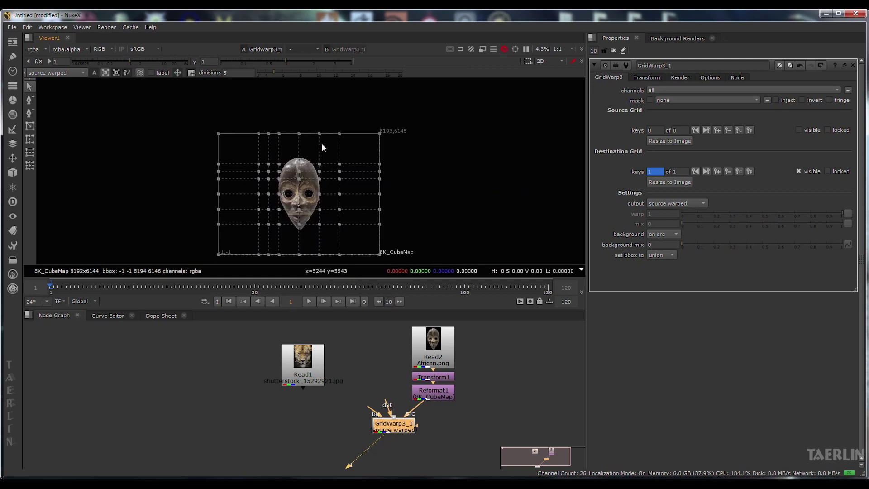
{"action": "left_click_drag", "start_coordinate": [322, 144], "coordinate": [338, 143]}
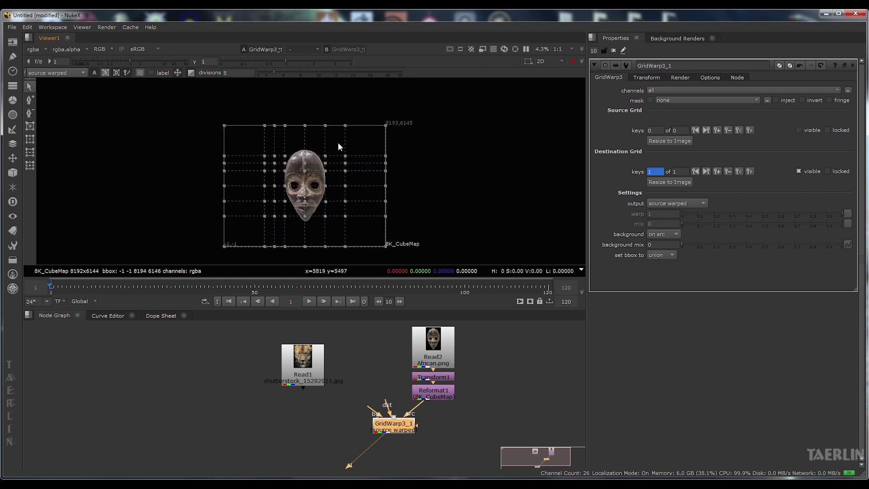
{"action": "right_click", "coordinate": [661, 273]}
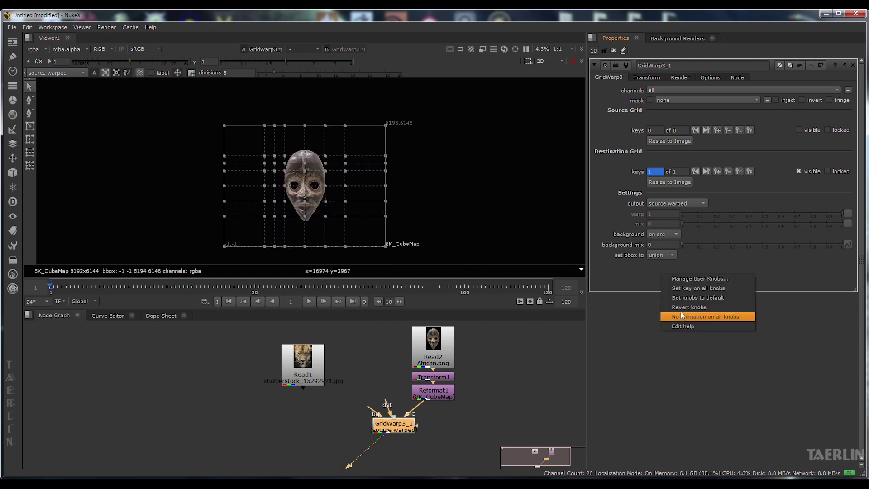
{"action": "left_click", "coordinate": [684, 297]}
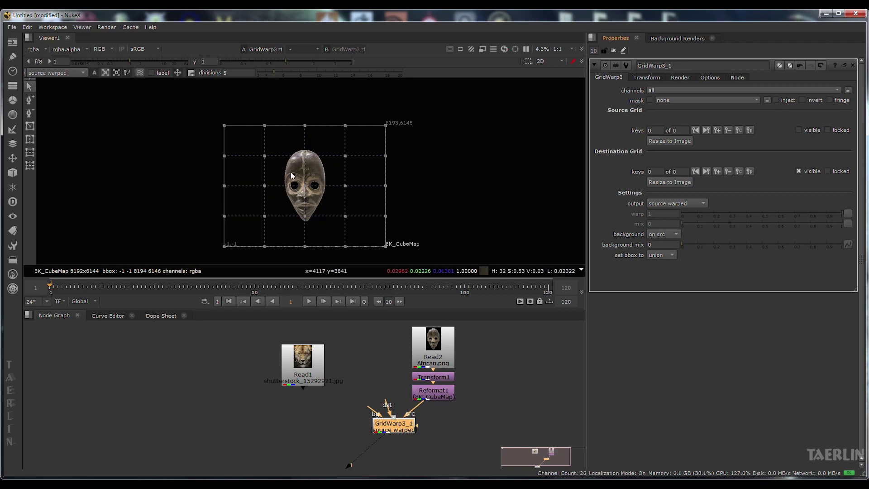
Step: Shrink the destination grid around the mask, and fit it back to the full image with Resize to Image
{"action": "scroll", "coordinate": [335, 124], "scroll_direction": "up", "scroll_amount": 2}
{"action": "left_click_drag", "start_coordinate": [441, 129], "coordinate": [341, 197]}
{"action": "scroll", "coordinate": [363, 129], "scroll_direction": "down", "scroll_amount": 3}
{"action": "left_click", "coordinate": [411, 166]}
{"action": "left_click_drag", "start_coordinate": [411, 165], "coordinate": [415, 182]}
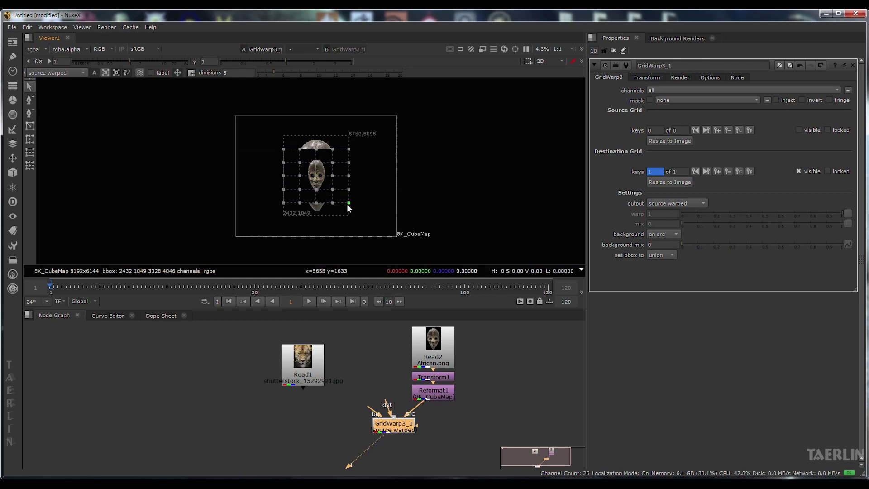
{"action": "scroll", "coordinate": [349, 200], "scroll_direction": "up", "scroll_amount": 1}
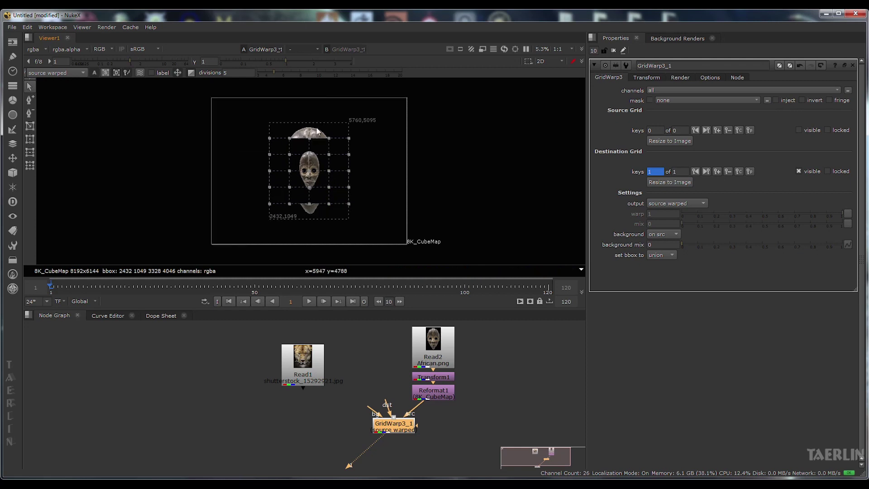
{"action": "left_click", "coordinate": [669, 182]}
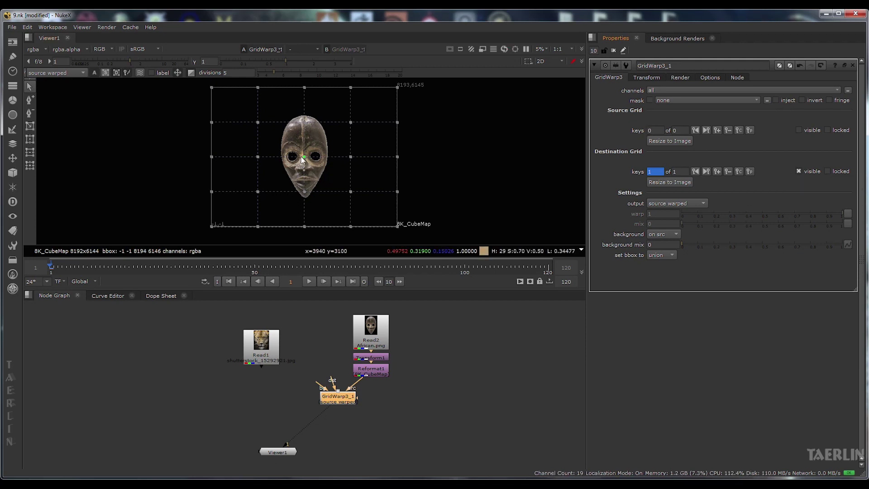
Step: Nudge the destination grid's centre point slightly to the right, and show the source grid in place of the destination grid
{"action": "mouse_move", "coordinate": [303, 157]}
{"action": "left_mouse_down"}
{"action": "mouse_move", "coordinate": [333, 160]}
{"action": "mouse_move", "coordinate": [303, 178]}
{"action": "mouse_move", "coordinate": [320, 160]}
{"action": "mouse_move", "coordinate": [304, 162]}
{"action": "mouse_move", "coordinate": [321, 161]}
{"action": "mouse_move", "coordinate": [305, 157]}
{"action": "left_mouse_up"}
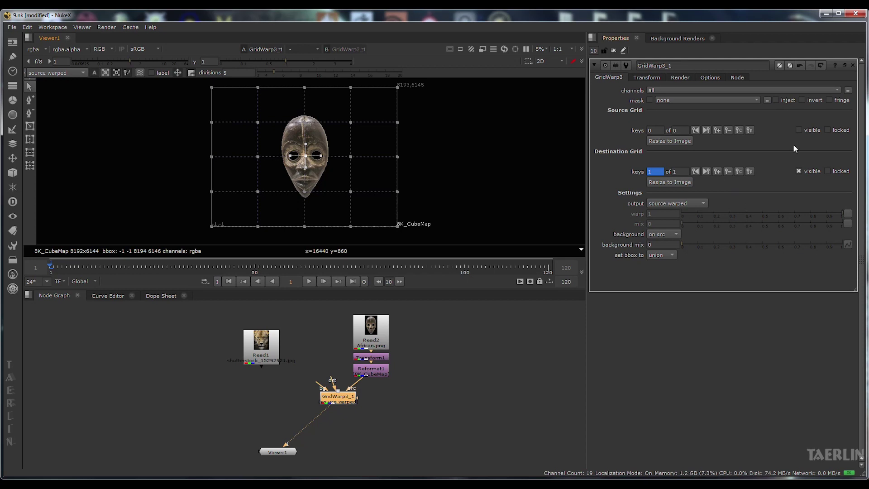
{"action": "left_click", "coordinate": [799, 172]}
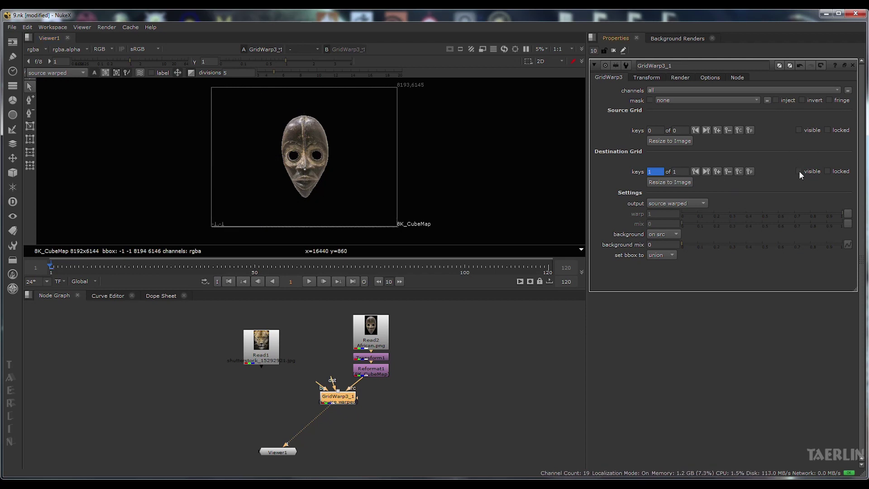
{"action": "left_click", "coordinate": [798, 131]}
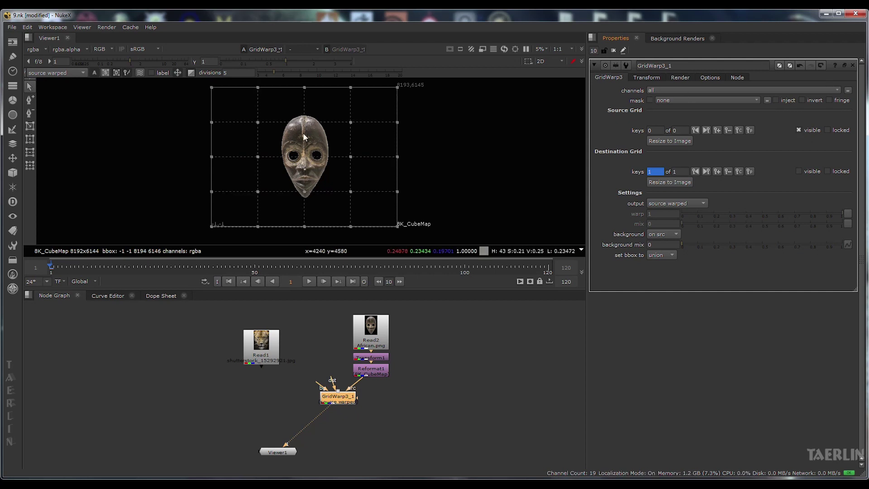
Step: Move the source grid's centre point to the right to bend the mask, and show the destination grid in place of the source grid
{"action": "left_click_drag", "start_coordinate": [304, 157], "coordinate": [326, 159]}
{"action": "scroll", "coordinate": [307, 150], "scroll_direction": "up", "scroll_amount": 3}
{"action": "scroll", "coordinate": [307, 151], "scroll_direction": "down", "scroll_amount": 2}
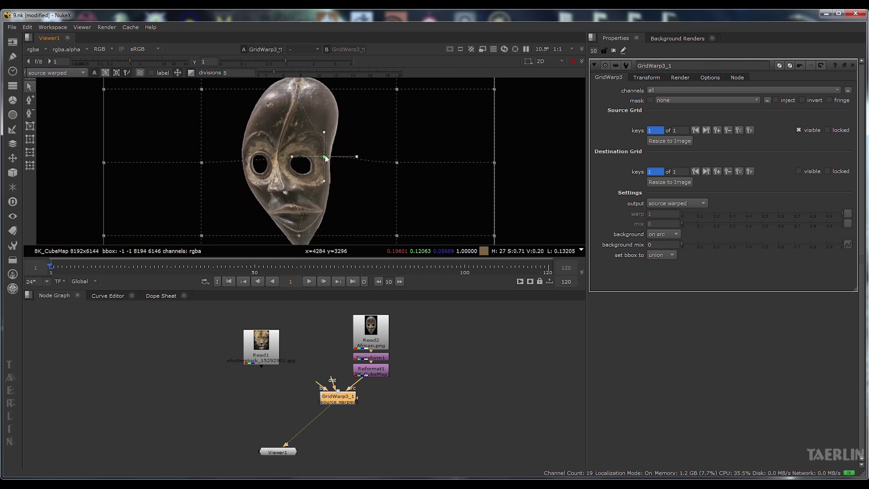
{"action": "left_click", "coordinate": [799, 130]}
{"action": "left_click", "coordinate": [799, 171]}
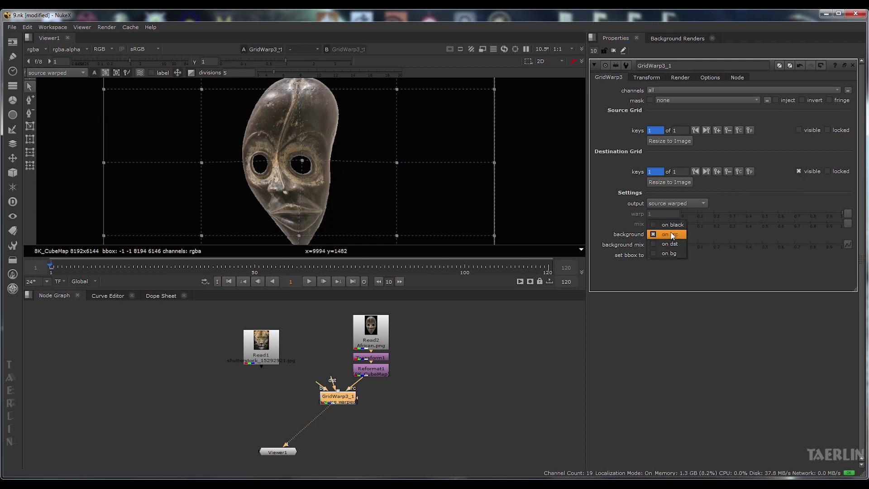
Step: Set the warp's background to "on dst", with the node's dst input enlarged in the node graph
{"action": "left_click", "coordinate": [372, 415]}
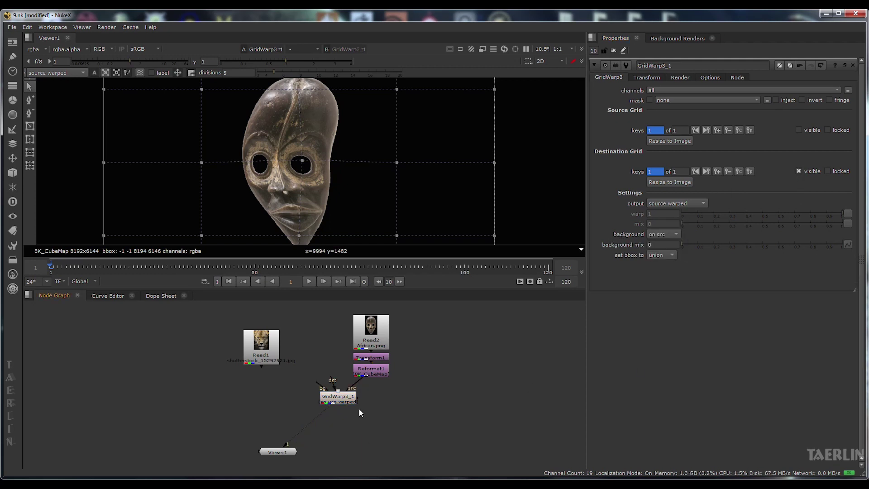
{"action": "scroll", "coordinate": [361, 404], "scroll_direction": "up", "scroll_amount": 5}
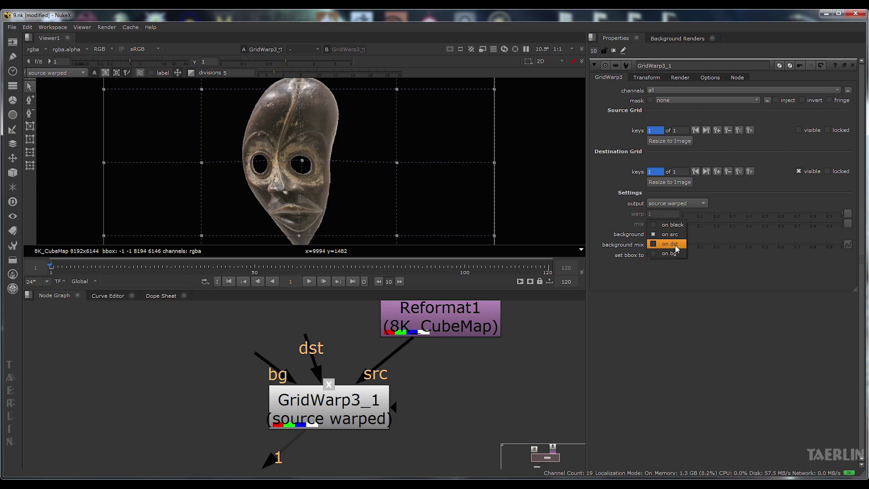
{"action": "left_click", "coordinate": [675, 244]}
{"action": "mouse_move", "coordinate": [311, 339]}
{"action": "left_mouse_down"}
{"action": "mouse_move", "coordinate": [313, 330]}
{"action": "mouse_move", "coordinate": [267, 320]}
{"action": "mouse_move", "coordinate": [306, 326]}
{"action": "left_mouse_up"}
Step: Set the warp's background to "on bg", and return it to "on src"
{"action": "left_click", "coordinate": [675, 237]}
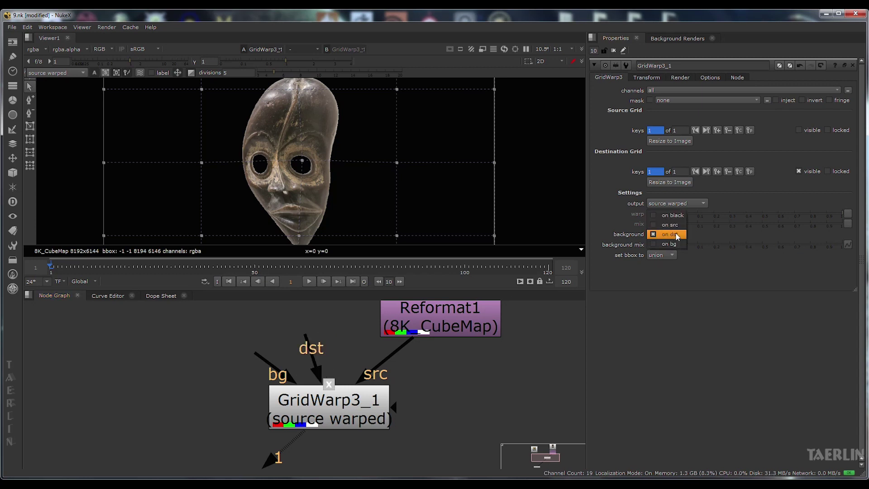
{"action": "left_click", "coordinate": [674, 246]}
{"action": "left_click_drag", "start_coordinate": [256, 354], "coordinate": [178, 343]}
{"action": "left_click", "coordinate": [673, 233]}
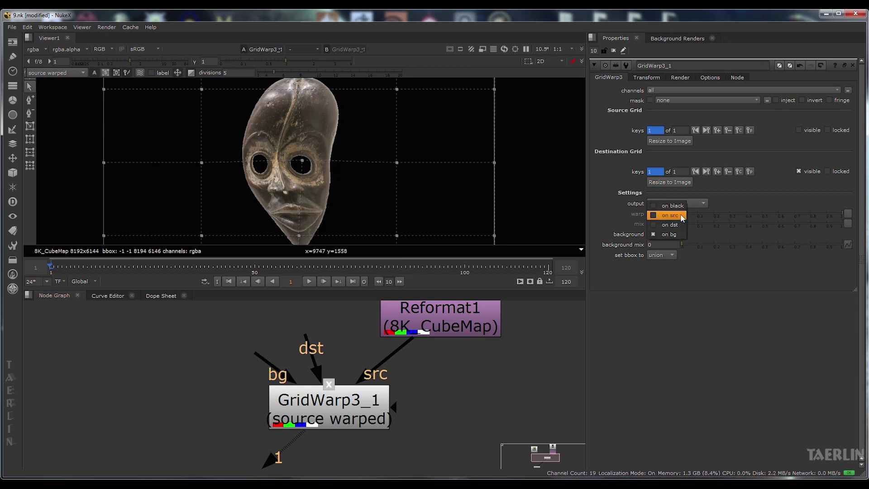
{"action": "left_click", "coordinate": [674, 216]}
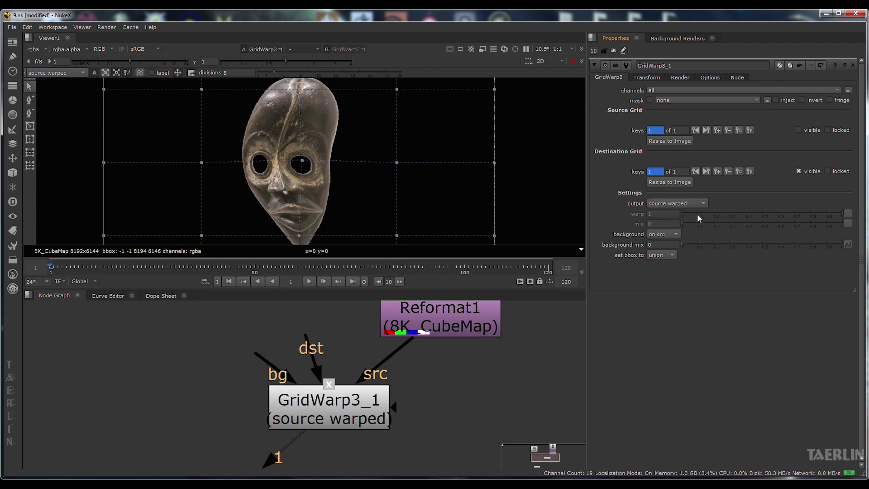
Step: Set the warp's background to "on black", and return it to "on src"
{"action": "left_click", "coordinate": [671, 235]}
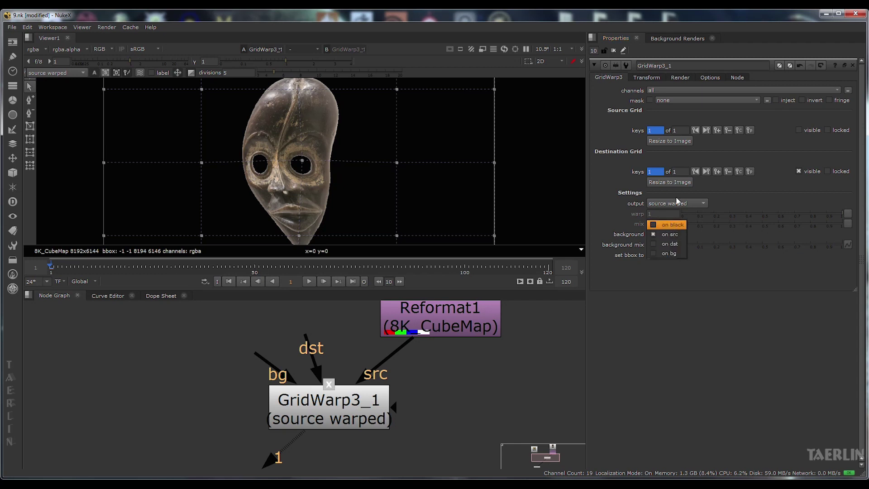
{"action": "left_click", "coordinate": [671, 225]}
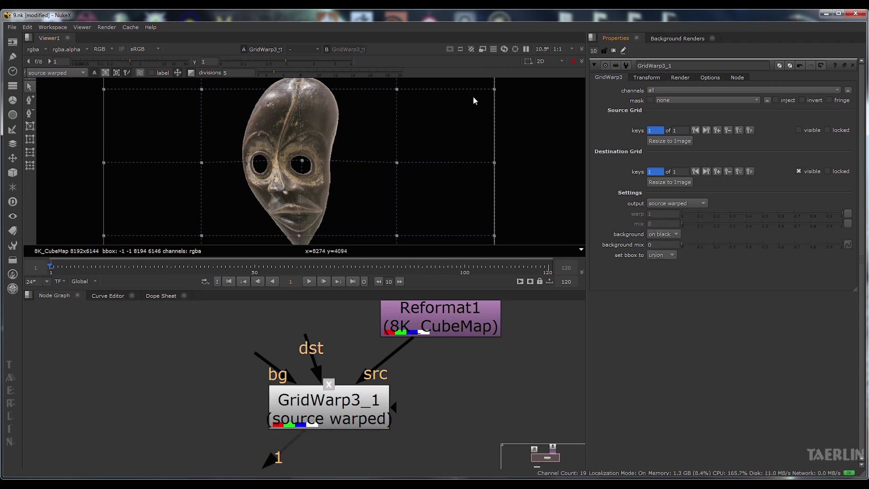
{"action": "left_click", "coordinate": [669, 234]}
{"action": "left_click", "coordinate": [675, 244]}
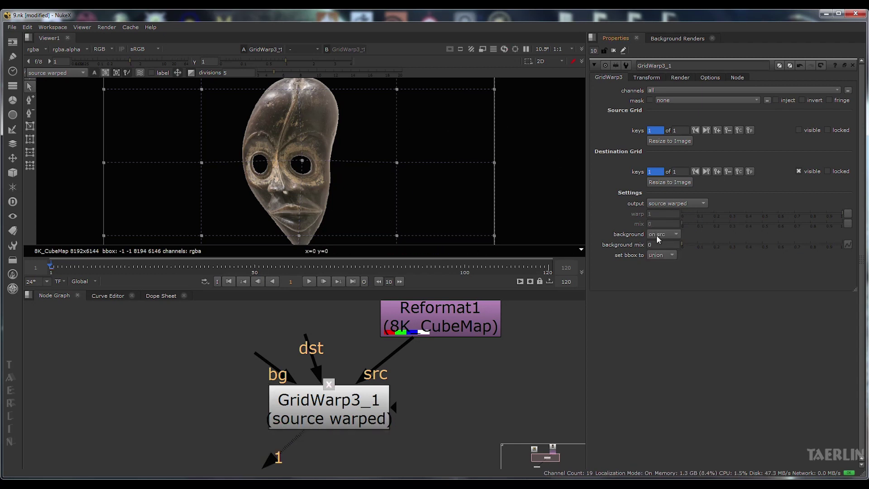
Step: Select all points of the destination grid, shrink the grid, and move it over the mask's right side
{"action": "scroll", "coordinate": [492, 187], "scroll_direction": "down", "scroll_amount": 5}
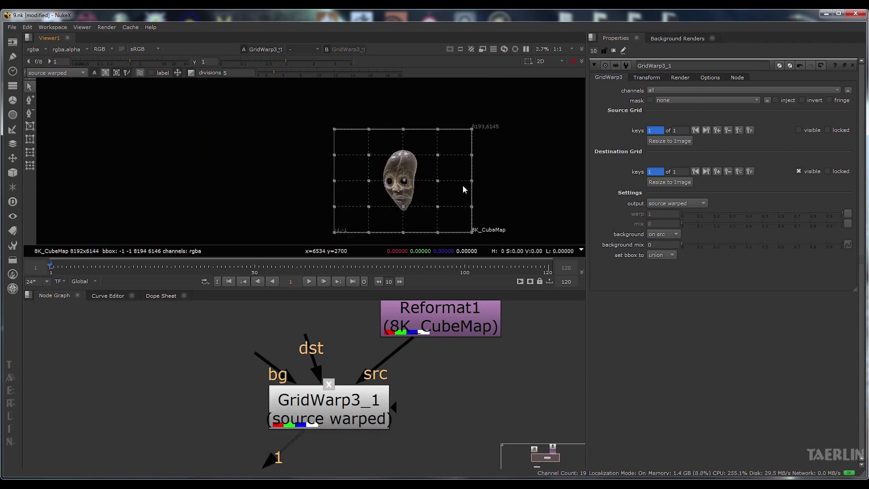
{"action": "left_click_drag", "start_coordinate": [468, 186], "coordinate": [431, 181]}
{"action": "left_click_drag", "start_coordinate": [256, 108], "coordinate": [443, 233]}
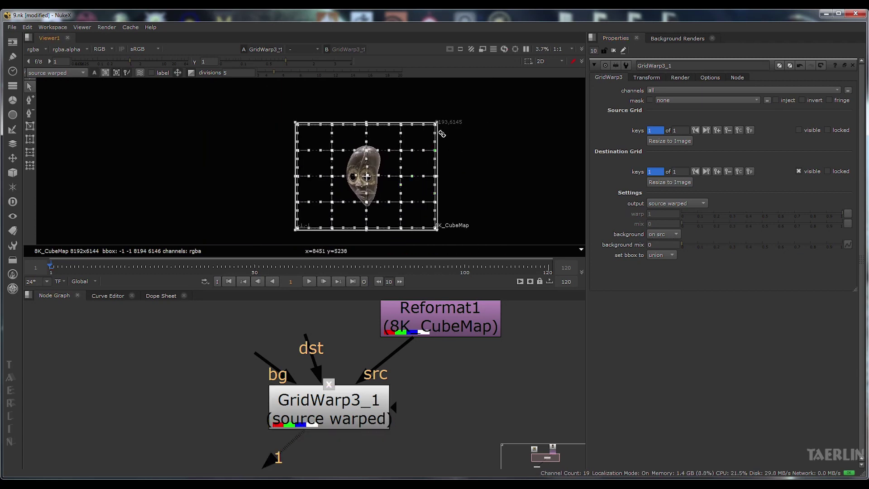
{"action": "scroll", "coordinate": [436, 125], "scroll_direction": "up", "scroll_amount": 2}
{"action": "scroll", "coordinate": [435, 125], "scroll_direction": "up", "scroll_amount": 3}
{"action": "left_click_drag", "start_coordinate": [438, 122], "coordinate": [320, 196]}
{"action": "scroll", "coordinate": [366, 167], "scroll_direction": "down", "scroll_amount": 4}
{"action": "left_click_drag", "start_coordinate": [368, 161], "coordinate": [369, 141]}
{"action": "left_click_drag", "start_coordinate": [321, 186], "coordinate": [359, 178]}
{"action": "scroll", "coordinate": [416, 200], "scroll_direction": "up", "scroll_amount": 4}
{"action": "left_click_drag", "start_coordinate": [424, 196], "coordinate": [490, 187]}
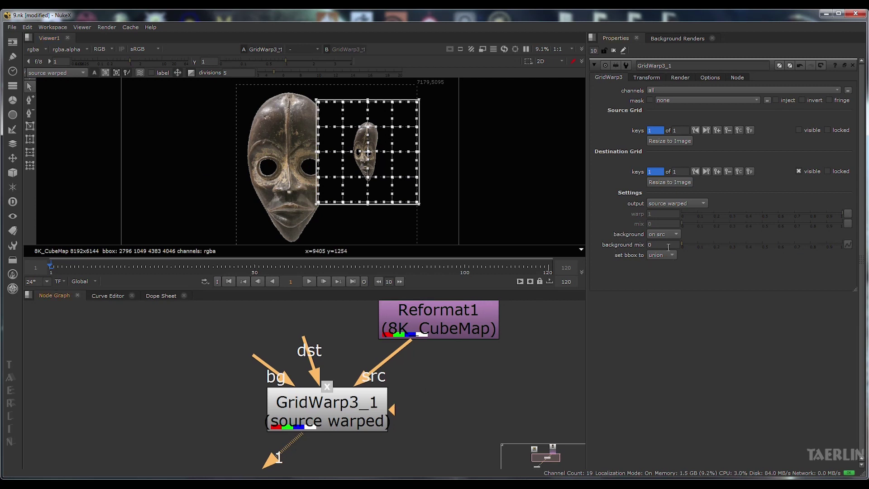
Step: Set the warp's background to "on black", and toggle the viewer overlay off and on to check the mask without the grid
{"action": "scroll", "coordinate": [444, 412], "scroll_direction": "up", "scroll_amount": 8}
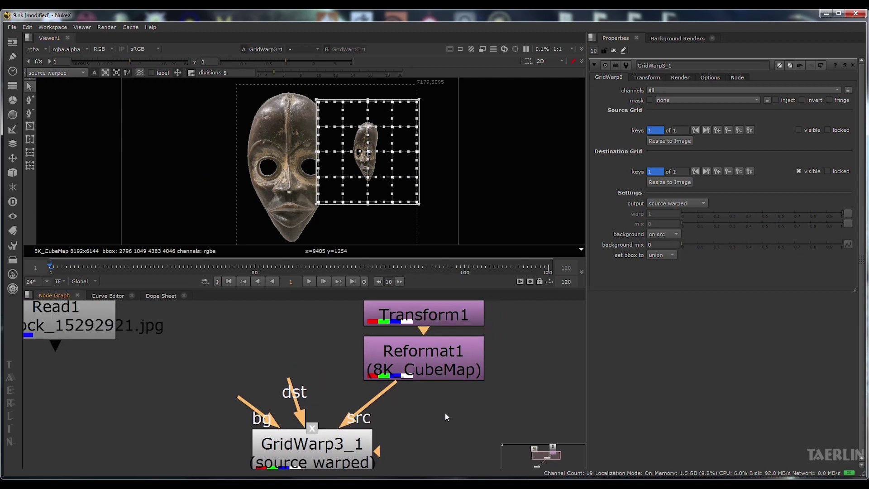
{"action": "scroll", "coordinate": [493, 440], "scroll_direction": "up", "scroll_amount": 1}
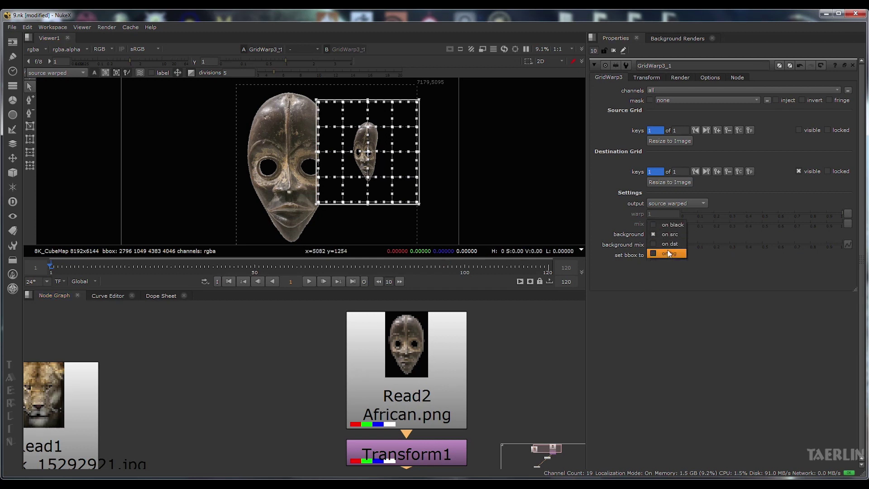
{"action": "left_click", "coordinate": [677, 224]}
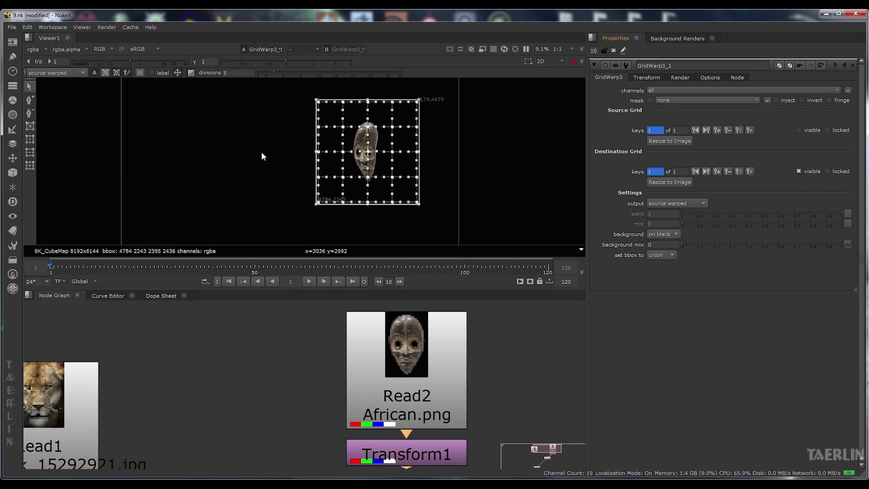
{"action": "scroll", "coordinate": [401, 195], "scroll_direction": "down", "scroll_amount": 4}
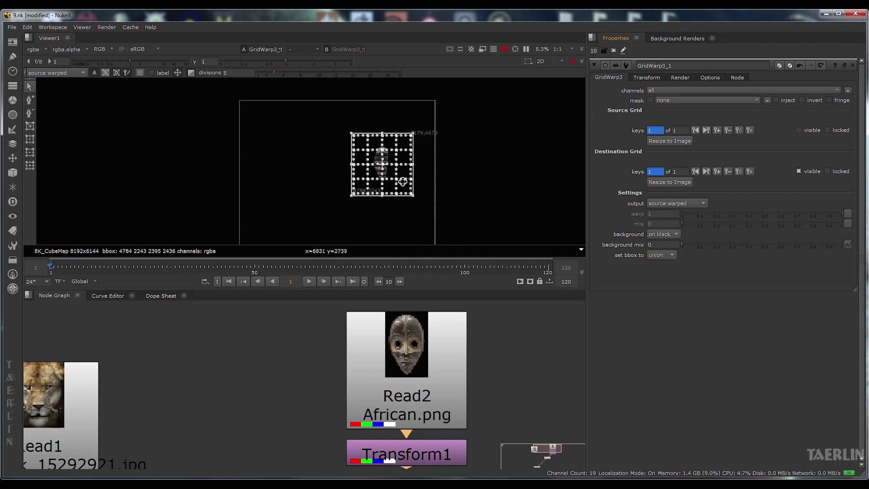
{"action": "key", "text": "o"}
{"action": "key", "text": "o"}
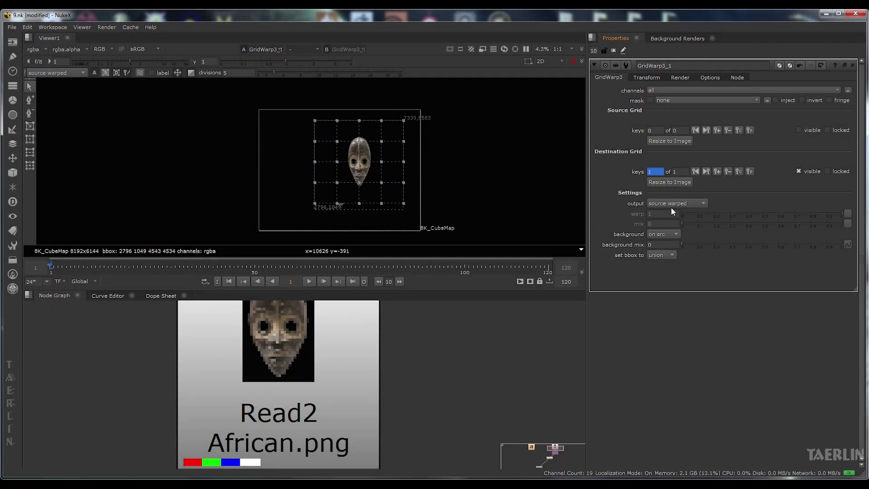
Step: Set the GridWarp's output to "source", with the node and its inputs in view in the node graph
{"action": "left_click", "coordinate": [673, 204]}
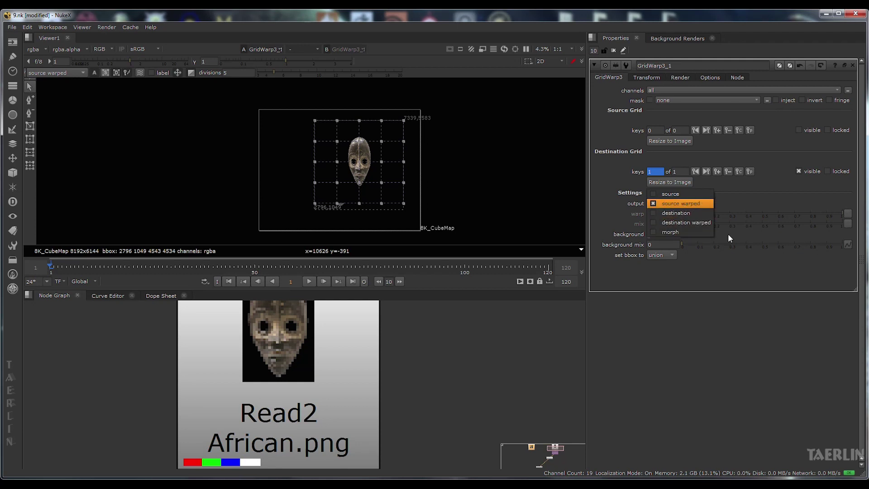
{"action": "left_click", "coordinate": [688, 204]}
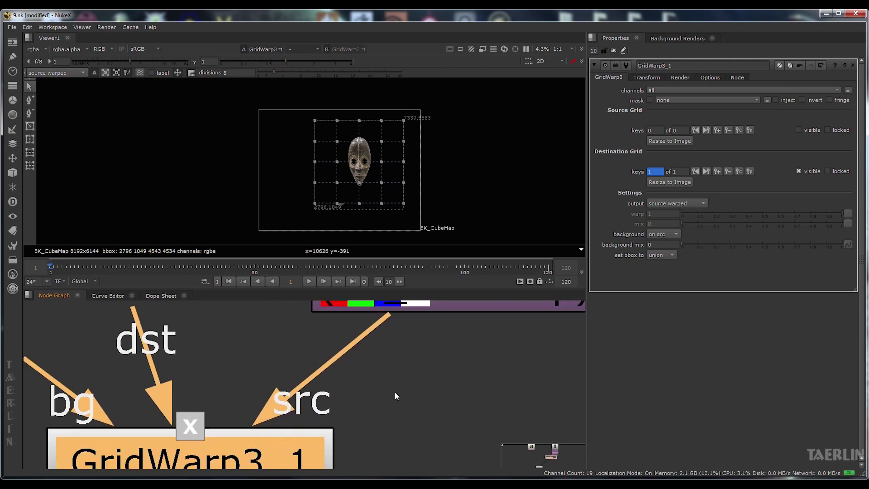
{"action": "left_click_drag", "start_coordinate": [395, 391], "coordinate": [360, 407]}
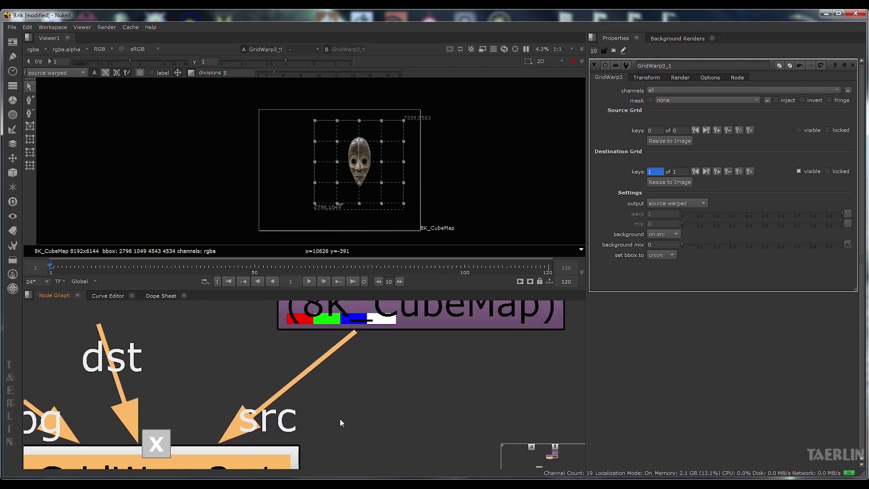
{"action": "scroll", "coordinate": [340, 421], "scroll_direction": "down", "scroll_amount": 4}
{"action": "left_click_drag", "start_coordinate": [426, 346], "coordinate": [354, 403]}
{"action": "scroll", "coordinate": [409, 381], "scroll_direction": "up", "scroll_amount": 1}
{"action": "left_click_drag", "start_coordinate": [410, 382], "coordinate": [370, 442]}
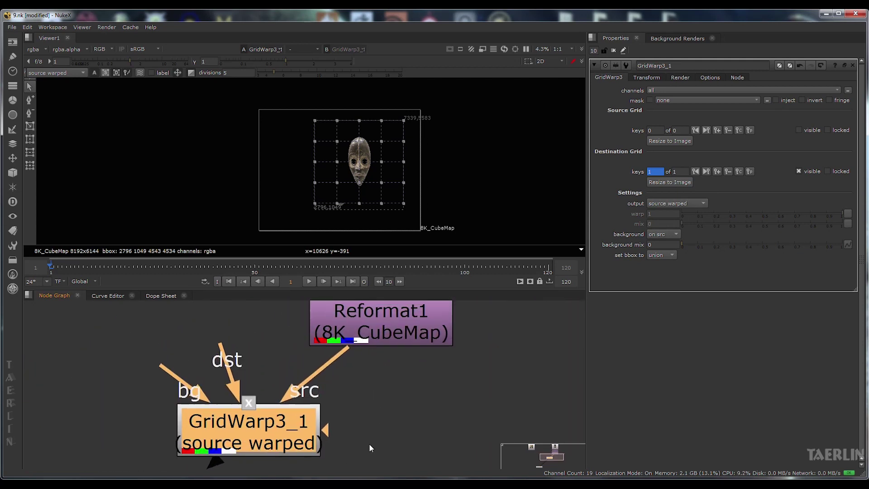
{"action": "left_click", "coordinate": [693, 203]}
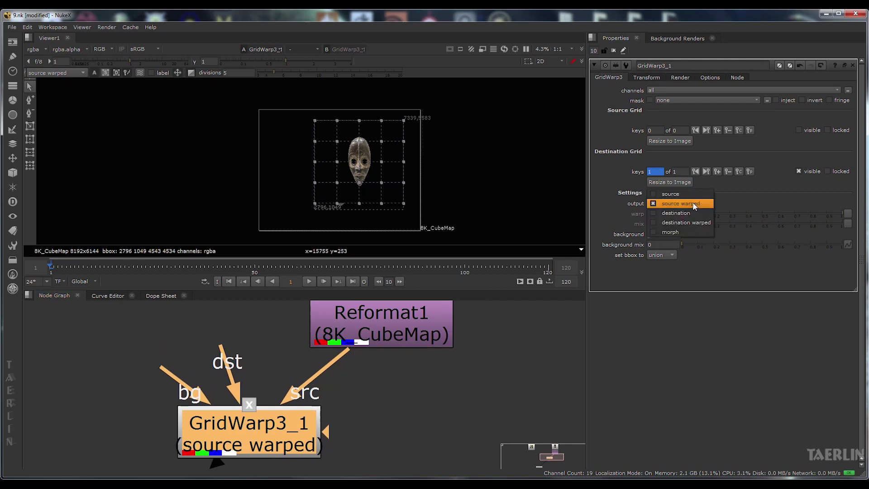
{"action": "left_click", "coordinate": [698, 194]}
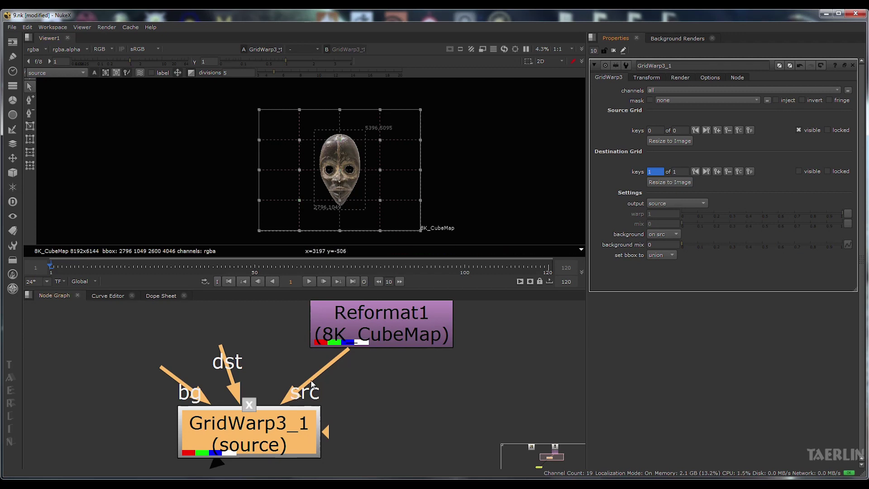
Step: Set the output to "destination", and connect the Read1 lion image to the GridWarp's dst input
{"action": "left_click", "coordinate": [702, 205]}
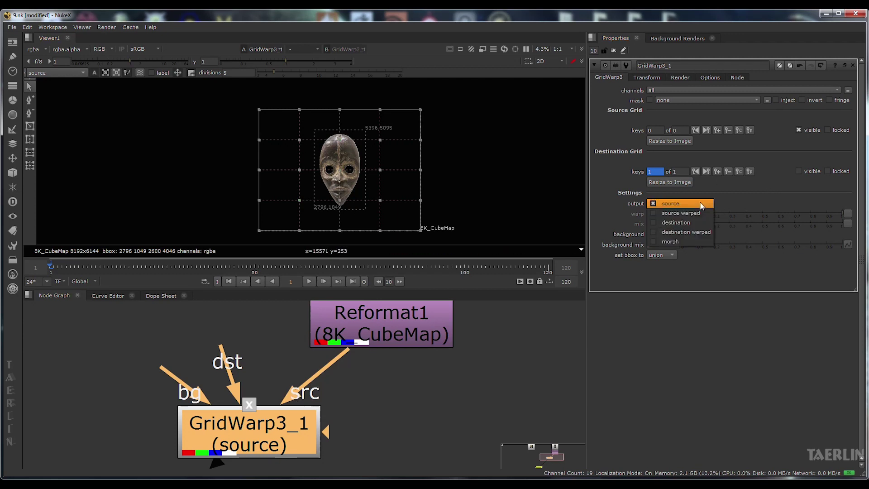
{"action": "left_click", "coordinate": [680, 222]}
{"action": "scroll", "coordinate": [382, 419], "scroll_direction": "down", "scroll_amount": 2}
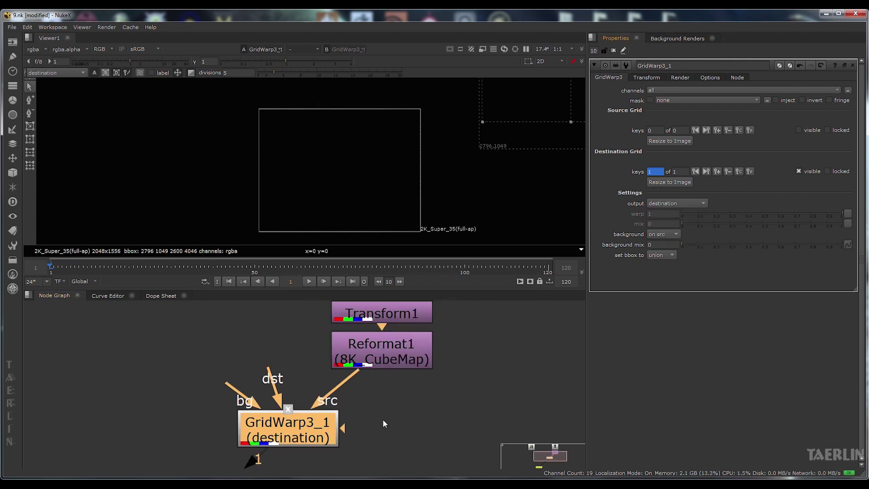
{"action": "left_click_drag", "start_coordinate": [382, 419], "coordinate": [506, 457]}
{"action": "left_click_drag", "start_coordinate": [118, 331], "coordinate": [322, 352]}
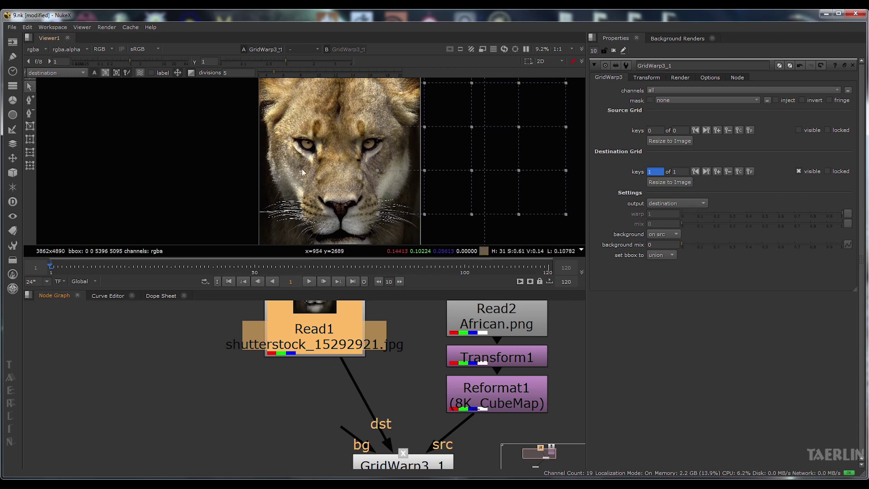
Step: Set the output to "destination warped", and nudge the source grid point on the lion's cheek slightly to the right
{"action": "left_click", "coordinate": [686, 203]}
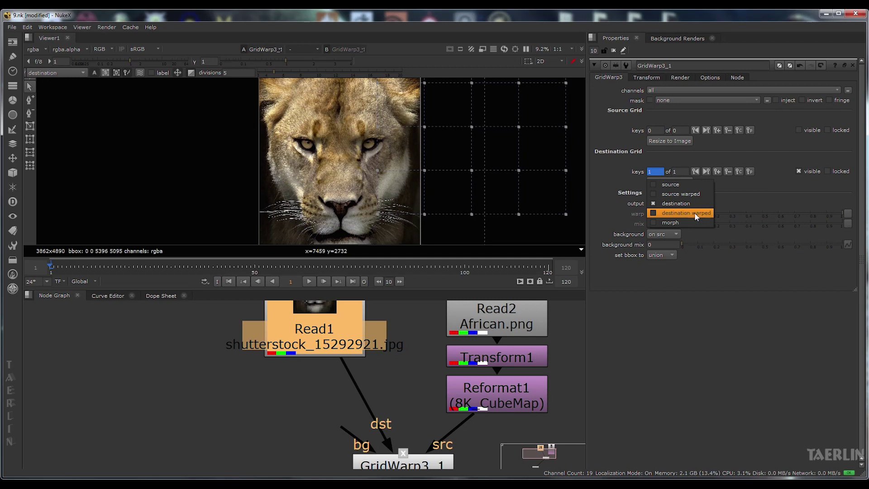
{"action": "left_click", "coordinate": [697, 213]}
{"action": "mouse_move", "coordinate": [345, 144]}
{"action": "left_mouse_down"}
{"action": "mouse_move", "coordinate": [332, 131]}
{"action": "mouse_move", "coordinate": [373, 129]}
{"action": "mouse_move", "coordinate": [362, 180]}
{"action": "mouse_move", "coordinate": [361, 124]}
{"action": "mouse_move", "coordinate": [350, 146]}
{"action": "left_mouse_up"}
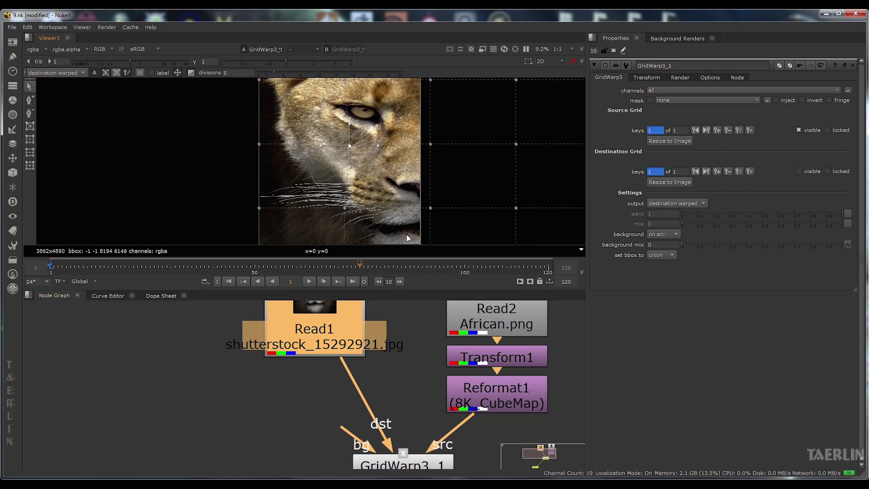
Step: Set the GridWarp's output to "source warped"
{"action": "left_click", "coordinate": [696, 205]}
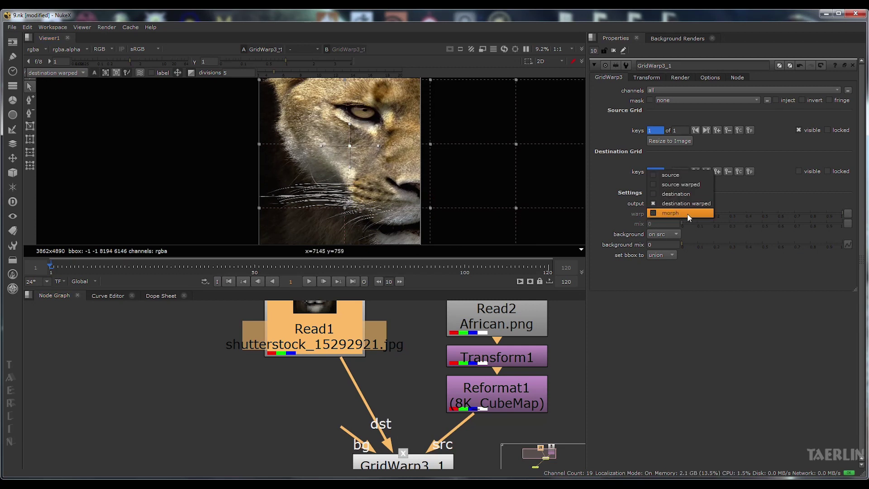
{"action": "left_click", "coordinate": [679, 185]}
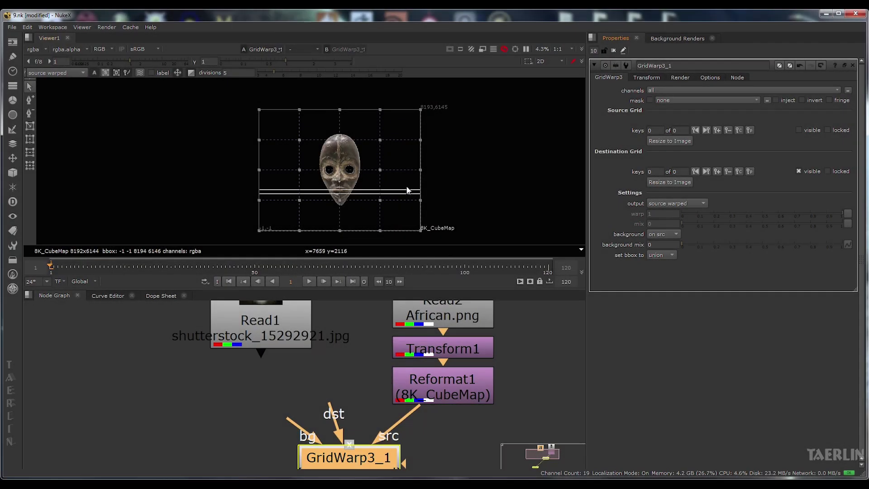
Step: Add a destination grid key at frame 1, and at frame 50 pull the points beside the face inward and the chin point up
{"action": "scroll", "coordinate": [453, 186], "scroll_direction": "up", "scroll_amount": 5}
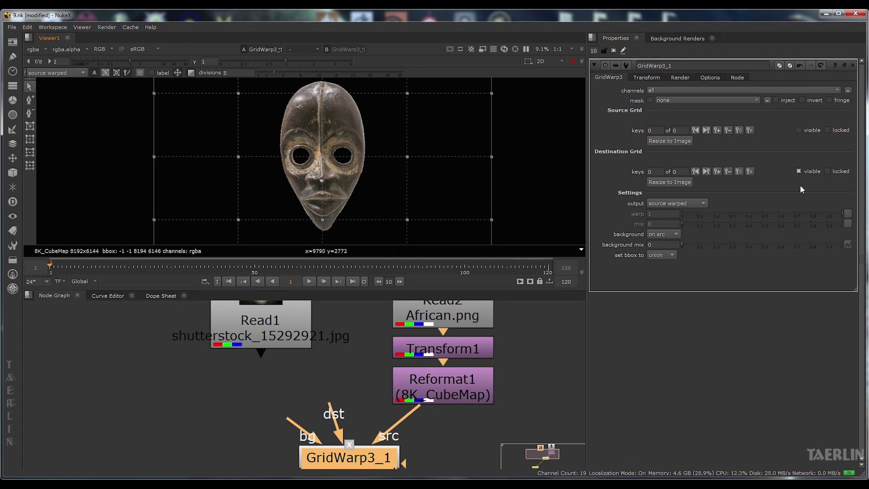
{"action": "left_click", "coordinate": [717, 171]}
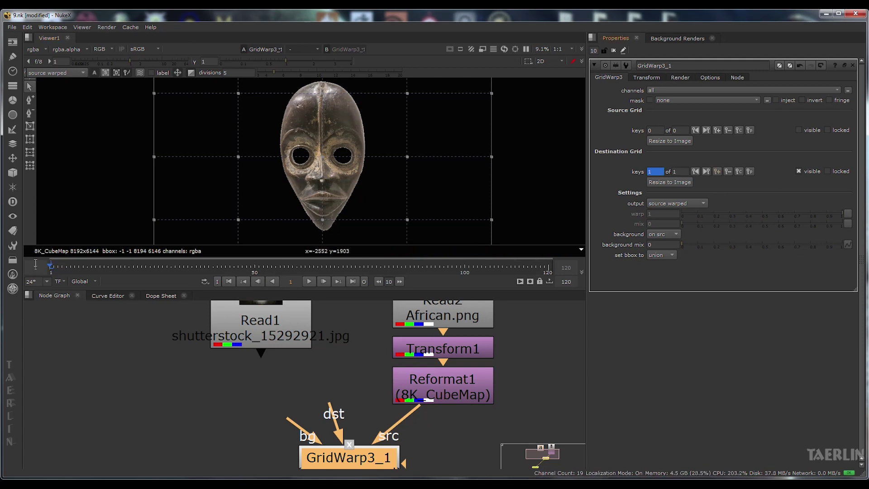
{"action": "left_click", "coordinate": [255, 265]}
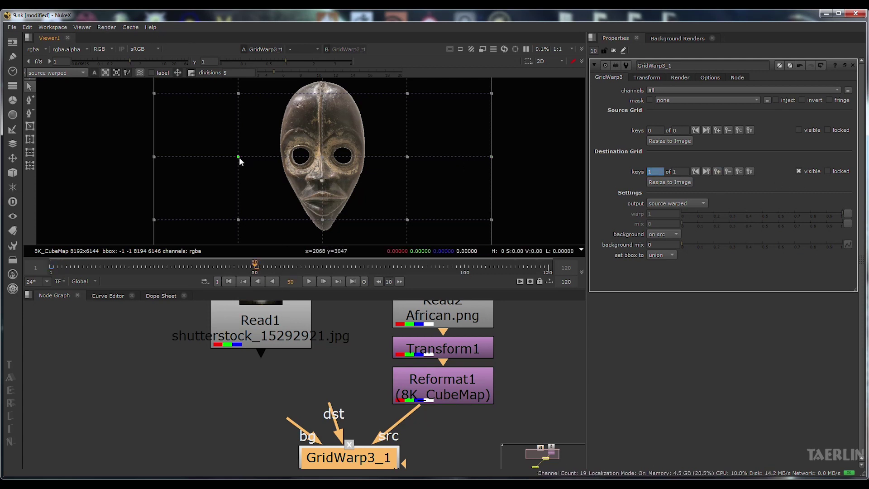
{"action": "left_click_drag", "start_coordinate": [238, 156], "coordinate": [269, 157]}
{"action": "left_click_drag", "start_coordinate": [406, 159], "coordinate": [359, 159]}
{"action": "left_click_drag", "start_coordinate": [321, 222], "coordinate": [318, 207]}
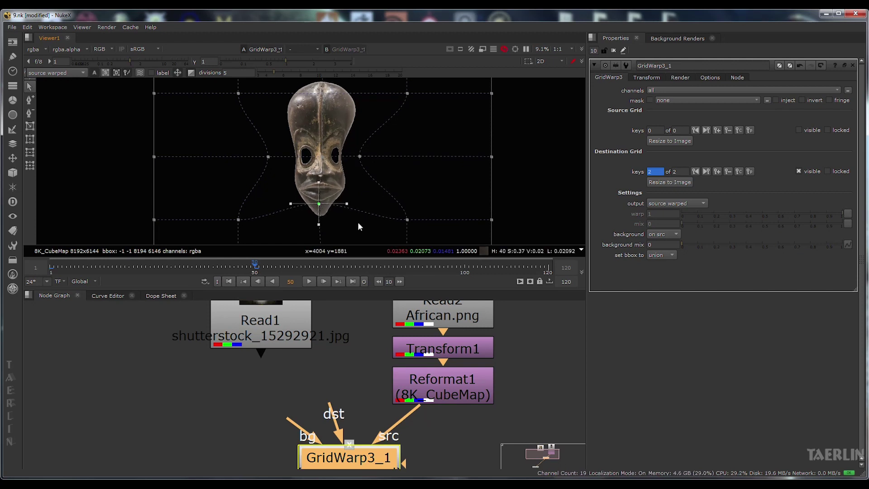
Step: At frame 100, move the destination grid's chin, right-middle and upper-left points outward, and at frame 120 swing the chin point to the left
{"action": "left_click", "coordinate": [465, 267]}
{"action": "left_click_drag", "start_coordinate": [319, 204], "coordinate": [368, 224]}
{"action": "left_click_drag", "start_coordinate": [358, 157], "coordinate": [385, 136]}
{"action": "left_click_drag", "start_coordinate": [239, 94], "coordinate": [216, 116]}
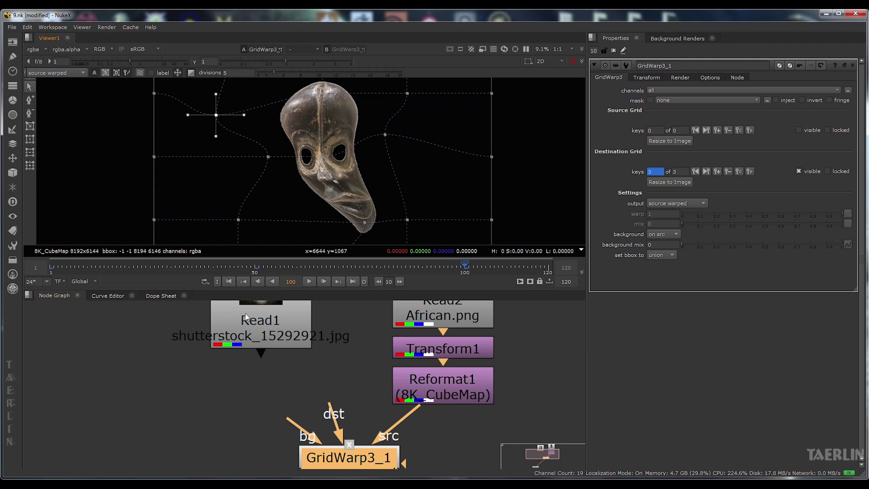
{"action": "left_click", "coordinate": [353, 281]}
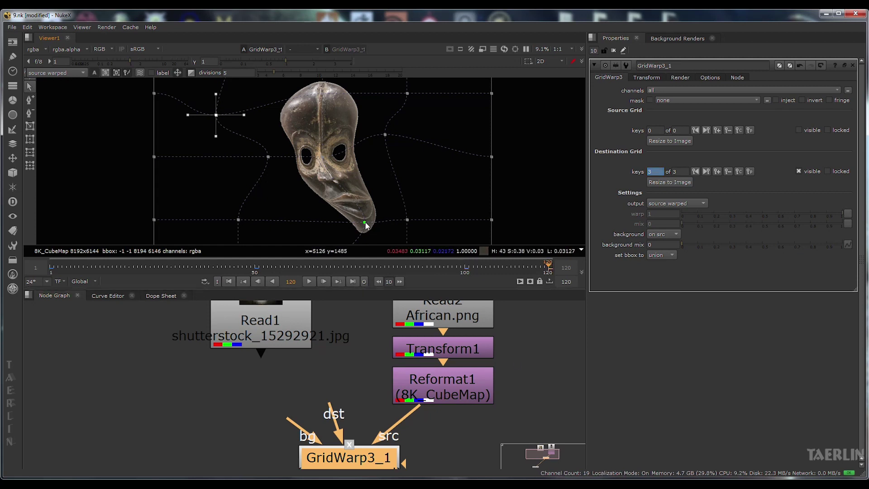
{"action": "left_click_drag", "start_coordinate": [365, 222], "coordinate": [282, 217]}
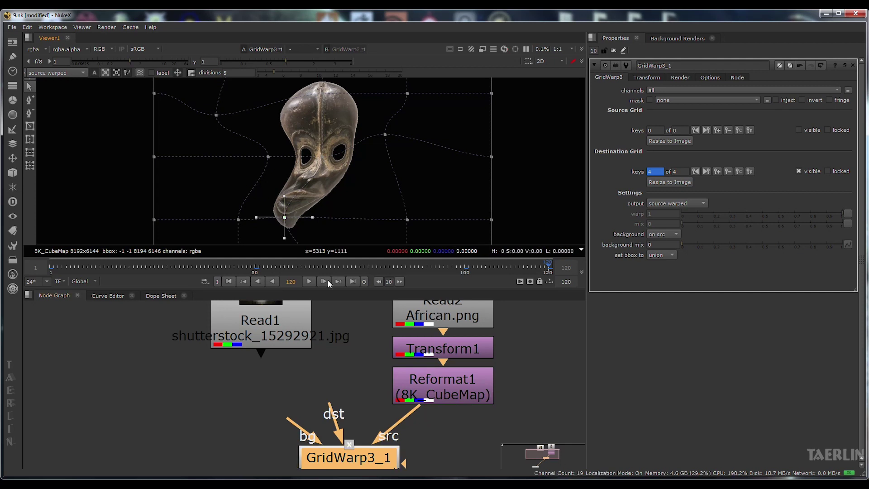
Step: Play the warp animation from the first frame with the viewer overlay hidden, and stop playback
{"action": "left_click", "coordinate": [229, 280]}
{"action": "left_click", "coordinate": [309, 281]}
{"action": "key", "text": "o"}
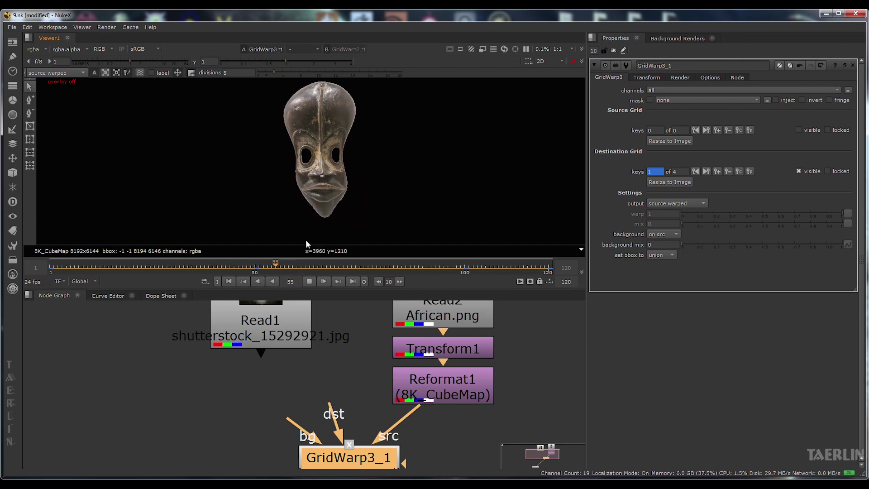
{"action": "left_click", "coordinate": [309, 281]}
Step: Step back through the destination grid's keys to the first key at frame 1
{"action": "scroll", "coordinate": [385, 201], "scroll_direction": "down", "scroll_amount": 1}
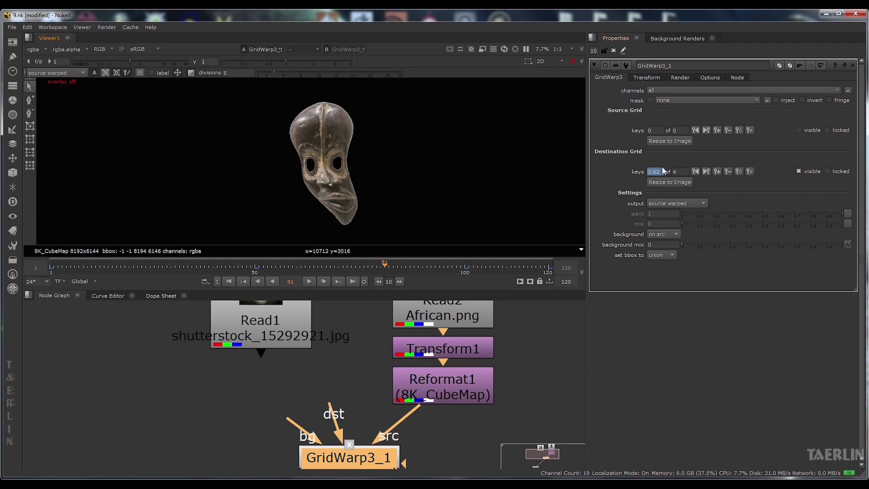
{"action": "left_click", "coordinate": [695, 172]}
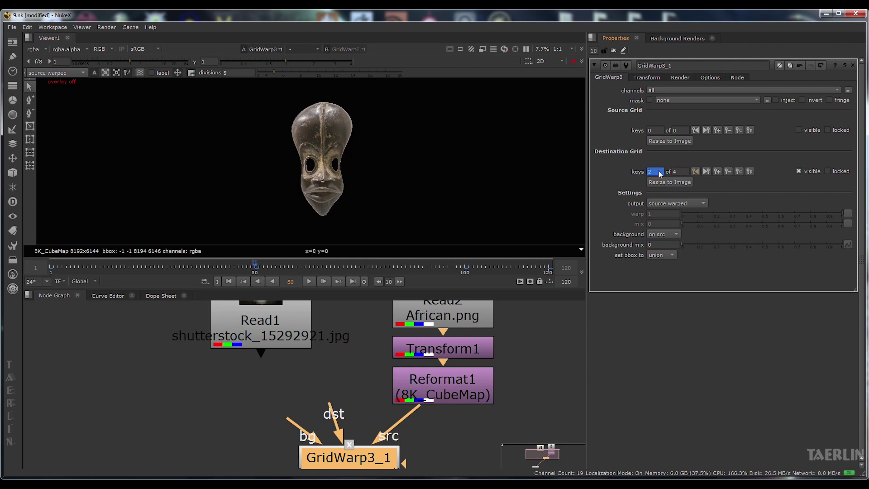
{"action": "left_click", "coordinate": [695, 171]}
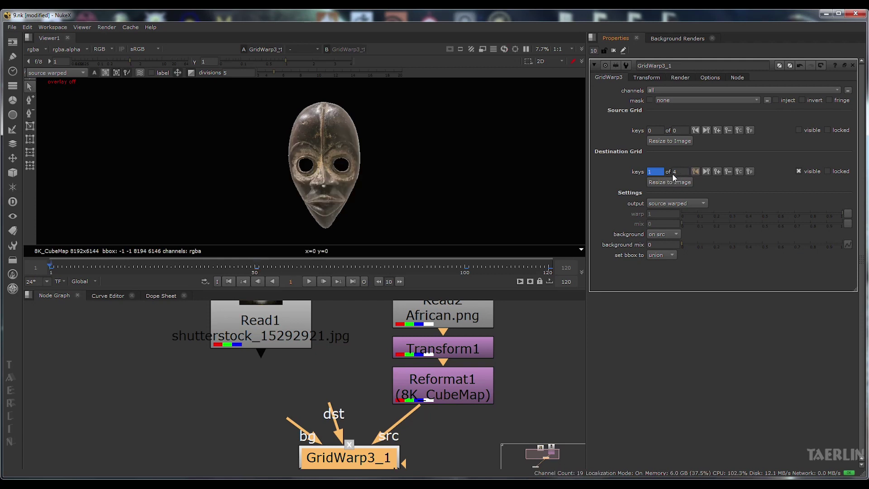
Step: Step forward through the destination grid's keys to the last one at frame 120, and return to the first key
{"action": "left_click", "coordinate": [706, 171]}
{"action": "left_click", "coordinate": [705, 171]}
{"action": "left_click", "coordinate": [705, 171]}
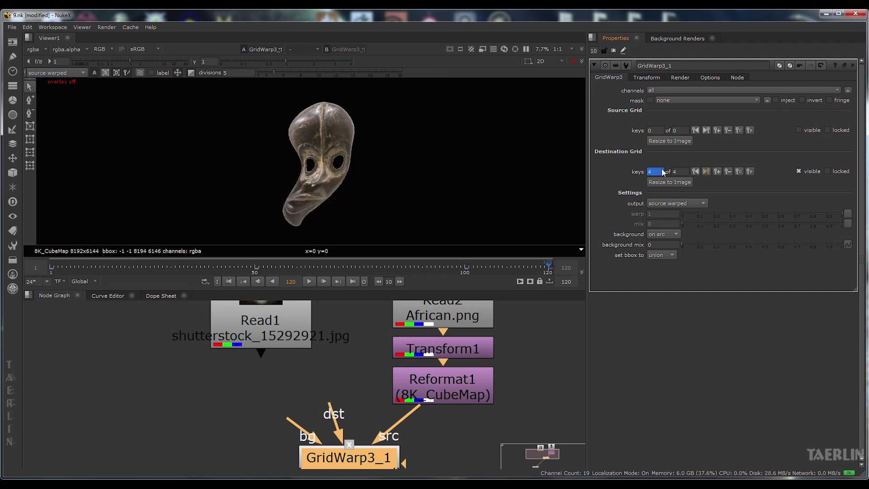
{"action": "left_click", "coordinate": [695, 172]}
{"action": "left_click", "coordinate": [695, 172]}
{"action": "left_click", "coordinate": [694, 172]}
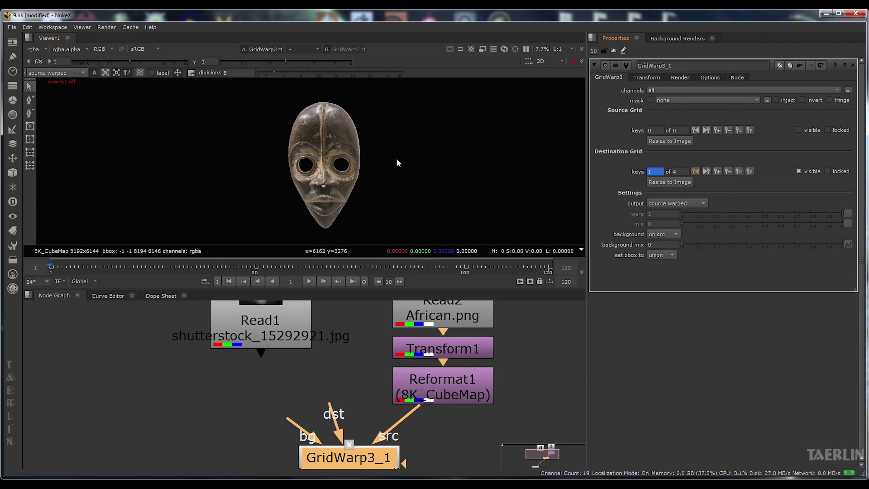
Step: Show the viewer overlay, copy the destination grid's first key and paste it onto the last key at frame 120
{"action": "key", "text": "o"}
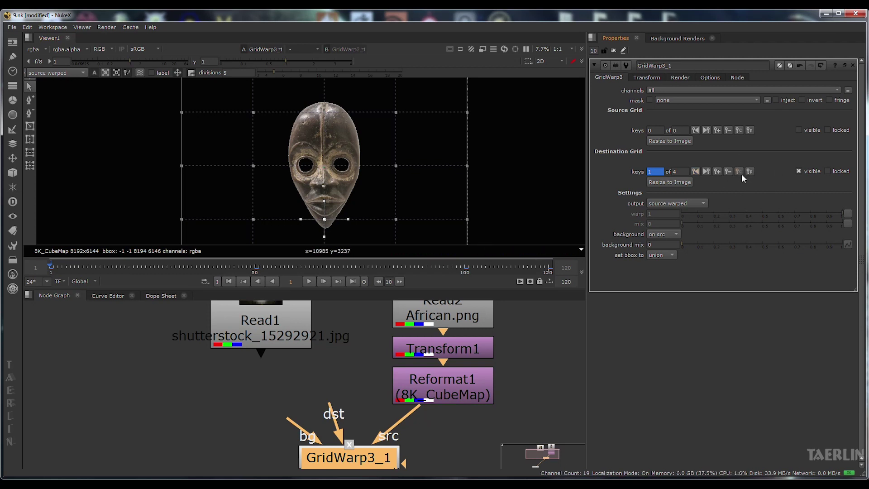
{"action": "left_click", "coordinate": [705, 172]}
{"action": "left_click", "coordinate": [706, 172]}
{"action": "left_click", "coordinate": [705, 172]}
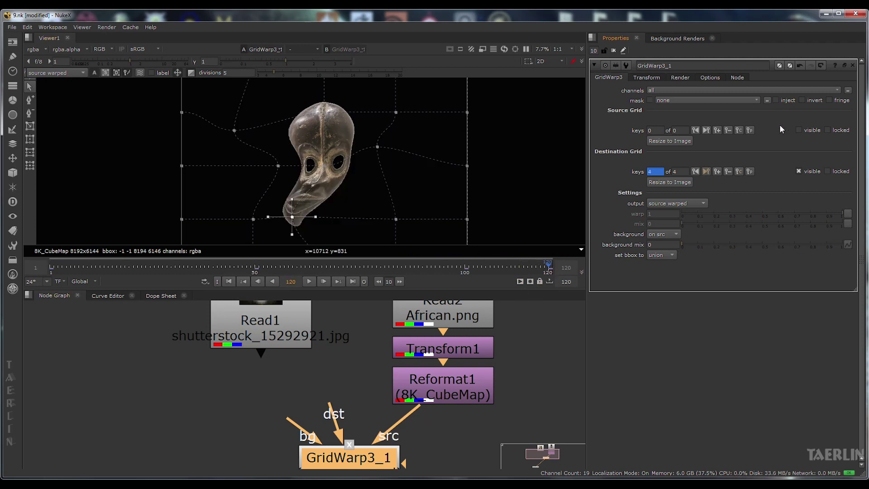
{"action": "key", "text": "l"}
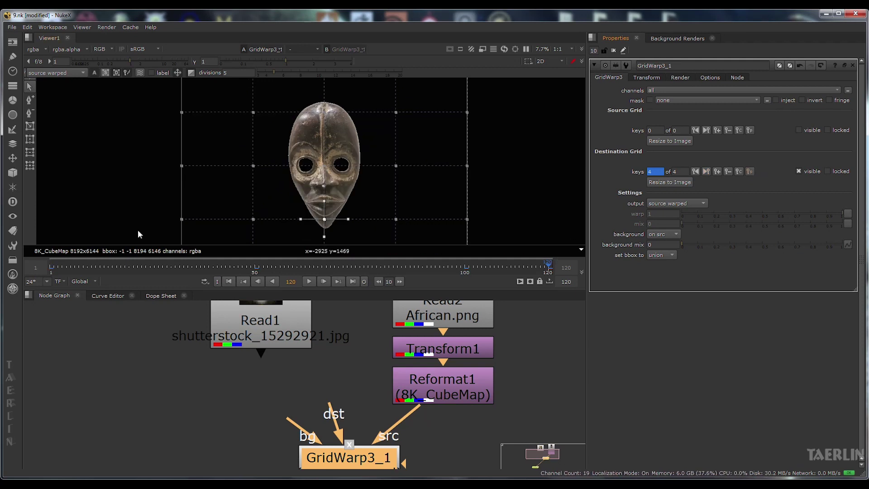
Step: Play the warp animation with the viewer overlay hidden, stop playback and show the overlay again
{"action": "key", "text": "o"}
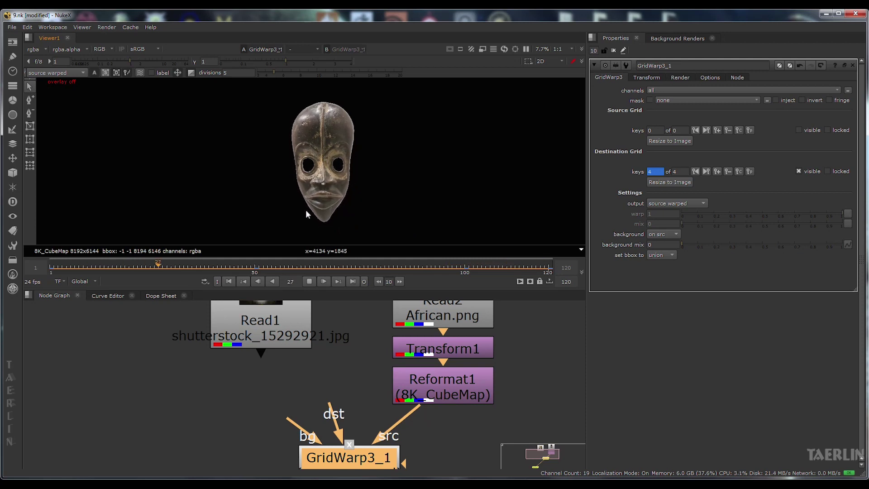
{"action": "left_click", "coordinate": [309, 283]}
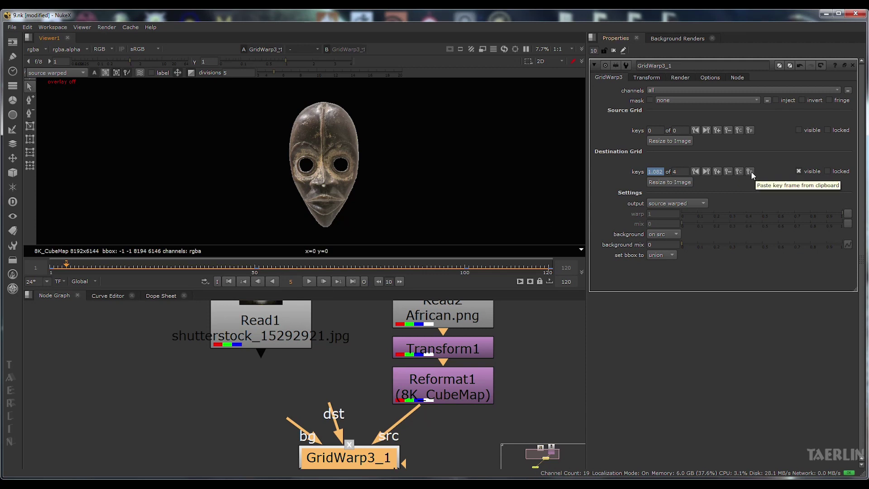
{"action": "key", "text": "o"}
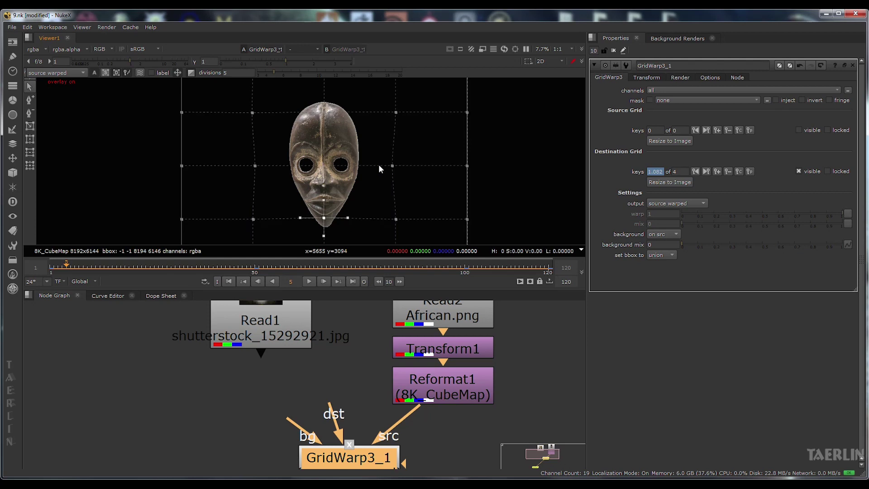
Step: Copy the animations of the destination grid point to the upper right of the mask
{"action": "right_click", "coordinate": [384, 162]}
{"action": "right_click", "coordinate": [396, 110]}
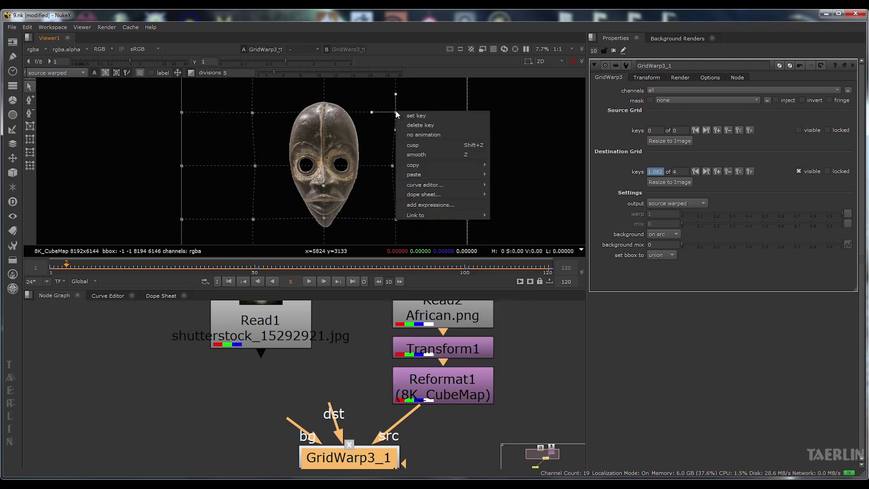
{"action": "mouse_move", "coordinate": [465, 167]}
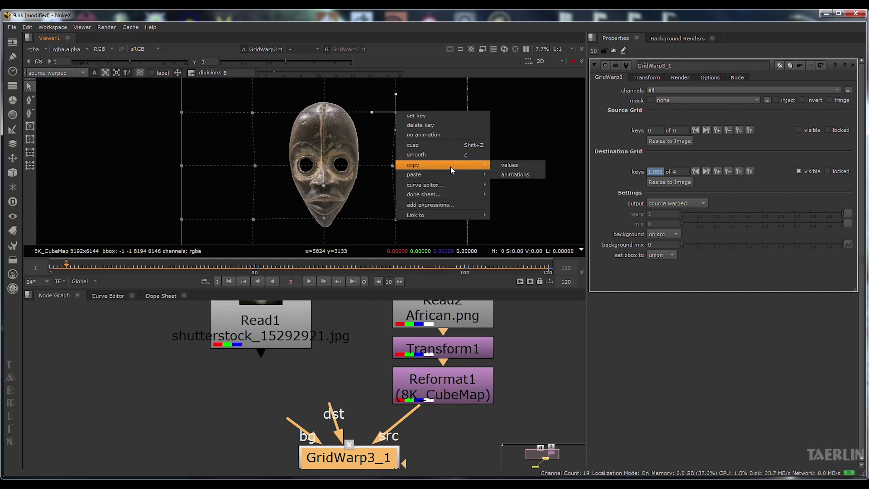
{"action": "left_click", "coordinate": [510, 174]}
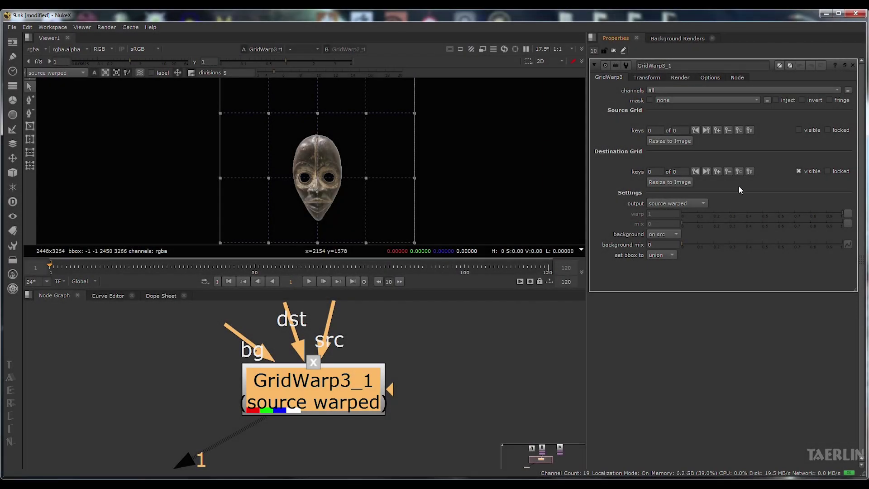
Step: Examine the GridWarp3_1 node's source and destination transform settings alongside its main grid settings
{"action": "left_click", "coordinate": [647, 78]}
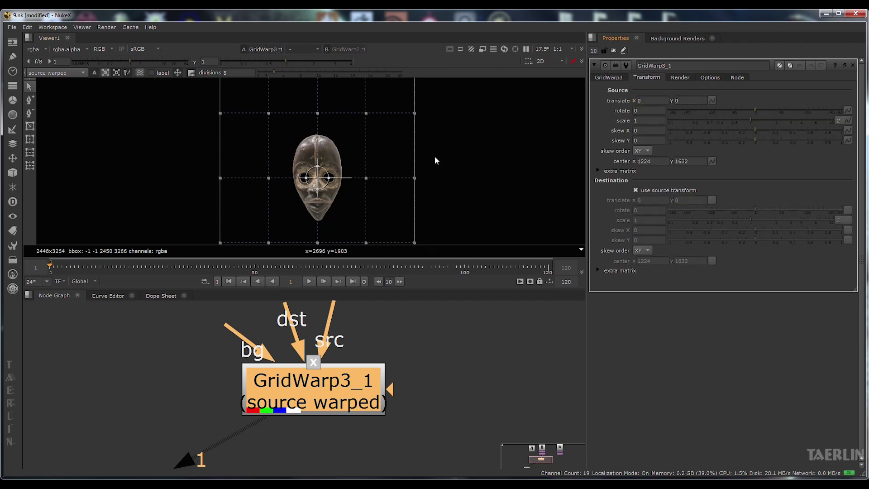
{"action": "scroll", "coordinate": [437, 157], "scroll_direction": "down", "scroll_amount": 3}
{"action": "left_click_drag", "start_coordinate": [481, 156], "coordinate": [473, 186]}
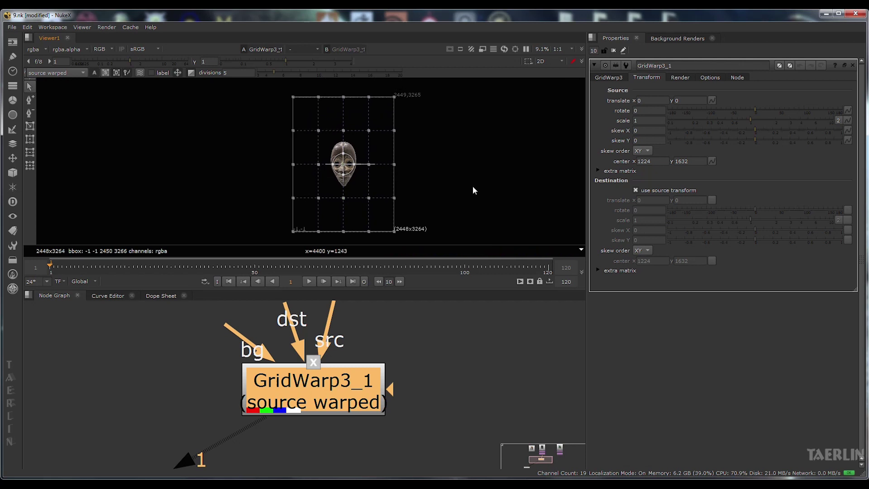
{"action": "left_click", "coordinate": [610, 78]}
{"action": "left_click", "coordinate": [647, 77]}
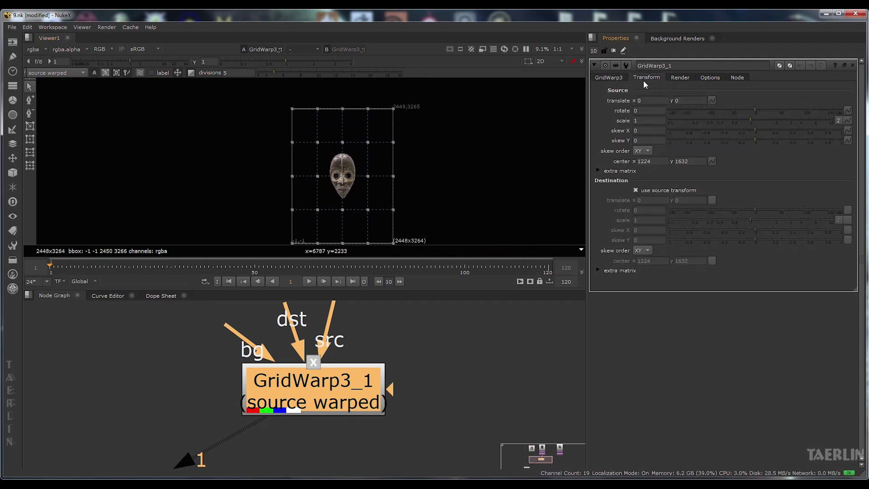
{"action": "left_click", "coordinate": [609, 77]}
{"action": "scroll", "coordinate": [404, 221], "scroll_direction": "down", "scroll_amount": 1}
{"action": "scroll", "coordinate": [403, 218], "scroll_direction": "down", "scroll_amount": 1}
{"action": "left_click_drag", "start_coordinate": [446, 183], "coordinate": [444, 158]}
{"action": "scroll", "coordinate": [425, 171], "scroll_direction": "up", "scroll_amount": 2}
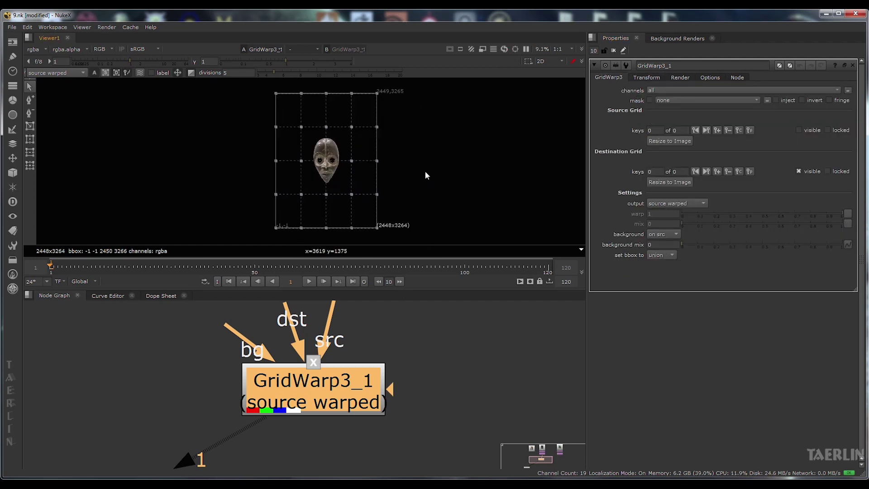
Step: Add an over Merge node with GridWarp3_1 as input A and Reformat2 as input B, and display it in the viewer
{"action": "scroll", "coordinate": [425, 358], "scroll_direction": "down", "scroll_amount": 4}
{"action": "left_click_drag", "start_coordinate": [447, 358], "coordinate": [336, 379]}
{"action": "scroll", "coordinate": [383, 388], "scroll_direction": "down", "scroll_amount": 3}
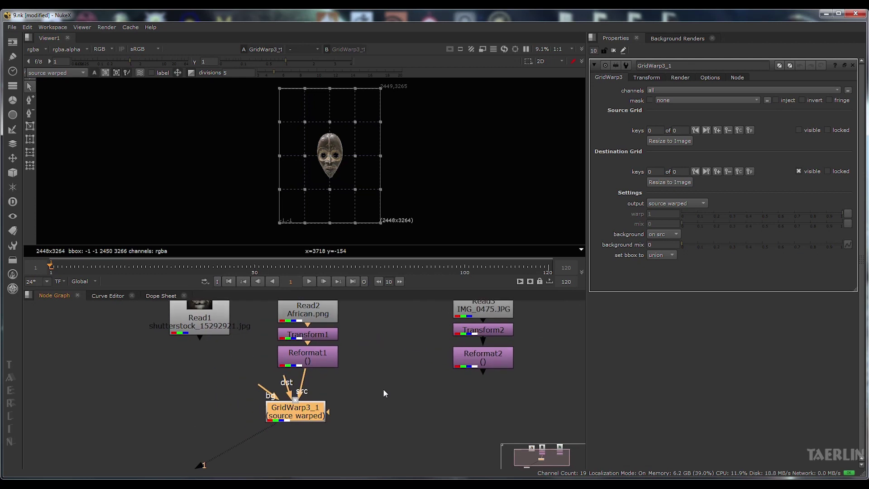
{"action": "left_click", "coordinate": [425, 370]}
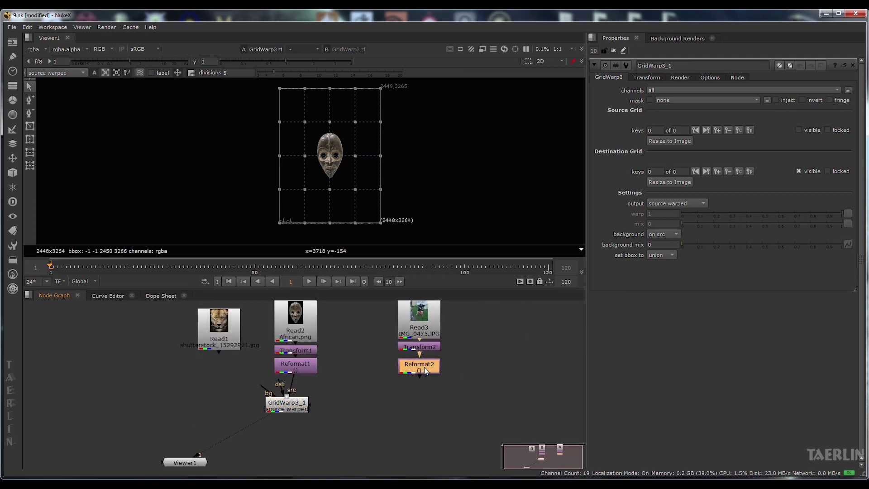
{"action": "left_click", "coordinate": [388, 409]}
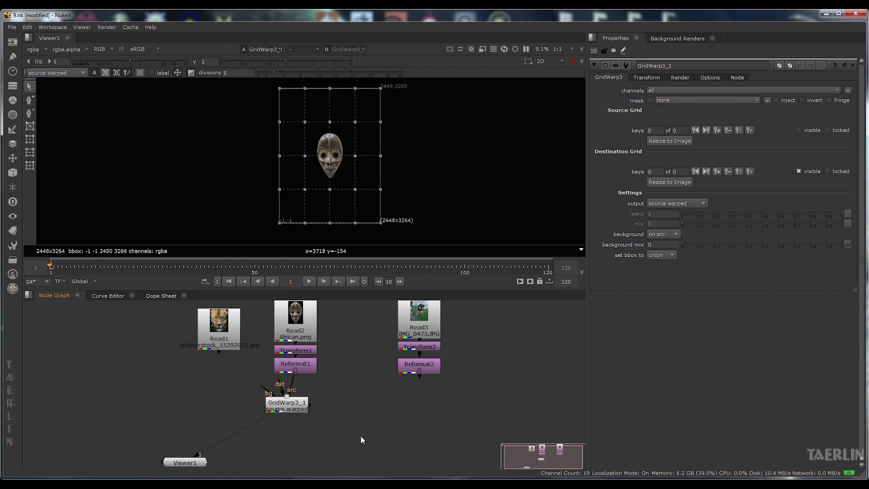
{"action": "key", "text": "m"}
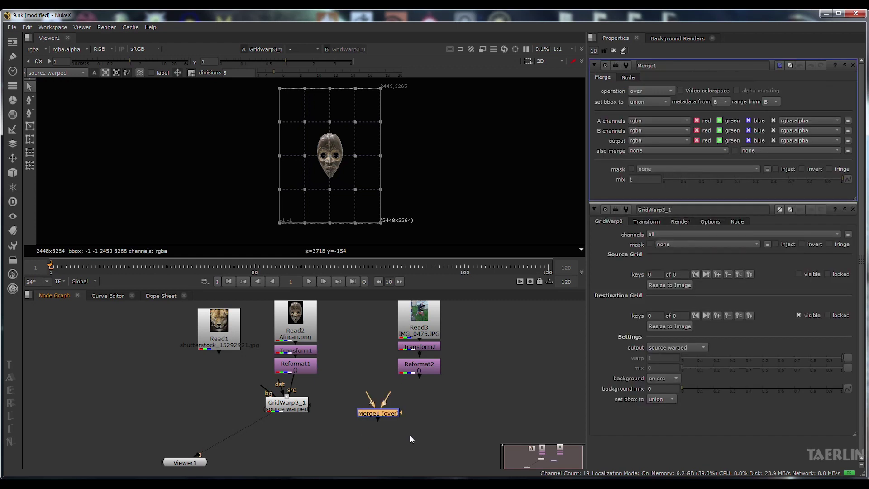
{"action": "left_click_drag", "start_coordinate": [418, 376], "coordinate": [417, 377]}
{"action": "left_click_drag", "start_coordinate": [357, 418], "coordinate": [294, 403]}
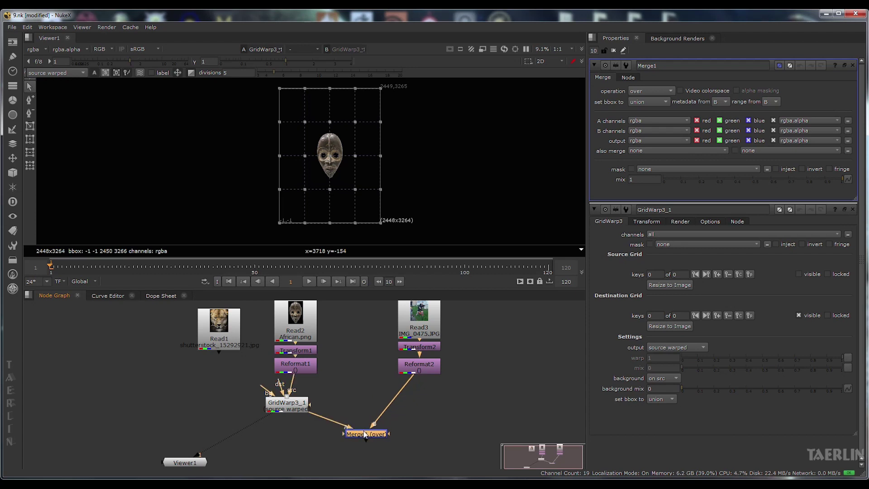
{"action": "key", "text": "1"}
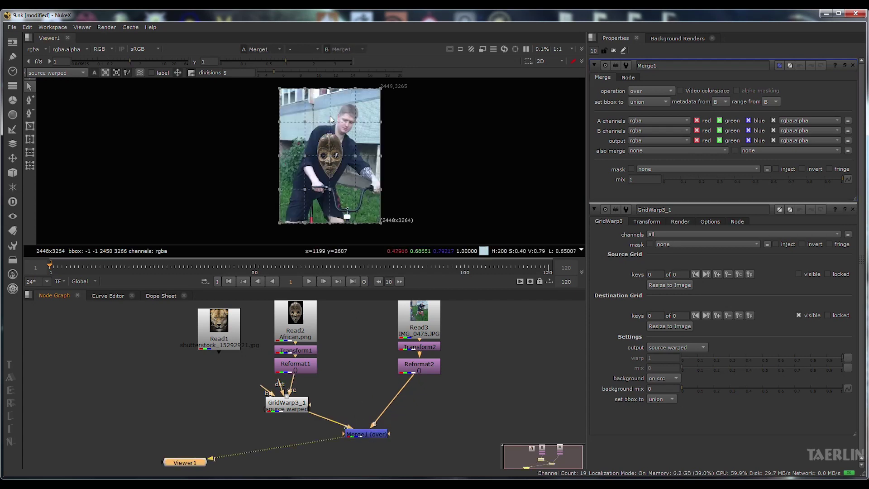
{"action": "scroll", "coordinate": [433, 170], "scroll_direction": "up", "scroll_amount": 3}
{"action": "left_click_drag", "start_coordinate": [433, 169], "coordinate": [468, 197]}
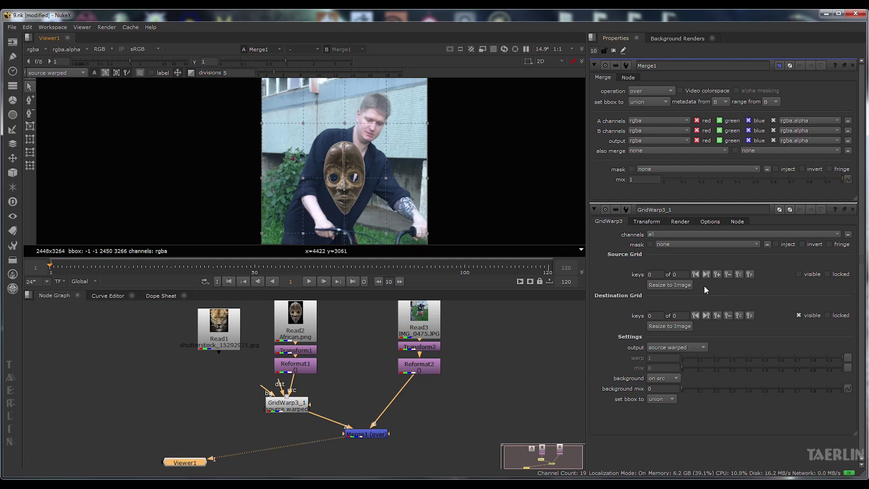
Step: Disable use source transform on GridWarp3_1 and move the destination grid over the man's head to translate x 370, y 670
{"action": "double_click", "coordinate": [293, 410]}
{"action": "left_click", "coordinate": [649, 77]}
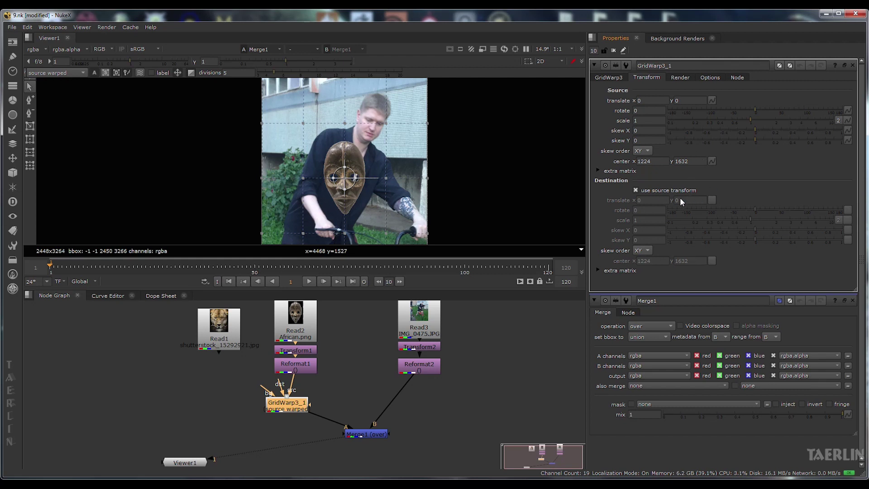
{"action": "left_click", "coordinate": [636, 190]}
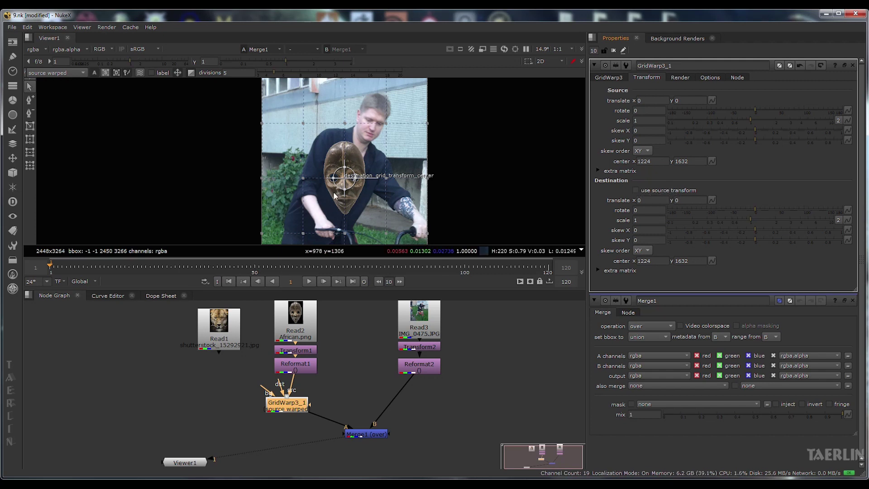
{"action": "left_click_drag", "start_coordinate": [350, 171], "coordinate": [375, 130]}
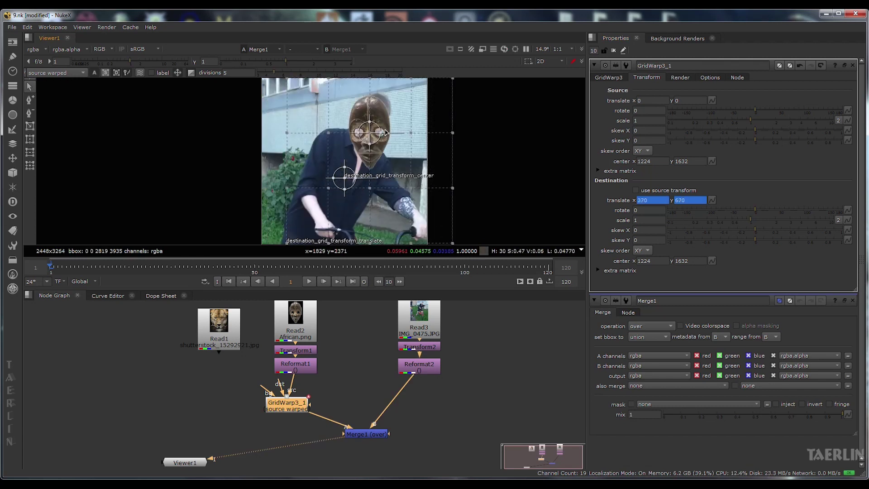
Step: Rotate the destination grid to about -24.2, scale it to 0.643 and translate it to x 400, y 790 to fit the face
{"action": "scroll", "coordinate": [388, 133], "scroll_direction": "up", "scroll_amount": 3}
{"action": "mouse_move", "coordinate": [378, 132]}
{"action": "left_mouse_down"}
{"action": "mouse_move", "coordinate": [370, 145]}
{"action": "mouse_move", "coordinate": [359, 140]}
{"action": "mouse_move", "coordinate": [366, 134]}
{"action": "left_mouse_up"}
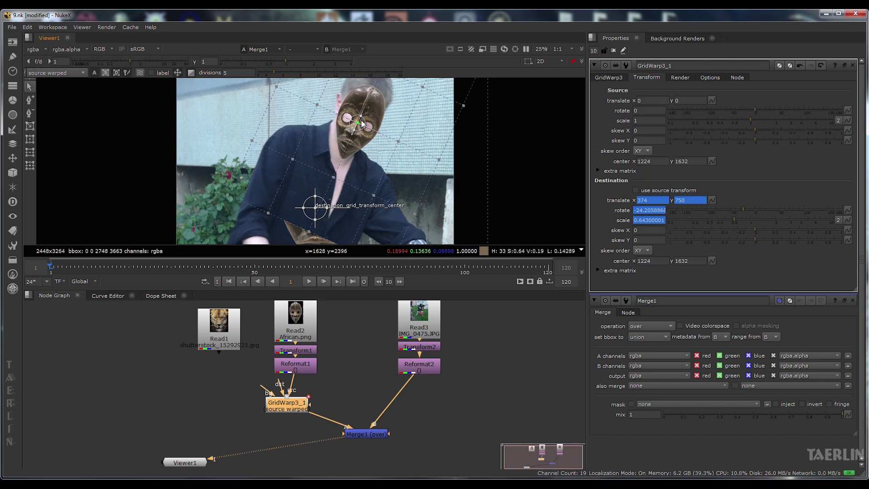
{"action": "scroll", "coordinate": [358, 120], "scroll_direction": "up", "scroll_amount": 2}
{"action": "left_click_drag", "start_coordinate": [358, 120], "coordinate": [361, 105]}
Step: With the Merge1 mix lowered to 0.705, refine the destination grid to scale 0.636 and translate x 391.5, y 786.5
{"action": "left_click_drag", "start_coordinate": [840, 411], "coordinate": [784, 411]}
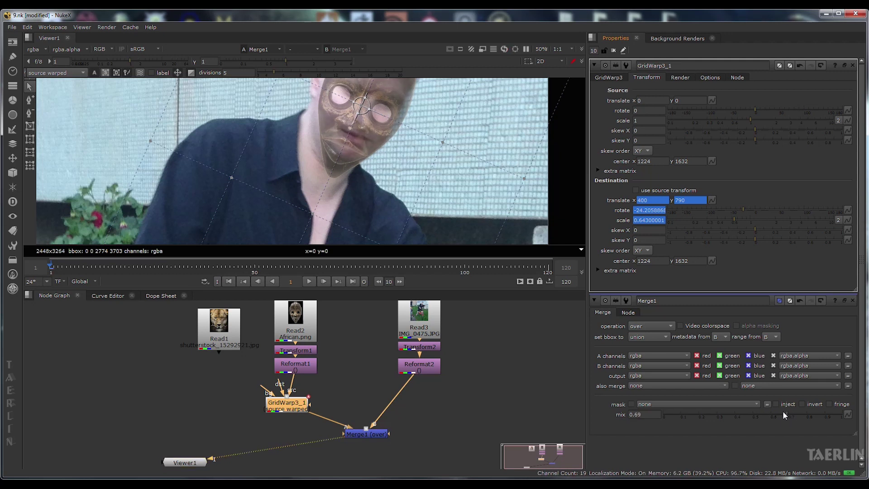
{"action": "mouse_move", "coordinate": [365, 114]}
{"action": "left_mouse_down"}
{"action": "mouse_move", "coordinate": [372, 124]}
{"action": "mouse_move", "coordinate": [363, 111]}
{"action": "left_mouse_up"}
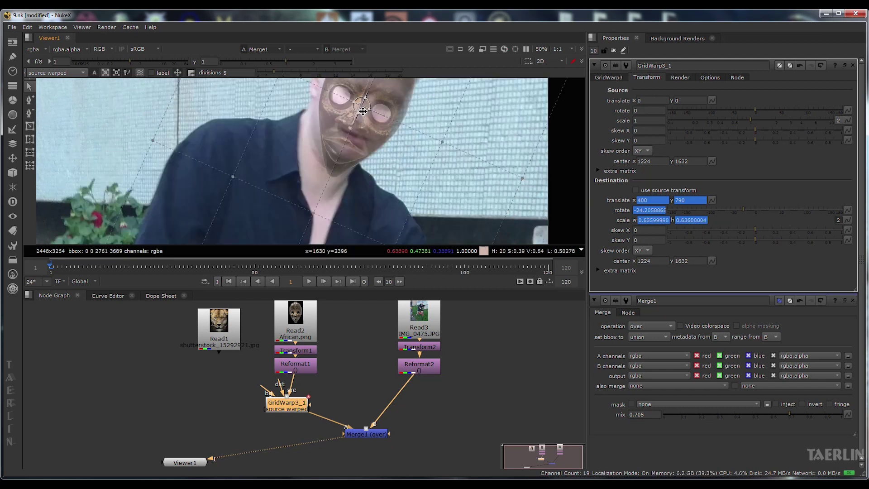
{"action": "scroll", "coordinate": [367, 102], "scroll_direction": "up", "scroll_amount": 5}
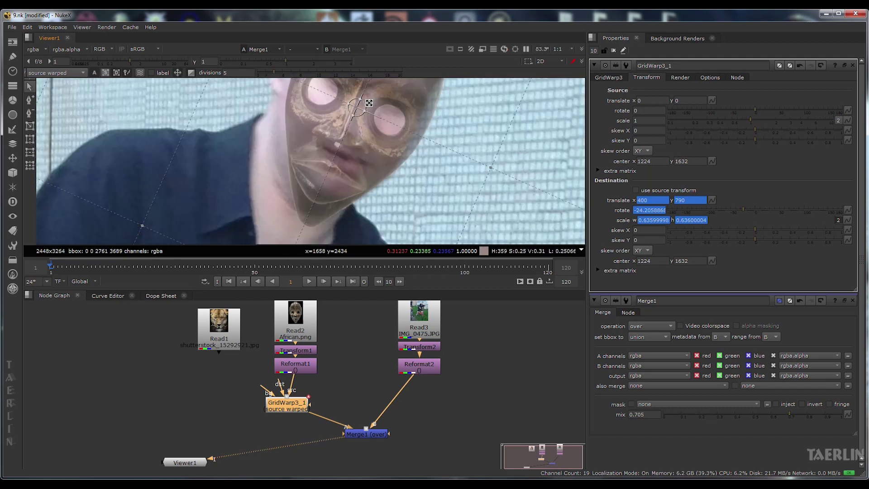
{"action": "left_click_drag", "start_coordinate": [355, 111], "coordinate": [351, 117]}
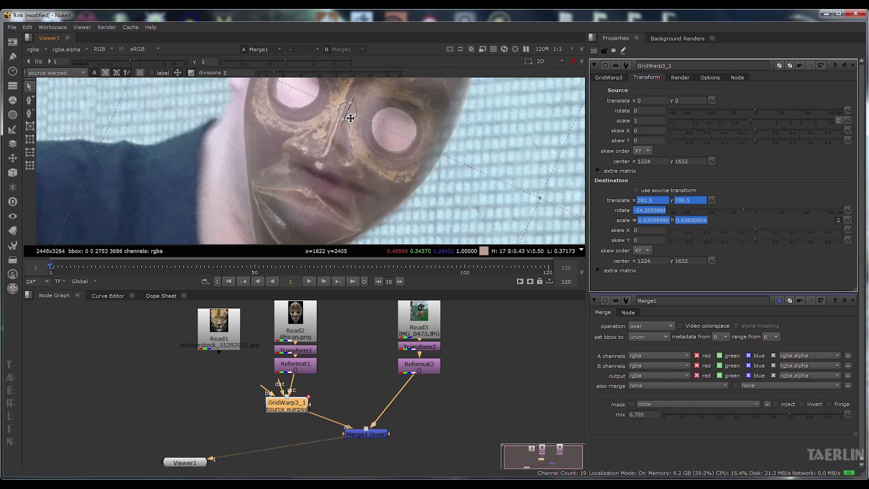
Step: Set the Merge1 mix to 1 to show the mask at full opacity
{"action": "scroll", "coordinate": [404, 157], "scroll_direction": "down", "scroll_amount": 5}
{"action": "scroll", "coordinate": [433, 188], "scroll_direction": "down", "scroll_amount": 3}
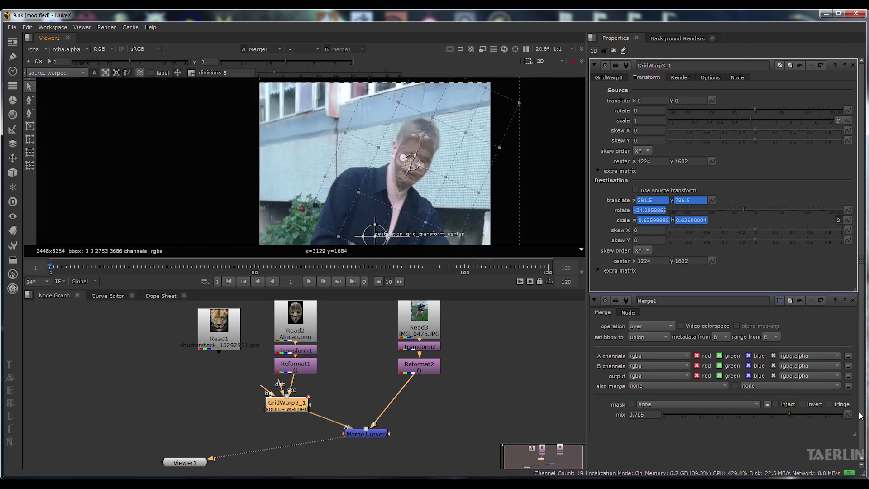
{"action": "left_click_drag", "start_coordinate": [795, 417], "coordinate": [842, 415]}
{"action": "scroll", "coordinate": [488, 164], "scroll_direction": "down", "scroll_amount": 3}
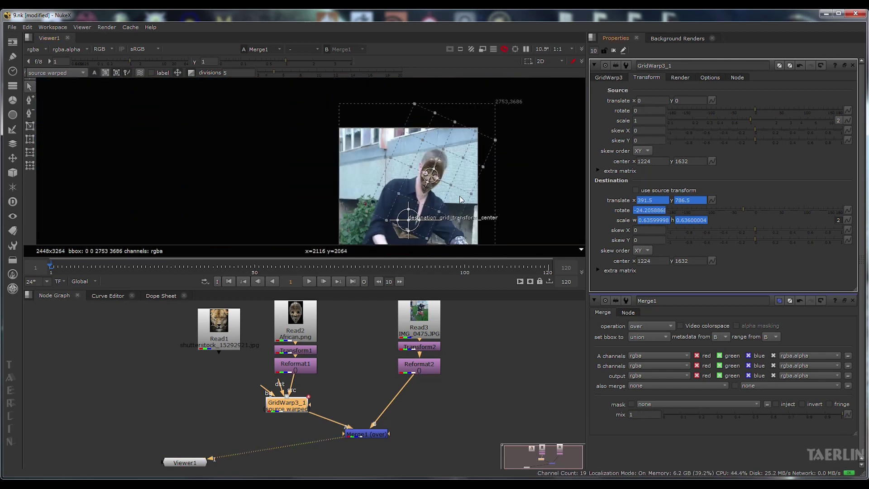
Step: Set the GridWarp3_1 background to on black to remove the leftover piece of the original mask
{"action": "scroll", "coordinate": [411, 191], "scroll_direction": "up", "scroll_amount": 5}
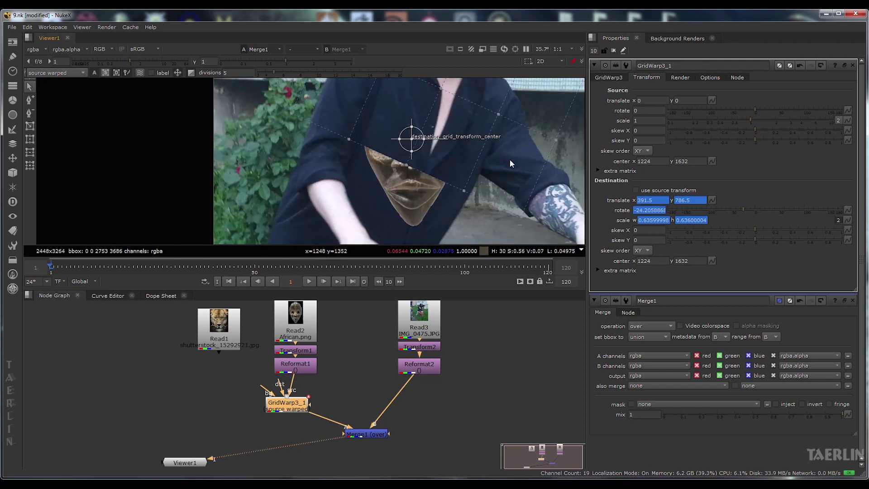
{"action": "left_click", "coordinate": [603, 77]}
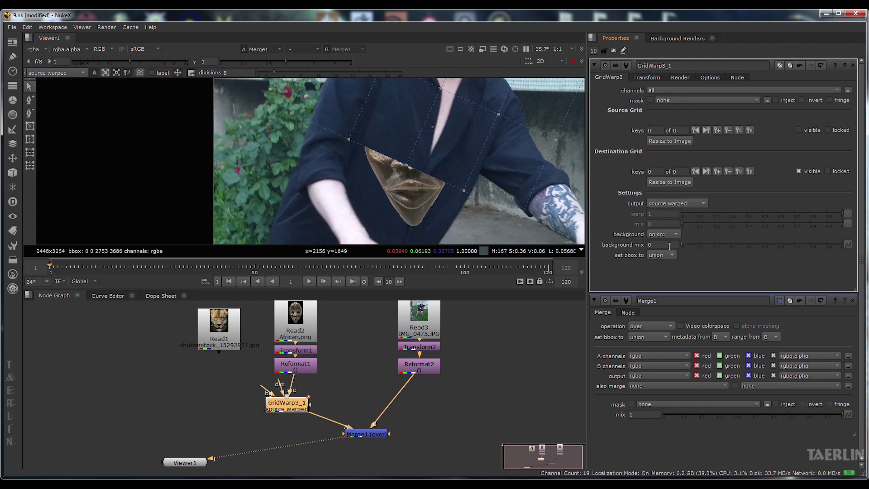
{"action": "left_click", "coordinate": [652, 234]}
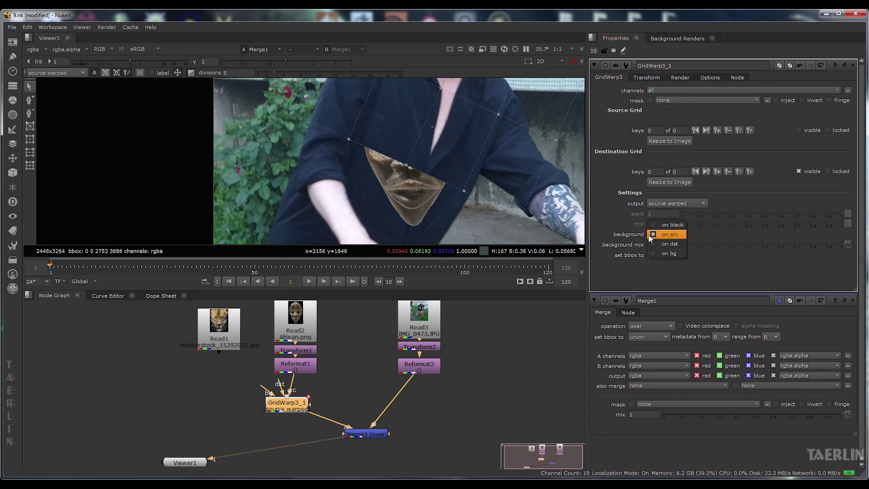
{"action": "left_click", "coordinate": [672, 224]}
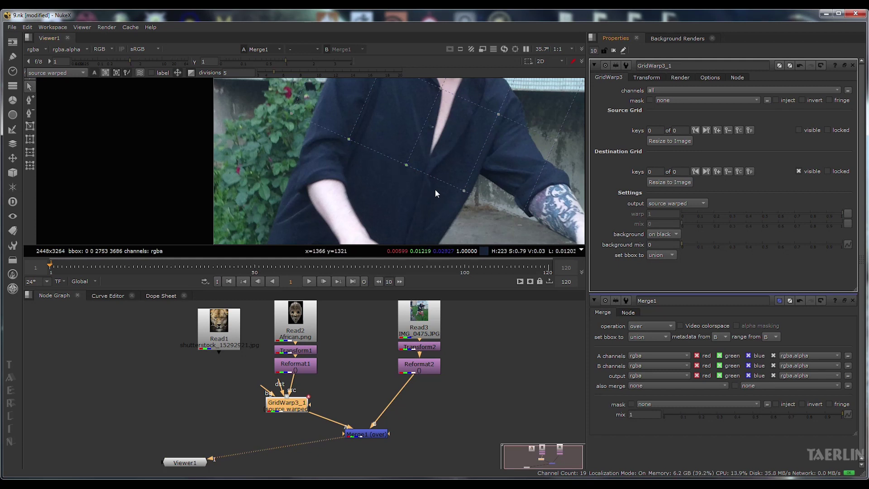
Step: Reshape the mask to the man's face by shifting destination grid points beside the cheek, near the forehead and between the eyes
{"action": "left_click_drag", "start_coordinate": [501, 154], "coordinate": [418, 244]}
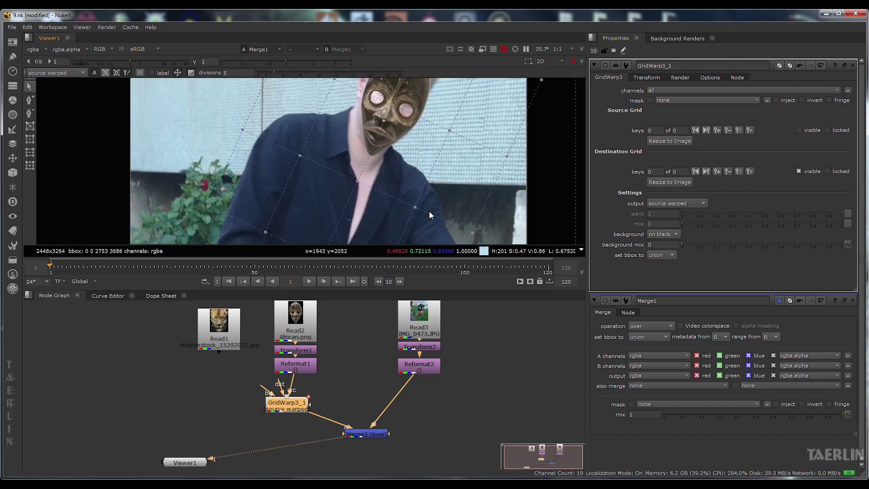
{"action": "scroll", "coordinate": [394, 163], "scroll_direction": "up", "scroll_amount": 2}
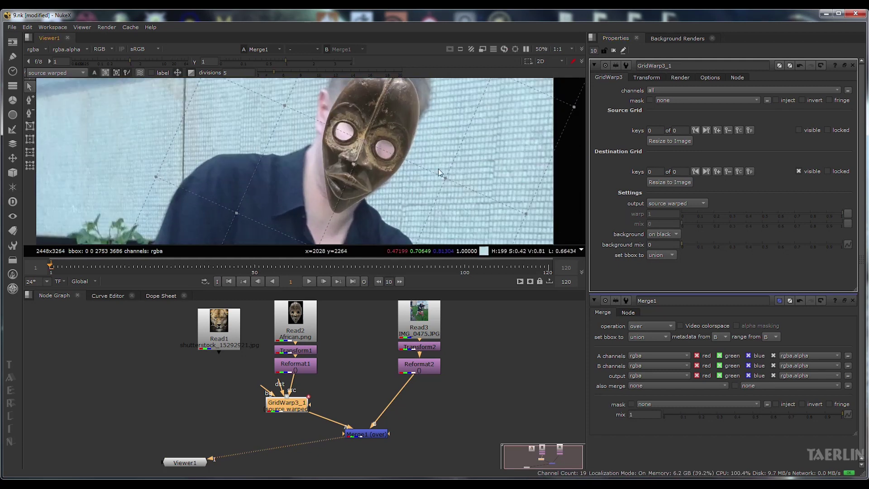
{"action": "left_click_drag", "start_coordinate": [446, 178], "coordinate": [462, 181]}
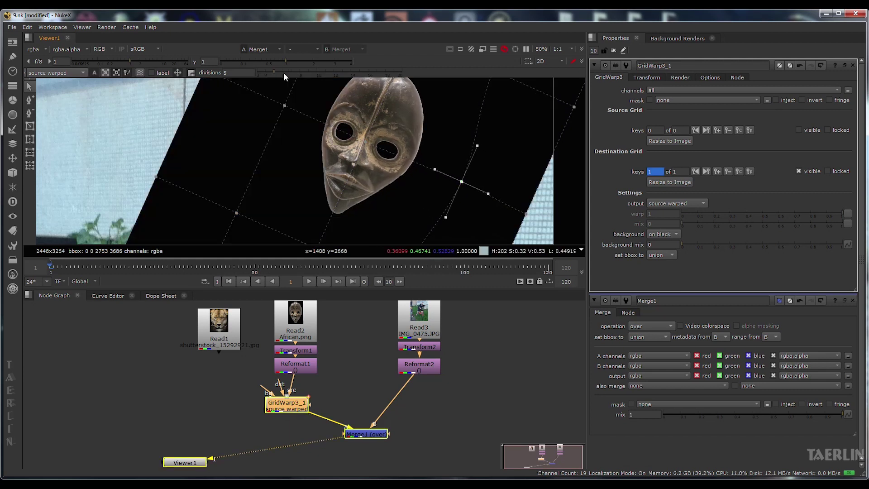
{"action": "left_click_drag", "start_coordinate": [284, 105], "coordinate": [262, 90]}
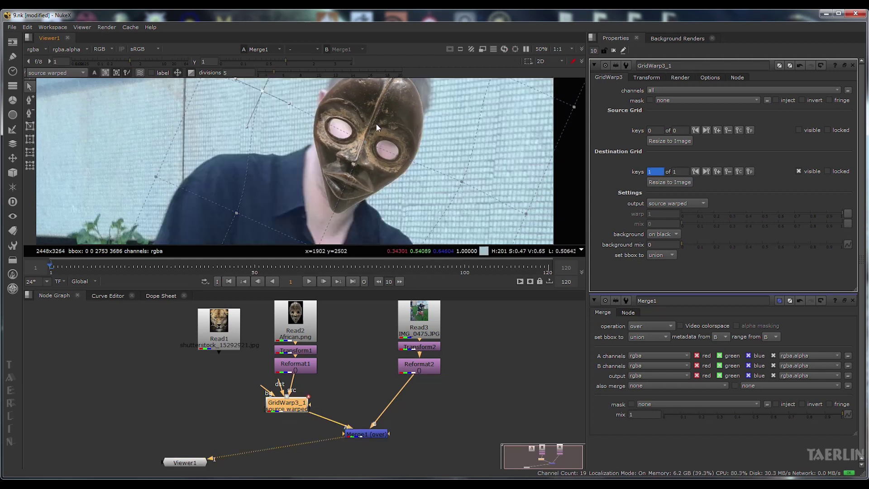
{"action": "left_click", "coordinate": [364, 139]}
{"action": "mouse_move", "coordinate": [364, 140]}
{"action": "left_mouse_down"}
{"action": "mouse_move", "coordinate": [380, 144]}
{"action": "mouse_move", "coordinate": [369, 137]}
{"action": "left_mouse_up"}
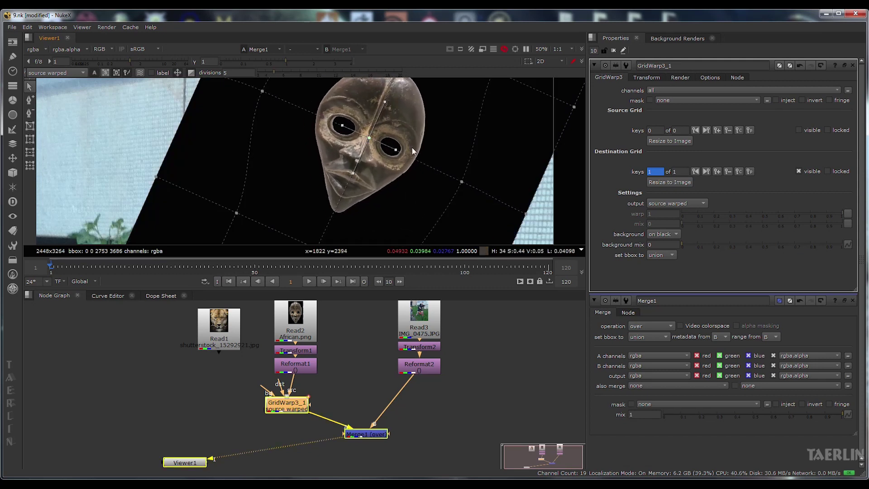
{"action": "scroll", "coordinate": [412, 151], "scroll_direction": "down", "scroll_amount": 5}
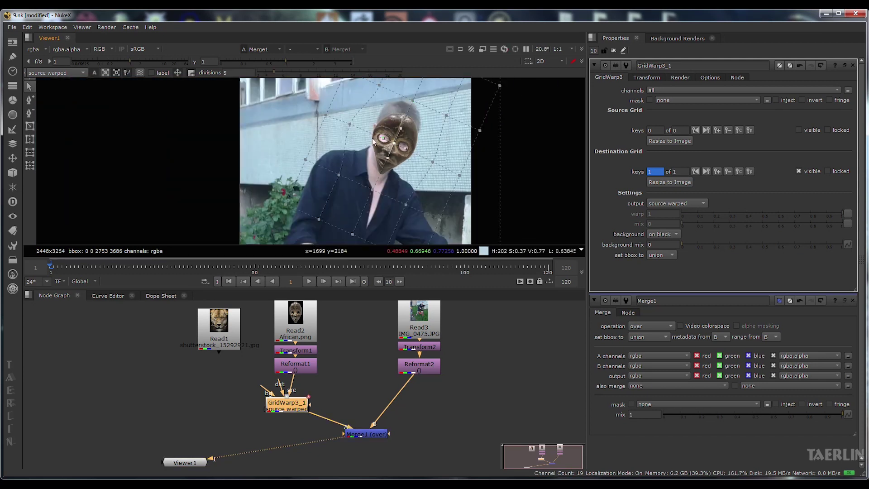
Step: Turn on use source transform for the GridWarp3_1 destination grid to compare, and turn it back off
{"action": "left_click", "coordinate": [638, 78]}
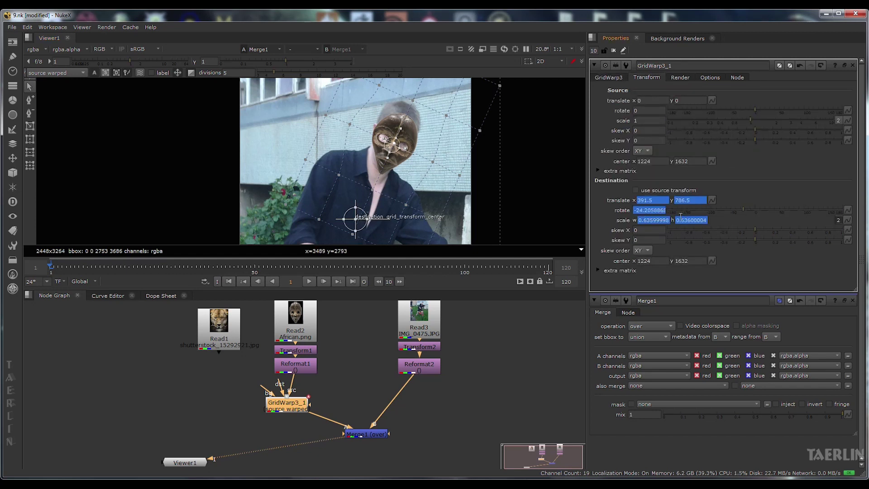
{"action": "left_click", "coordinate": [636, 190]}
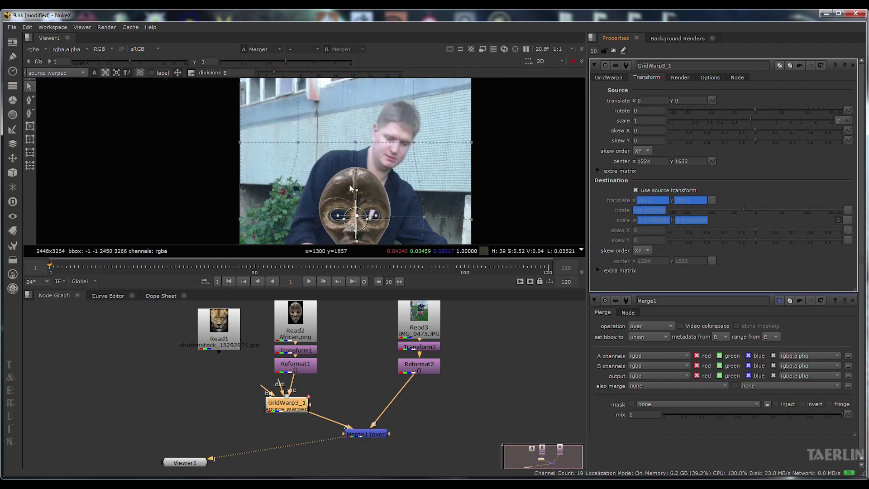
{"action": "left_click", "coordinate": [636, 190]}
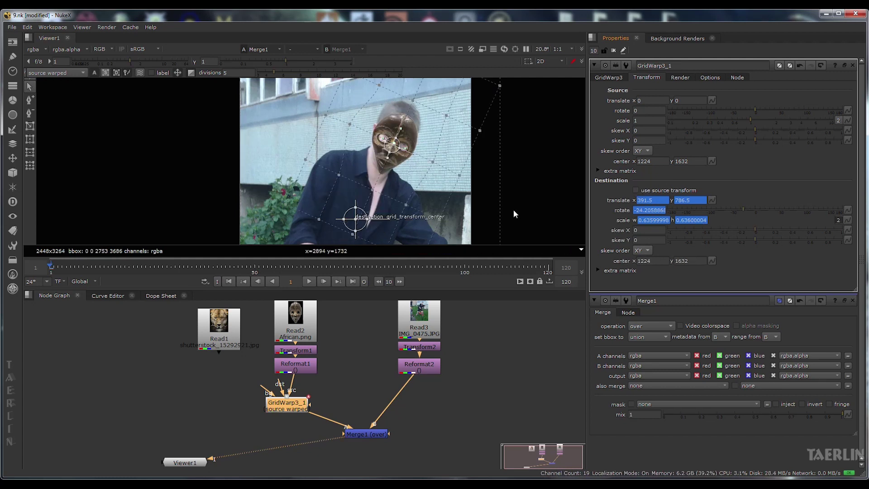
Step: Examine the mask's fit on the photo and review the main and transform settings of GridWarp3_1
{"action": "scroll", "coordinate": [514, 209], "scroll_direction": "down", "scroll_amount": 4}
{"action": "scroll", "coordinate": [479, 183], "scroll_direction": "up", "scroll_amount": 5}
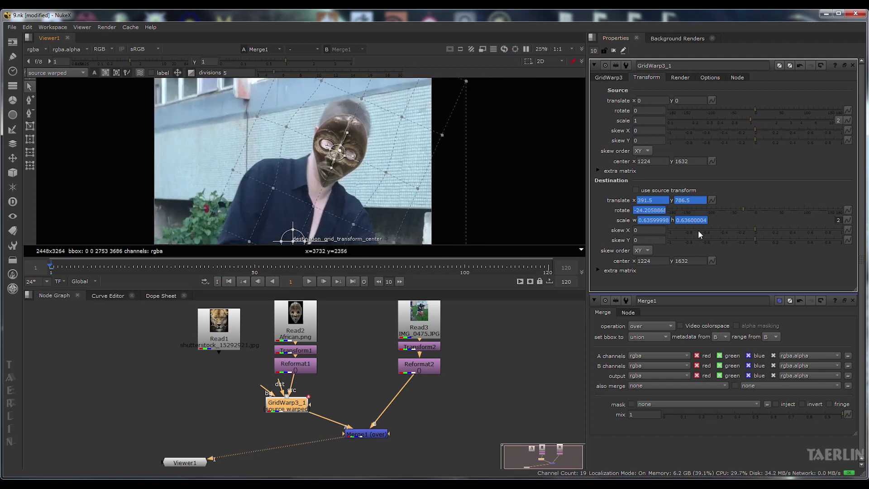
{"action": "left_click", "coordinate": [608, 76]}
{"action": "scroll", "coordinate": [489, 173], "scroll_direction": "down", "scroll_amount": 4}
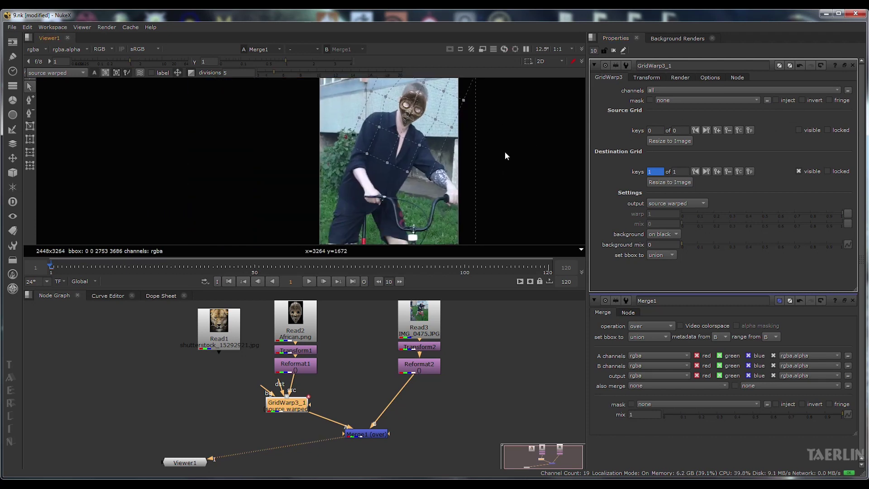
{"action": "left_click_drag", "start_coordinate": [513, 173], "coordinate": [488, 164]}
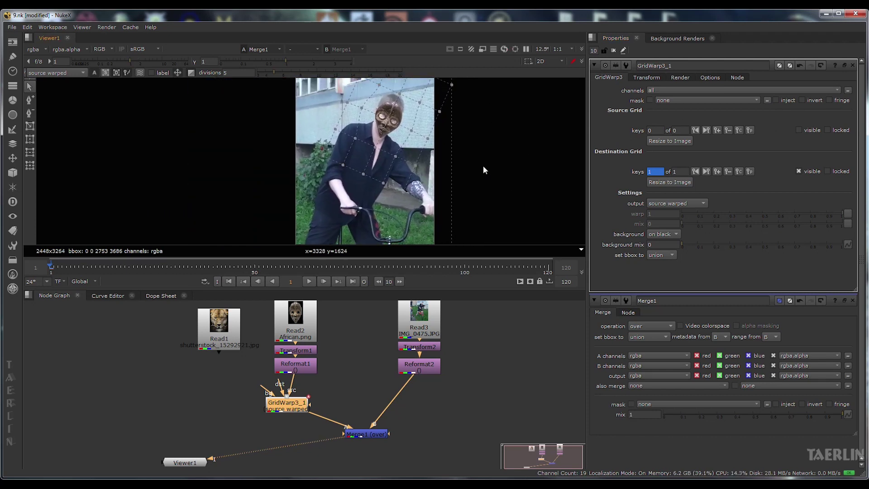
{"action": "scroll", "coordinate": [485, 171], "scroll_direction": "up", "scroll_amount": 2}
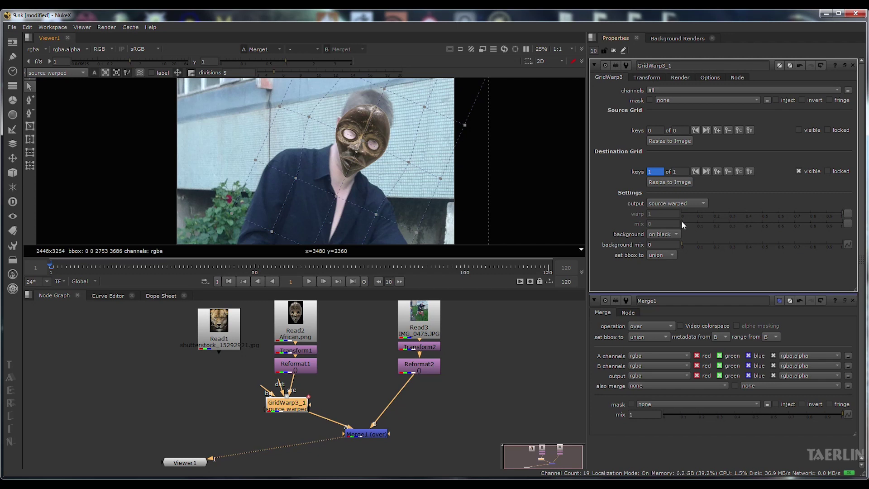
{"action": "left_click", "coordinate": [646, 78]}
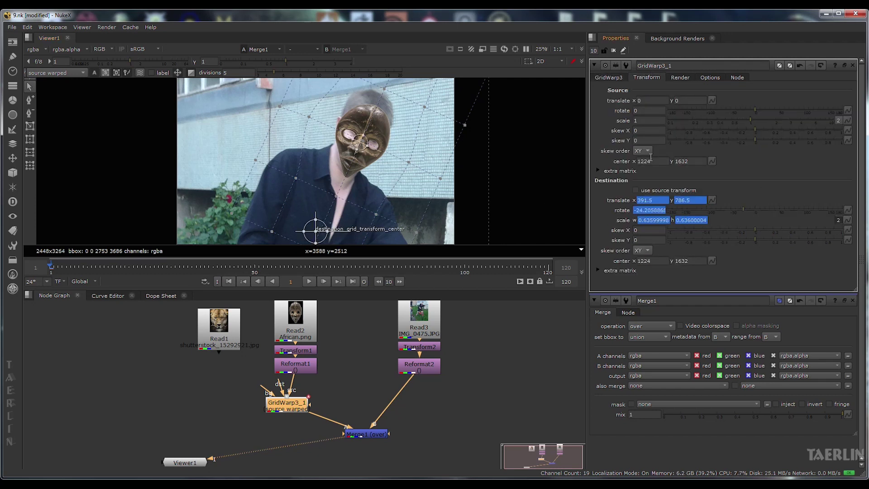
{"action": "left_click", "coordinate": [599, 77]}
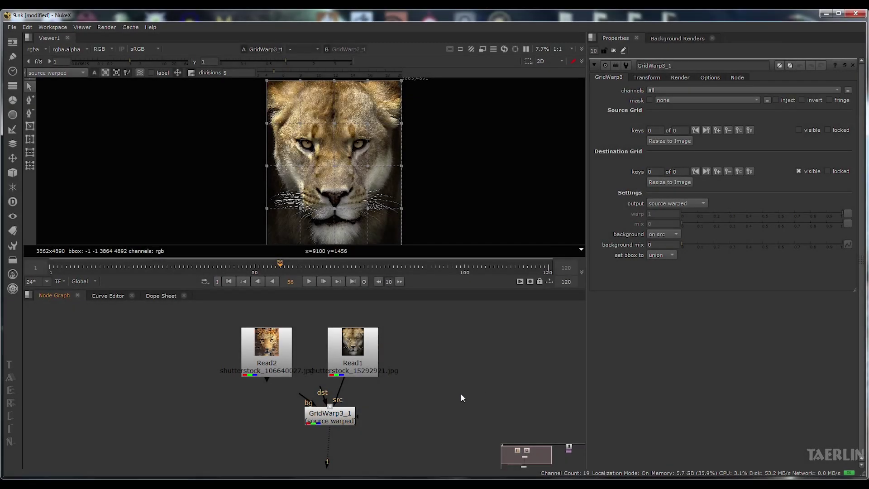
{"action": "scroll", "coordinate": [461, 395], "scroll_direction": "up", "scroll_amount": 1}
Step: Connect GridWarp3_1's dst input to the Read2 leopard image and arrange the leopard and lion Read nodes above it
{"action": "left_click_drag", "start_coordinate": [395, 383], "coordinate": [465, 377]}
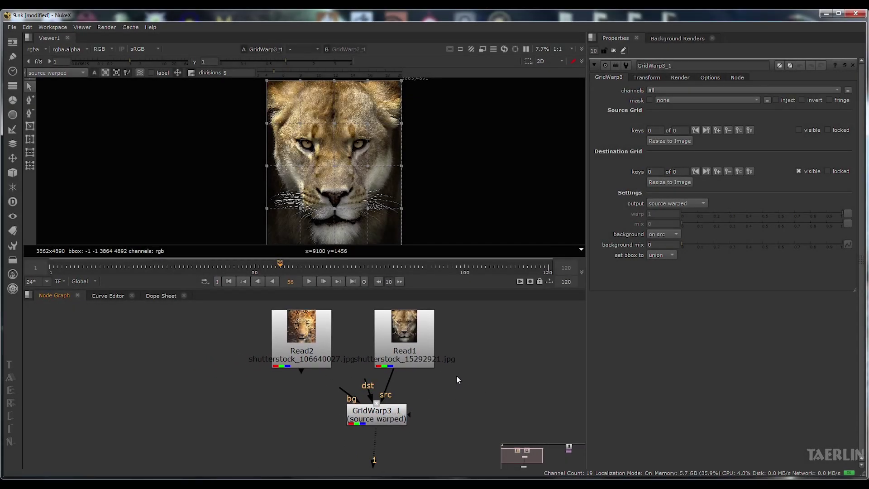
{"action": "scroll", "coordinate": [457, 376], "scroll_direction": "up", "scroll_amount": 2}
{"action": "left_click_drag", "start_coordinate": [356, 445], "coordinate": [329, 455]}
{"action": "scroll", "coordinate": [386, 403], "scroll_direction": "up", "scroll_amount": 4}
{"action": "left_click_drag", "start_coordinate": [428, 381], "coordinate": [401, 456]}
{"action": "scroll", "coordinate": [461, 383], "scroll_direction": "down", "scroll_amount": 4}
{"action": "left_click_drag", "start_coordinate": [462, 348], "coordinate": [479, 341]}
{"action": "mouse_move", "coordinate": [326, 343]}
{"action": "left_mouse_down"}
{"action": "mouse_move", "coordinate": [342, 346]}
{"action": "mouse_move", "coordinate": [336, 341]}
{"action": "left_mouse_up"}
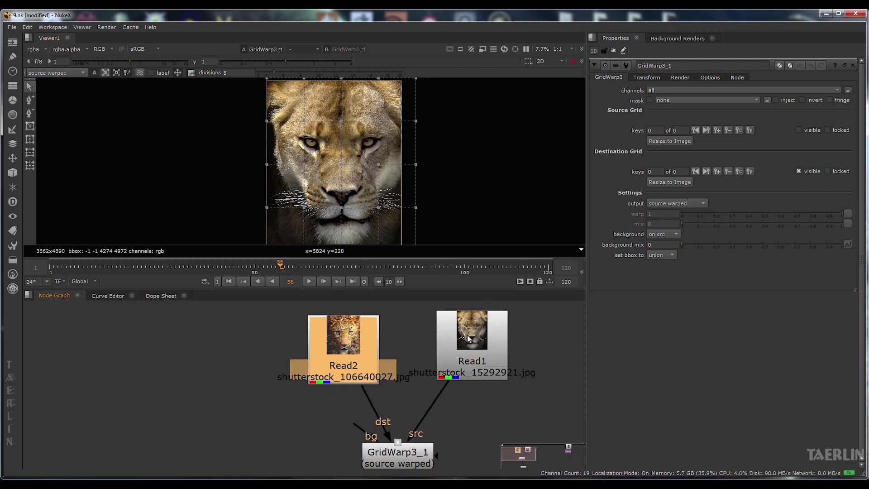
{"action": "left_click_drag", "start_coordinate": [461, 190], "coordinate": [523, 189]}
{"action": "left_click_drag", "start_coordinate": [472, 339], "coordinate": [475, 342]}
{"action": "left_click_drag", "start_coordinate": [347, 352], "coordinate": [342, 351]}
Step: Check the output options, keep source warped, and try background mix values of 1 and 0.945 with background on src
{"action": "scroll", "coordinate": [506, 202], "scroll_direction": "up", "scroll_amount": 5}
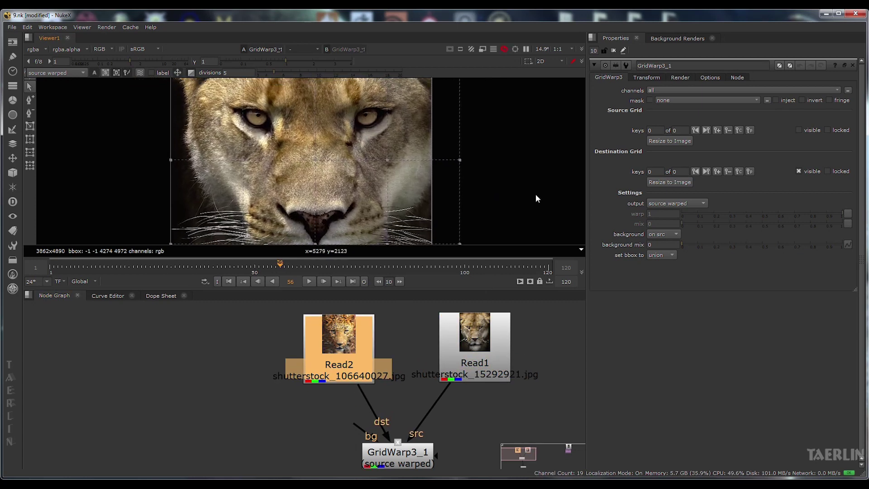
{"action": "scroll", "coordinate": [566, 161], "scroll_direction": "down", "scroll_amount": 3}
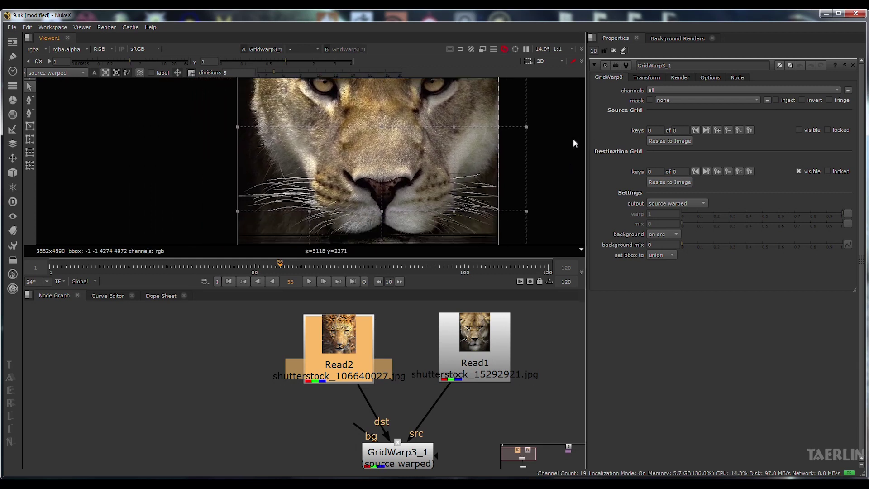
{"action": "left_click_drag", "start_coordinate": [560, 142], "coordinate": [525, 161]}
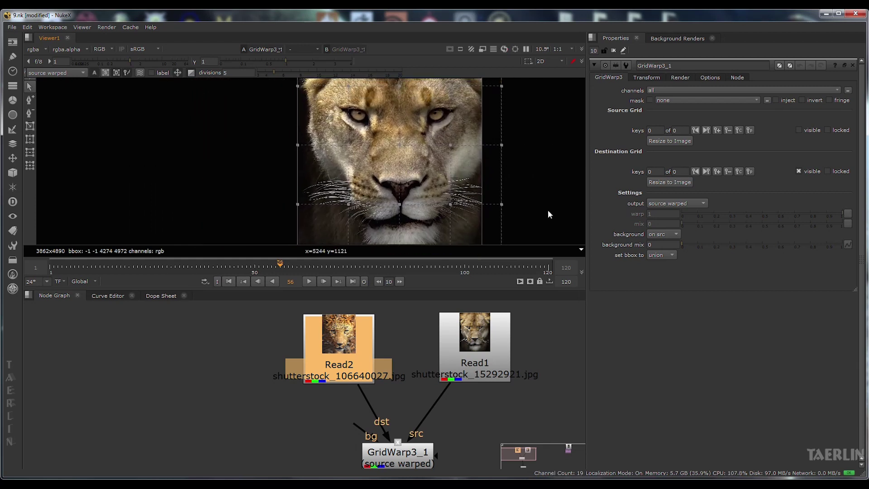
{"action": "left_click", "coordinate": [669, 204]}
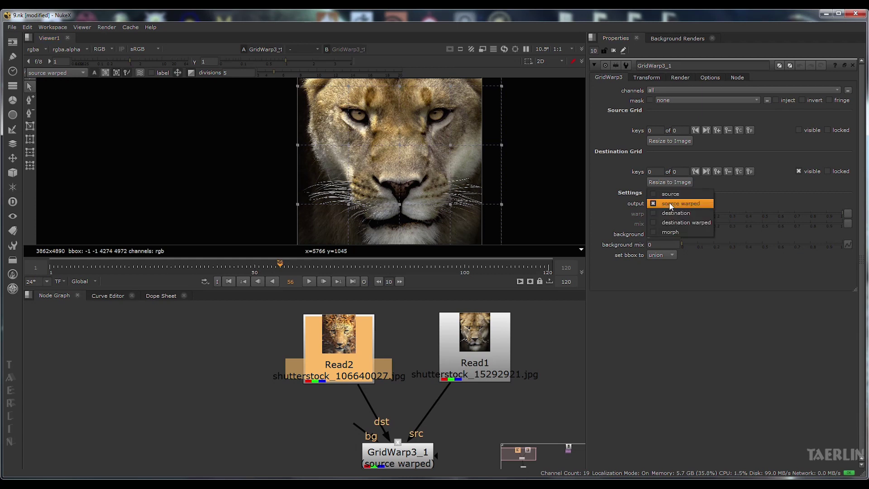
{"action": "left_click", "coordinate": [705, 204]}
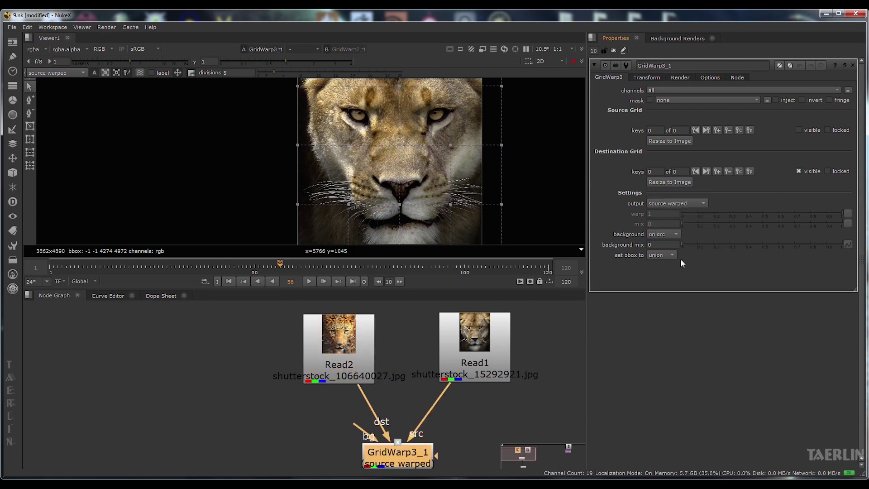
{"action": "left_click_drag", "start_coordinate": [683, 243], "coordinate": [845, 244]}
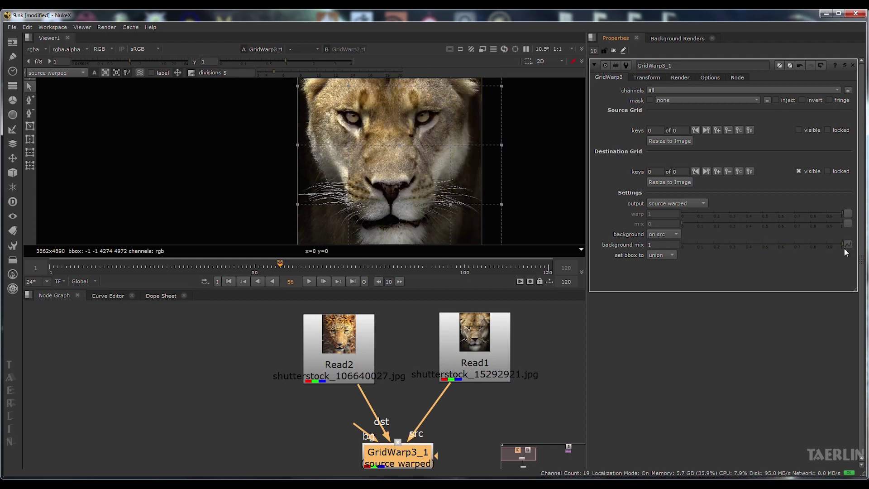
{"action": "left_click", "coordinate": [829, 247]}
{"action": "left_click_drag", "start_coordinate": [829, 248], "coordinate": [834, 248]}
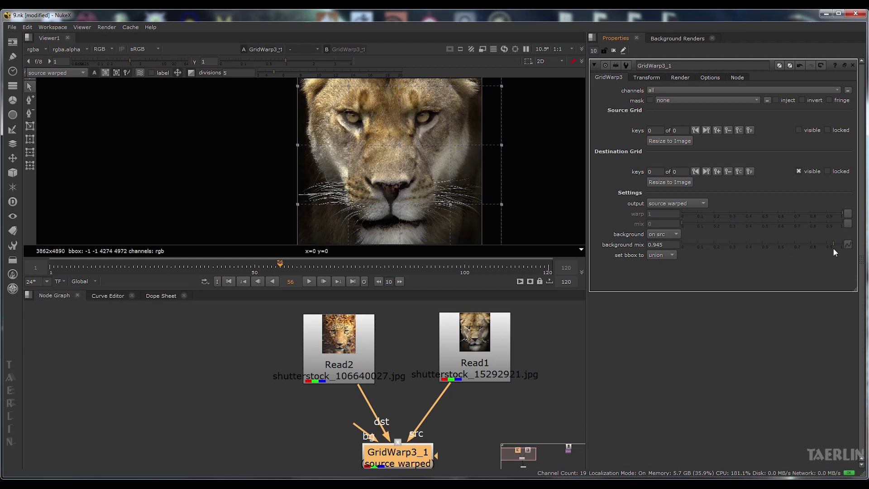
Step: Set the GridWarp3_1 background to on dst and the background mix to 0.125 to overlay the leopard faintly
{"action": "left_click", "coordinate": [661, 235]}
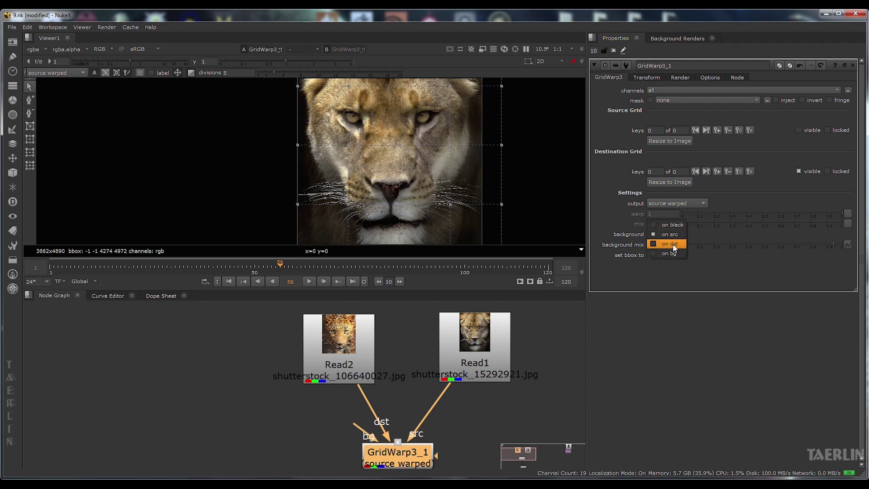
{"action": "left_click", "coordinate": [675, 244]}
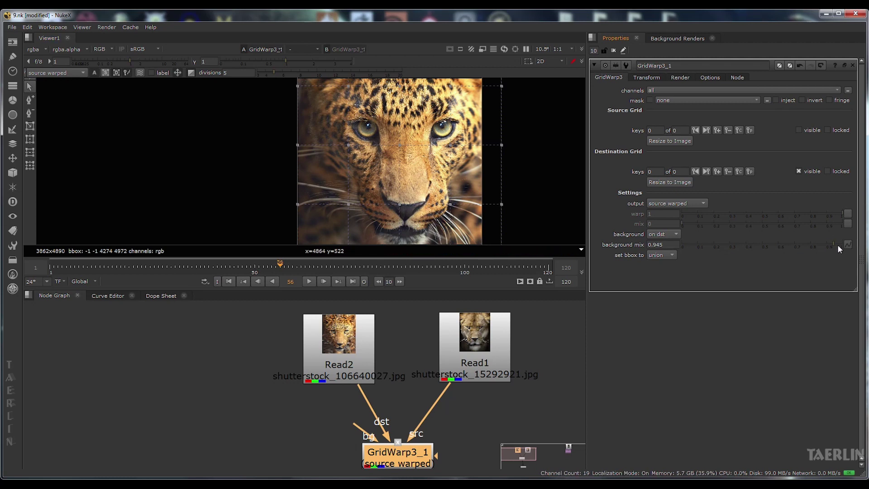
{"action": "left_click_drag", "start_coordinate": [832, 241], "coordinate": [702, 244]}
Step: Select the six destination grid points surrounding the lion's eyes and move them to align with the leopard's eyes
{"action": "left_click_drag", "start_coordinate": [388, 137], "coordinate": [389, 141]}
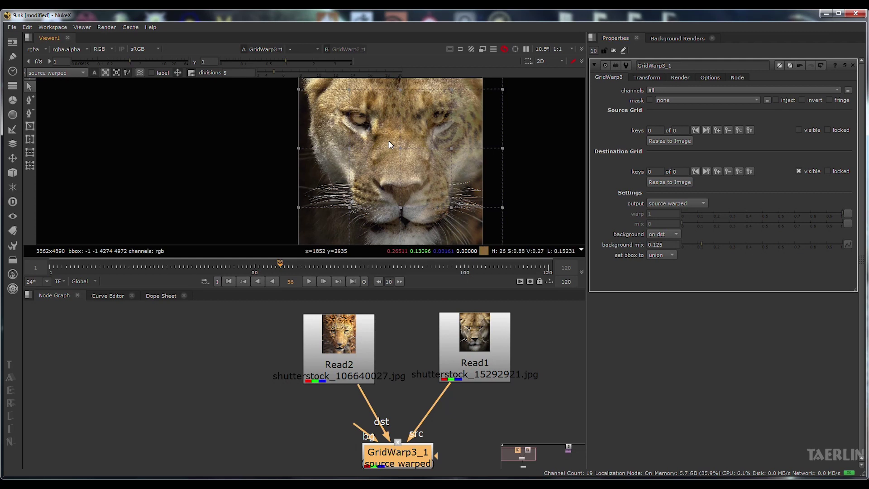
{"action": "left_click_drag", "start_coordinate": [419, 153], "coordinate": [475, 183]}
{"action": "left_click_drag", "start_coordinate": [404, 138], "coordinate": [414, 149]}
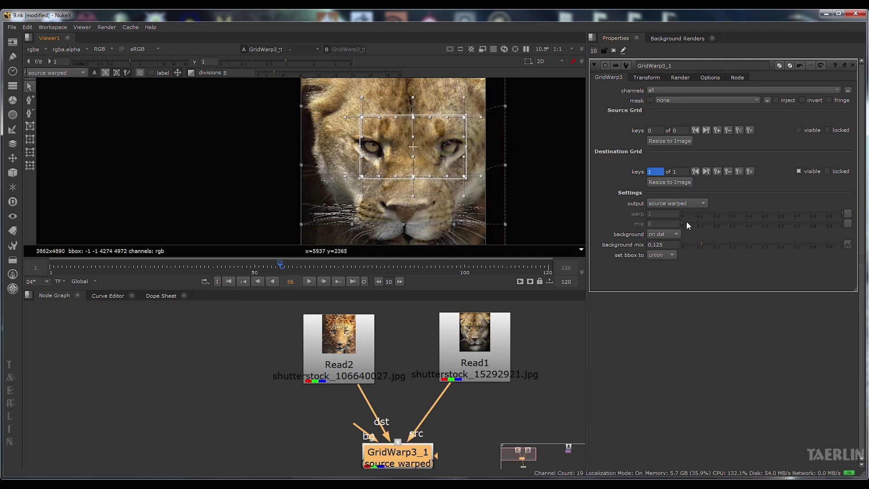
Step: Shift the destination grid points beside the muzzle to match the leopard's, and set the background mix to 0.195
{"action": "left_click_drag", "start_coordinate": [702, 243], "coordinate": [730, 243]}
{"action": "left_click_drag", "start_coordinate": [474, 125], "coordinate": [469, 104]}
{"action": "left_click_drag", "start_coordinate": [464, 160], "coordinate": [335, 186]}
{"action": "left_click_drag", "start_coordinate": [399, 174], "coordinate": [459, 175]}
{"action": "left_click_drag", "start_coordinate": [347, 173], "coordinate": [366, 177]}
{"action": "left_click_drag", "start_coordinate": [730, 244], "coordinate": [713, 244]}
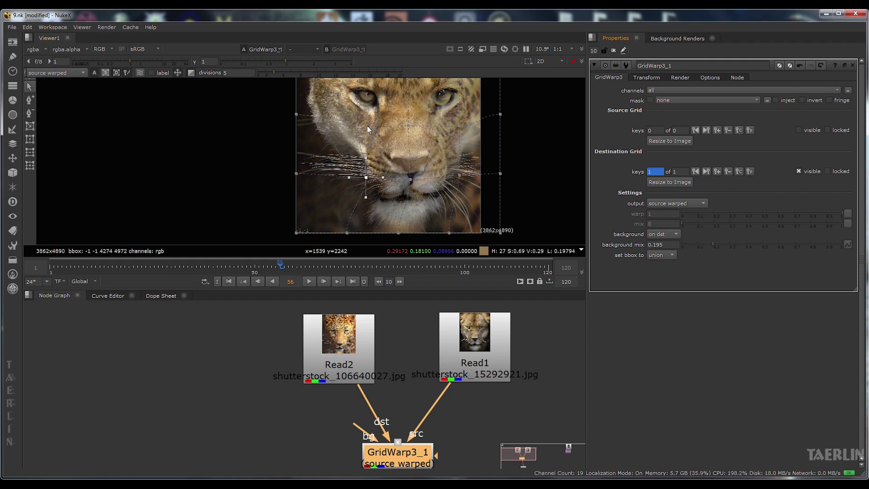
Step: Refine the destination grid points around the mouth and chin to match the leopard, and set the background mix to 0
{"action": "left_click_drag", "start_coordinate": [398, 232], "coordinate": [409, 200]}
{"action": "left_click", "coordinate": [29, 152]}
{"action": "left_click_drag", "start_coordinate": [356, 204], "coordinate": [366, 203]}
{"action": "left_click_drag", "start_coordinate": [456, 204], "coordinate": [447, 204]}
{"action": "left_click_drag", "start_coordinate": [459, 175], "coordinate": [448, 178]}
{"action": "left_click_drag", "start_coordinate": [365, 177], "coordinate": [368, 177]}
{"action": "left_click_drag", "start_coordinate": [713, 244], "coordinate": [697, 247]}
{"action": "left_click_drag", "start_coordinate": [368, 178], "coordinate": [354, 179]}
{"action": "left_click_drag", "start_coordinate": [696, 245], "coordinate": [728, 246]}
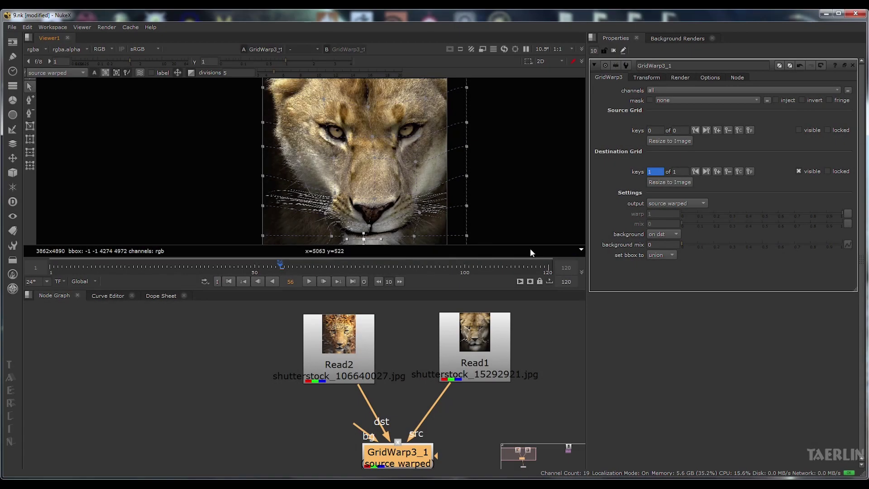
Step: Switch the GridWarp3_1 output to morph and keyframe its warp at 0 on frame 1
{"action": "left_click", "coordinate": [686, 203]}
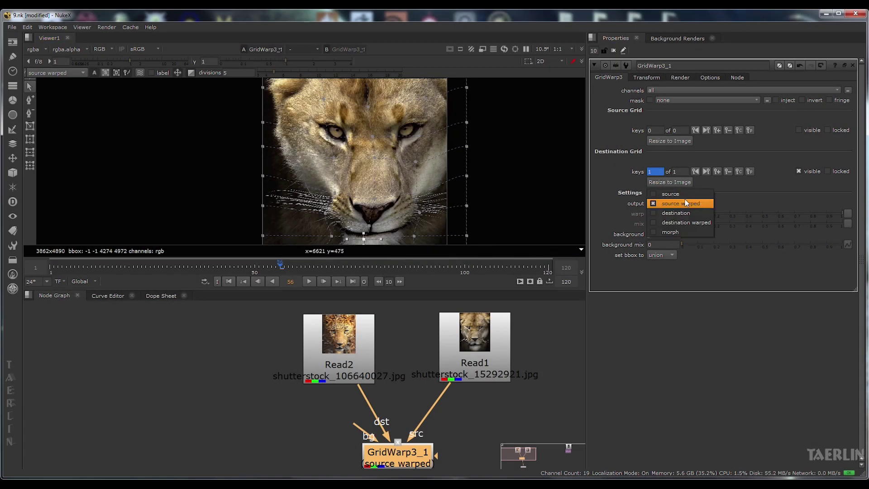
{"action": "left_click", "coordinate": [681, 233]}
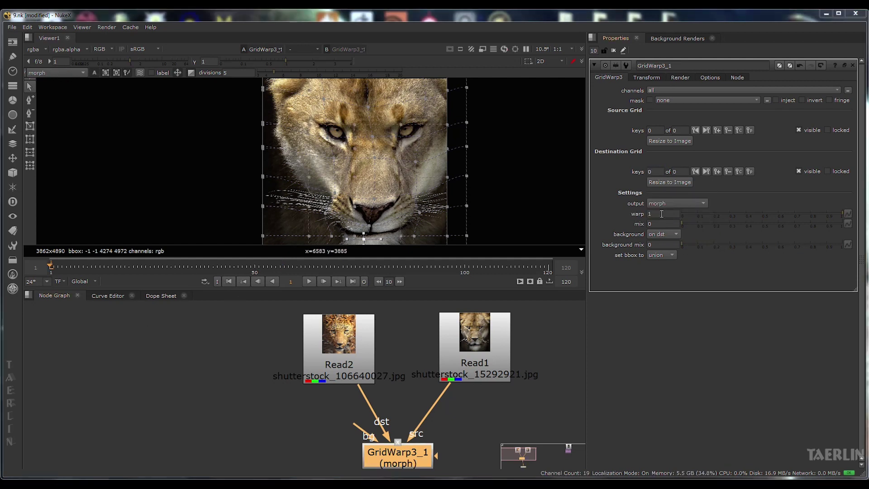
{"action": "left_click", "coordinate": [664, 213]}
{"action": "right_click", "coordinate": [664, 213]}
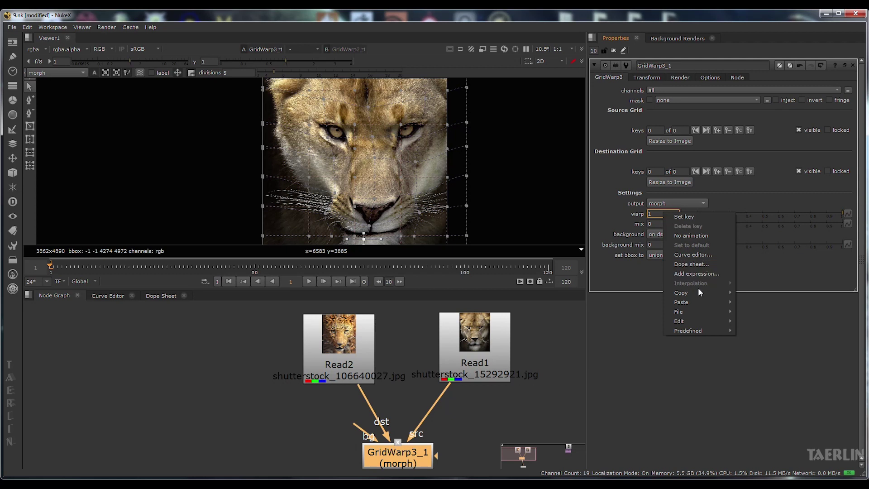
{"action": "left_click", "coordinate": [668, 218]}
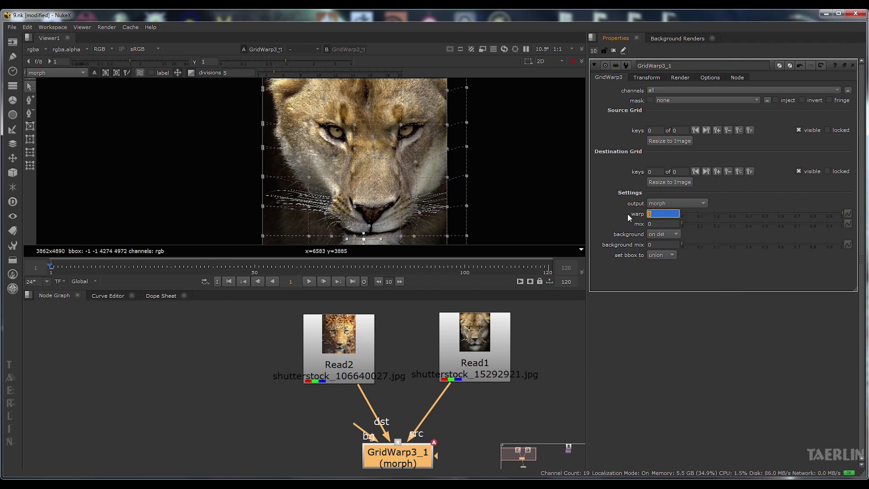
{"action": "type", "text": "0"}
{"action": "key", "text": "Return"}
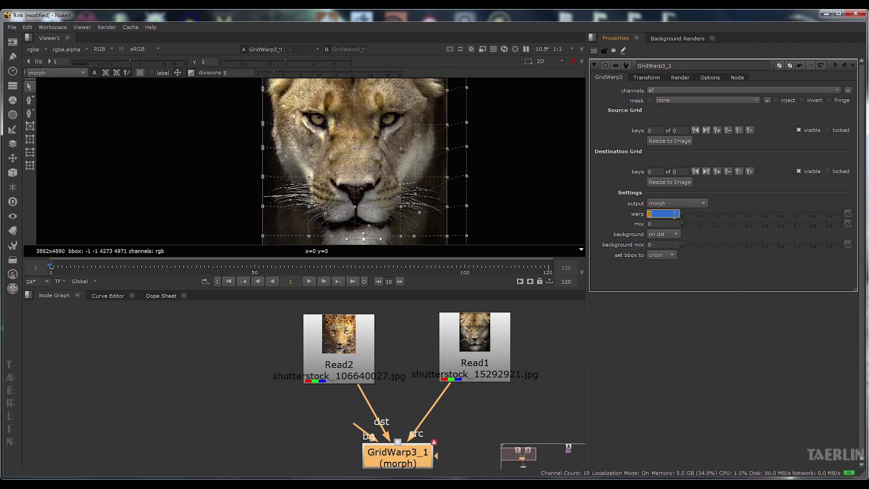
Step: Keyframe the GridWarp3_1 warp at 1 on frame 120
{"action": "left_click", "coordinate": [547, 270]}
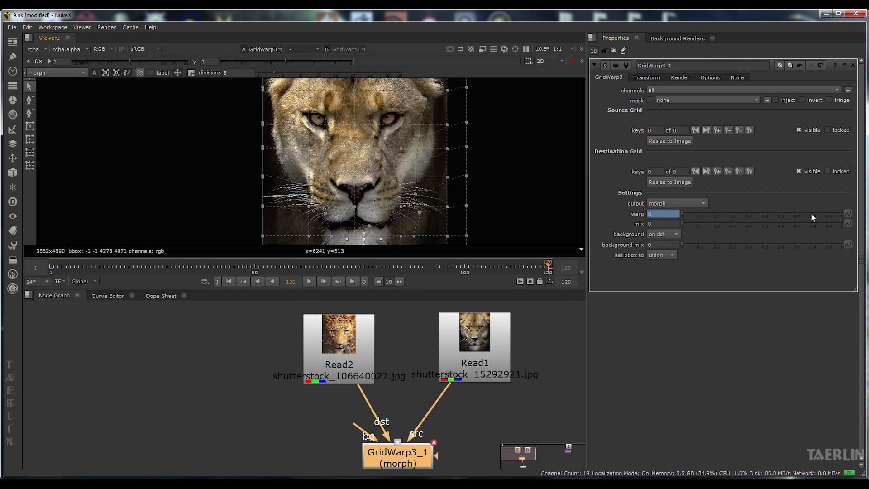
{"action": "type", "text": "1"}
{"action": "key", "text": "Return"}
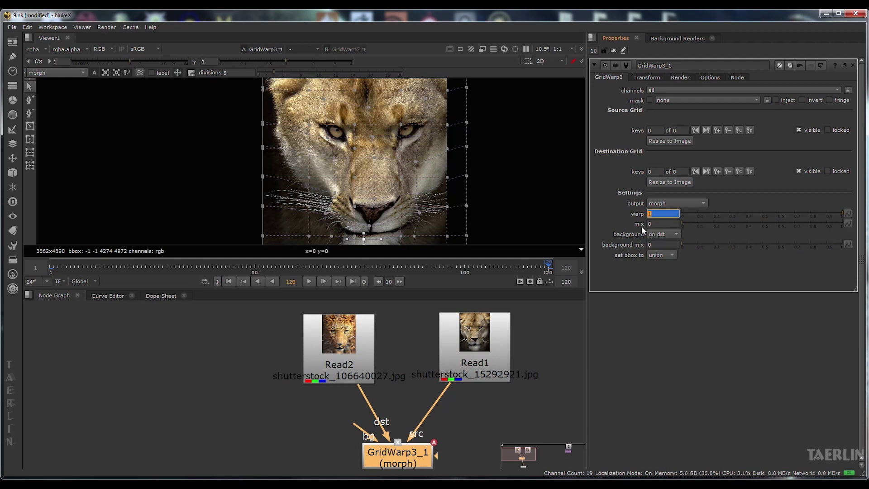
Step: Keyframe the GridWarp3_1 mix at 0 on frame 55 and at 1 on frame 92
{"action": "left_click_drag", "start_coordinate": [546, 267], "coordinate": [276, 285]}
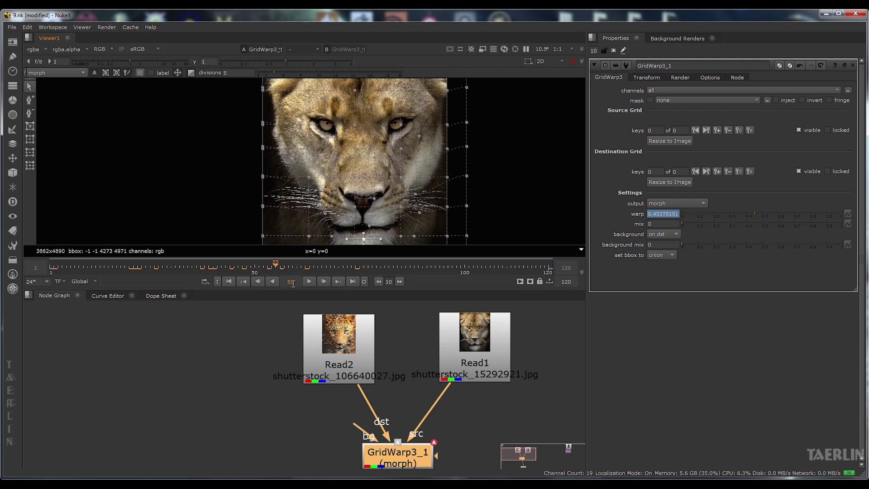
{"action": "right_click", "coordinate": [661, 224]}
{"action": "left_click", "coordinate": [669, 227]}
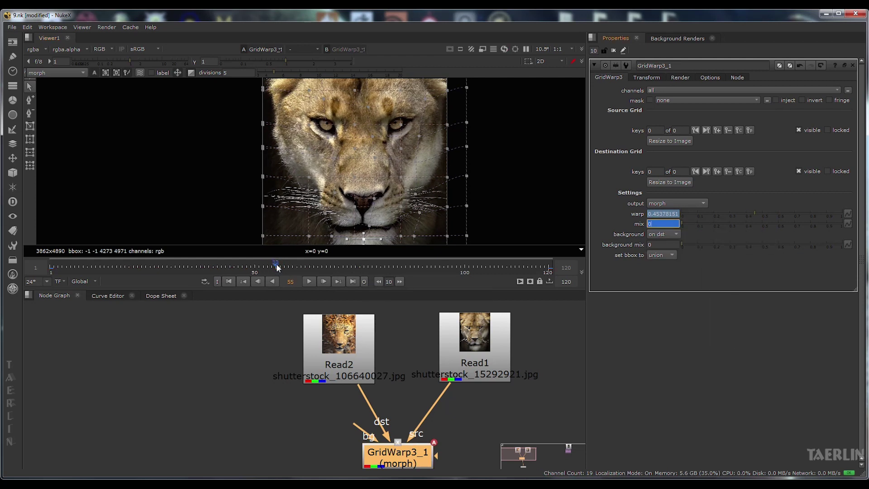
{"action": "left_click_drag", "start_coordinate": [281, 266], "coordinate": [431, 271]}
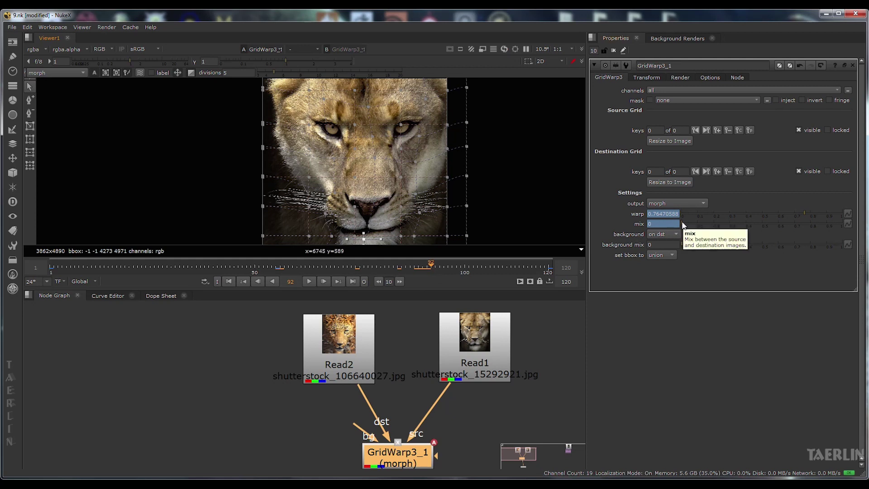
{"action": "type", "text": "1"}
{"action": "key", "text": "Return"}
{"action": "right_click", "coordinate": [662, 228]}
{"action": "left_click", "coordinate": [659, 224]}
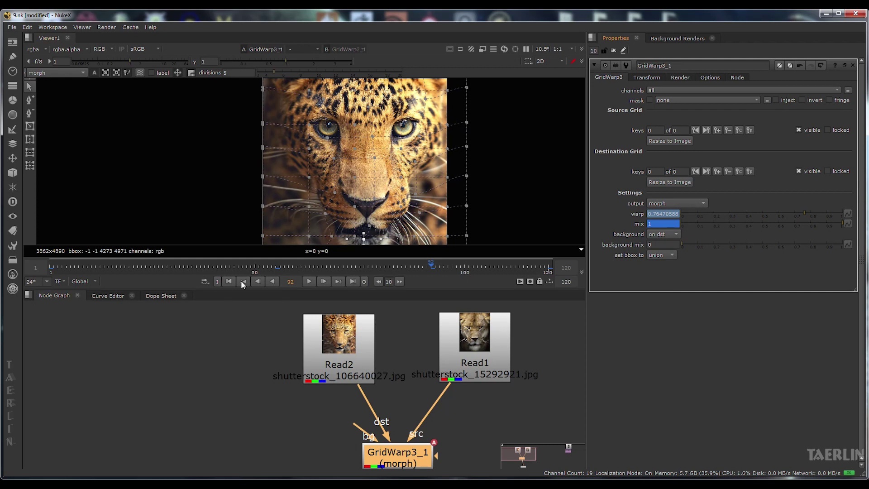
Step: Hide the grid overlay and play back the lion-to-leopard morph from frame 1
{"action": "left_click", "coordinate": [229, 281]}
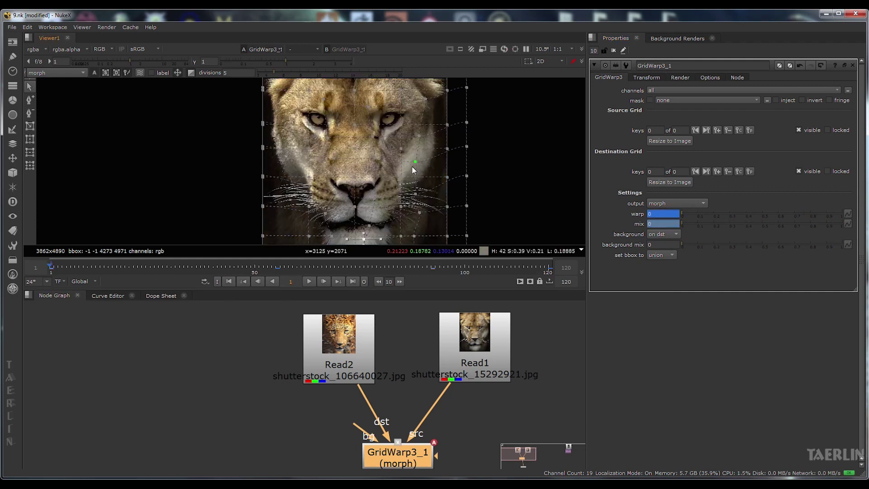
{"action": "key", "text": "o"}
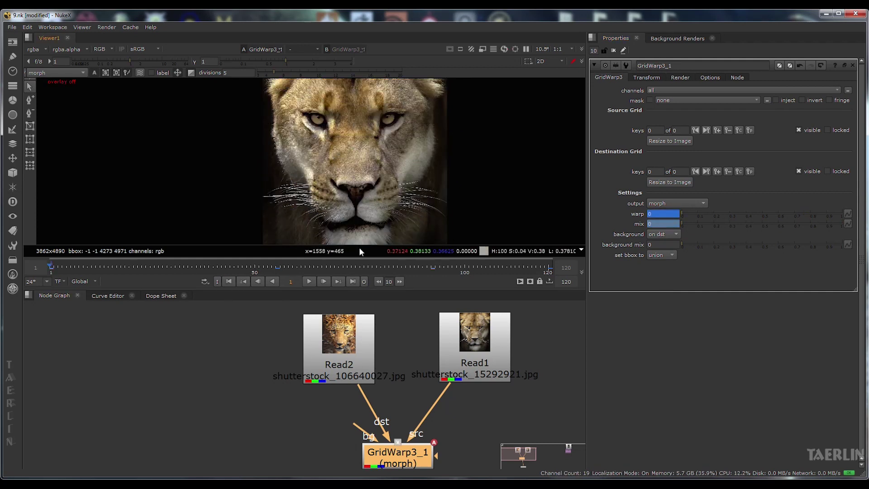
{"action": "left_click", "coordinate": [309, 281]}
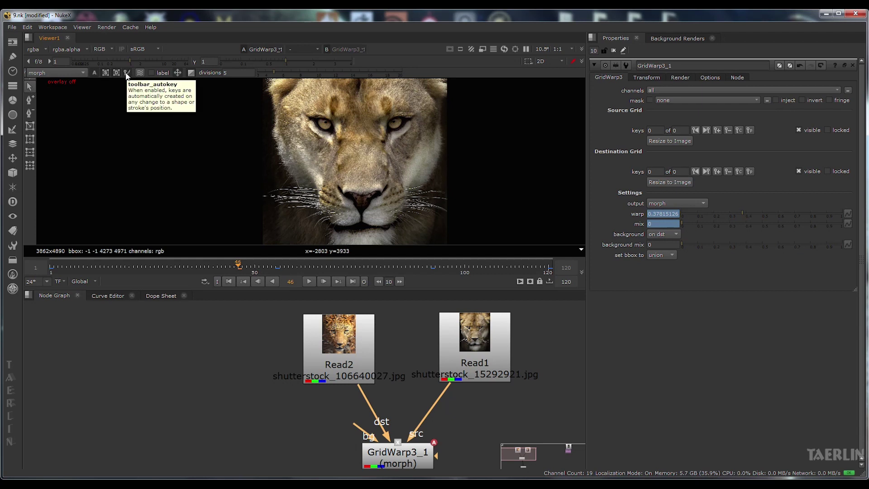
Step: Examine GridWarp3_1's source and destination transforms, submesh and filter options, and grid colors with the overlay shown again
{"action": "left_click", "coordinate": [646, 77]}
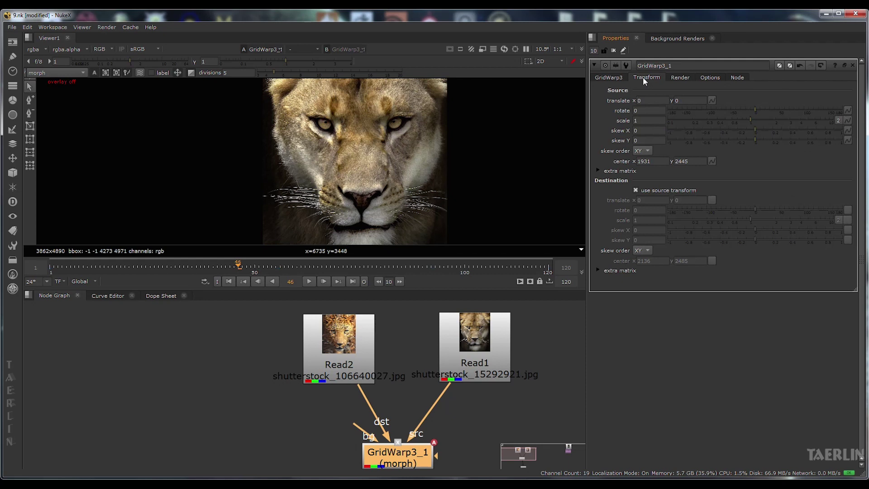
{"action": "left_click", "coordinate": [680, 77]}
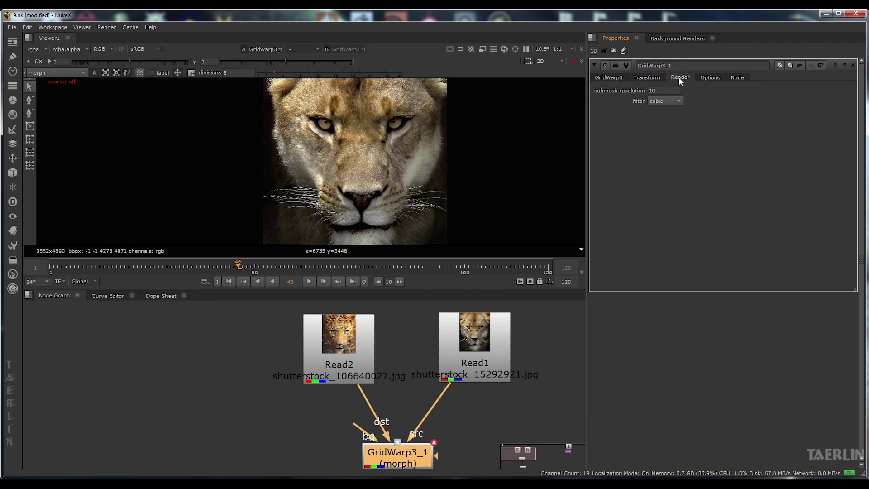
{"action": "left_click", "coordinate": [671, 101]}
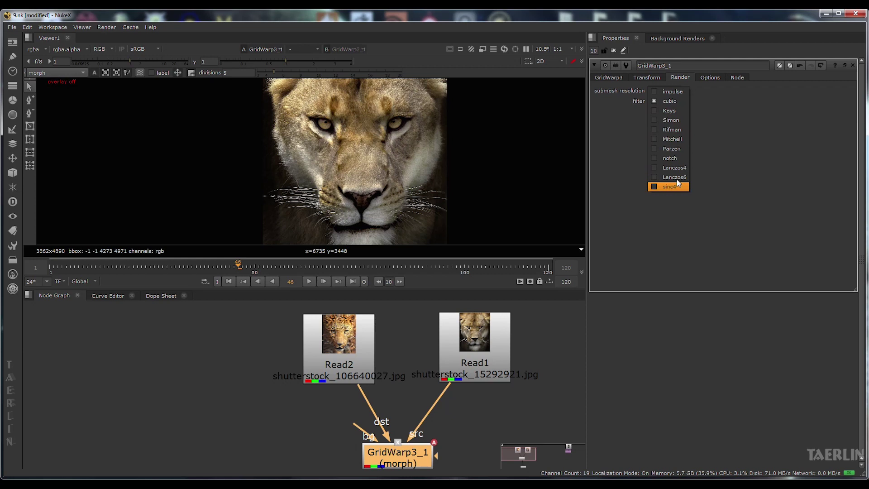
{"action": "left_click", "coordinate": [726, 132]}
{"action": "left_click", "coordinate": [710, 78]}
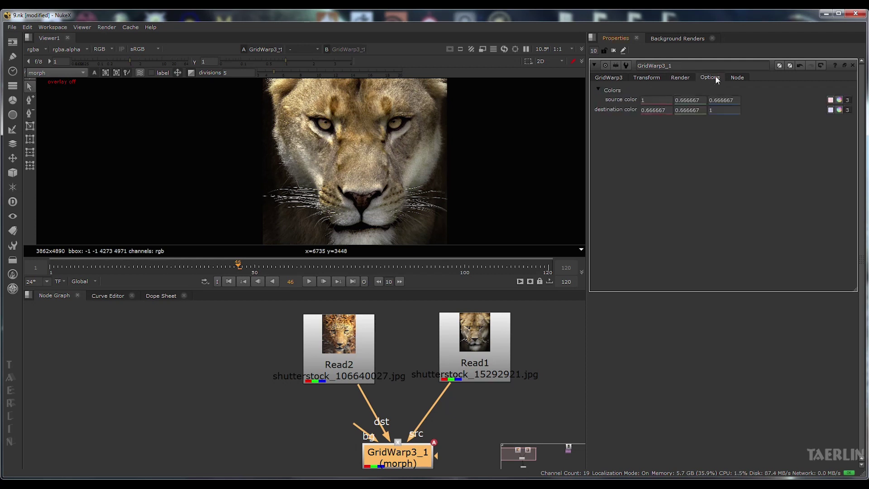
{"action": "key", "text": "o"}
{"action": "scroll", "coordinate": [488, 171], "scroll_direction": "up", "scroll_amount": 3}
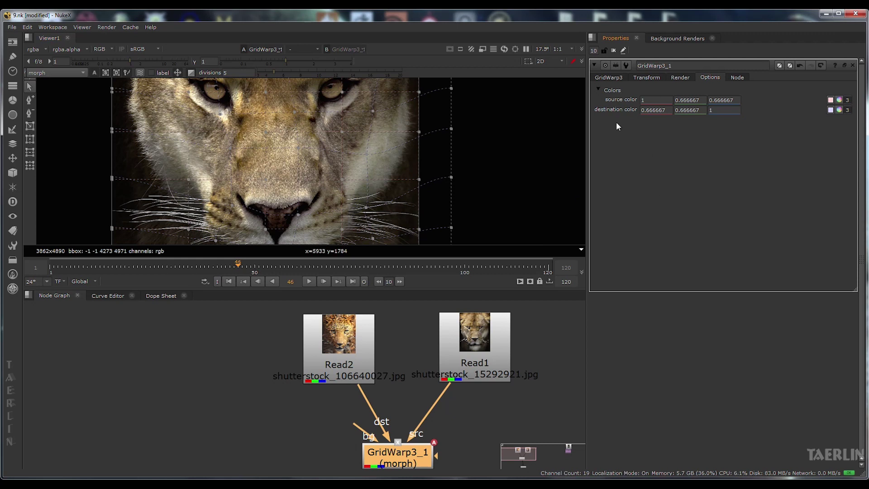
{"action": "left_click", "coordinate": [606, 78]}
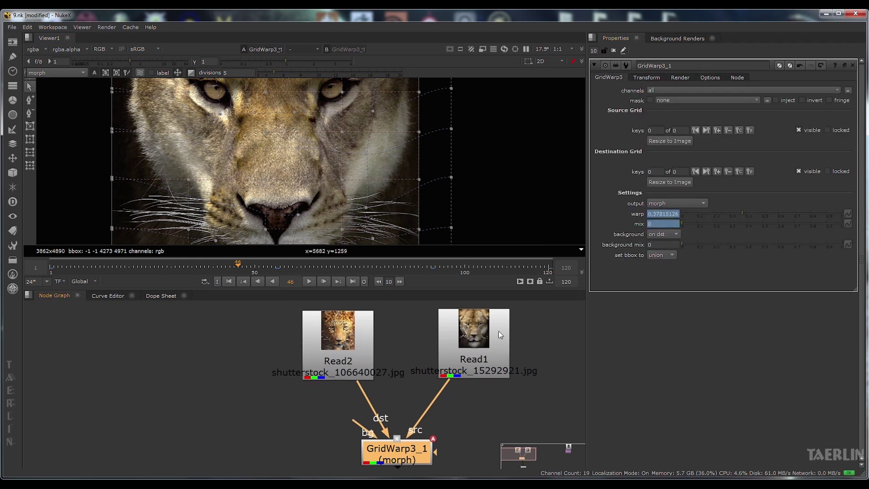
{"action": "scroll", "coordinate": [427, 379], "scroll_direction": "up", "scroll_amount": 5}
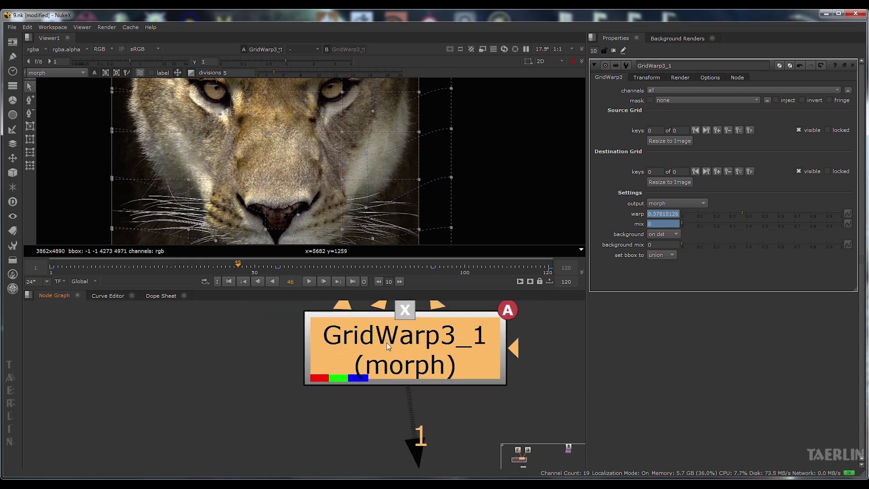
{"action": "scroll", "coordinate": [425, 399], "scroll_direction": "up", "scroll_amount": 3}
{"action": "left_click_drag", "start_coordinate": [529, 388], "coordinate": [526, 408]}
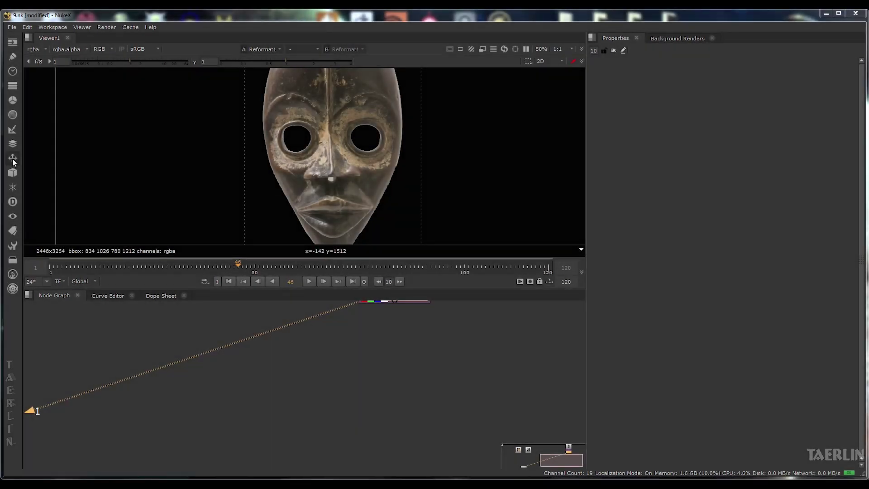
Step: Add a SplineWarp node after the mask's Reformat1 node
{"action": "left_click", "coordinate": [13, 159]}
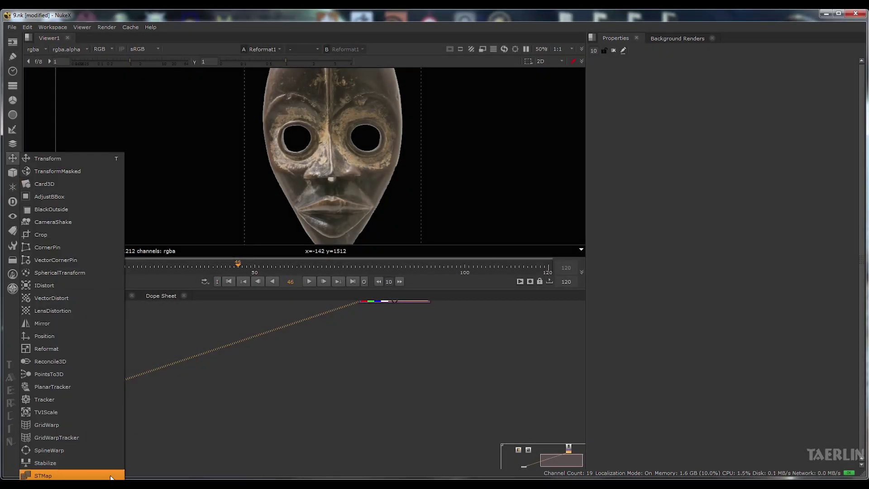
{"action": "left_click", "coordinate": [79, 451]}
{"action": "left_click_drag", "start_coordinate": [379, 329], "coordinate": [300, 365]}
{"action": "scroll", "coordinate": [301, 365], "scroll_direction": "up", "scroll_amount": 8}
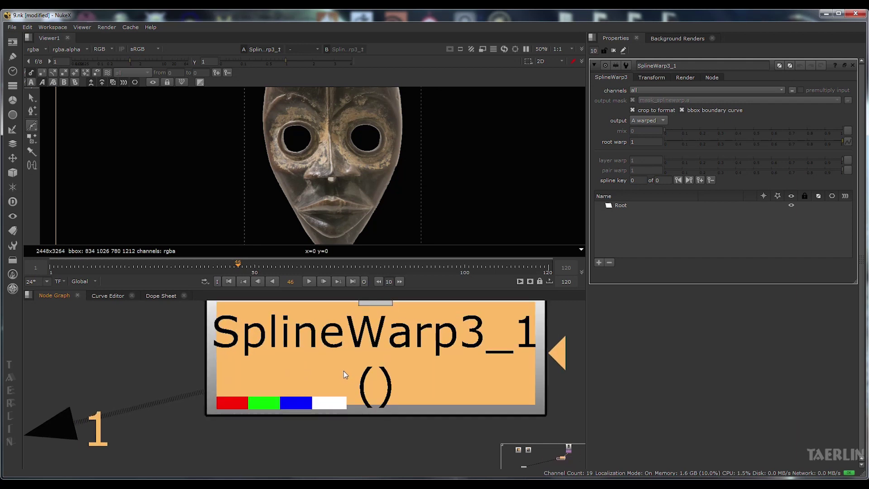
{"action": "scroll", "coordinate": [343, 374], "scroll_direction": "down", "scroll_amount": 2}
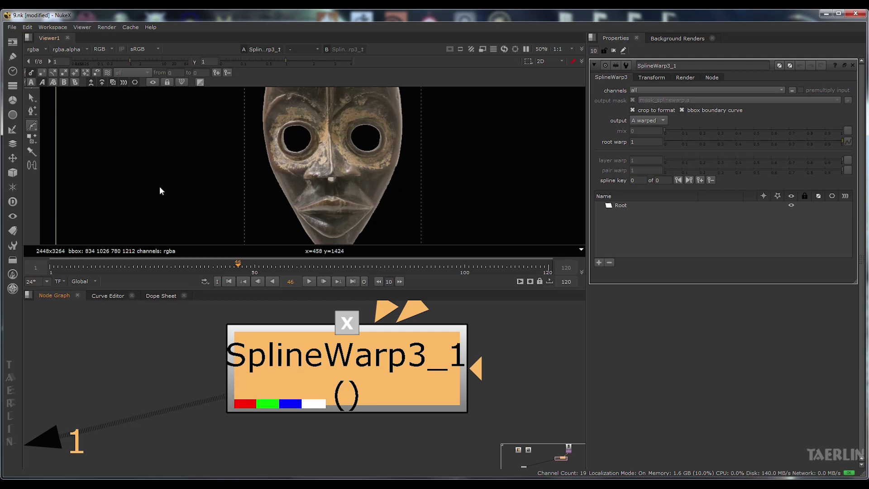
{"action": "scroll", "coordinate": [498, 344], "scroll_direction": "up", "scroll_amount": 1}
{"action": "left_click_drag", "start_coordinate": [494, 352], "coordinate": [529, 415]}
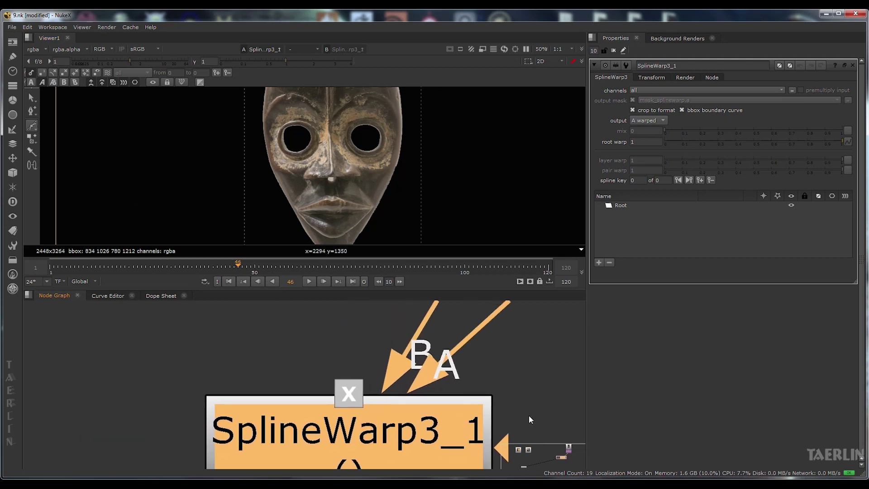
{"action": "scroll", "coordinate": [528, 412], "scroll_direction": "down", "scroll_amount": 1}
{"action": "left_click_drag", "start_coordinate": [475, 346], "coordinate": [471, 356]}
{"action": "left_click_drag", "start_coordinate": [450, 329], "coordinate": [410, 361]}
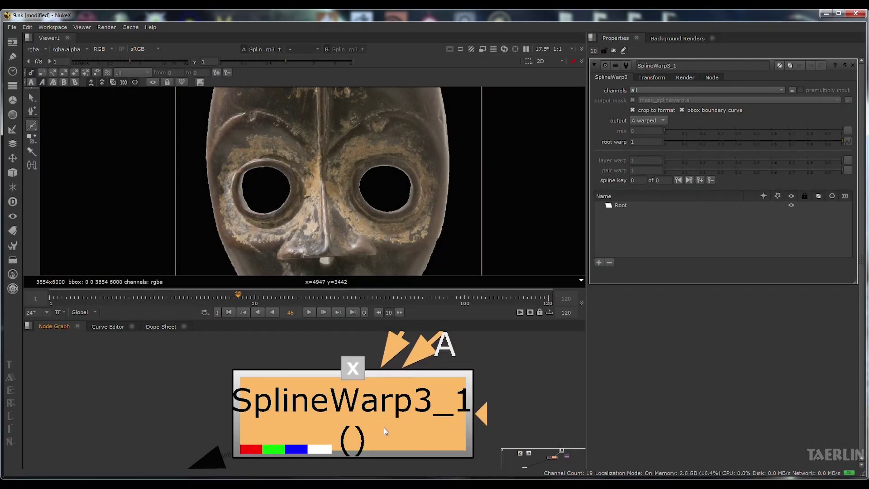
{"action": "left_click_drag", "start_coordinate": [384, 427], "coordinate": [384, 431]}
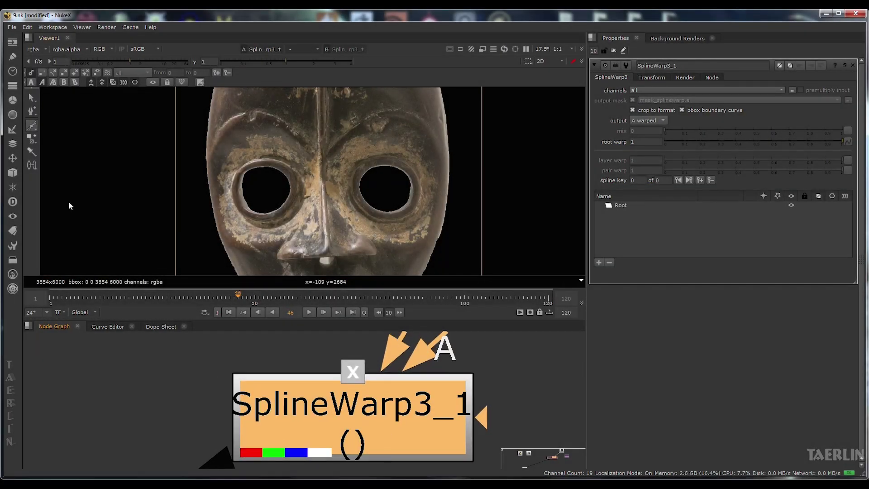
{"action": "left_click", "coordinate": [33, 96]}
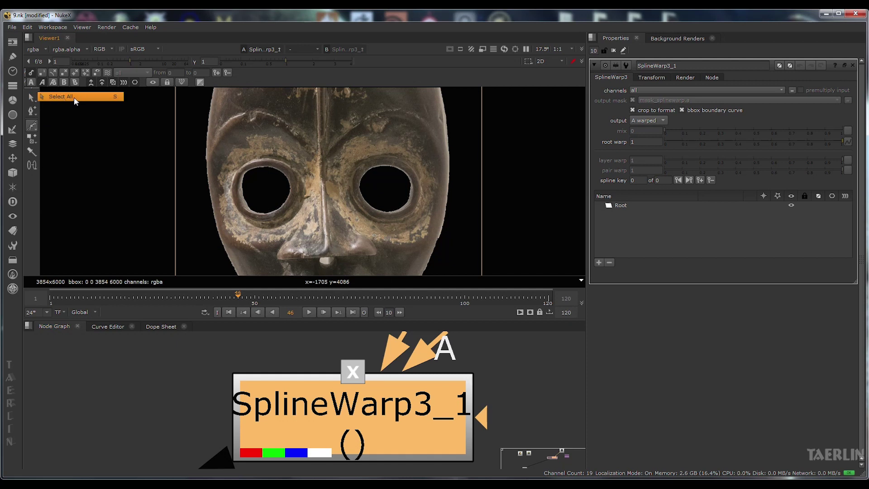
{"action": "left_click", "coordinate": [32, 111]}
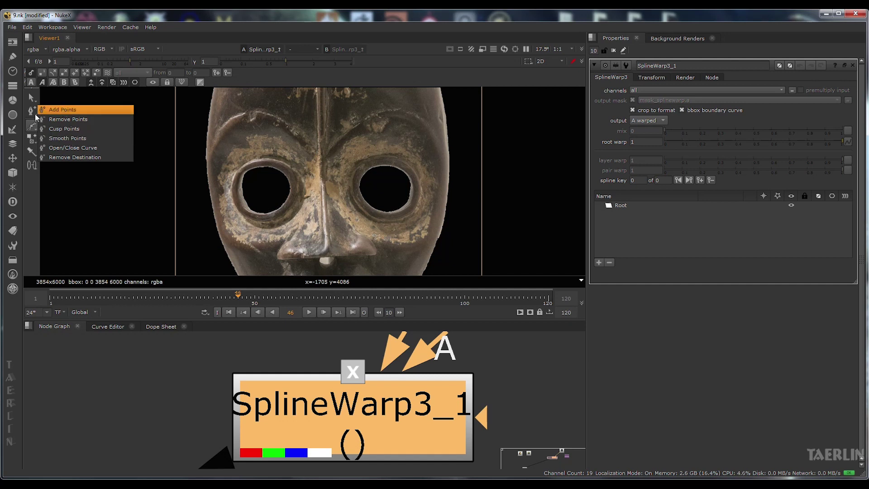
Step: Draw a closed eight-point Cusped Bezier shape around the mask's right-hand eye socket, from the nose bridge to the outer edge
{"action": "right_click", "coordinate": [32, 125]}
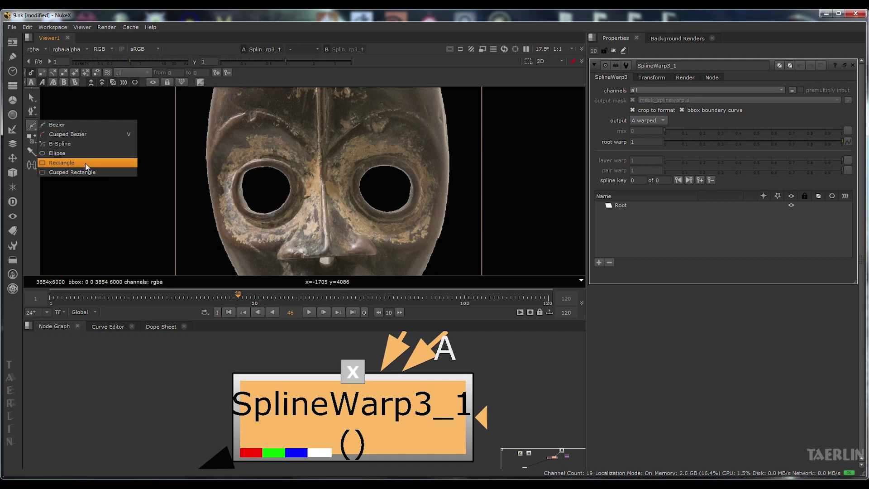
{"action": "left_click", "coordinate": [82, 134]}
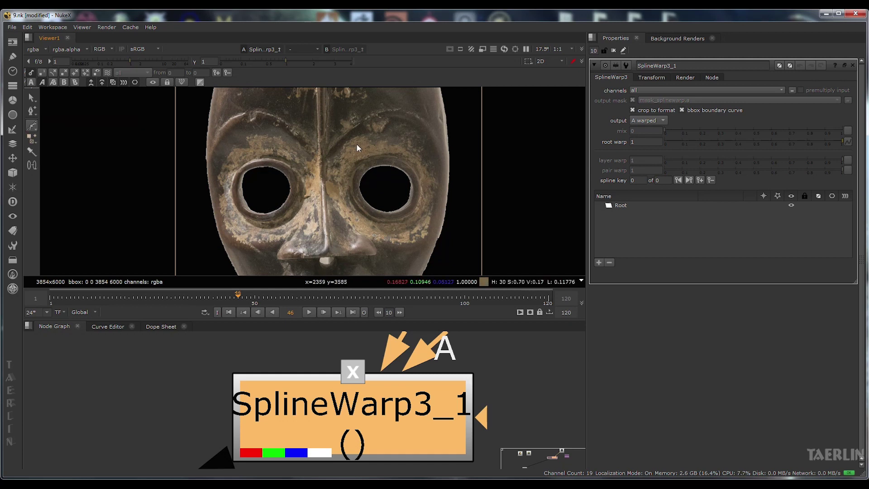
{"action": "left_click", "coordinate": [343, 144]}
{"action": "left_click", "coordinate": [324, 164]}
{"action": "left_click", "coordinate": [328, 217]}
{"action": "left_click", "coordinate": [360, 236]}
{"action": "left_click", "coordinate": [422, 242]}
{"action": "left_click", "coordinate": [439, 193]}
{"action": "left_click", "coordinate": [441, 135]}
{"action": "left_click", "coordinate": [405, 122]}
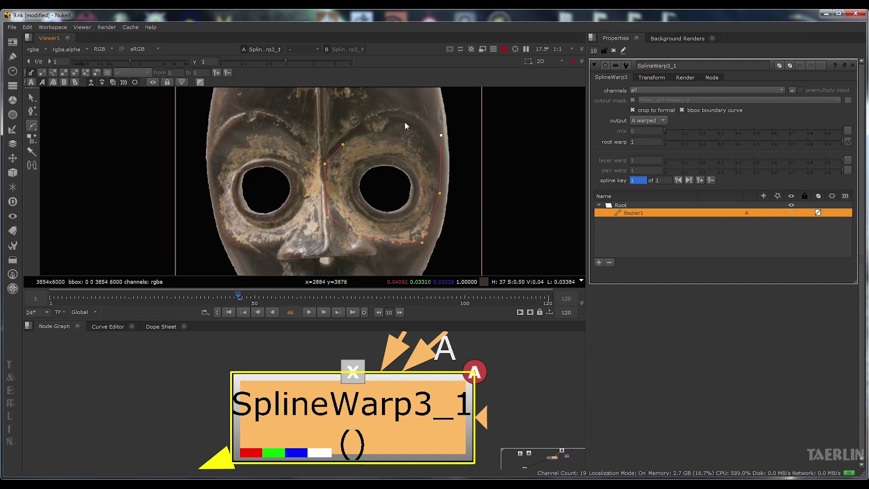
{"action": "key", "text": "Return"}
Step: Draw a second closed five-point Cusped Bezier shape inside the mask's right-hand eye hole
{"action": "scroll", "coordinate": [379, 186], "scroll_direction": "up", "scroll_amount": 3}
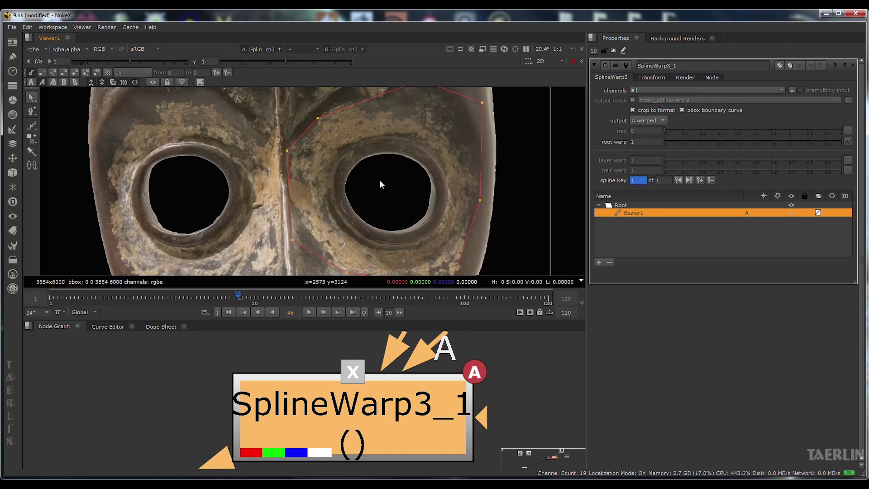
{"action": "left_click", "coordinate": [379, 180]}
{"action": "left_click", "coordinate": [31, 128]}
{"action": "left_click", "coordinate": [382, 176]}
{"action": "left_click", "coordinate": [354, 203]}
{"action": "left_click", "coordinate": [403, 230]}
{"action": "left_click", "coordinate": [433, 198]}
{"action": "left_click", "coordinate": [431, 161]}
{"action": "key", "text": "Return"}
{"action": "scroll", "coordinate": [364, 191], "scroll_direction": "down", "scroll_amount": 2}
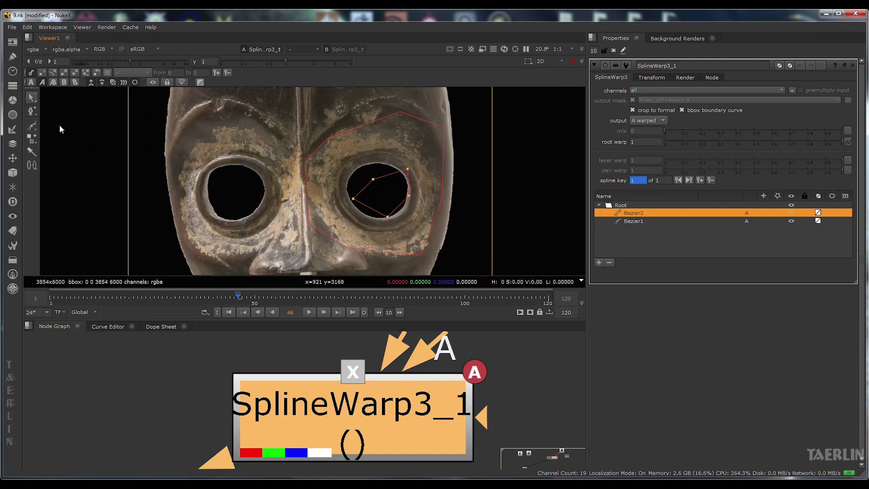
Step: Join the outer Bezier1 shape to the inner Bezier2 shape with the Join Tool to warp the mask's eye
{"action": "left_click", "coordinate": [70, 215]}
{"action": "left_click", "coordinate": [31, 165]}
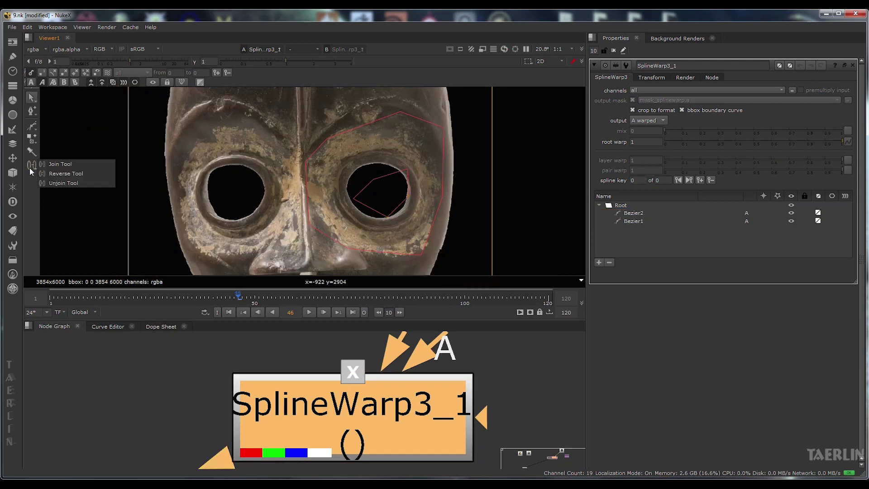
{"action": "left_click", "coordinate": [76, 165]}
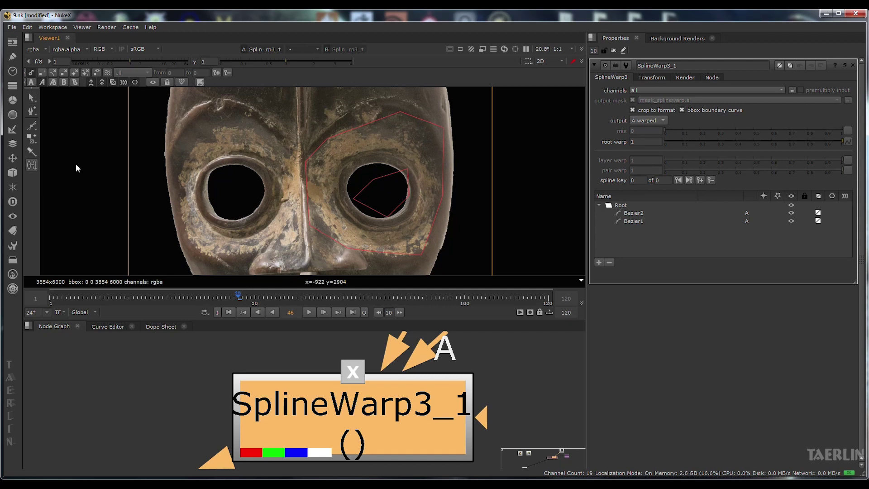
{"action": "left_click", "coordinate": [423, 118]}
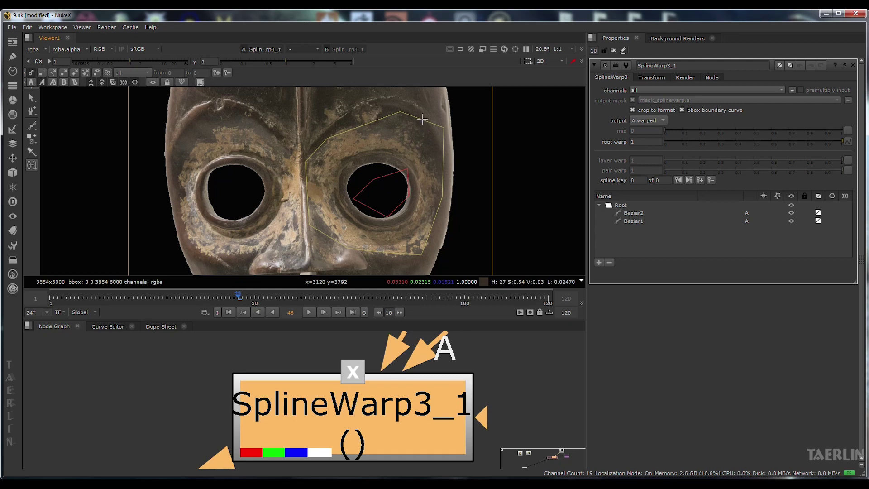
{"action": "scroll", "coordinate": [401, 156], "scroll_direction": "up", "scroll_amount": 4}
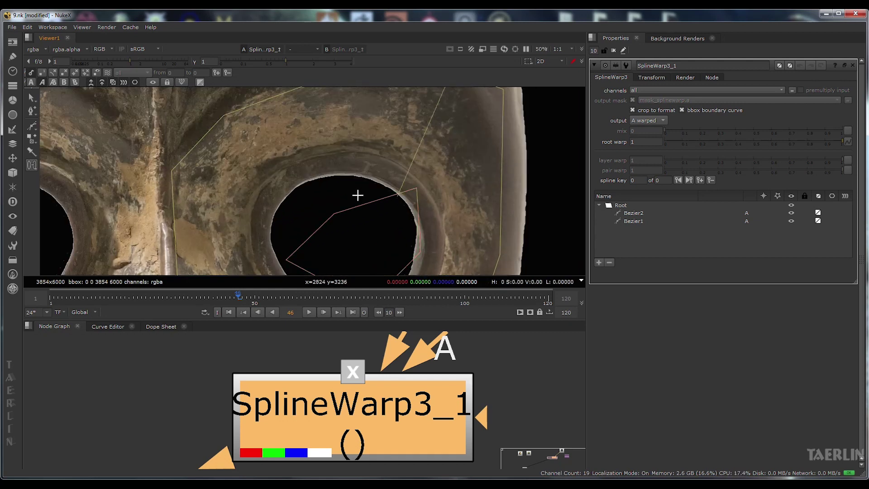
{"action": "left_click", "coordinate": [334, 214]}
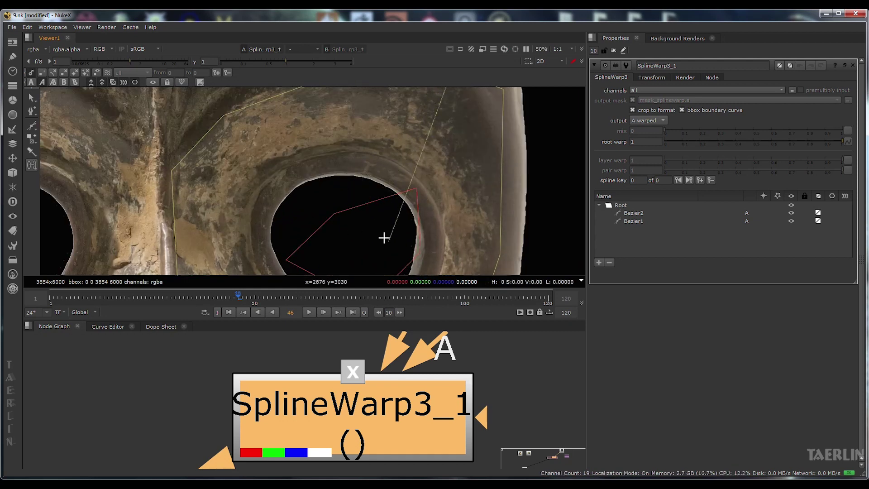
{"action": "left_click", "coordinate": [351, 210]}
{"action": "scroll", "coordinate": [352, 210], "scroll_direction": "down", "scroll_amount": 5}
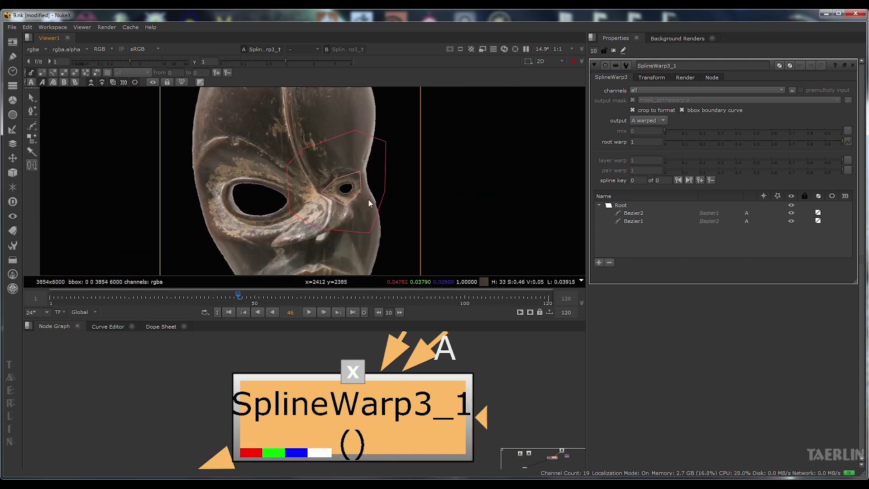
Step: Slide the existing correspondence points along the joined outer and inner eye shapes with the Modify Correspondence Point tool
{"action": "scroll", "coordinate": [352, 191], "scroll_direction": "up", "scroll_amount": 2}
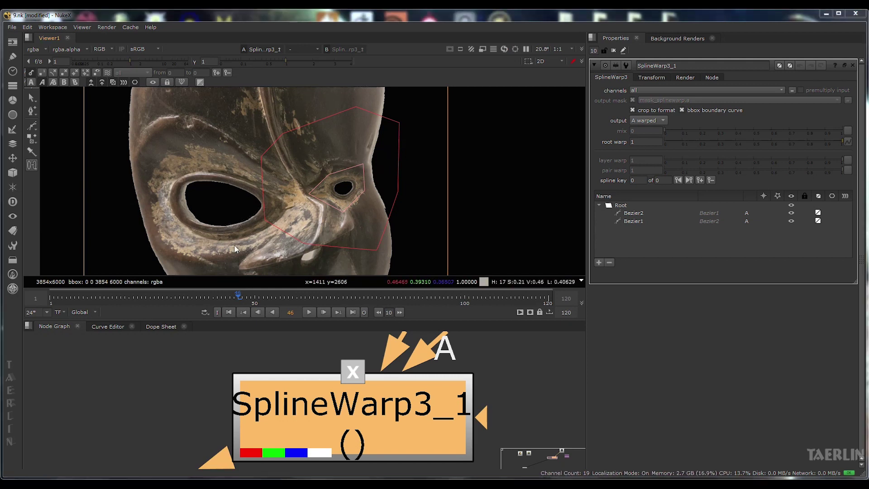
{"action": "left_click", "coordinate": [31, 137]}
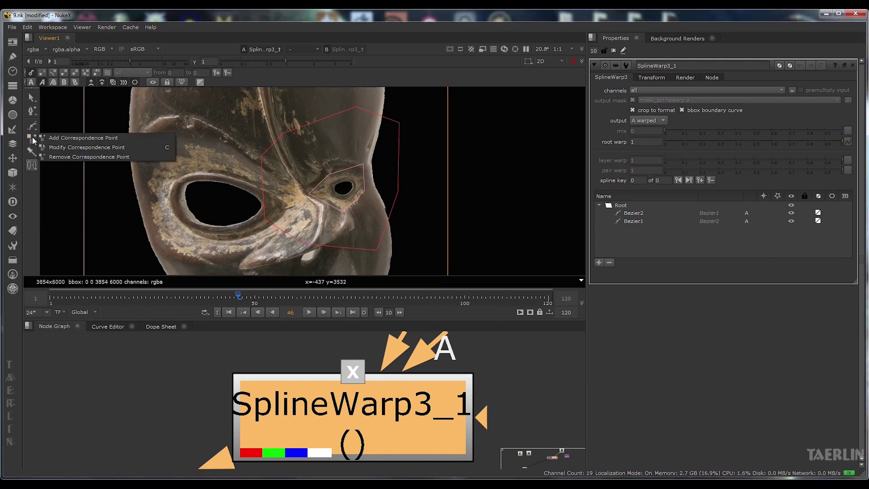
{"action": "left_click", "coordinate": [134, 148]}
{"action": "scroll", "coordinate": [411, 214], "scroll_direction": "up", "scroll_amount": 3}
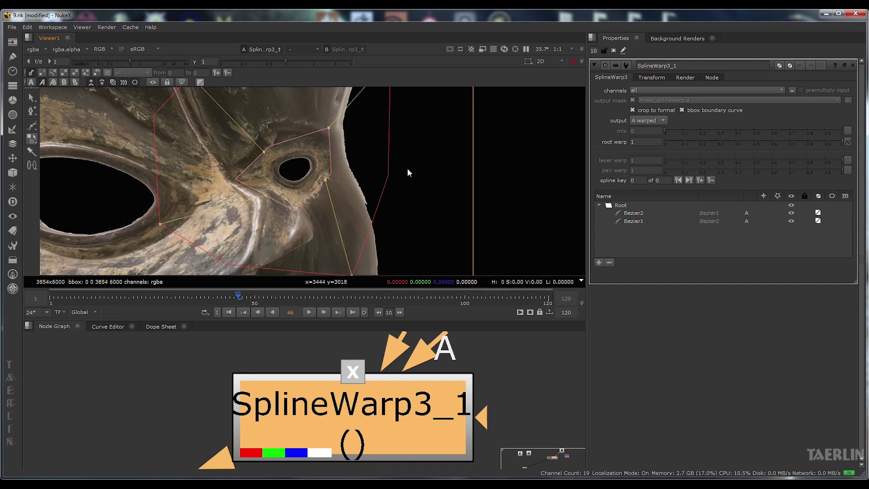
{"action": "scroll", "coordinate": [415, 184], "scroll_direction": "down", "scroll_amount": 2}
{"action": "left_click_drag", "start_coordinate": [416, 185], "coordinate": [415, 206]}
{"action": "mouse_move", "coordinate": [354, 163]}
{"action": "left_mouse_down"}
{"action": "mouse_move", "coordinate": [357, 174]}
{"action": "mouse_move", "coordinate": [351, 162]}
{"action": "left_mouse_up"}
{"action": "left_click_drag", "start_coordinate": [397, 114], "coordinate": [396, 138]}
{"action": "mouse_move", "coordinate": [308, 180]}
{"action": "left_mouse_down"}
{"action": "mouse_move", "coordinate": [323, 158]}
{"action": "mouse_move", "coordinate": [289, 174]}
{"action": "mouse_move", "coordinate": [329, 167]}
{"action": "mouse_move", "coordinate": [292, 179]}
{"action": "mouse_move", "coordinate": [310, 177]}
{"action": "left_mouse_up"}
{"action": "mouse_move", "coordinate": [309, 211]}
{"action": "left_mouse_down"}
{"action": "mouse_move", "coordinate": [278, 187]}
{"action": "mouse_move", "coordinate": [330, 234]}
{"action": "mouse_move", "coordinate": [295, 218]}
{"action": "left_mouse_up"}
{"action": "left_click_drag", "start_coordinate": [350, 200], "coordinate": [335, 214]}
{"action": "scroll", "coordinate": [399, 238], "scroll_direction": "down", "scroll_amount": 2}
{"action": "left_click_drag", "start_coordinate": [427, 244], "coordinate": [331, 213]}
{"action": "scroll", "coordinate": [424, 170], "scroll_direction": "down", "scroll_amount": 2}
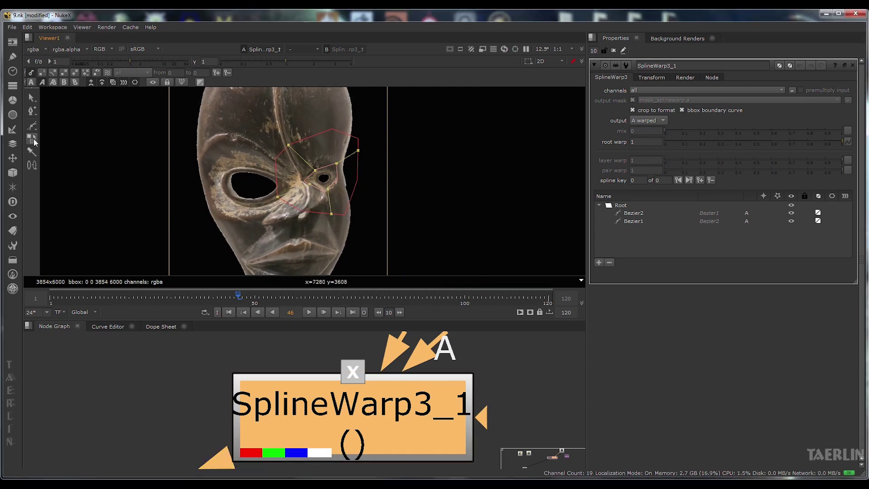
Step: Add five correspondence points on the inner eye shape with the Add Correspondence Point tool
{"action": "left_click", "coordinate": [34, 140]}
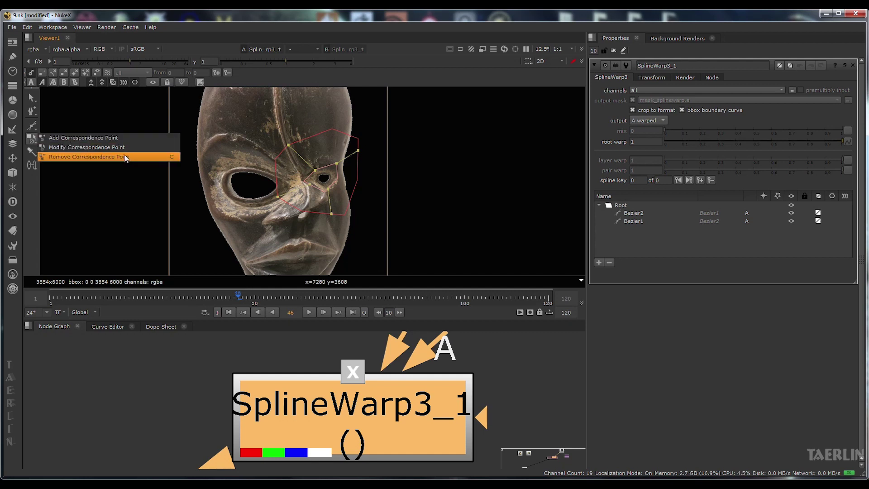
{"action": "left_click", "coordinate": [102, 137]}
{"action": "scroll", "coordinate": [289, 176], "scroll_direction": "up", "scroll_amount": 2}
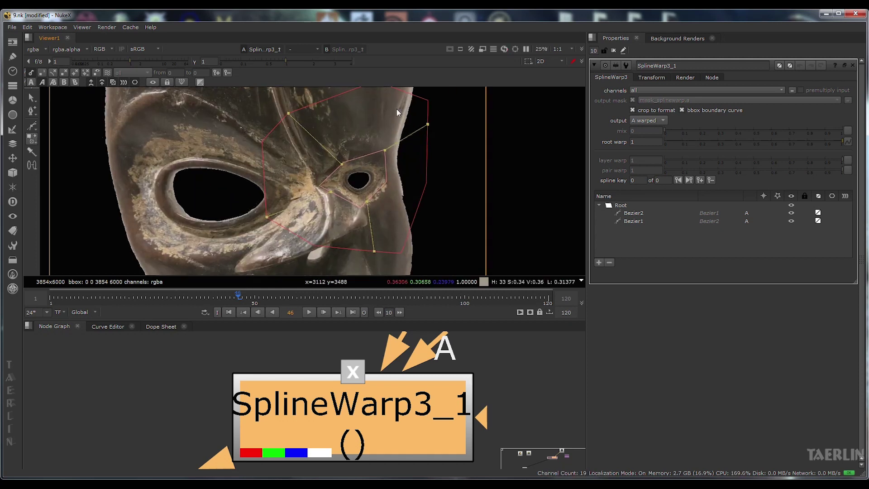
{"action": "left_click", "coordinate": [367, 153]}
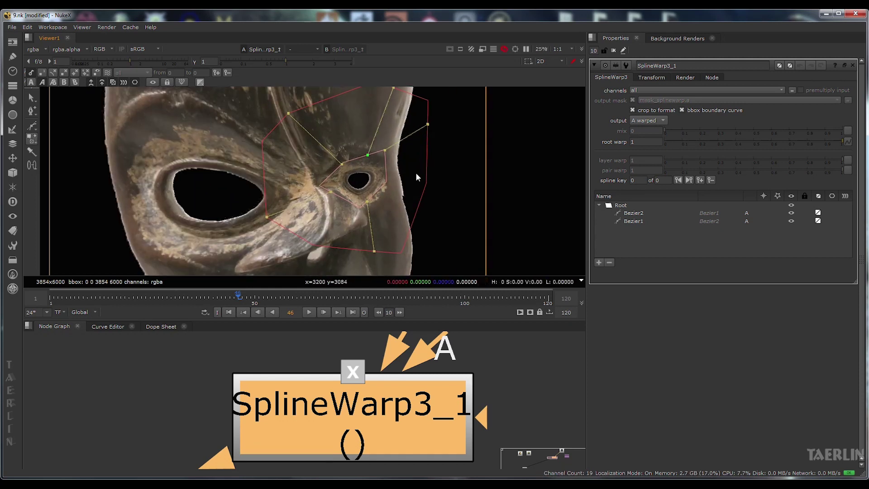
{"action": "left_click", "coordinate": [384, 184]}
{"action": "left_click", "coordinate": [386, 168]}
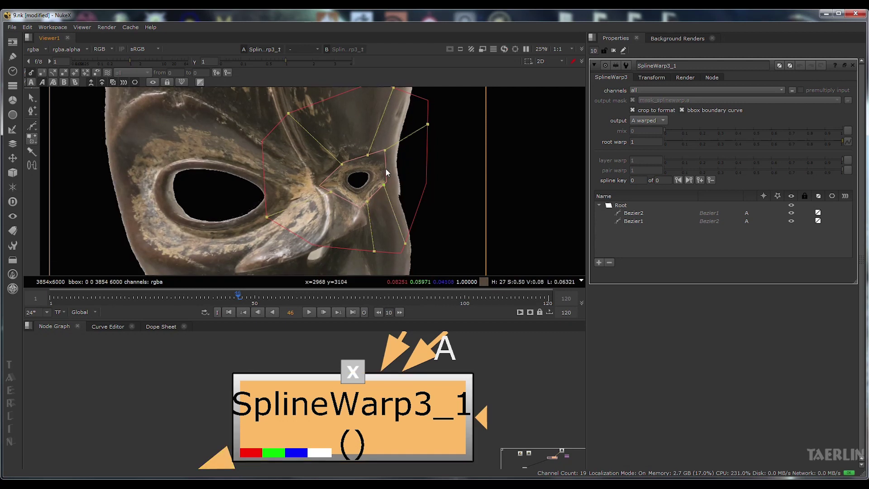
{"action": "left_click", "coordinate": [326, 178]}
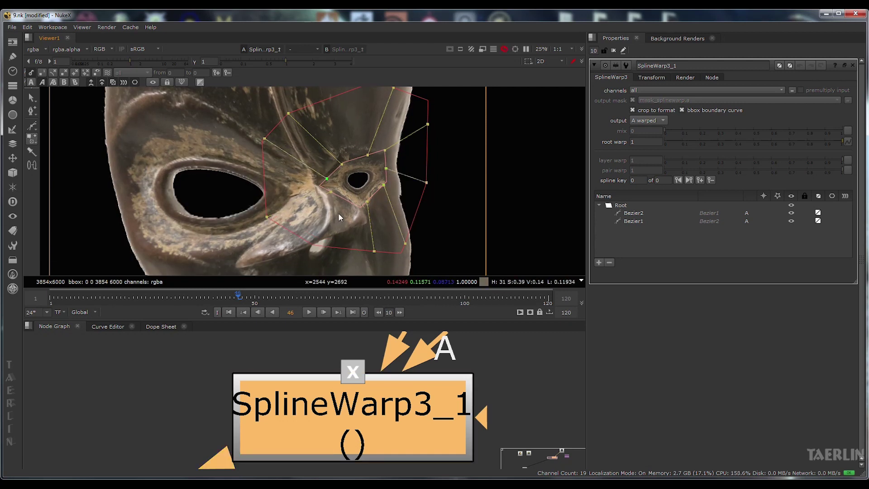
{"action": "left_click", "coordinate": [339, 197]}
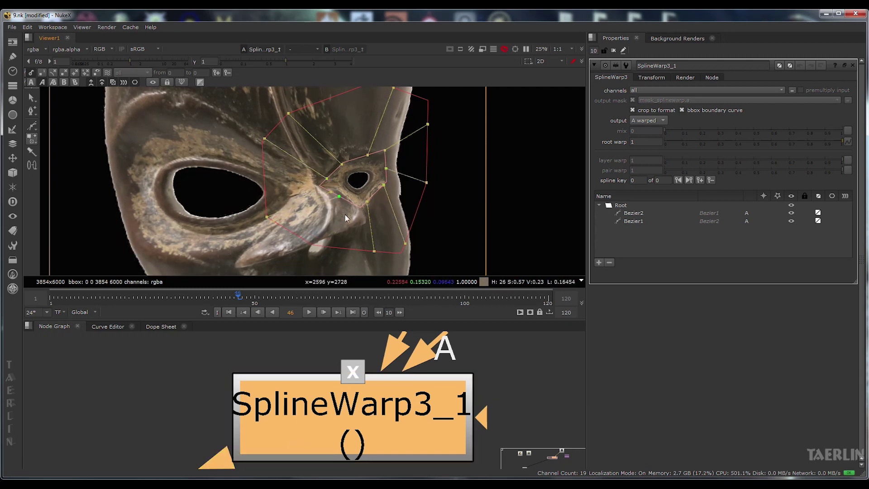
Step: Spread the correspondence points' outer ends around the side and lower edges of the outer eye shape so they face their inner points
{"action": "right_click", "coordinate": [32, 138]}
{"action": "left_click", "coordinate": [63, 149]}
{"action": "left_click_drag", "start_coordinate": [426, 182], "coordinate": [427, 162]}
{"action": "left_click_drag", "start_coordinate": [406, 243], "coordinate": [417, 208]}
{"action": "left_click_drag", "start_coordinate": [375, 251], "coordinate": [381, 252]}
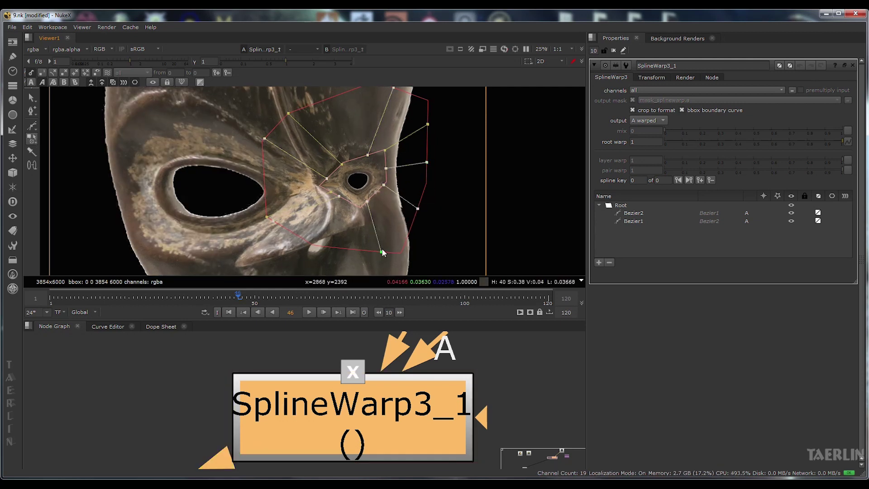
{"action": "left_click_drag", "start_coordinate": [267, 217], "coordinate": [333, 247]}
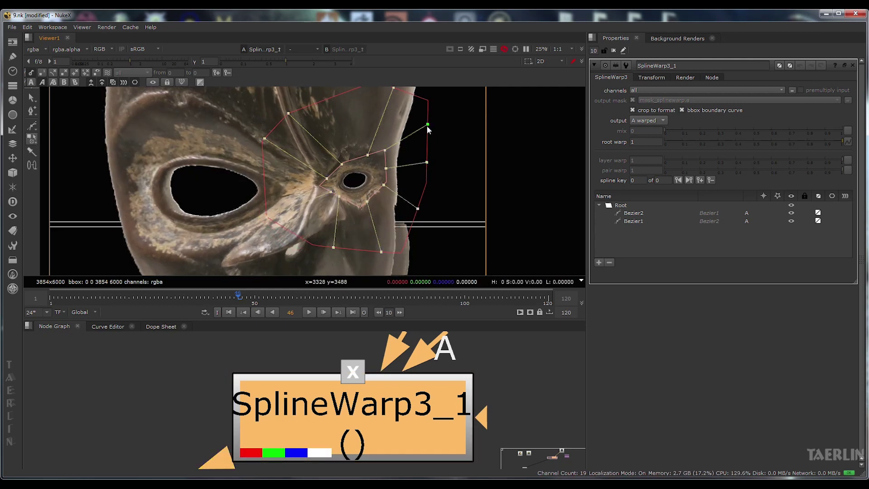
{"action": "left_click", "coordinate": [428, 125]}
{"action": "left_click_drag", "start_coordinate": [427, 162], "coordinate": [428, 169]}
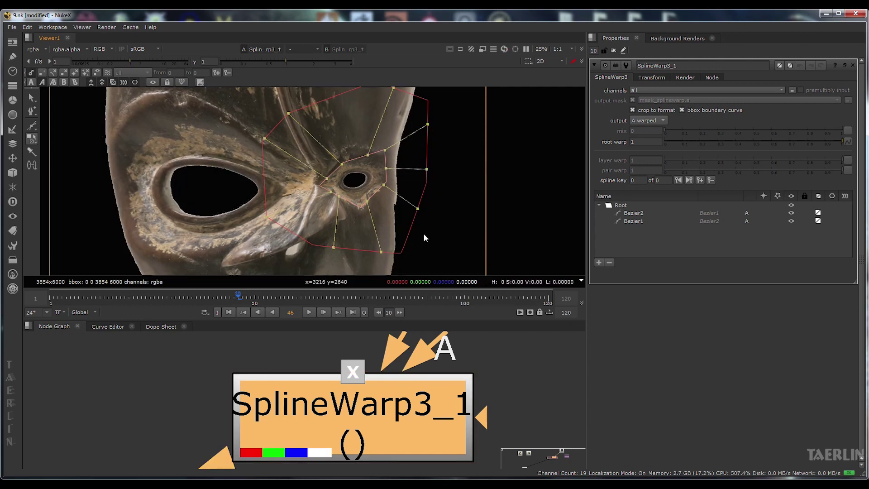
Step: Remove seven correspondence points from the inner eye shape, leaving only the one at its lower outer corner
{"action": "left_click", "coordinate": [32, 139]}
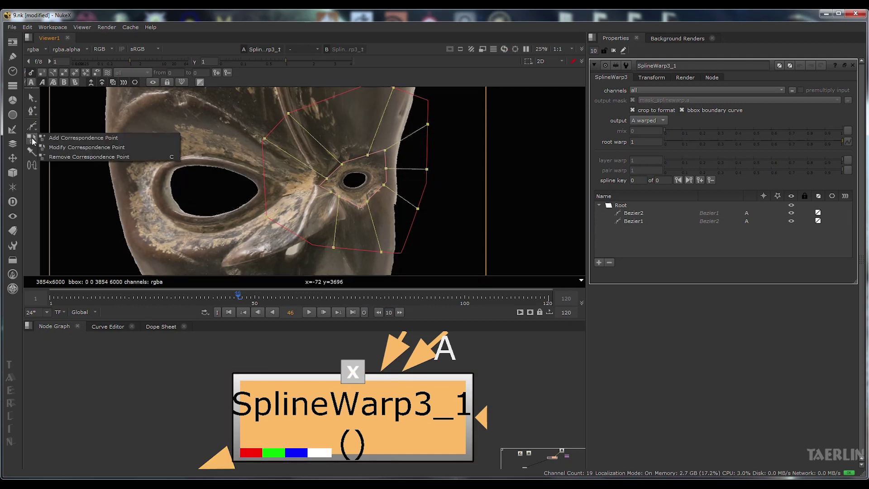
{"action": "left_click", "coordinate": [113, 156]}
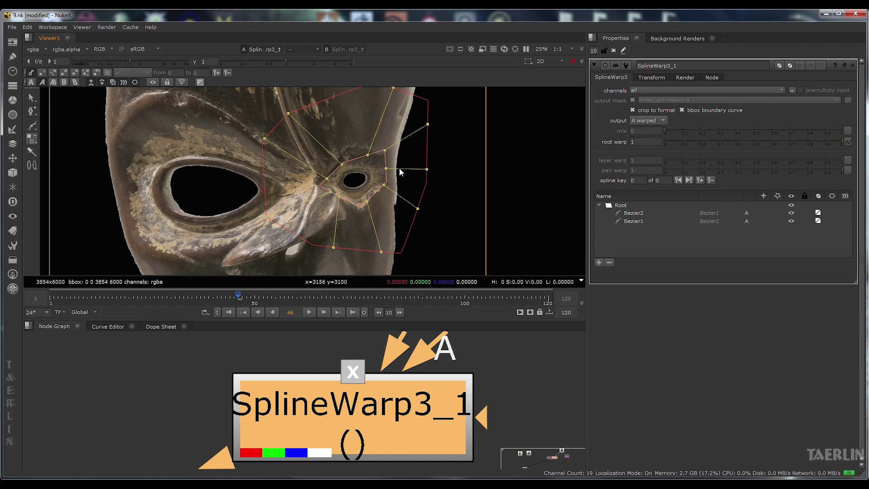
{"action": "left_click", "coordinate": [385, 168]}
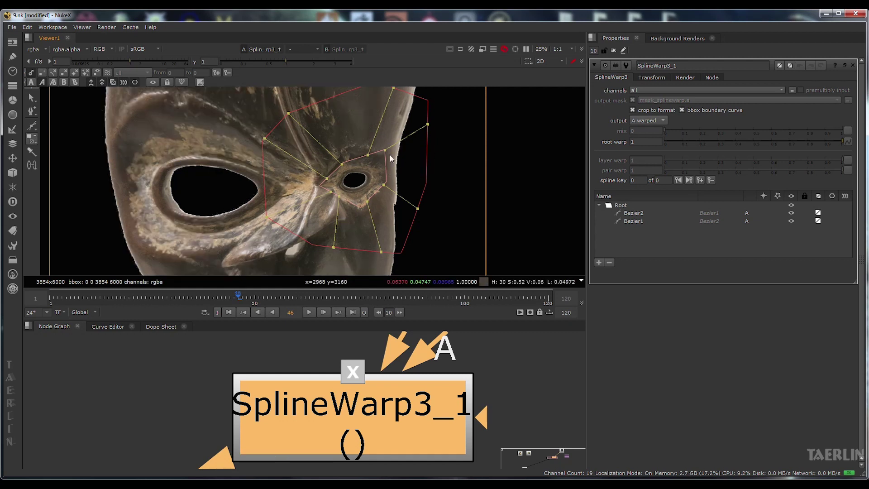
{"action": "left_click", "coordinate": [324, 178]}
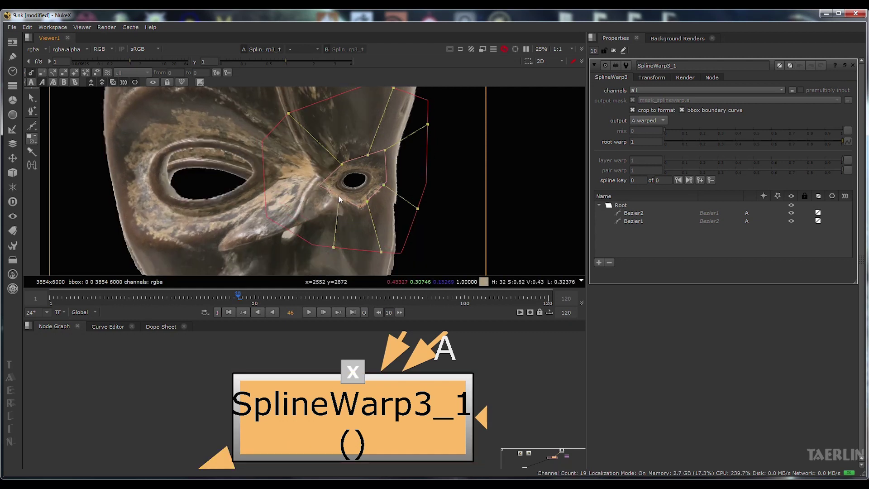
{"action": "left_click", "coordinate": [339, 197]}
{"action": "left_click", "coordinate": [367, 202]}
{"action": "left_click", "coordinate": [367, 155]}
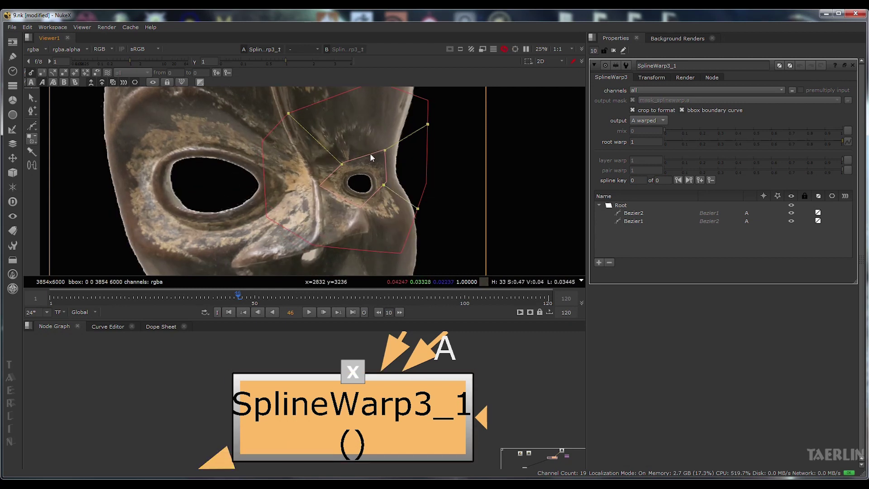
{"action": "left_click", "coordinate": [342, 164]}
{"action": "left_click", "coordinate": [384, 150]}
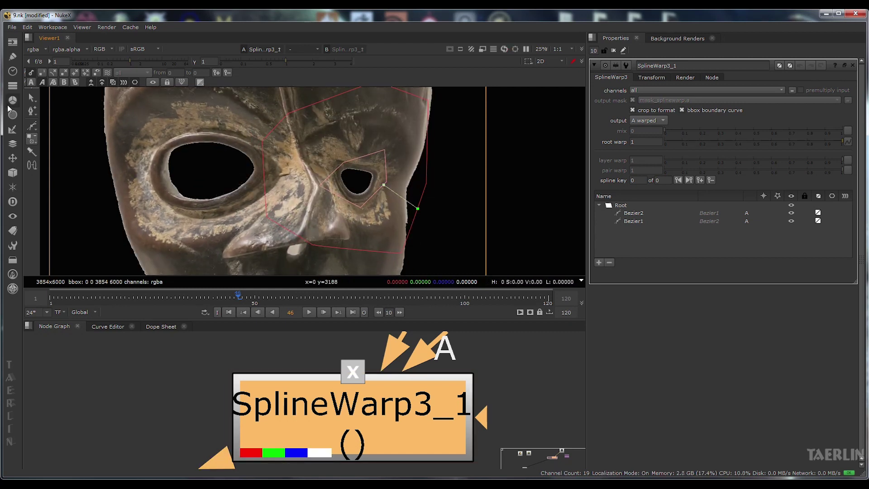
Step: Move the remaining correspondence point's outer end up along the outer eye shape's outside edge
{"action": "left_click_drag", "start_coordinate": [418, 209], "coordinate": [444, 132]}
{"action": "scroll", "coordinate": [356, 192], "scroll_direction": "down", "scroll_amount": 1}
{"action": "scroll", "coordinate": [356, 192], "scroll_direction": "down", "scroll_amount": 4}
{"action": "scroll", "coordinate": [379, 227], "scroll_direction": "down", "scroll_amount": 2}
{"action": "scroll", "coordinate": [379, 227], "scroll_direction": "up", "scroll_amount": 5}
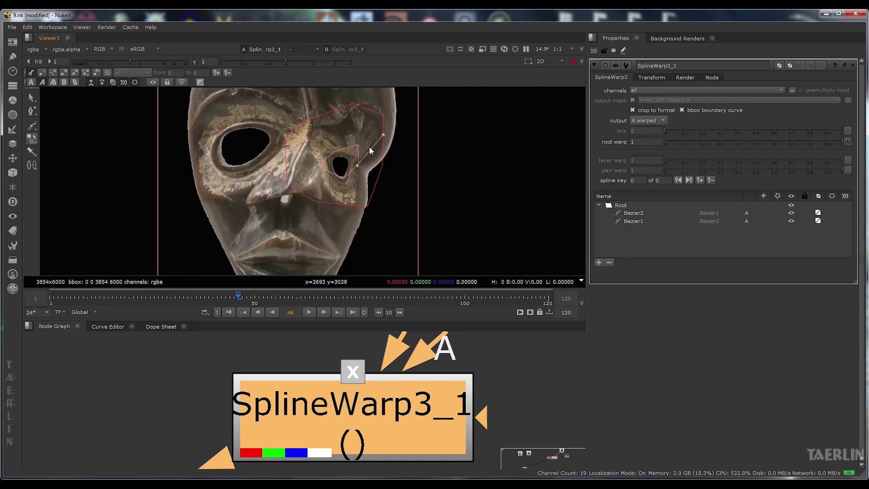
{"action": "scroll", "coordinate": [370, 151], "scroll_direction": "up", "scroll_amount": 5}
{"action": "scroll", "coordinate": [417, 200], "scroll_direction": "down", "scroll_amount": 5}
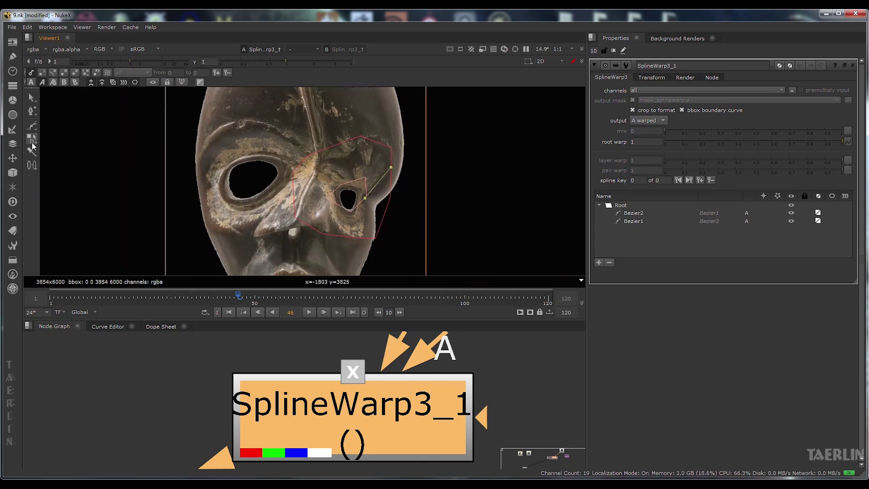
Step: Delete both joined shapes, Bezier1 and Bezier2, from the SplineWarp node
{"action": "right_click", "coordinate": [30, 141]}
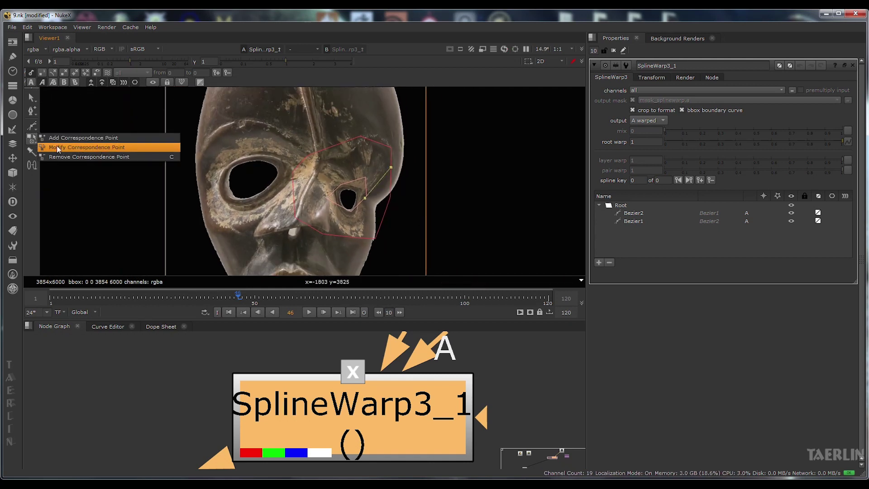
{"action": "left_click", "coordinate": [103, 157]}
{"action": "left_click", "coordinate": [634, 220]}
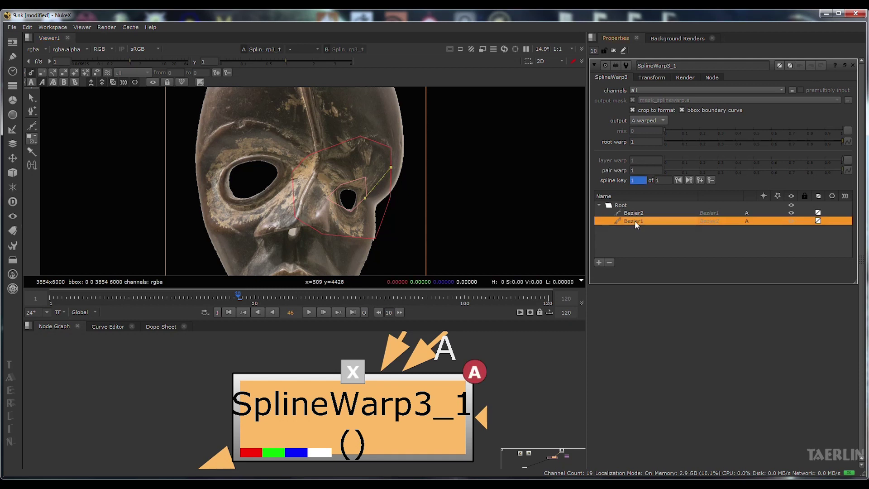
{"action": "left_click", "coordinate": [609, 264]}
{"action": "left_click", "coordinate": [634, 214]}
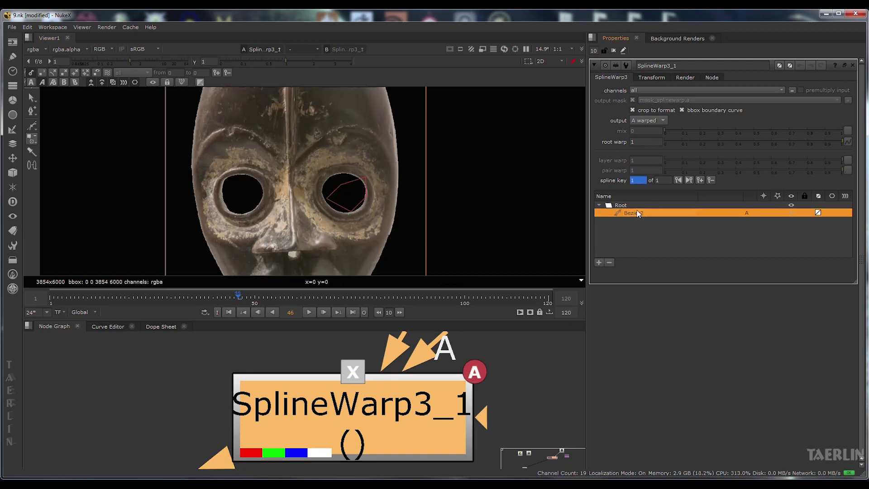
{"action": "left_click", "coordinate": [610, 262]}
Step: Draw a closed eight-point Bezier shape around the edge of the mask's left-hand eye hole
{"action": "scroll", "coordinate": [370, 196], "scroll_direction": "up", "scroll_amount": 5}
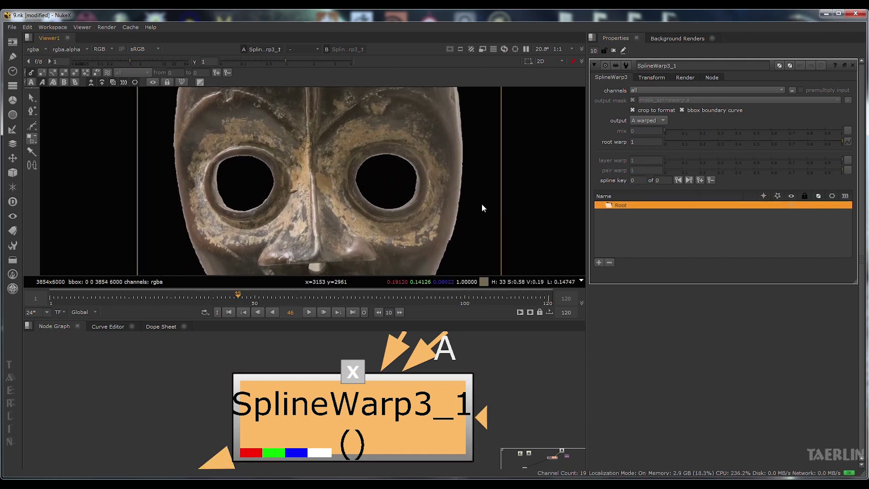
{"action": "left_click_drag", "start_coordinate": [370, 202], "coordinate": [364, 175]}
{"action": "scroll", "coordinate": [376, 154], "scroll_direction": "down", "scroll_amount": 1}
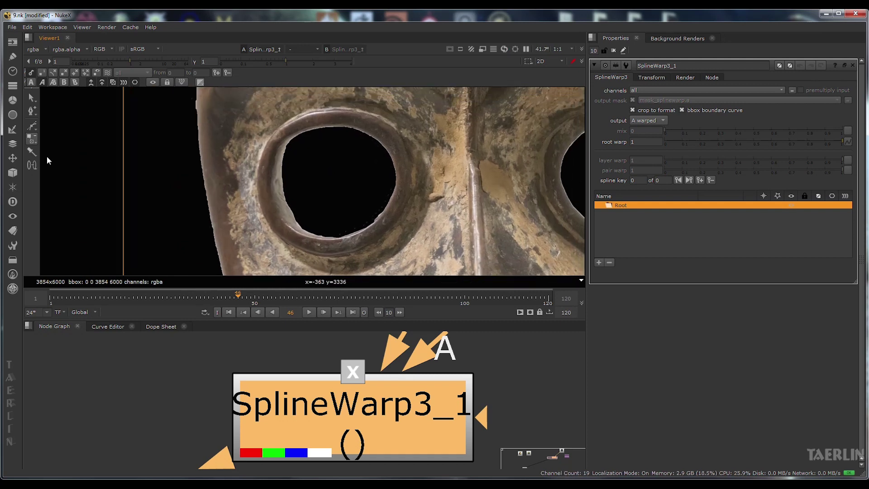
{"action": "left_click_drag", "start_coordinate": [31, 128], "coordinate": [84, 131]}
{"action": "left_click", "coordinate": [285, 144]}
{"action": "left_click", "coordinate": [280, 177]}
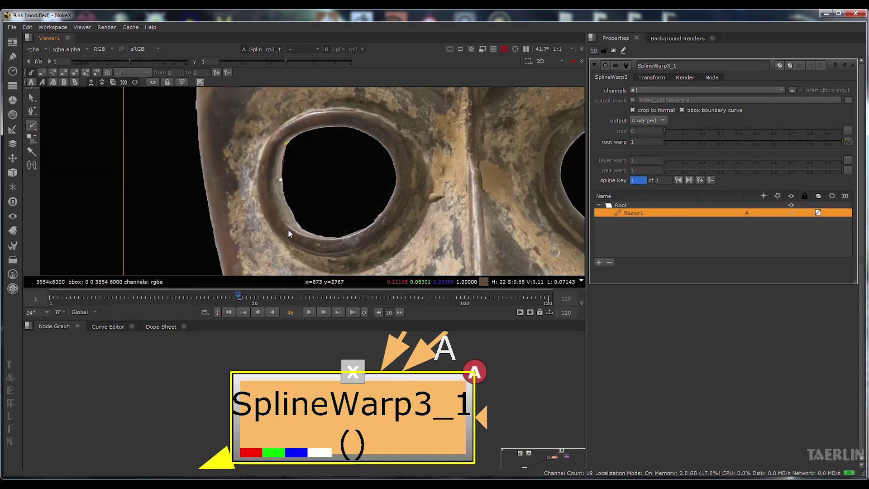
{"action": "left_click", "coordinate": [314, 233]}
{"action": "left_click", "coordinate": [358, 231]}
{"action": "left_click", "coordinate": [389, 200]}
{"action": "left_click", "coordinate": [392, 154]}
{"action": "left_click", "coordinate": [341, 126]}
{"action": "key", "text": "Return"}
Step: Select all points of the new eye hole shape and smooth them into rounded curves
{"action": "left_click_drag", "start_coordinate": [232, 99], "coordinate": [398, 244]}
{"action": "key", "text": "z"}
{"action": "key", "text": "z"}
{"action": "key", "text": "z"}
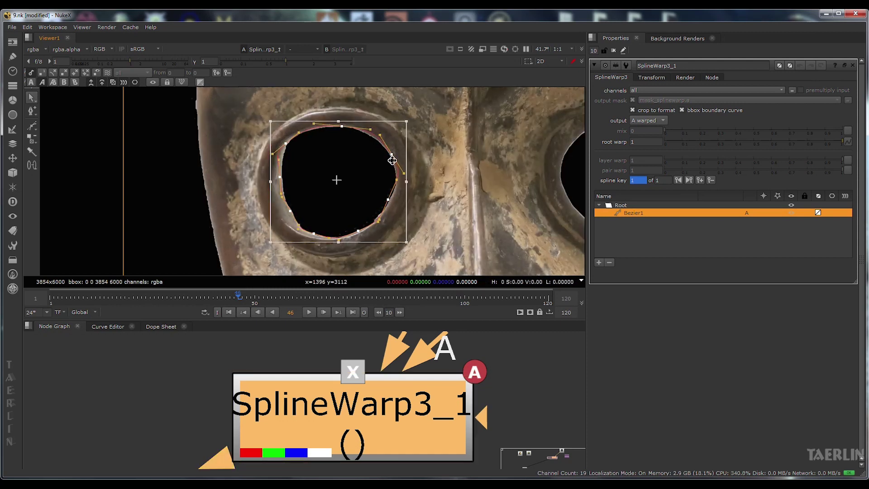
Step: Adjust the shape's points and tangent handles so the curve closely follows the rim of the left-hand eye hole
{"action": "scroll", "coordinate": [299, 181], "scroll_direction": "up", "scroll_amount": 3}
{"action": "left_click", "coordinate": [290, 152]}
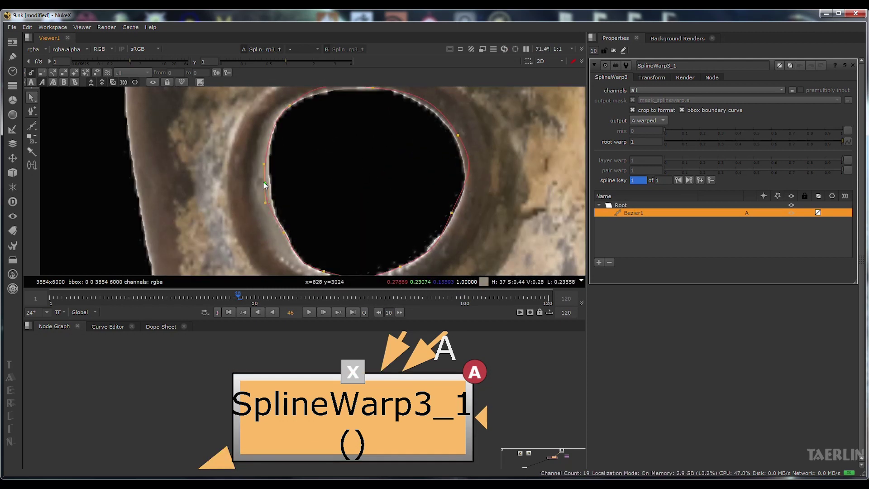
{"action": "left_click_drag", "start_coordinate": [265, 183], "coordinate": [268, 181]}
{"action": "scroll", "coordinate": [283, 199], "scroll_direction": "down", "scroll_amount": 3}
{"action": "scroll", "coordinate": [390, 165], "scroll_direction": "up", "scroll_amount": 4}
{"action": "left_click_drag", "start_coordinate": [406, 165], "coordinate": [400, 178]}
{"action": "scroll", "coordinate": [430, 225], "scroll_direction": "down", "scroll_amount": 3}
{"action": "scroll", "coordinate": [428, 144], "scroll_direction": "up", "scroll_amount": 4}
{"action": "left_click", "coordinate": [285, 110]}
{"action": "left_click_drag", "start_coordinate": [216, 103], "coordinate": [263, 108]}
{"action": "left_click_drag", "start_coordinate": [353, 117], "coordinate": [336, 116]}
{"action": "scroll", "coordinate": [412, 140], "scroll_direction": "down", "scroll_amount": 4}
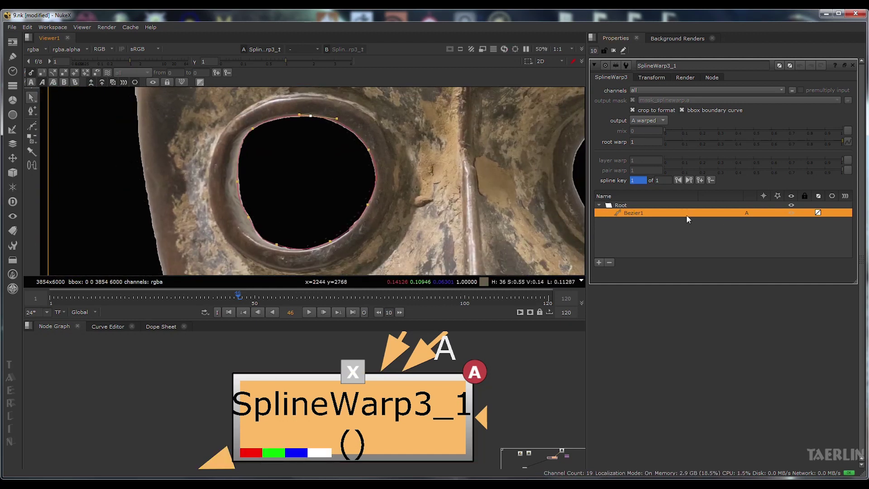
Step: Open the duplicate, delete and move options for the Bezier1 shape
{"action": "right_click", "coordinate": [687, 216]}
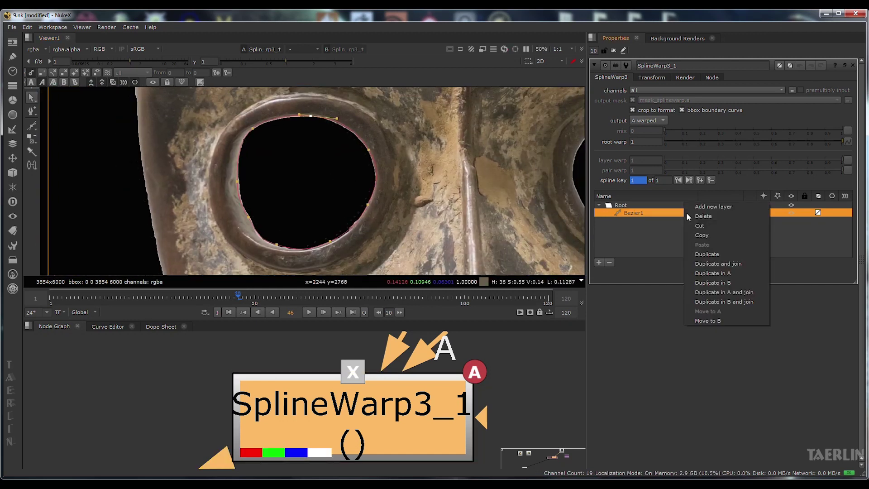
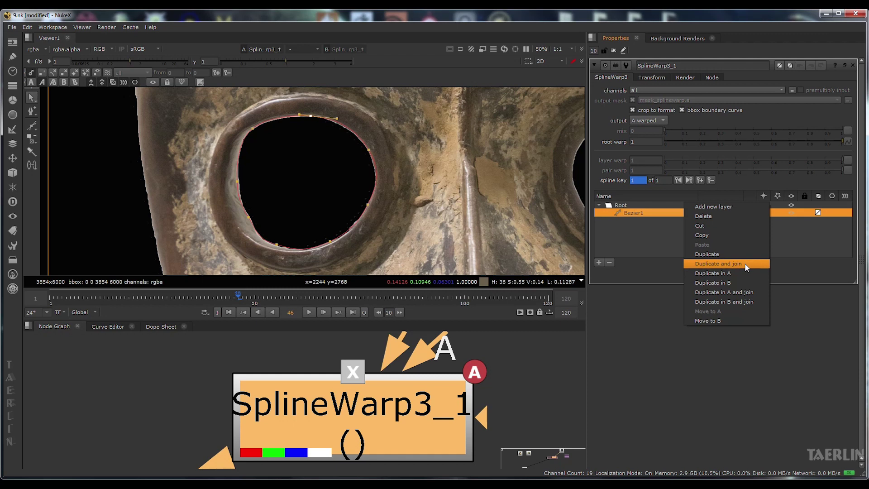
Step: Duplicate Bezier1 in A as a joined curve and pull the duplicate's points outward to enlarge the left-hand eye hole
{"action": "left_click", "coordinate": [747, 292]}
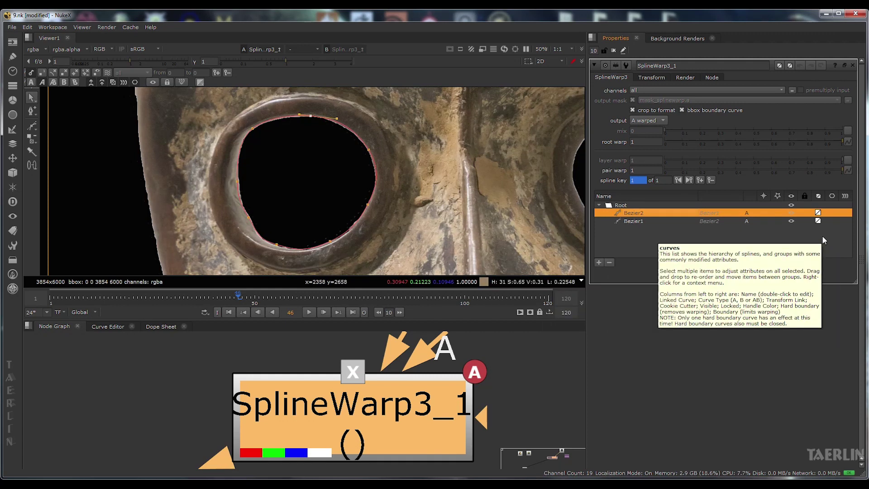
{"action": "scroll", "coordinate": [316, 168], "scroll_direction": "down", "scroll_amount": 3}
{"action": "left_click_drag", "start_coordinate": [315, 148], "coordinate": [314, 121]}
{"action": "left_click_drag", "start_coordinate": [348, 168], "coordinate": [389, 163]}
{"action": "left_click_drag", "start_coordinate": [348, 201], "coordinate": [389, 238]}
{"action": "left_click_drag", "start_coordinate": [294, 224], "coordinate": [273, 261]}
{"action": "left_click_drag", "start_coordinate": [271, 187], "coordinate": [218, 177]}
{"action": "left_click_drag", "start_coordinate": [280, 156], "coordinate": [246, 123]}
{"action": "scroll", "coordinate": [381, 218], "scroll_direction": "down", "scroll_amount": 3}
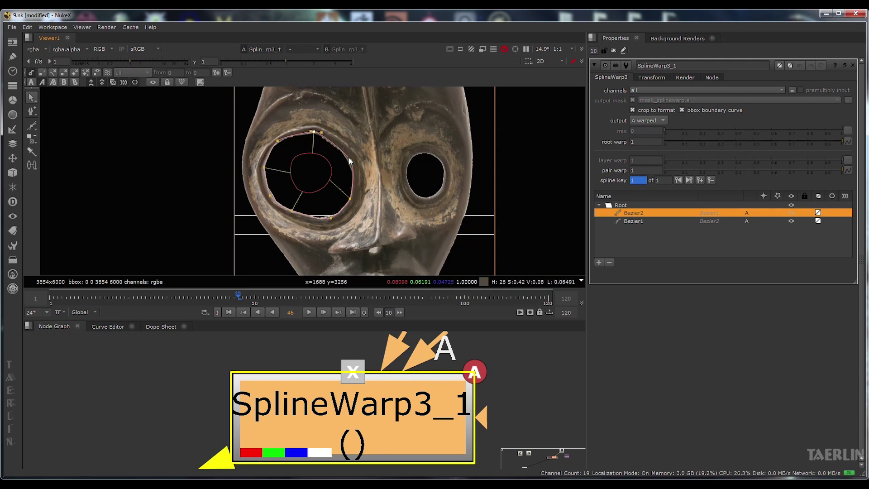
Step: Select all points of the enlarged curve, then rotate it counter-clockwise and scale it up around the eye
{"action": "key", "text": "ctrl+a"}
{"action": "mouse_move", "coordinate": [359, 129]}
{"action": "left_mouse_down"}
{"action": "mouse_move", "coordinate": [370, 116]}
{"action": "mouse_move", "coordinate": [346, 133]}
{"action": "left_mouse_up"}
{"action": "left_click_drag", "start_coordinate": [332, 230], "coordinate": [423, 168]}
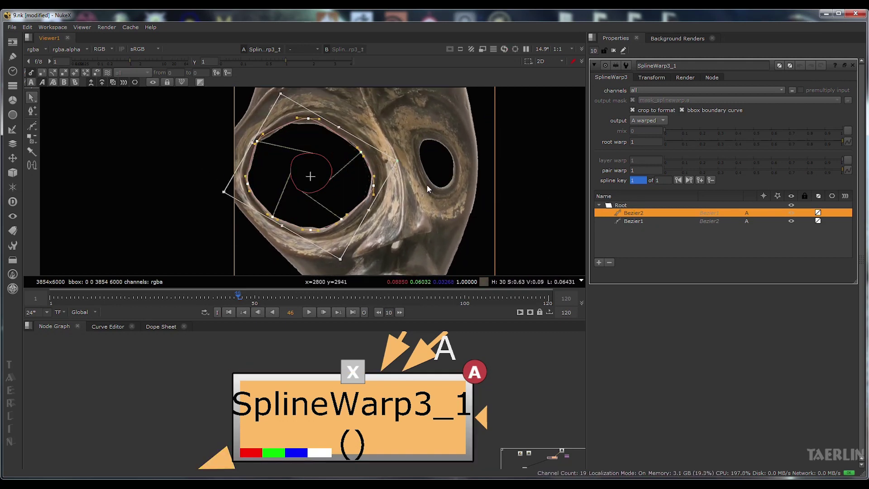
{"action": "left_click", "coordinate": [67, 107]}
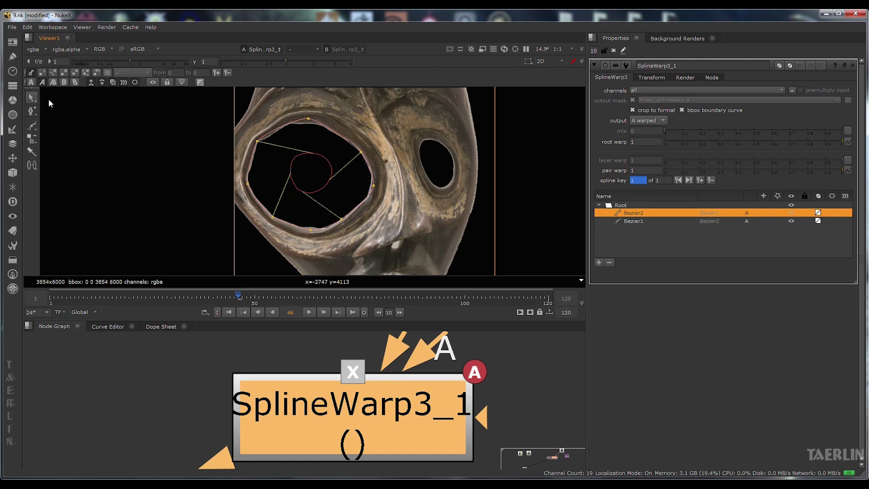
Step: View the A and B outputs of the spline warp, try detaching the node's B input and undo that
{"action": "left_click_drag", "start_coordinate": [465, 356], "coordinate": [433, 386]}
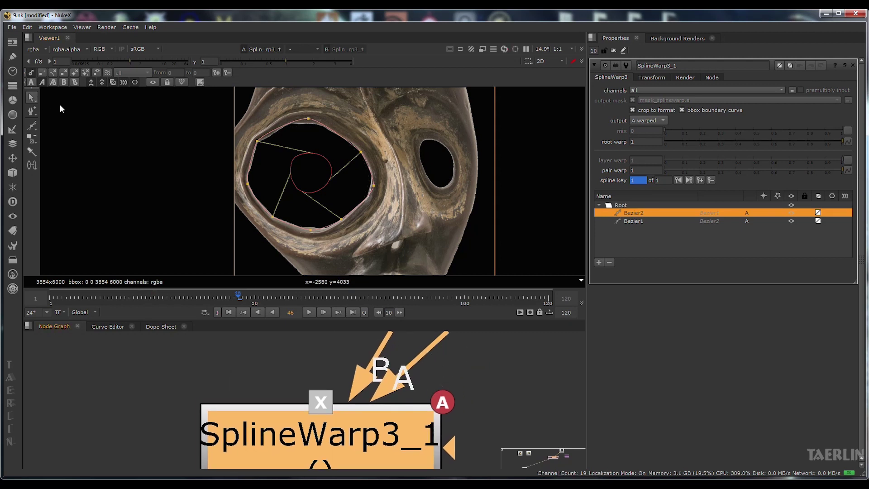
{"action": "left_click", "coordinate": [31, 82]}
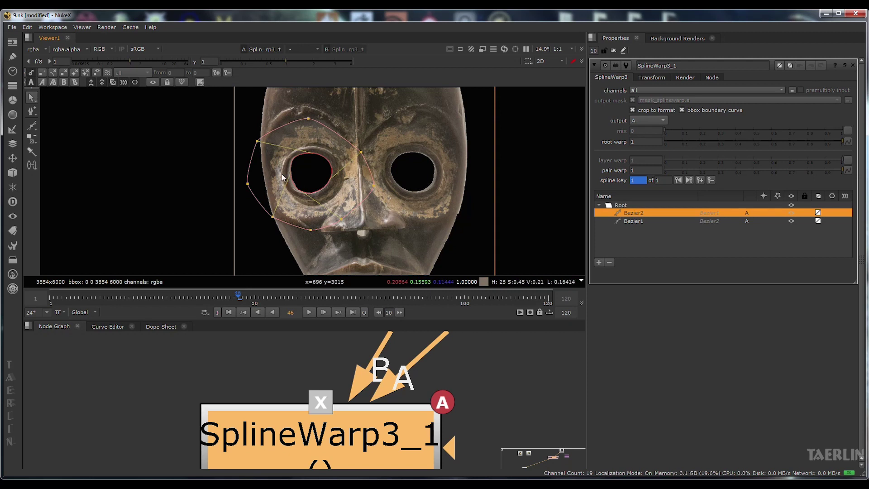
{"action": "left_click", "coordinate": [63, 83]}
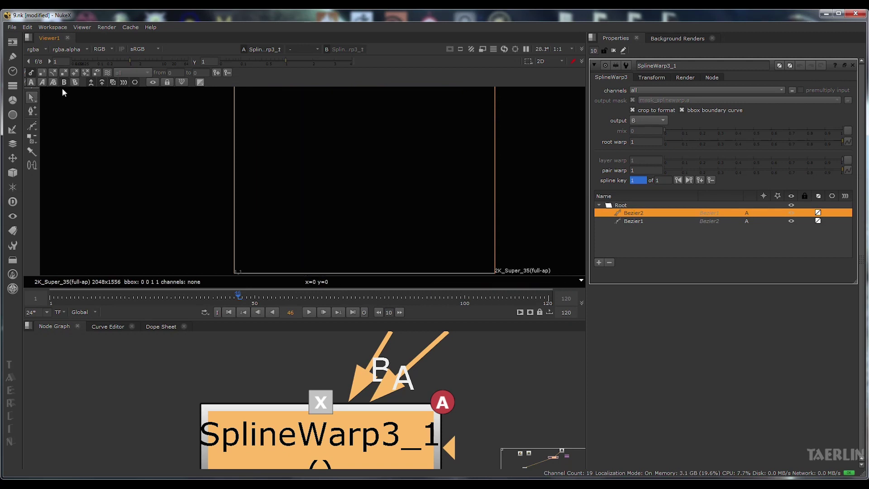
{"action": "left_click_drag", "start_coordinate": [379, 349], "coordinate": [104, 383]}
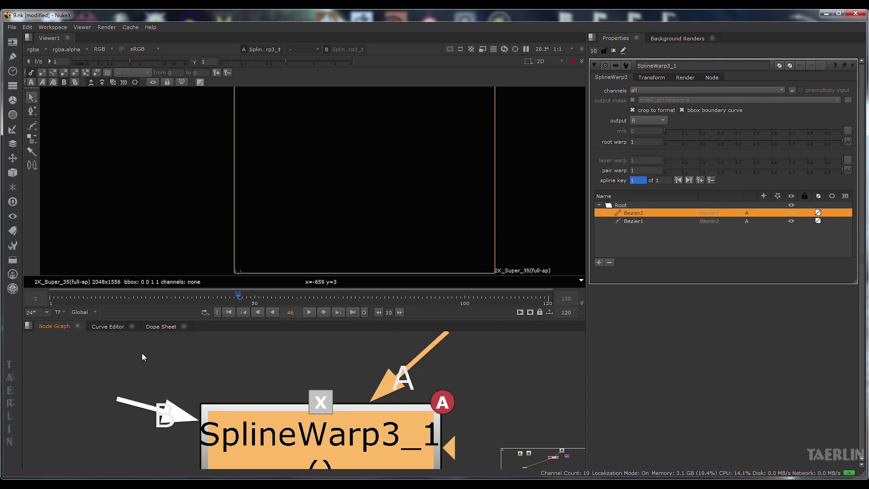
{"action": "key", "text": "ctrl+z"}
Step: View the B warped and AB morph outputs, retry detaching the B input and undo it, and return to A warped
{"action": "left_click", "coordinate": [74, 82]}
{"action": "left_click_drag", "start_coordinate": [384, 345], "coordinate": [123, 362]}
{"action": "key", "text": "ctrl+z"}
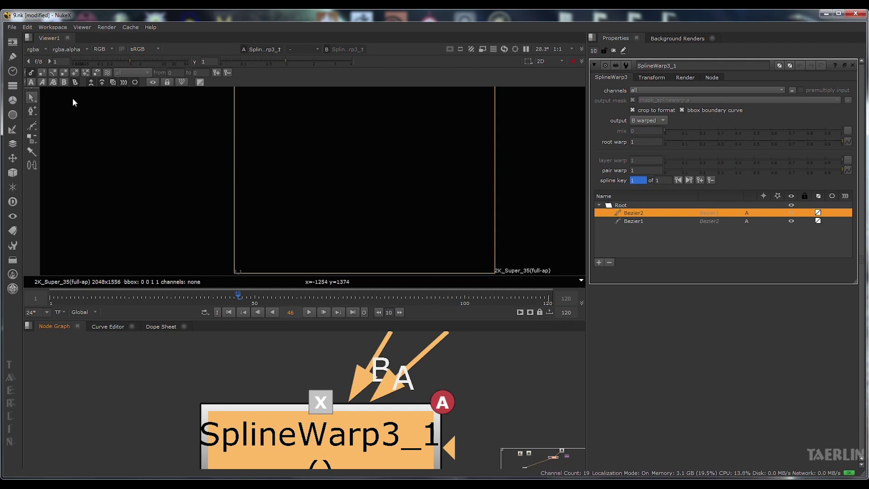
{"action": "left_click", "coordinate": [53, 82]}
{"action": "scroll", "coordinate": [412, 380], "scroll_direction": "up", "scroll_amount": 5}
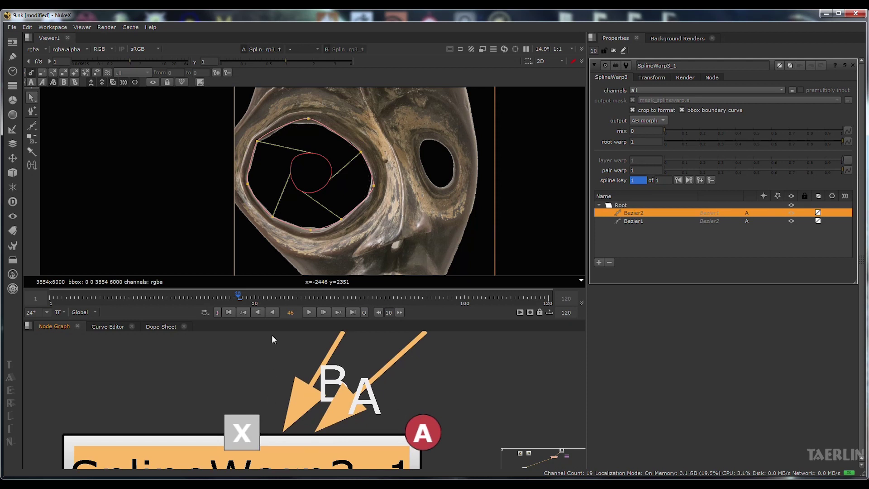
{"action": "left_click", "coordinate": [42, 82]}
{"action": "left_click_drag", "start_coordinate": [184, 183], "coordinate": [190, 170]}
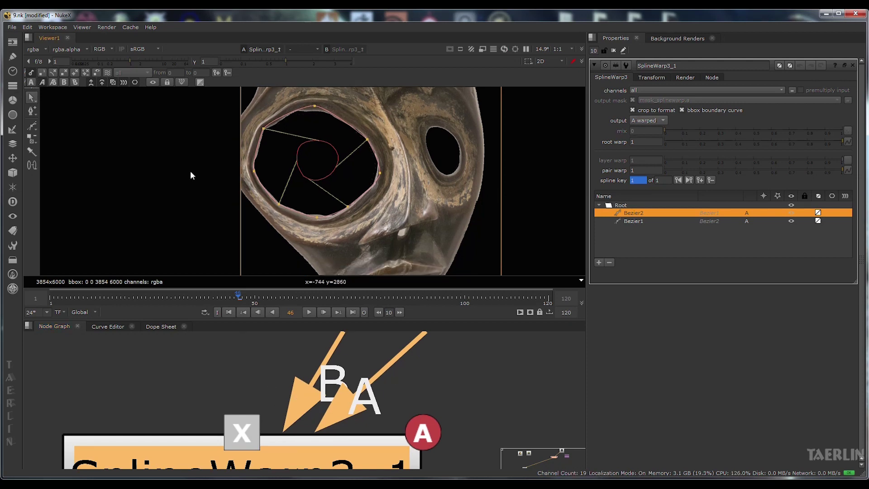
Step: Hide and show the source curves, and after them the destination curves, over the warped mask
{"action": "left_click", "coordinate": [91, 82]}
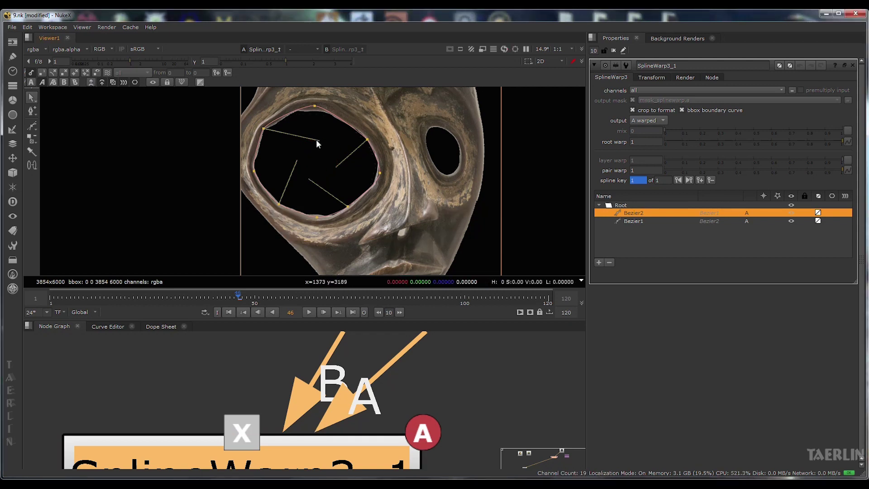
{"action": "left_click", "coordinate": [101, 81]}
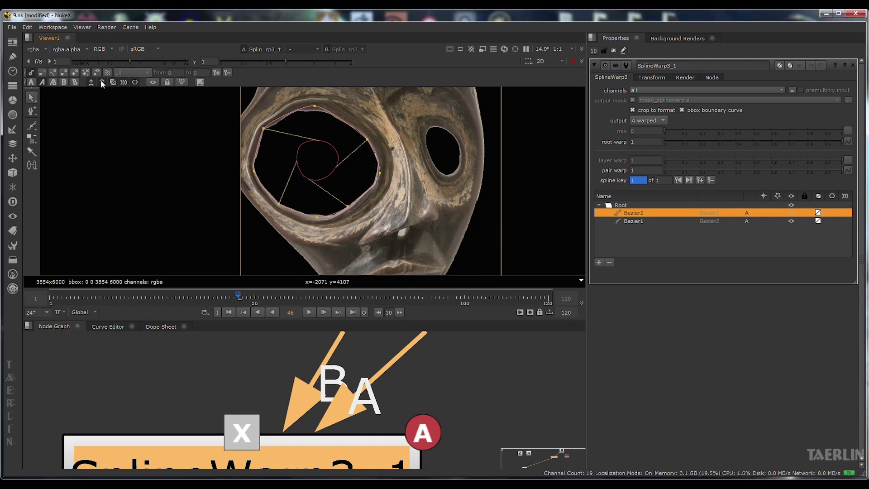
{"action": "left_click", "coordinate": [101, 82]}
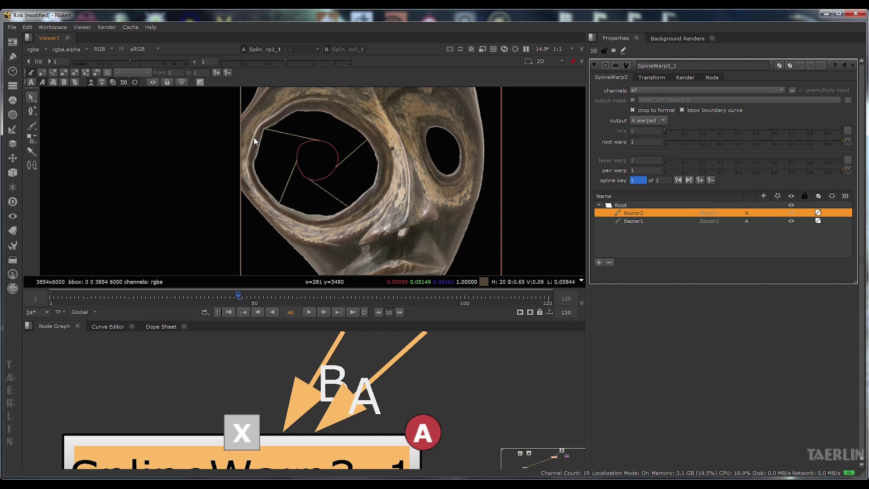
{"action": "left_click", "coordinate": [100, 83]}
Step: Switch to output A, toggle the destination and source curves over the unwarped mask, and return to A warped
{"action": "left_click", "coordinate": [32, 83]}
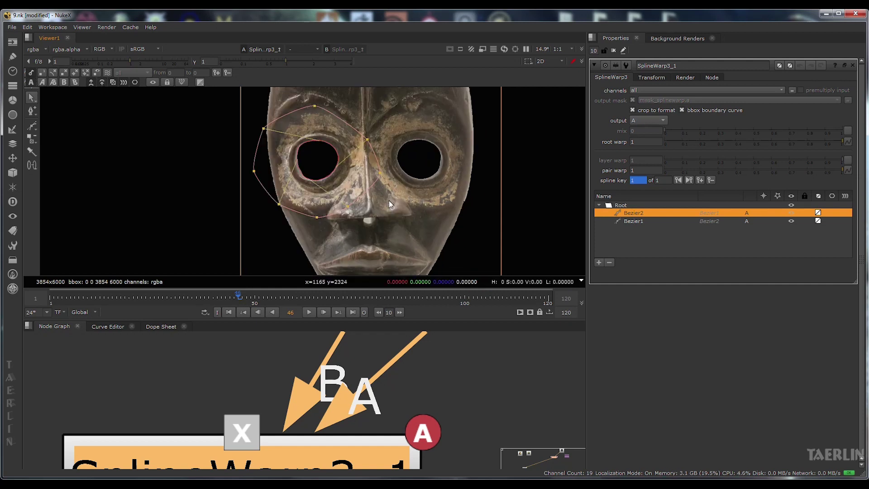
{"action": "scroll", "coordinate": [216, 153], "scroll_direction": "up", "scroll_amount": 3}
{"action": "left_click_drag", "start_coordinate": [216, 152], "coordinate": [157, 149]}
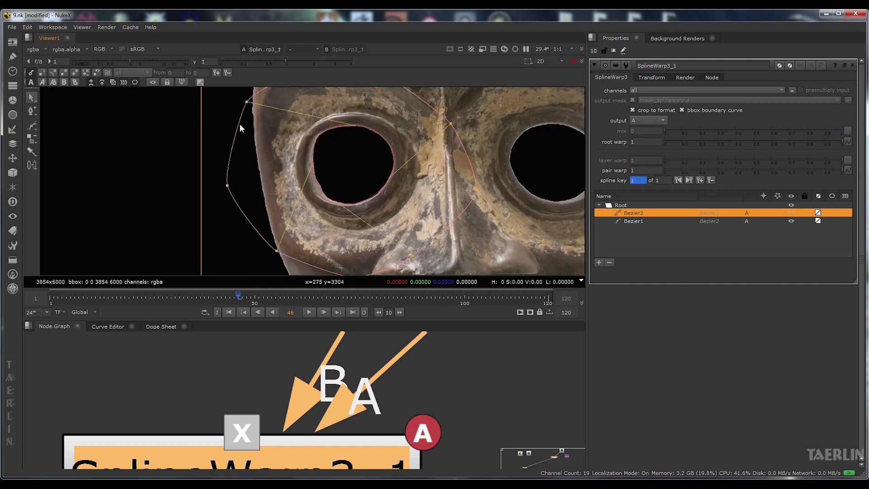
{"action": "left_click", "coordinate": [102, 82]}
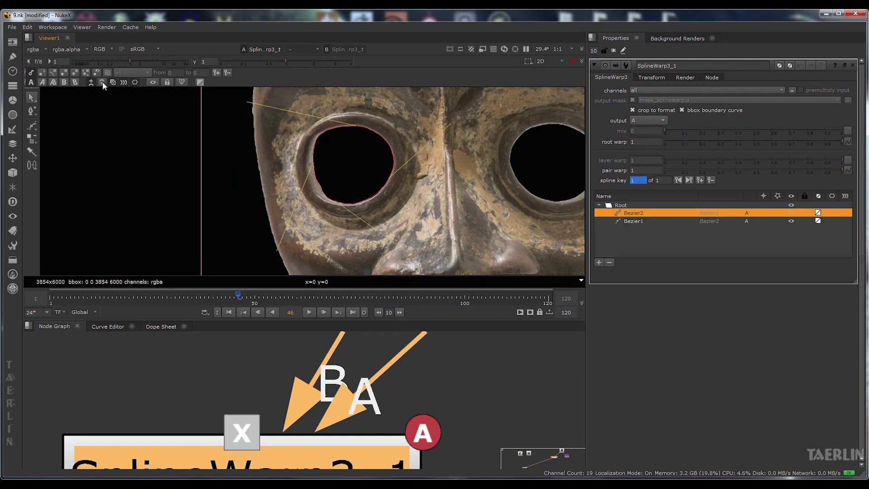
{"action": "scroll", "coordinate": [297, 219], "scroll_direction": "down", "scroll_amount": 2}
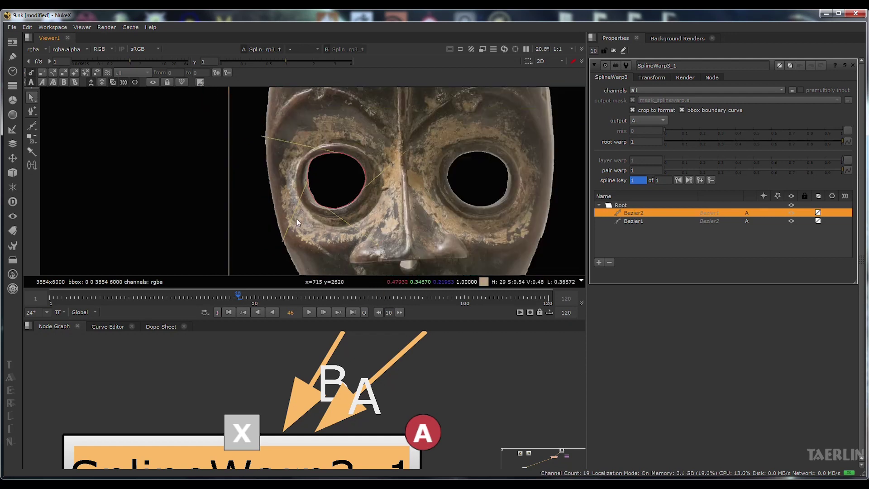
{"action": "left_click", "coordinate": [101, 82]}
{"action": "left_click", "coordinate": [102, 82]}
{"action": "left_click", "coordinate": [100, 81]}
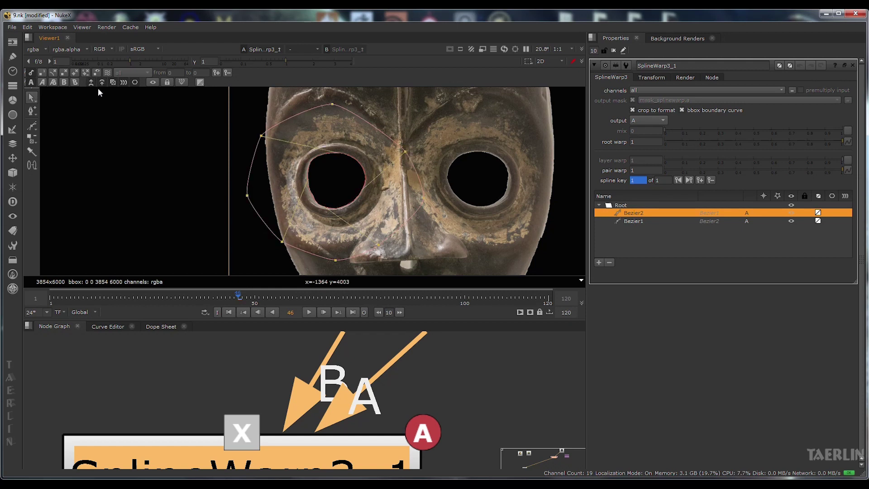
{"action": "left_click", "coordinate": [93, 83]}
{"action": "left_click", "coordinate": [93, 83]}
{"action": "left_click", "coordinate": [42, 82]}
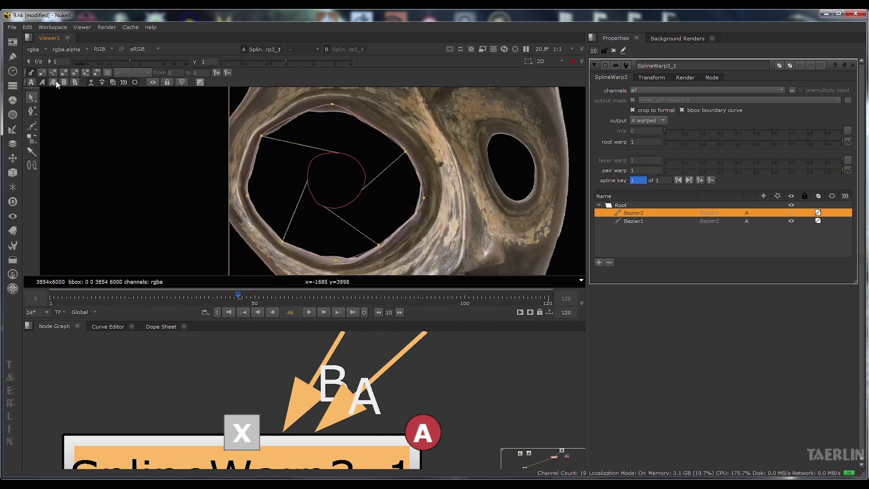
Step: Alternate the selection between Bezier1 and Bezier2 to compare the points of the inner and outer curves
{"action": "left_click", "coordinate": [667, 220]}
{"action": "left_click", "coordinate": [663, 210]}
{"action": "left_click", "coordinate": [665, 221]}
{"action": "left_click", "coordinate": [665, 213]}
{"action": "left_click", "coordinate": [665, 222]}
{"action": "left_click", "coordinate": [664, 212]}
{"action": "left_click", "coordinate": [665, 222]}
{"action": "left_click", "coordinate": [664, 213]}
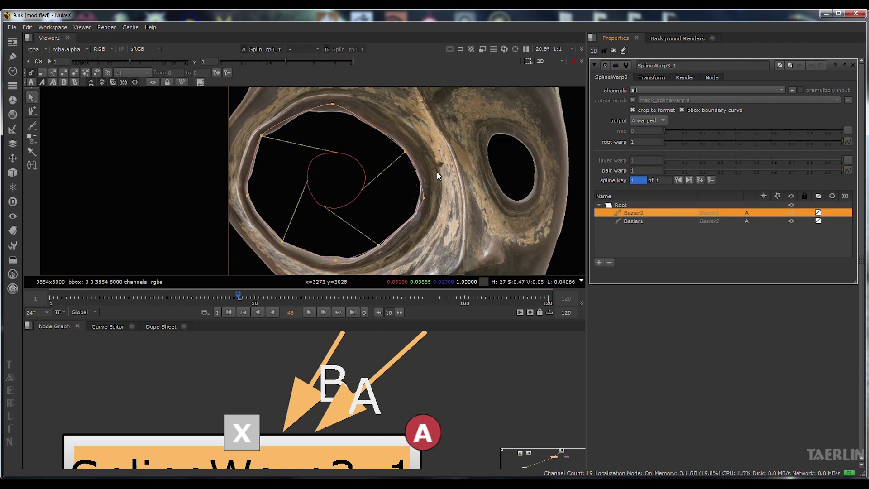
Step: Move a nose-side point of Bezier2 inward and adjust the nose-side points of Bezier1 to reshape the eye warp
{"action": "mouse_move", "coordinate": [426, 197]}
{"action": "left_mouse_down"}
{"action": "mouse_move", "coordinate": [398, 196]}
{"action": "mouse_move", "coordinate": [417, 195]}
{"action": "left_mouse_up"}
{"action": "left_click", "coordinate": [646, 222]}
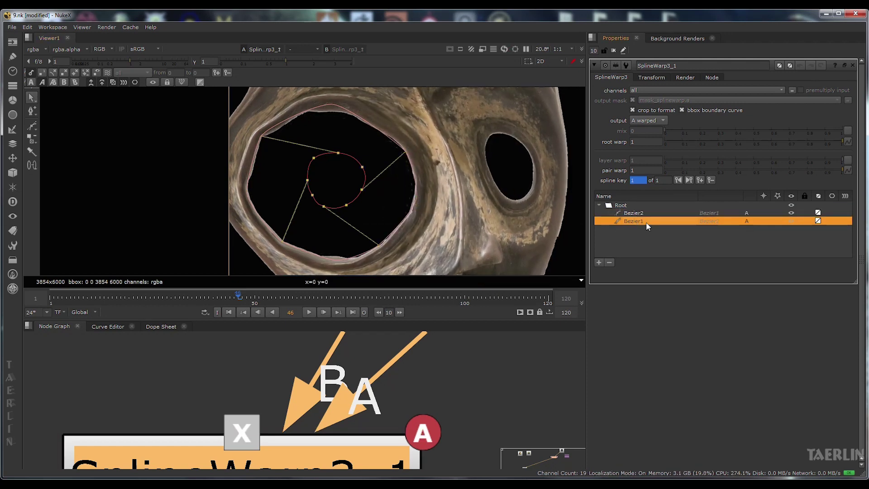
{"action": "left_click", "coordinate": [357, 187]}
{"action": "left_click_drag", "start_coordinate": [358, 186], "coordinate": [363, 164]}
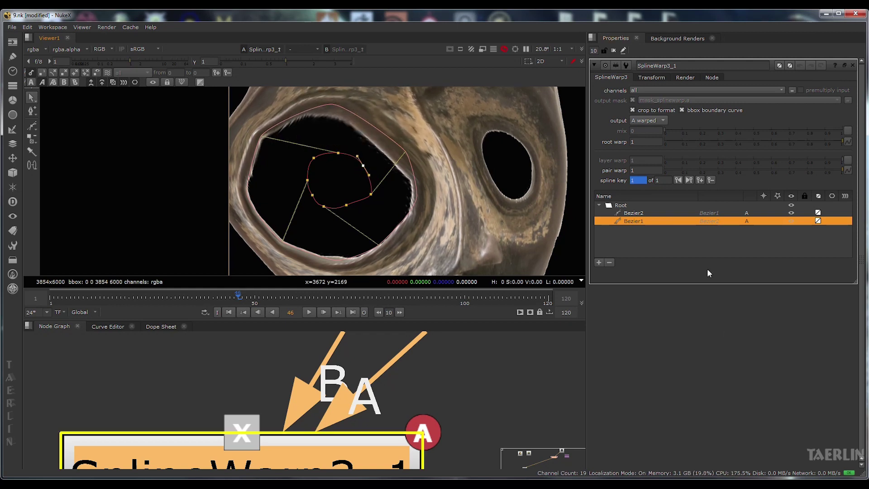
{"action": "left_click", "coordinate": [642, 222]}
{"action": "left_click", "coordinate": [643, 212]}
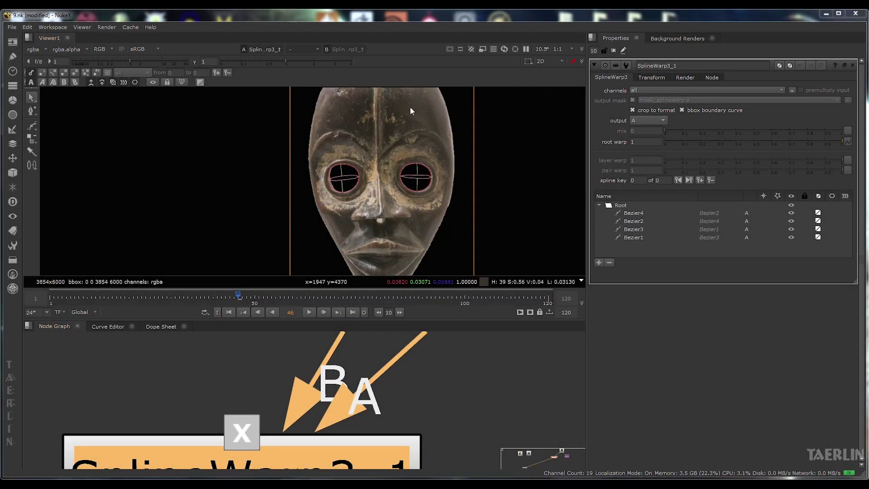
Step: Toggle the viewer overlay and switch the output of the narrowed-eyes setup to A warped
{"action": "key", "text": "q"}
{"action": "scroll", "coordinate": [403, 190], "scroll_direction": "up", "scroll_amount": 3}
{"action": "scroll", "coordinate": [235, 268], "scroll_direction": "down", "scroll_amount": 1}
{"action": "key", "text": "q"}
{"action": "left_click", "coordinate": [43, 82]}
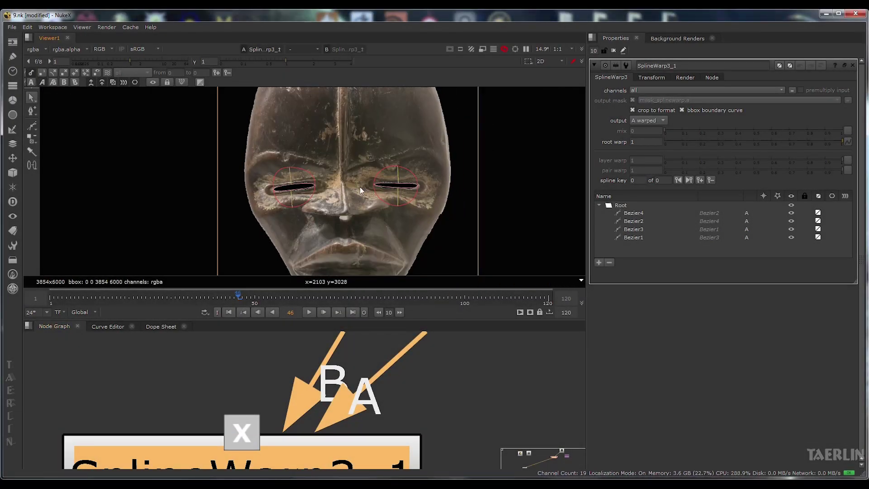
Step: Compare the original A output with A warped while viewing the whole mask
{"action": "scroll", "coordinate": [349, 174], "scroll_direction": "down", "scroll_amount": 2}
{"action": "left_click", "coordinate": [33, 82]}
{"action": "left_click", "coordinate": [42, 83]}
{"action": "left_click", "coordinate": [31, 82]}
{"action": "left_click", "coordinate": [42, 83]}
{"action": "left_click", "coordinate": [32, 82]}
{"action": "left_click", "coordinate": [32, 82]}
{"action": "left_click", "coordinate": [32, 81]}
{"action": "left_click", "coordinate": [33, 81]}
{"action": "left_click", "coordinate": [30, 82]}
{"action": "left_click", "coordinate": [30, 82]}
{"action": "left_click", "coordinate": [30, 82]}
{"action": "left_click", "coordinate": [33, 83]}
Step: Hide the curve overlay, compare the mask with and without the eye warp, and show the overlay again
{"action": "key", "text": "o"}
{"action": "left_click", "coordinate": [31, 82]}
{"action": "left_click", "coordinate": [30, 82]}
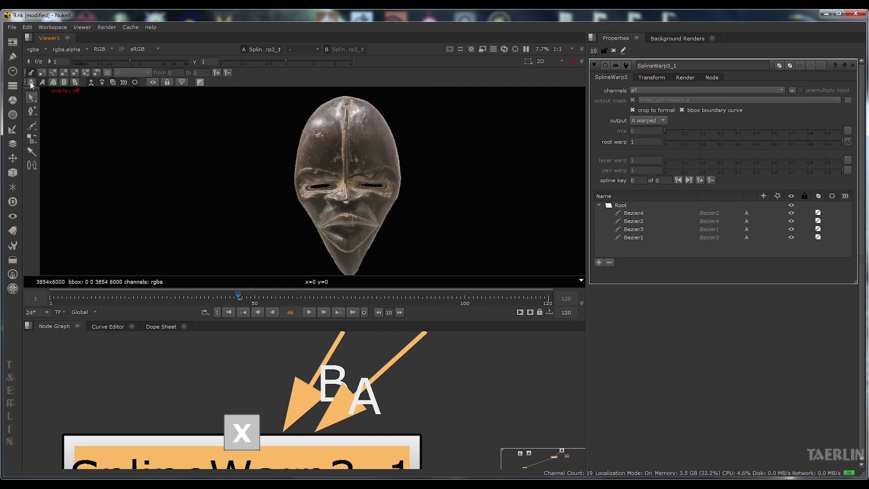
{"action": "left_click", "coordinate": [35, 83]}
{"action": "left_click", "coordinate": [34, 82]}
{"action": "left_click", "coordinate": [33, 83]}
{"action": "left_click", "coordinate": [32, 82]}
{"action": "left_click", "coordinate": [31, 82]}
{"action": "left_click", "coordinate": [33, 82]}
{"action": "left_click", "coordinate": [34, 83]}
{"action": "key", "text": "o"}
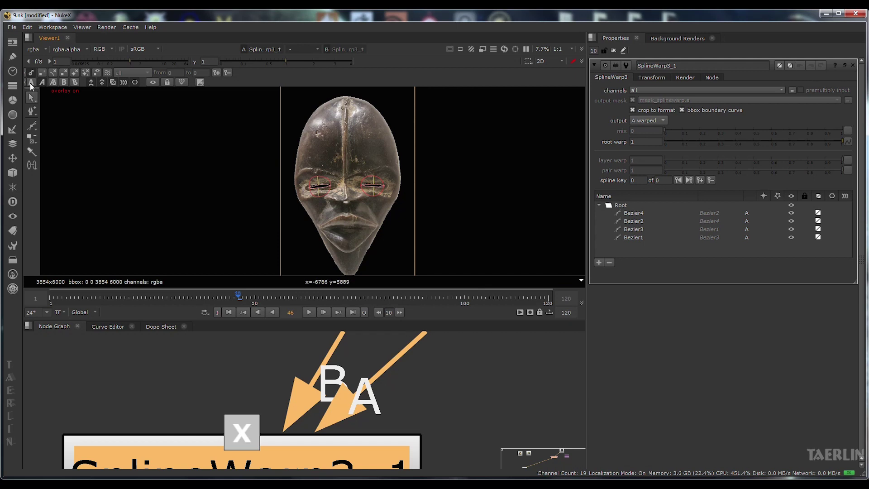
{"action": "scroll", "coordinate": [374, 194], "scroll_direction": "up", "scroll_amount": 2}
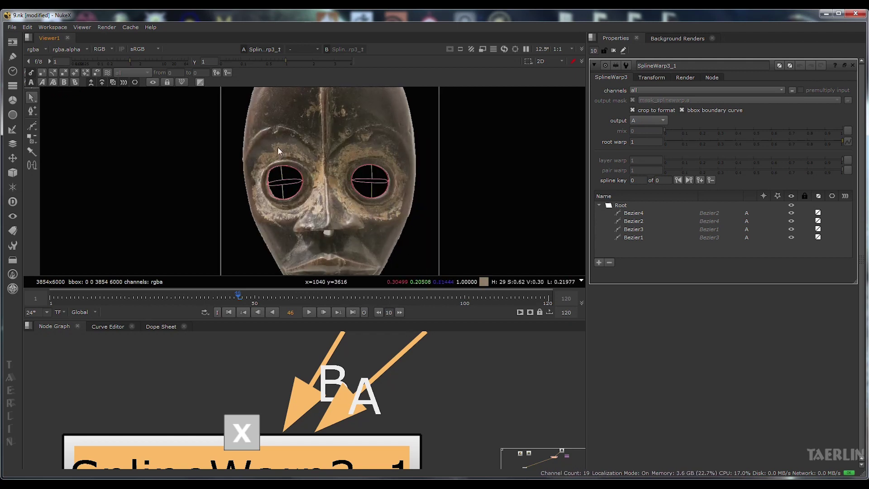
Step: Draw a closed Bezier shape around both eyes, running across the brow and the nose bridge
{"action": "left_click", "coordinate": [32, 126]}
{"action": "left_click", "coordinate": [263, 214]}
{"action": "left_click", "coordinate": [252, 155]}
{"action": "left_click", "coordinate": [324, 151]}
{"action": "left_click", "coordinate": [407, 158]}
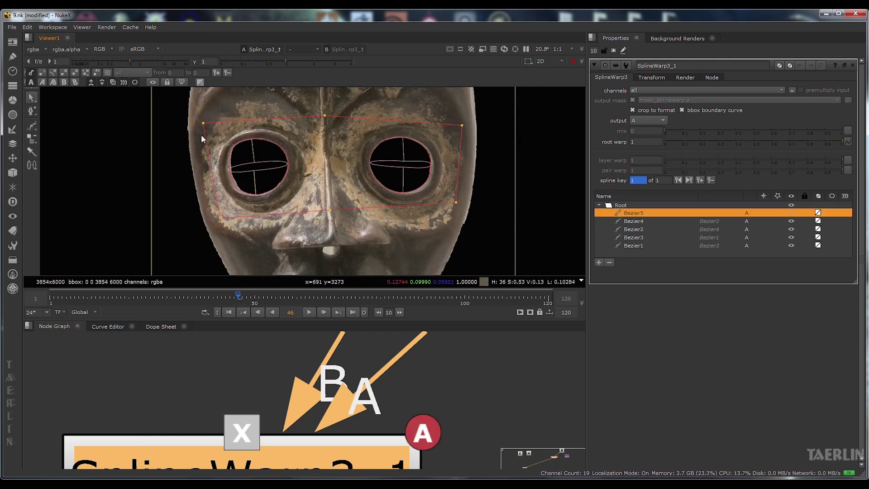
{"action": "left_click", "coordinate": [408, 199]}
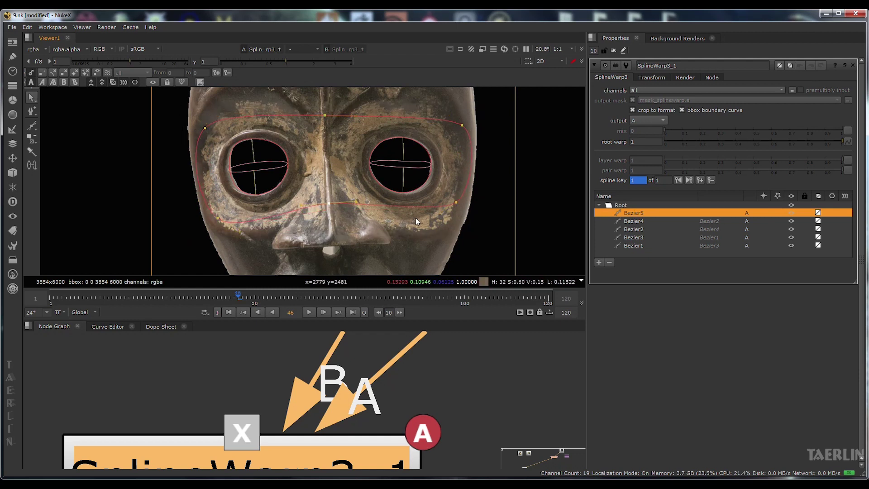
Step: Lower the brow-centre point of the new shape and raise its two upper corner points to fit the eye area
{"action": "left_click_drag", "start_coordinate": [325, 116], "coordinate": [325, 124]}
{"action": "left_click_drag", "start_coordinate": [462, 117], "coordinate": [455, 112]}
{"action": "left_click_drag", "start_coordinate": [205, 128], "coordinate": [207, 125]}
{"action": "scroll", "coordinate": [208, 125], "scroll_direction": "down", "scroll_amount": 1}
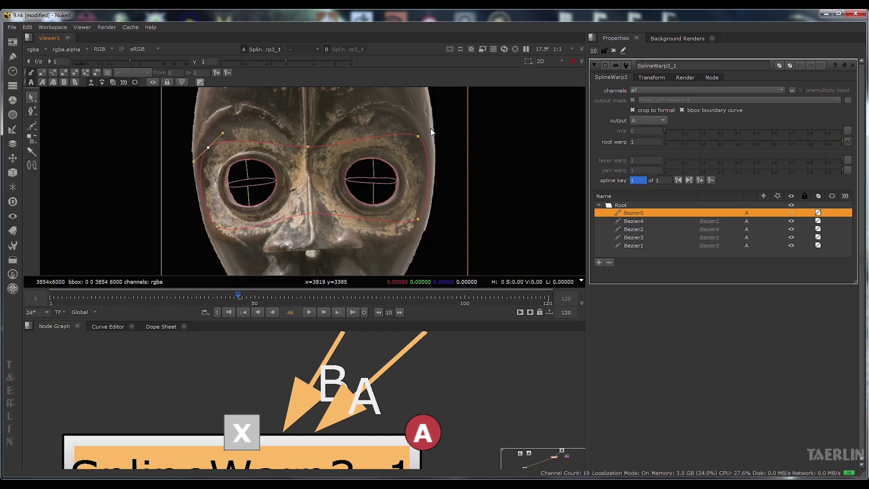
Step: Enable the boundary option for Bezier5 to limit warping to the eye area, and compare the A and A warped outputs
{"action": "left_click", "coordinate": [740, 212]}
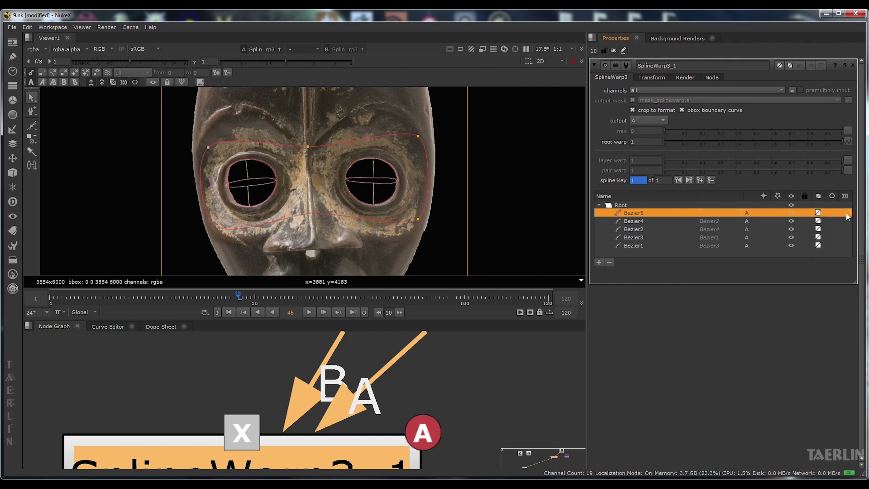
{"action": "left_click", "coordinate": [849, 255]}
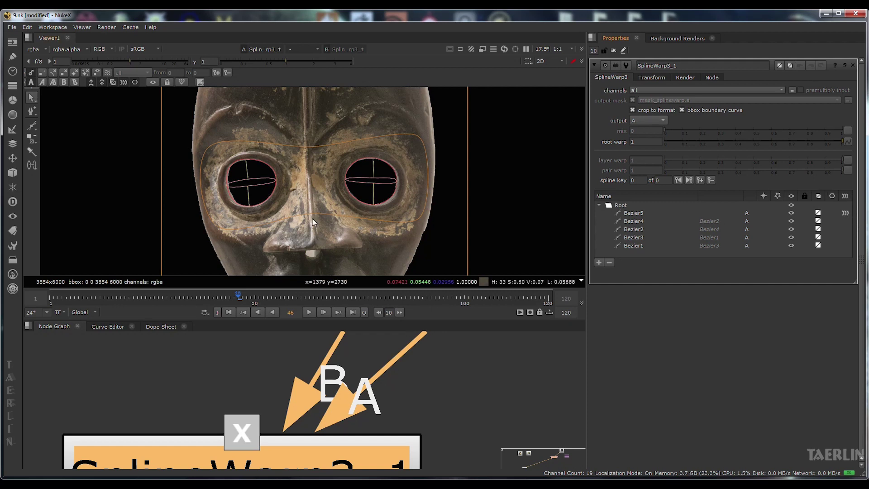
{"action": "scroll", "coordinate": [403, 182], "scroll_direction": "down", "scroll_amount": 3}
{"action": "scroll", "coordinate": [435, 180], "scroll_direction": "up", "scroll_amount": 1}
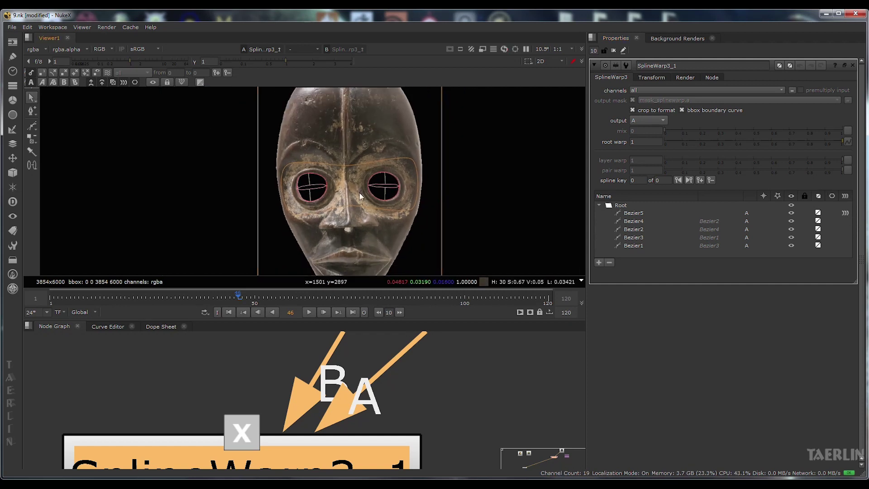
{"action": "left_click", "coordinate": [31, 82]}
{"action": "left_click", "coordinate": [33, 80]}
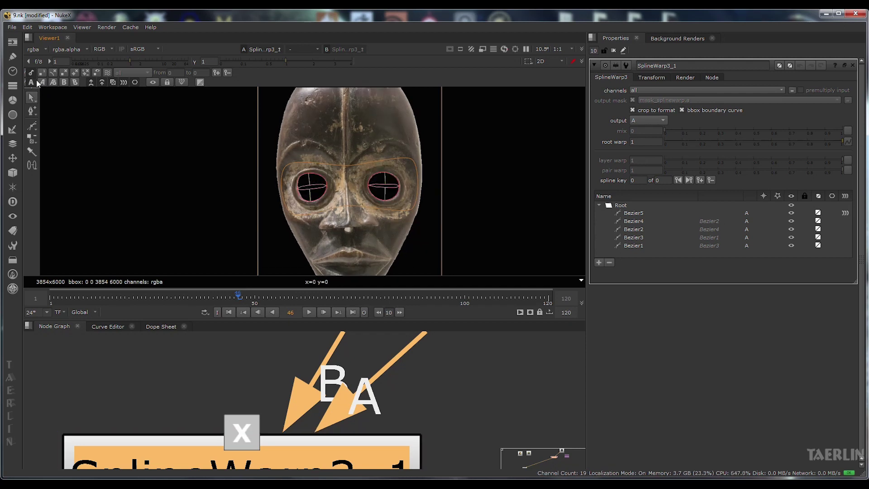
Step: Compare the A and A warped outputs repeatedly to examine the eye warp with Bezier5's soft boundary enabled
{"action": "left_click", "coordinate": [39, 84]}
{"action": "left_click", "coordinate": [30, 83]}
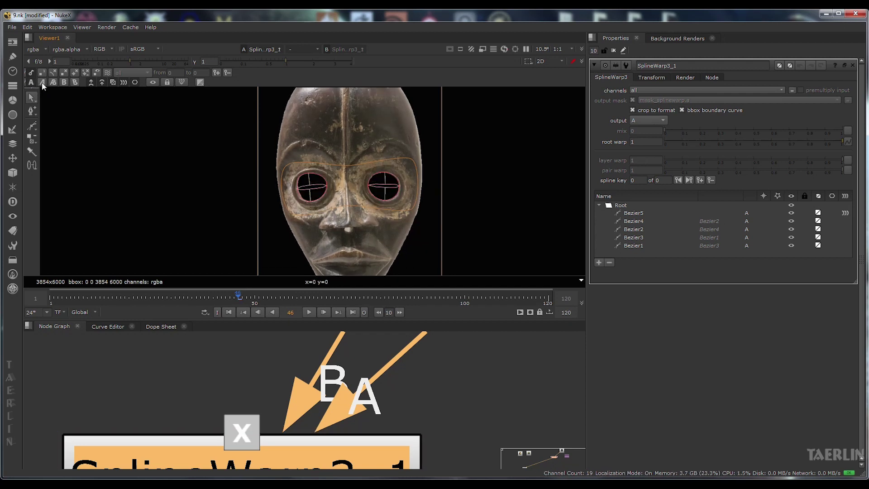
{"action": "left_click", "coordinate": [42, 82]}
{"action": "left_click", "coordinate": [32, 82]}
{"action": "left_click", "coordinate": [42, 83]}
{"action": "left_click", "coordinate": [32, 82]}
{"action": "left_click", "coordinate": [42, 83]}
{"action": "left_click", "coordinate": [43, 82]}
{"action": "left_click", "coordinate": [43, 82]}
{"action": "left_click", "coordinate": [43, 83]}
{"action": "left_click", "coordinate": [43, 82]}
{"action": "left_click", "coordinate": [43, 83]}
Step: Toggle Bezier5's soft boundary off and on while comparing the A and A warped outputs
{"action": "left_click", "coordinate": [849, 218]}
{"action": "left_click", "coordinate": [850, 217]}
{"action": "left_click", "coordinate": [42, 83]}
{"action": "left_click", "coordinate": [43, 82]}
{"action": "left_click", "coordinate": [40, 82]}
{"action": "left_click", "coordinate": [37, 82]}
{"action": "left_click", "coordinate": [847, 212]}
{"action": "left_click", "coordinate": [836, 253]}
{"action": "left_click", "coordinate": [43, 83]}
{"action": "left_click", "coordinate": [42, 82]}
Step: Turn off the soft boundary for Bezier5 and enable its hard boundary instead
{"action": "left_click", "coordinate": [846, 214]}
{"action": "left_click", "coordinate": [845, 216]}
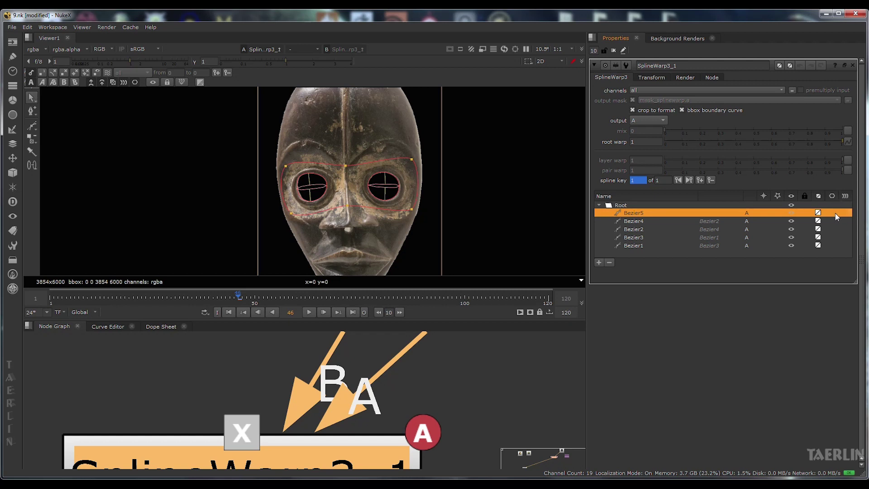
{"action": "left_click", "coordinate": [832, 213]}
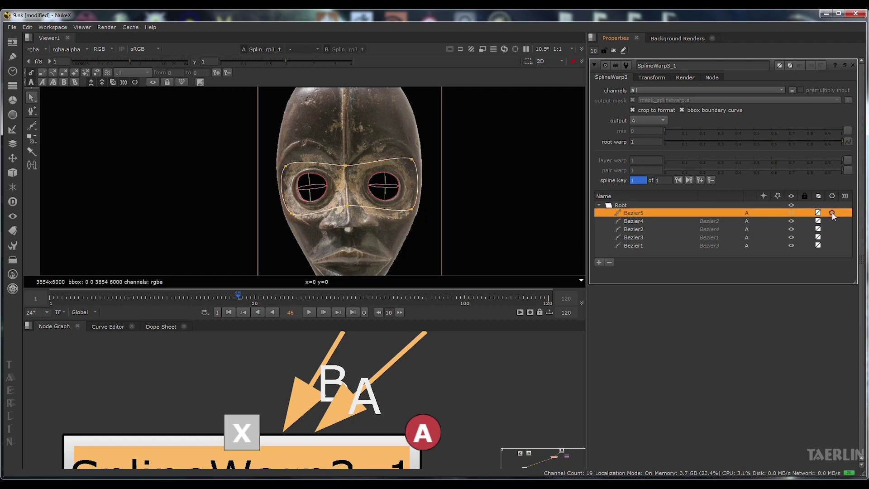
{"action": "left_click", "coordinate": [829, 256]}
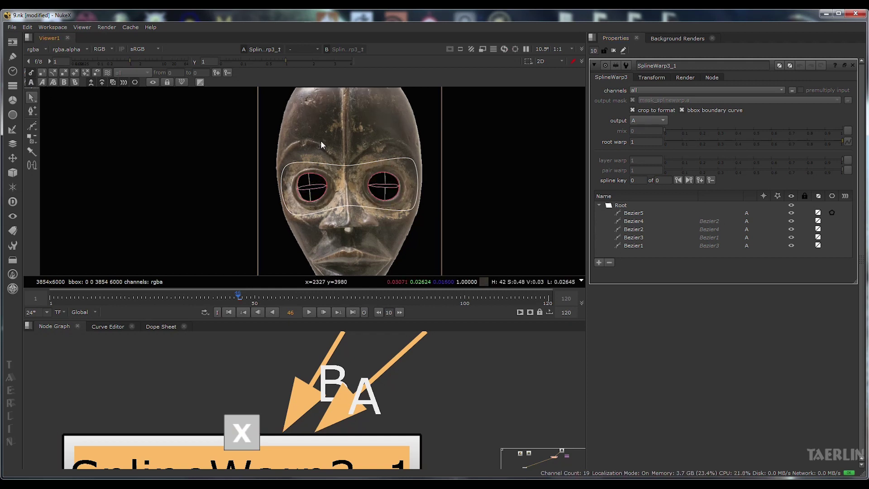
Step: Compare the A and A warped outputs with the hard boundary limiting the warp around the eyes
{"action": "left_click", "coordinate": [43, 83]}
{"action": "left_click", "coordinate": [34, 82]}
{"action": "left_click", "coordinate": [42, 83]}
{"action": "left_click", "coordinate": [35, 82]}
{"action": "left_click", "coordinate": [42, 83]}
Step: Hide the curve overlay, alternate between the A and A warped outputs, and show the overlay again
{"action": "key", "text": "o"}
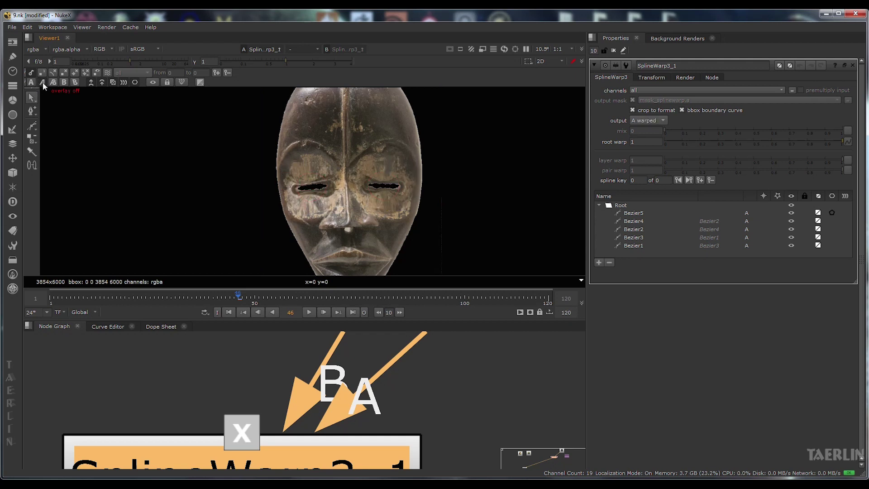
{"action": "left_click", "coordinate": [40, 83]}
{"action": "left_click", "coordinate": [42, 82]}
{"action": "left_click", "coordinate": [34, 83]}
{"action": "left_click", "coordinate": [42, 83]}
{"action": "left_click", "coordinate": [35, 83]}
{"action": "left_click", "coordinate": [42, 83]}
{"action": "left_click", "coordinate": [34, 82]}
{"action": "left_click", "coordinate": [42, 83]}
{"action": "left_click", "coordinate": [34, 82]}
{"action": "left_click", "coordinate": [42, 82]}
{"action": "left_click", "coordinate": [34, 82]}
{"action": "left_click", "coordinate": [42, 83]}
{"action": "left_click", "coordinate": [31, 83]}
{"action": "left_click", "coordinate": [42, 82]}
{"action": "left_click", "coordinate": [30, 83]}
{"action": "left_click", "coordinate": [42, 83]}
{"action": "left_click", "coordinate": [30, 83]}
{"action": "left_click", "coordinate": [42, 83]}
{"action": "left_click", "coordinate": [33, 83]}
{"action": "key", "text": "q"}
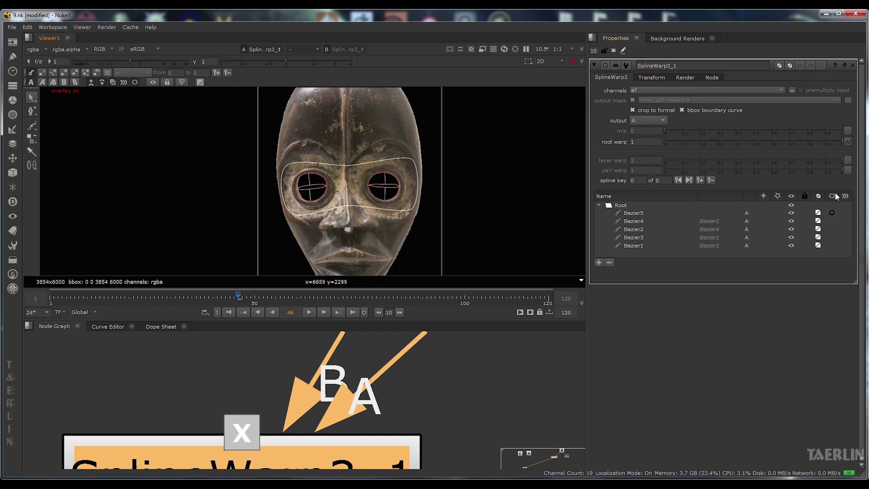
Step: Disable the hard boundary for Bezier5 and rename the curve ogr
{"action": "left_click", "coordinate": [831, 213]}
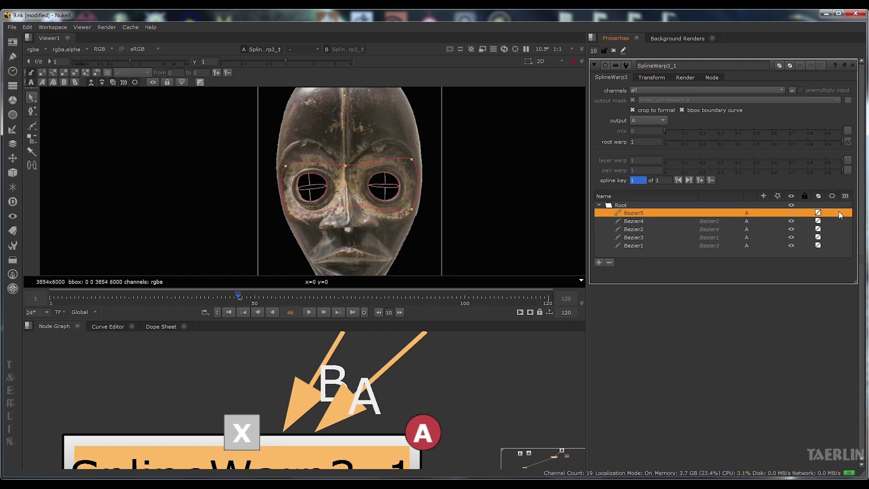
{"action": "double_click", "coordinate": [639, 213]}
{"action": "type", "text": "ogr"}
{"action": "left_click", "coordinate": [642, 254]}
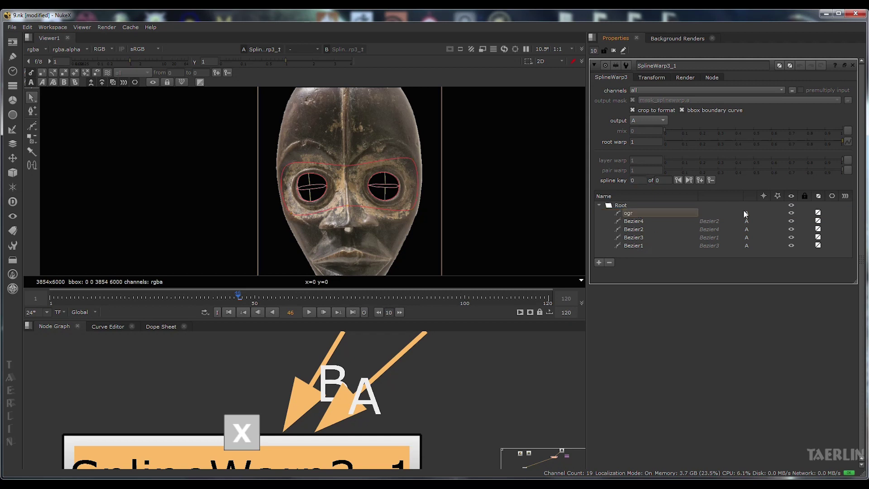
Step: Enable the soft boundary for the ogr curve, and toggle the display of soft boundary curves off and on
{"action": "left_click", "coordinate": [642, 213]}
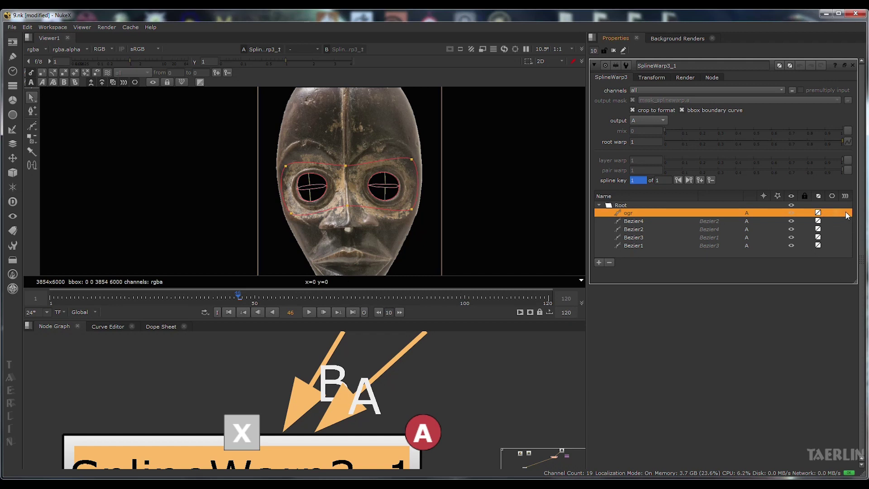
{"action": "left_click", "coordinate": [828, 255]}
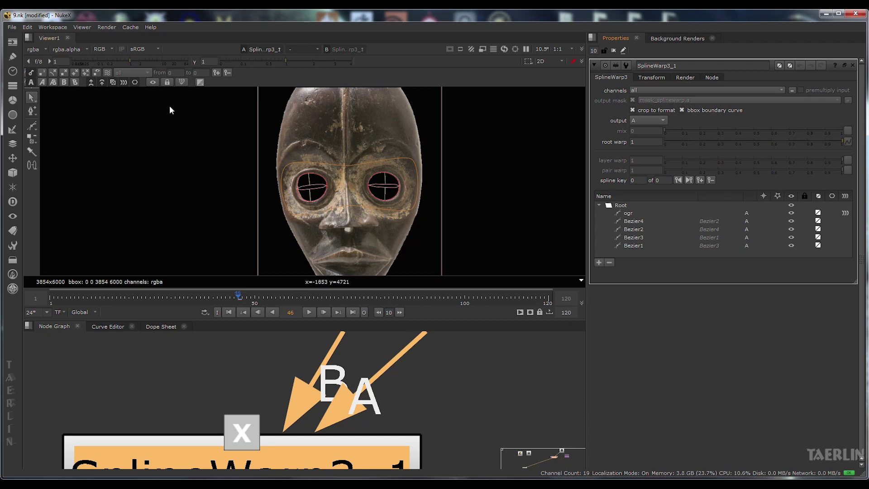
{"action": "left_click", "coordinate": [123, 83]}
{"action": "left_click", "coordinate": [123, 82]}
{"action": "left_click", "coordinate": [123, 82]}
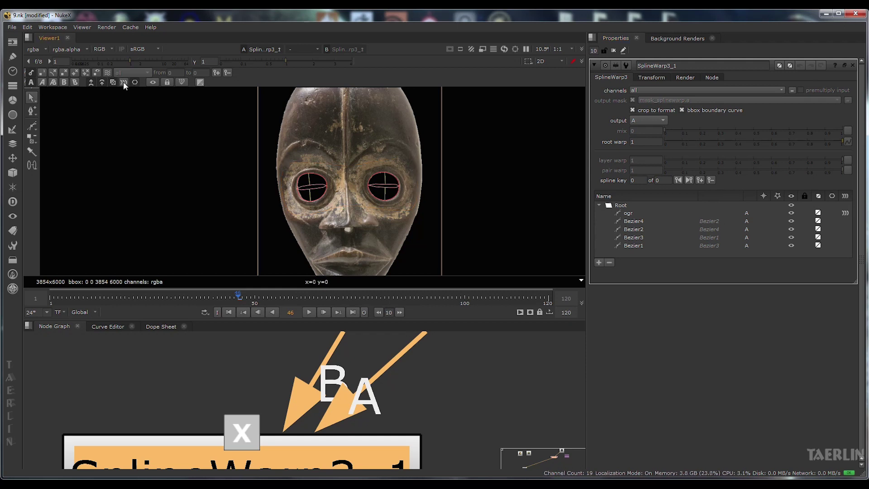
{"action": "scroll", "coordinate": [229, 230], "scroll_direction": "up", "scroll_amount": 4}
{"action": "left_click_drag", "start_coordinate": [298, 184], "coordinate": [191, 271]}
{"action": "left_click", "coordinate": [123, 83]}
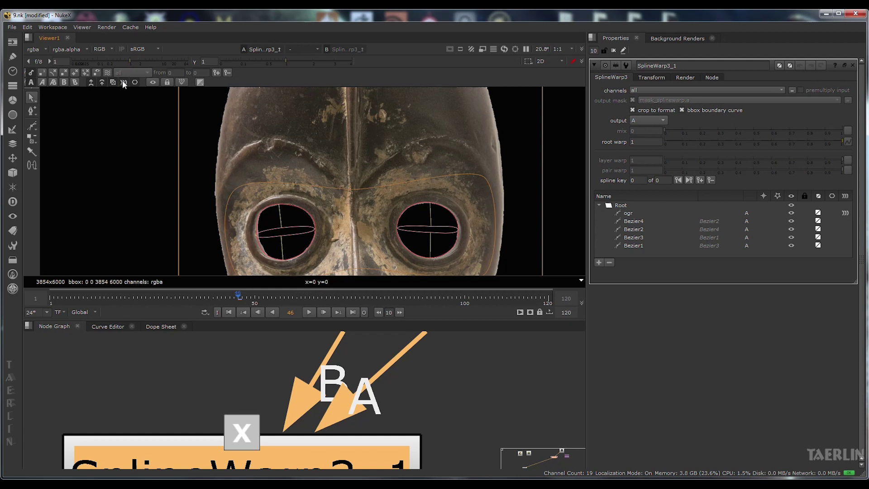
Step: Switch ogr from a soft to a hard boundary, and toggle the display of hard boundary curves off and on
{"action": "left_click", "coordinate": [834, 213]}
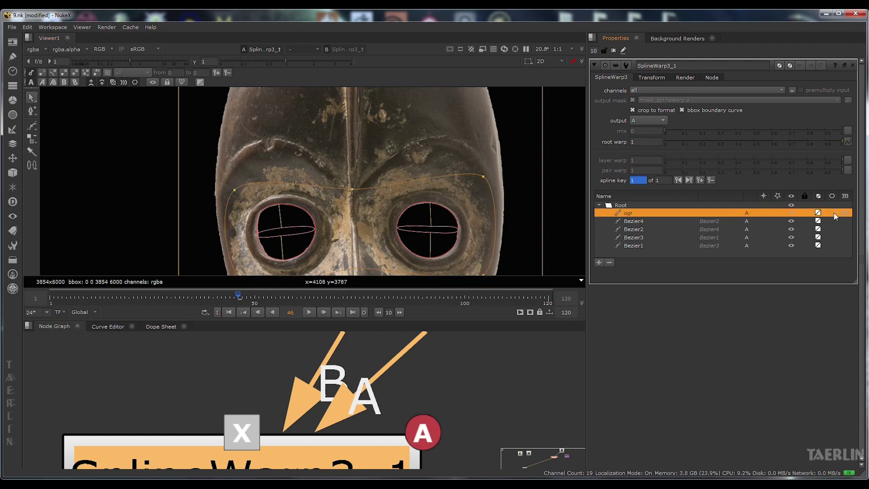
{"action": "left_click", "coordinate": [832, 213]}
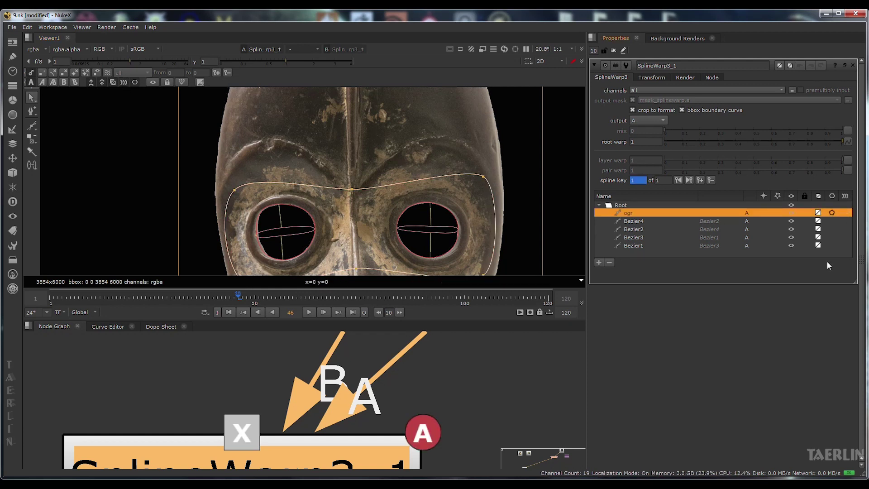
{"action": "left_click", "coordinate": [832, 213]}
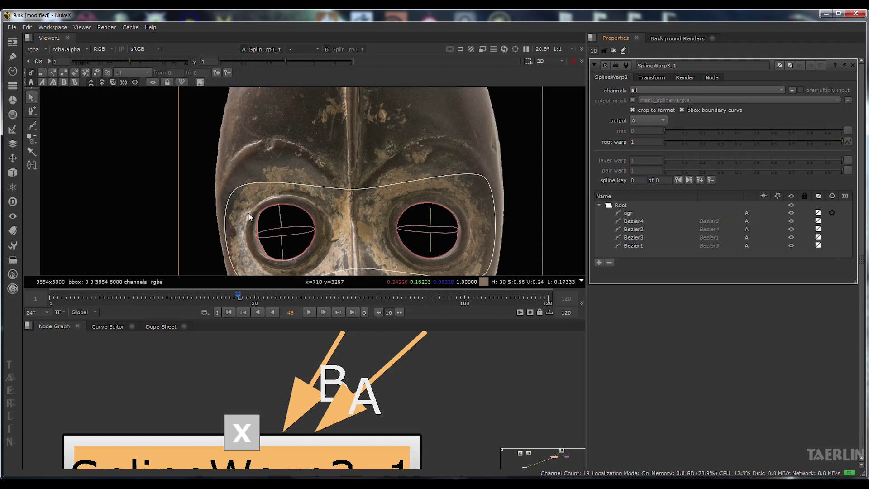
{"action": "left_click", "coordinate": [135, 82]}
{"action": "left_click", "coordinate": [135, 82]}
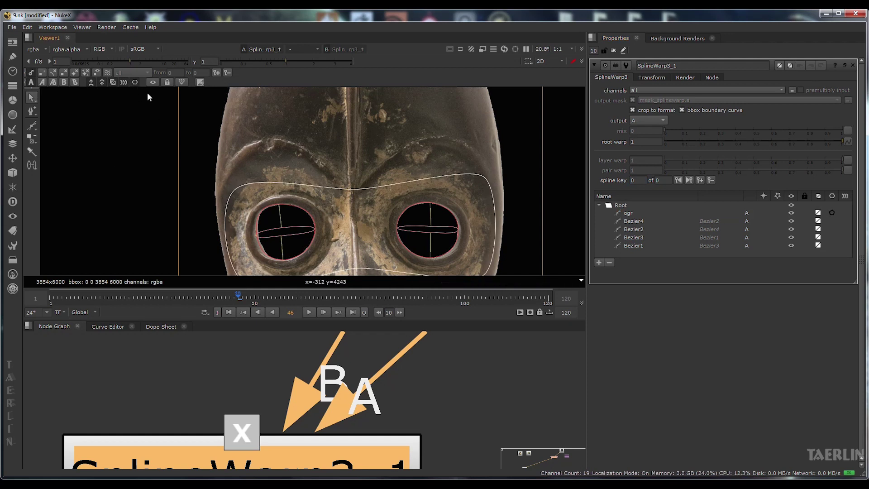
{"action": "left_click", "coordinate": [134, 83]}
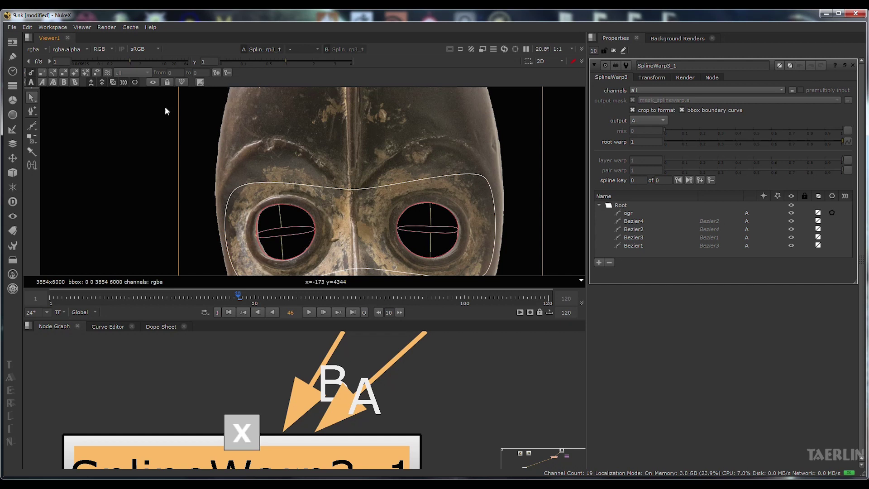
Step: Turn off the hard boundary for ogr and compare the A and A warped outputs
{"action": "left_click", "coordinate": [832, 213]}
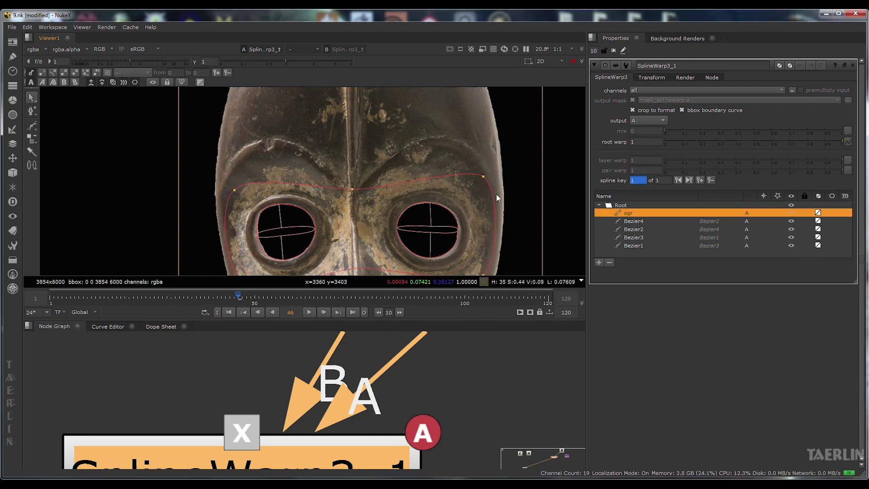
{"action": "scroll", "coordinate": [478, 196], "scroll_direction": "up", "scroll_amount": 2}
{"action": "scroll", "coordinate": [525, 130], "scroll_direction": "down", "scroll_amount": 4}
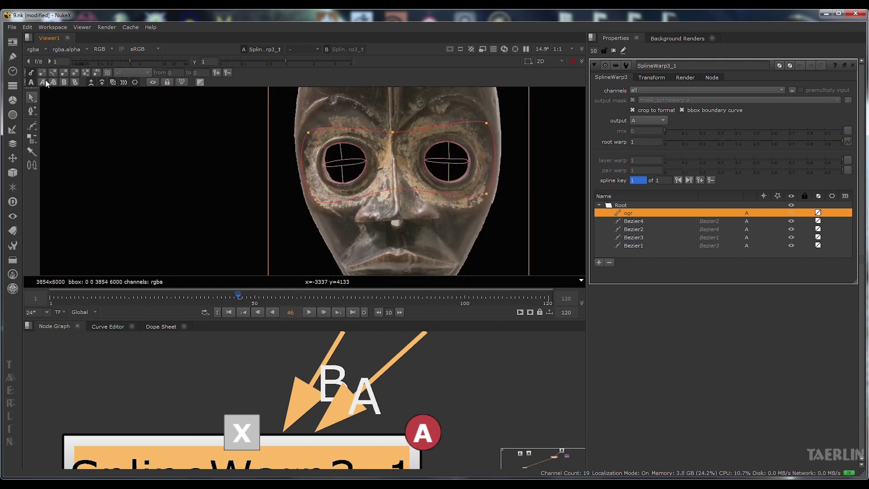
{"action": "left_click", "coordinate": [44, 82]}
{"action": "left_click", "coordinate": [30, 82]}
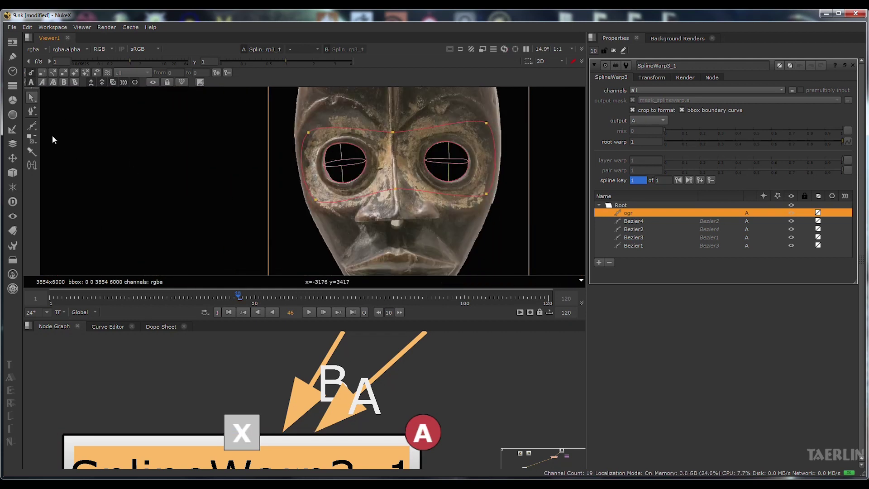
Step: Add a warp pin at the tip of the mask's nose with the Pin tool
{"action": "left_click", "coordinate": [31, 151]}
{"action": "left_click", "coordinate": [83, 155]}
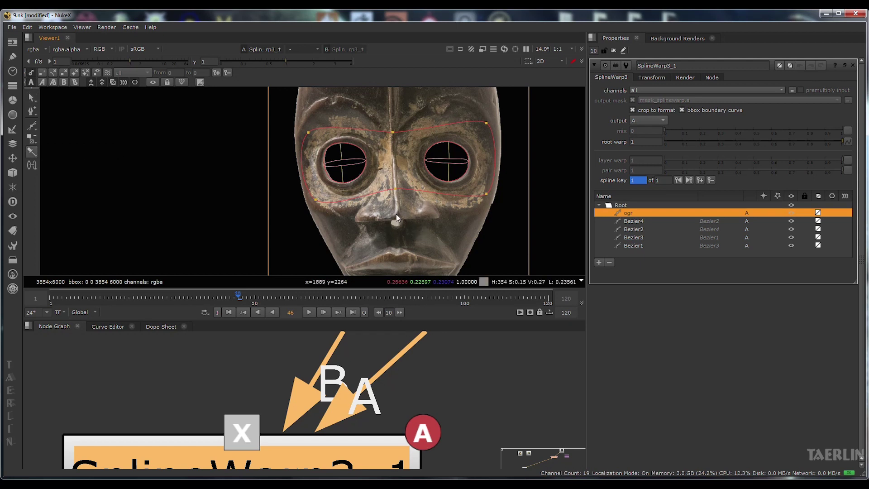
{"action": "left_click", "coordinate": [397, 212]}
{"action": "scroll", "coordinate": [397, 212], "scroll_direction": "up", "scroll_amount": 5}
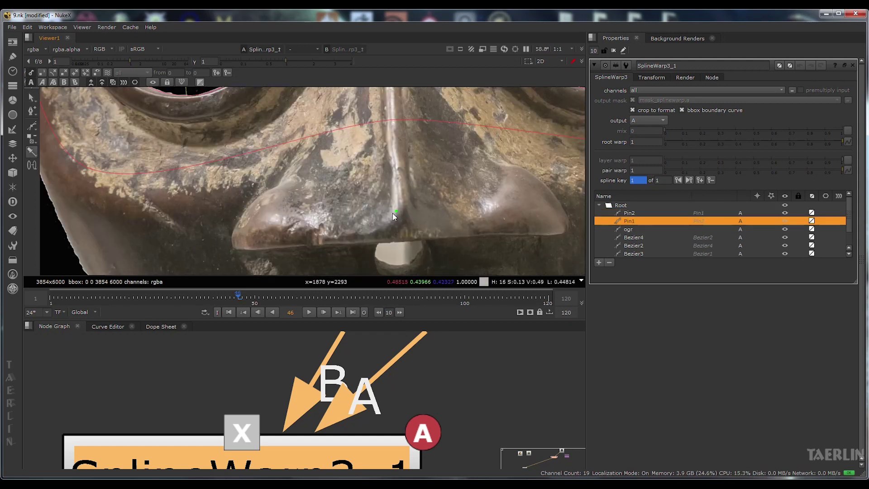
{"action": "scroll", "coordinate": [395, 210], "scroll_direction": "down", "scroll_amount": 5}
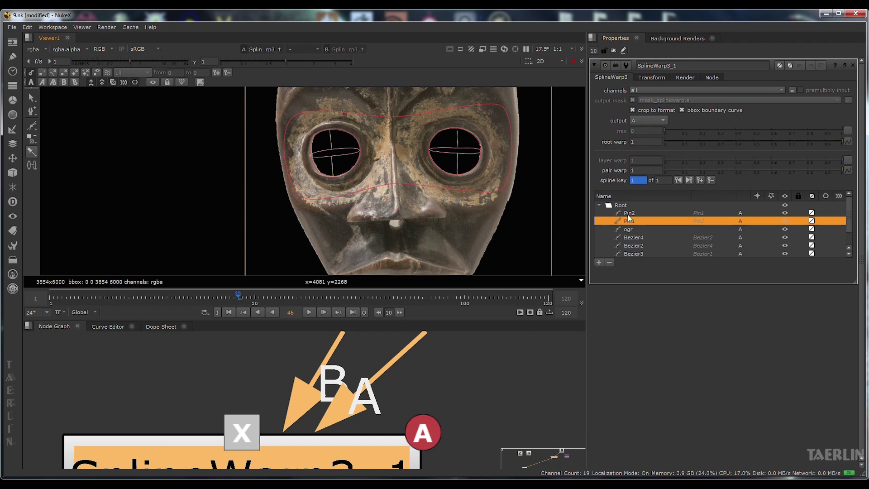
Step: Examine the nose pin's pair of entries, Pin1 and Pin2, by selecting each in the curve list
{"action": "left_click", "coordinate": [639, 212]}
{"action": "left_click", "coordinate": [640, 220]}
{"action": "left_click", "coordinate": [640, 213]}
{"action": "left_click", "coordinate": [643, 219]}
{"action": "left_click_drag", "start_coordinate": [491, 210], "coordinate": [471, 210]}
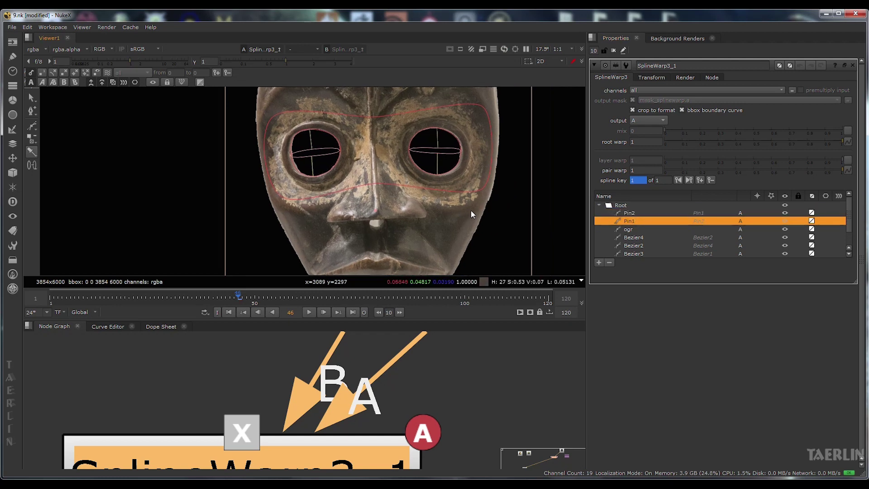
Step: Show the A warped output, toggle the visibility of the nose pin pair, and compare with the A output
{"action": "left_click", "coordinate": [43, 84]}
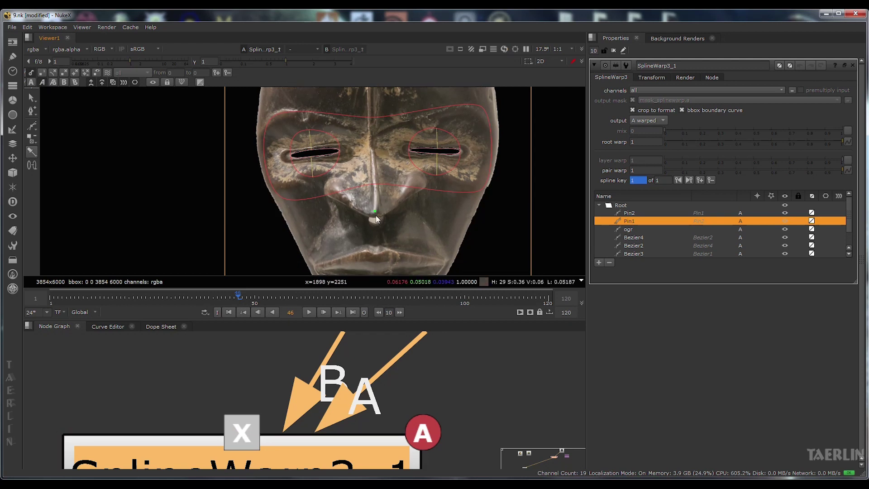
{"action": "left_click", "coordinate": [785, 221]}
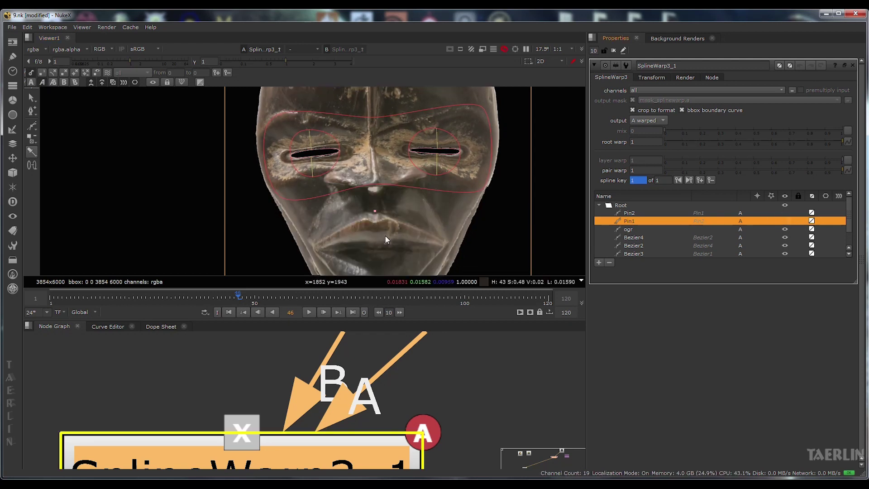
{"action": "left_click", "coordinate": [32, 83]}
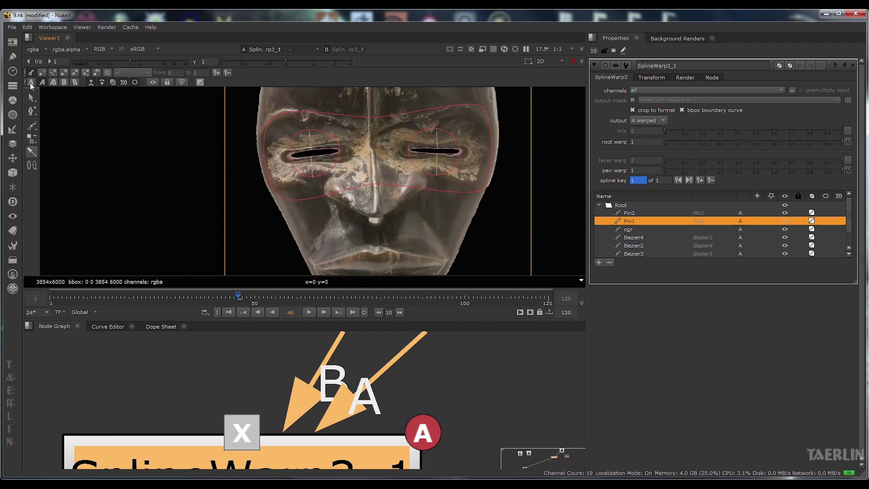
{"action": "left_click", "coordinate": [42, 82]}
{"action": "left_click", "coordinate": [32, 83]}
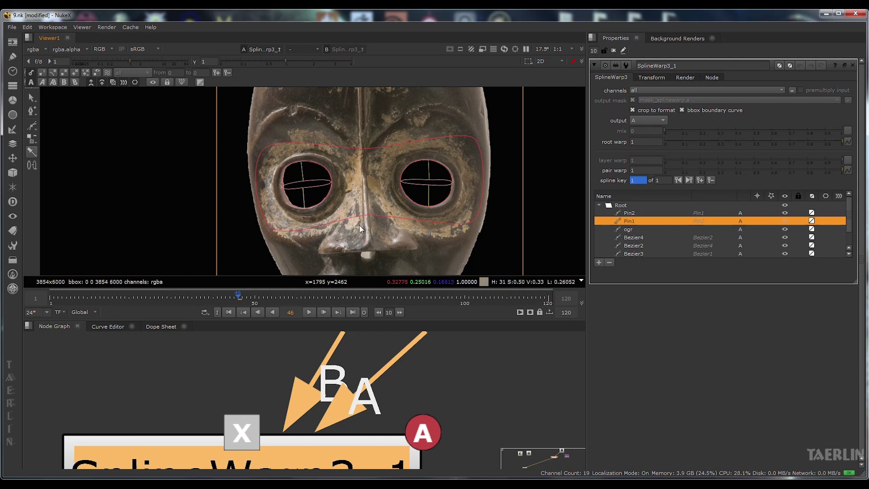
Step: Add two more pins, one at the outer edge of each nostril
{"action": "left_click", "coordinate": [318, 248]}
{"action": "left_click", "coordinate": [418, 244]}
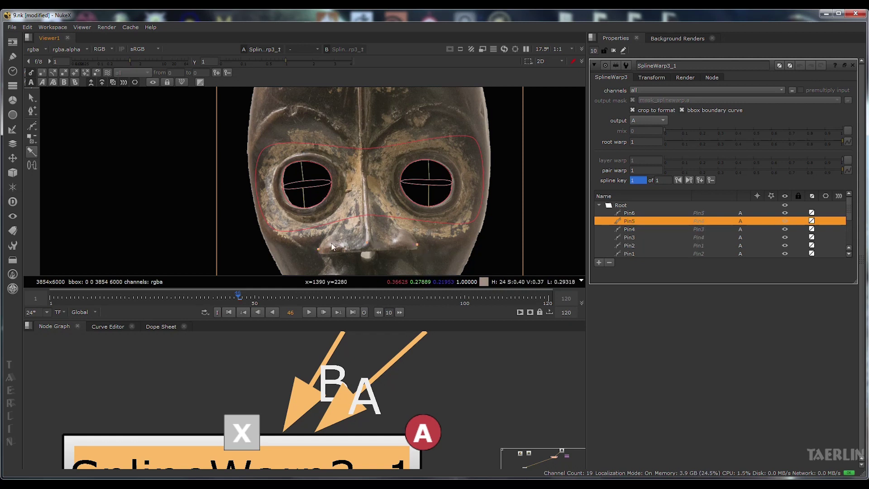
{"action": "scroll", "coordinate": [333, 243], "scroll_direction": "up", "scroll_amount": 2}
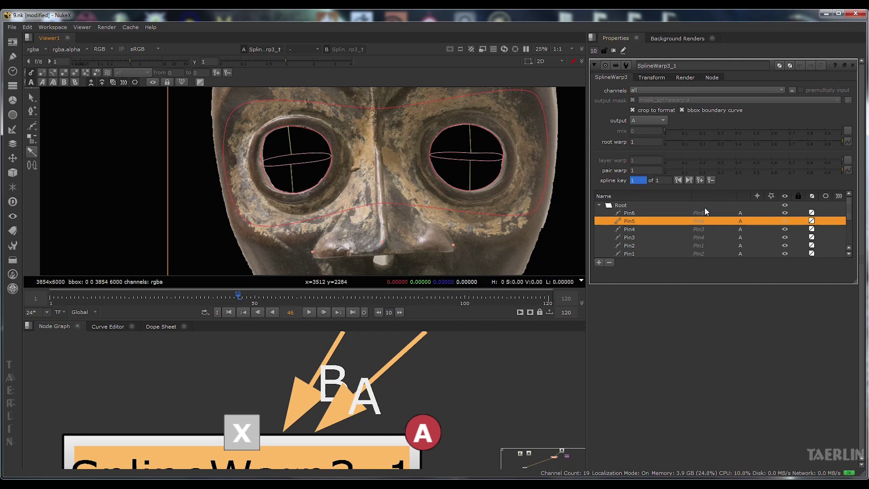
{"action": "scroll", "coordinate": [455, 215], "scroll_direction": "down", "scroll_amount": 3}
{"action": "scroll", "coordinate": [455, 215], "scroll_direction": "down", "scroll_amount": 3}
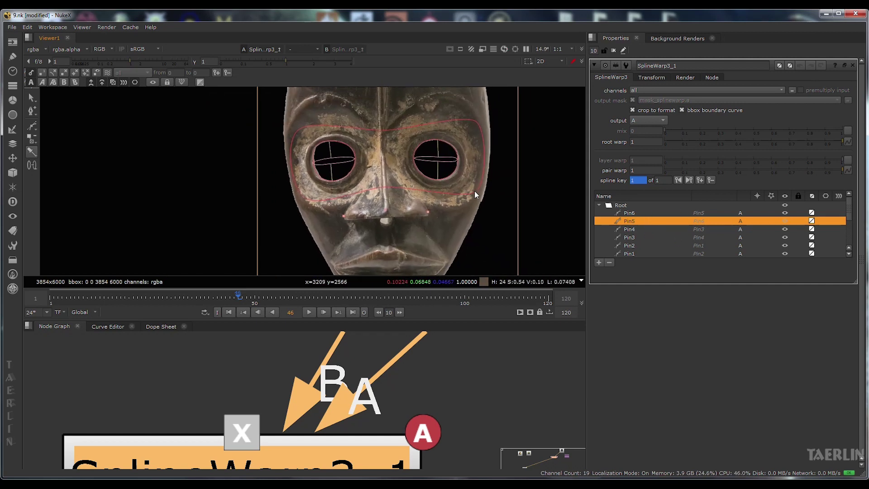
Step: Compare the A and A warped outputs to check how the three pins hold the nose
{"action": "left_click", "coordinate": [40, 81]}
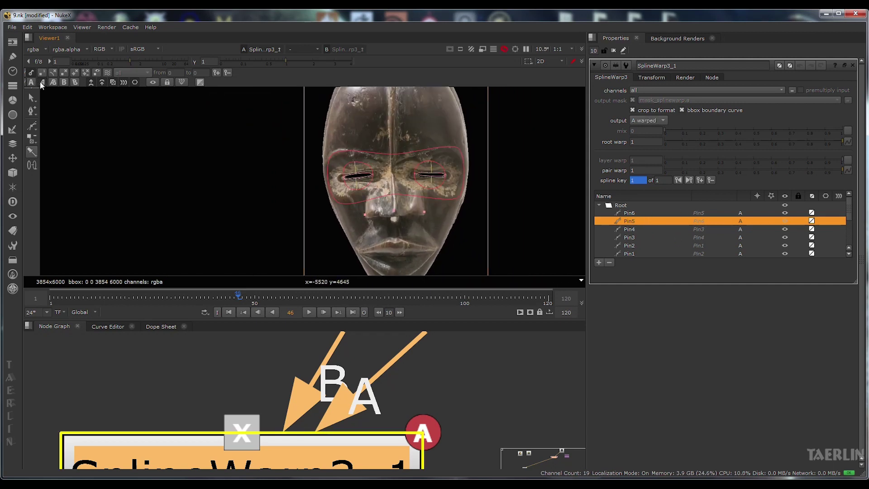
{"action": "left_click", "coordinate": [34, 84]}
{"action": "left_click", "coordinate": [40, 83]}
{"action": "left_click", "coordinate": [40, 82]}
{"action": "left_click", "coordinate": [32, 82]}
{"action": "left_click", "coordinate": [40, 82]}
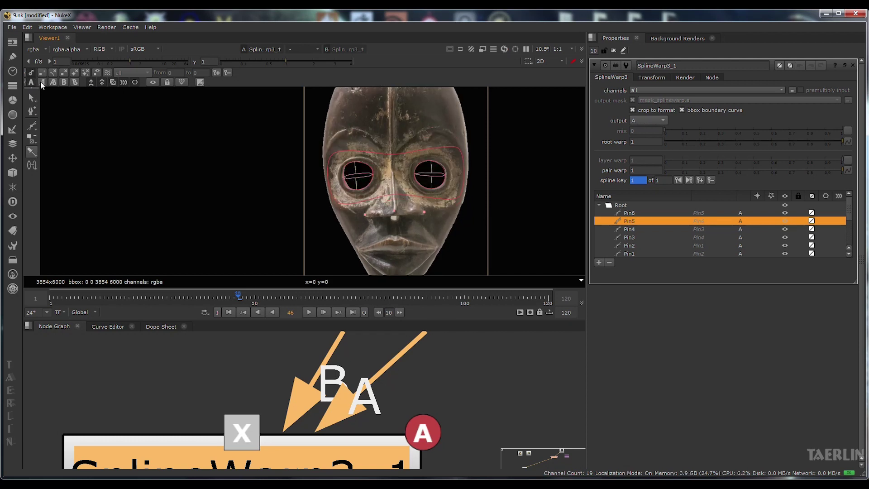
Step: Hide the curve overlay and compare the pinned mask in the A and A warped outputs
{"action": "key", "text": "o"}
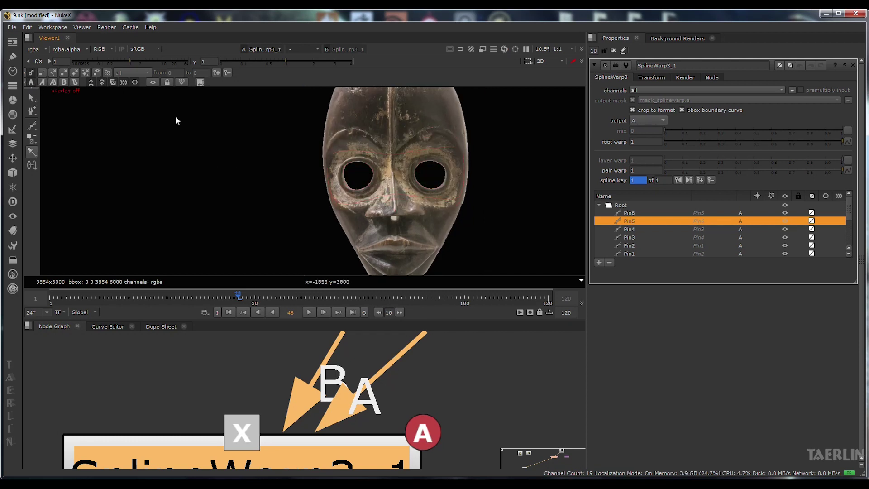
{"action": "left_click", "coordinate": [43, 83]}
{"action": "left_click", "coordinate": [37, 82]}
{"action": "left_click", "coordinate": [35, 83]}
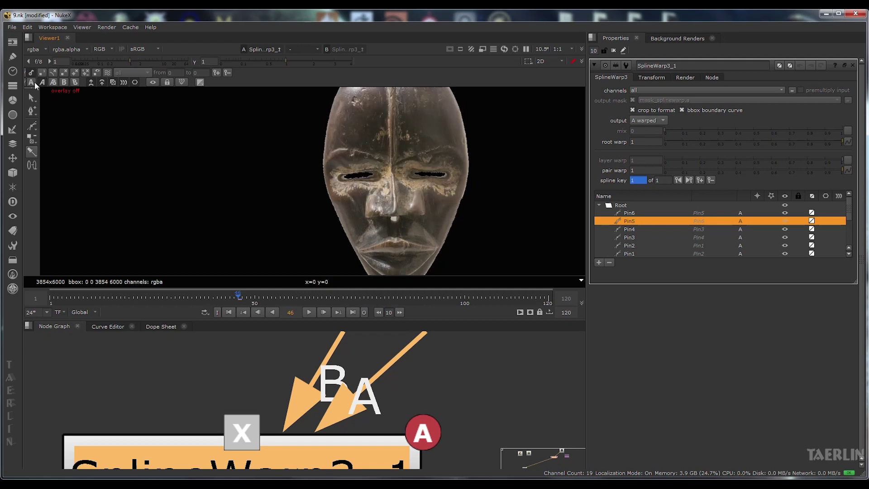
Step: Compare the pinned mask in the A and A warped outputs again, and toggle the curve overlay back on
{"action": "left_click", "coordinate": [37, 83]}
{"action": "left_click", "coordinate": [37, 83]}
{"action": "left_click", "coordinate": [37, 82]}
{"action": "left_click", "coordinate": [37, 83]}
{"action": "left_click", "coordinate": [37, 83]}
{"action": "left_click", "coordinate": [36, 82]}
{"action": "left_click", "coordinate": [33, 82]}
{"action": "left_click", "coordinate": [33, 81]}
{"action": "left_click", "coordinate": [34, 81]}
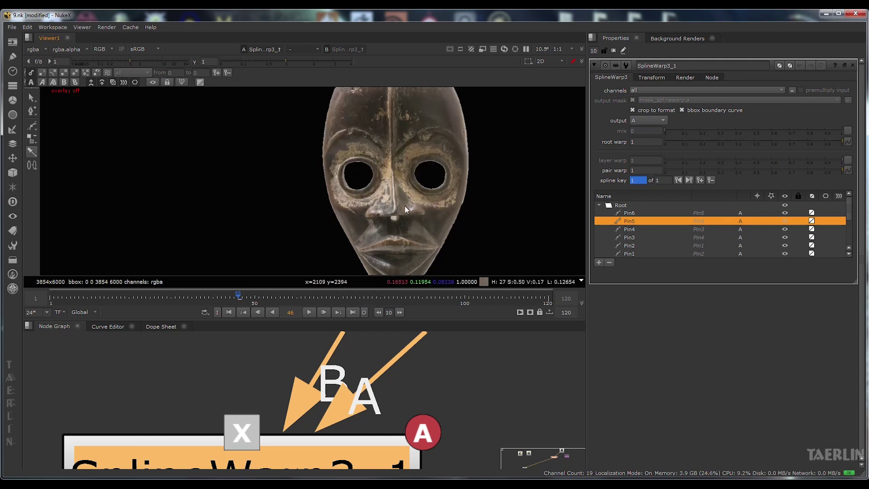
{"action": "key", "text": "o"}
{"action": "scroll", "coordinate": [426, 203], "scroll_direction": "up", "scroll_amount": 2}
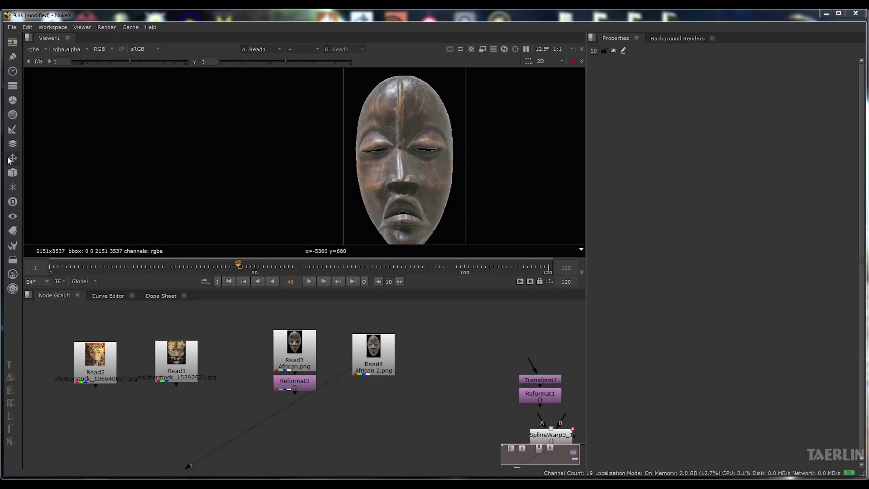
Step: Create a new SplineWarp node below the Read nodes for African.png and African 2.png
{"action": "left_click", "coordinate": [12, 158]}
{"action": "left_click", "coordinate": [75, 449]}
{"action": "scroll", "coordinate": [321, 451], "scroll_direction": "up", "scroll_amount": 3}
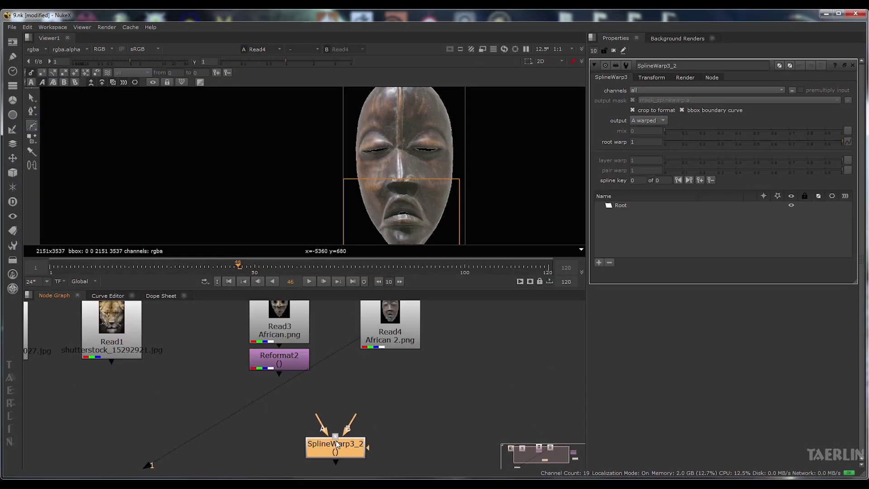
{"action": "left_click_drag", "start_coordinate": [410, 393], "coordinate": [421, 403]}
Step: View the reformatted African.png mask and the African 2.png mask in the viewer
{"action": "left_click", "coordinate": [272, 380]}
{"action": "key", "text": "1"}
{"action": "left_click", "coordinate": [390, 351]}
{"action": "key", "text": "1"}
{"action": "key", "text": "ctrl+z"}
{"action": "left_click", "coordinate": [402, 351]}
{"action": "key", "text": "1"}
{"action": "left_click", "coordinate": [284, 376]}
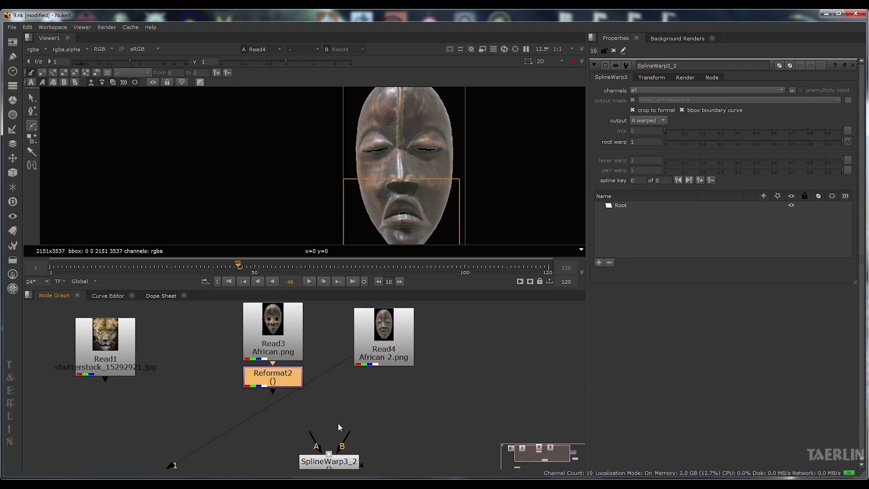
Step: Connect the SplineWarp's A input to Reformat2 and its B input to Read4, and view the SplineWarp
{"action": "left_click_drag", "start_coordinate": [312, 438], "coordinate": [279, 385]}
{"action": "left_click_drag", "start_coordinate": [331, 465], "coordinate": [316, 442]}
{"action": "key", "text": "1"}
{"action": "left_click_drag", "start_coordinate": [339, 407], "coordinate": [441, 453]}
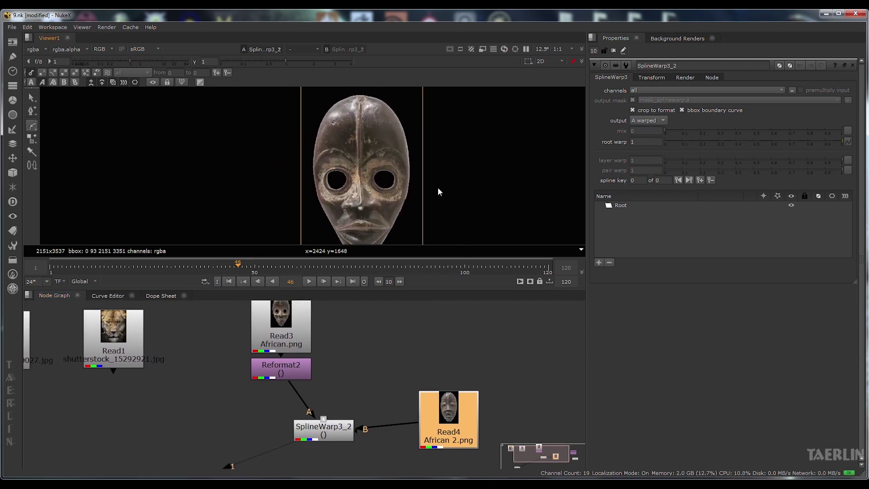
Step: Draw a closed four-point Bezier around the mask's left eye hole and smooth its points
{"action": "scroll", "coordinate": [437, 187], "scroll_direction": "up", "scroll_amount": 4}
{"action": "left_click_drag", "start_coordinate": [356, 149], "coordinate": [369, 128]}
{"action": "scroll", "coordinate": [271, 154], "scroll_direction": "up", "scroll_amount": 1}
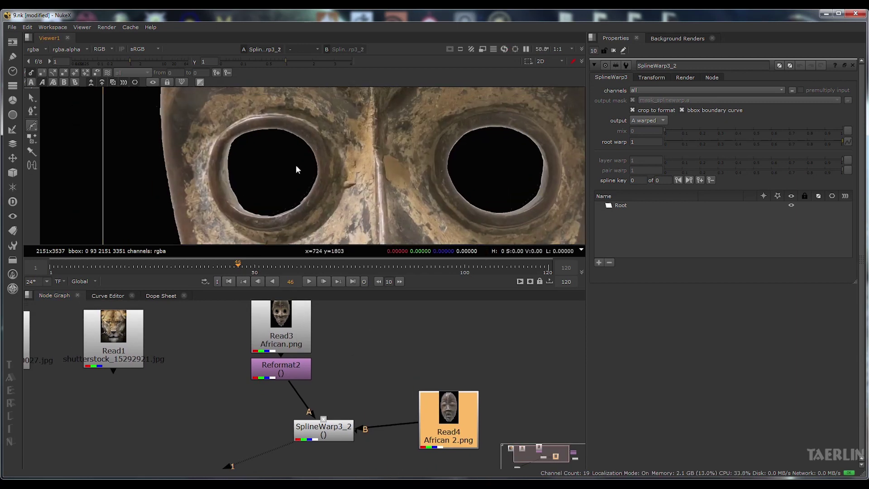
{"action": "left_click", "coordinate": [227, 173]}
{"action": "left_click", "coordinate": [270, 216]}
{"action": "left_click", "coordinate": [319, 169]}
{"action": "left_click", "coordinate": [267, 129]}
{"action": "key", "text": "Return"}
{"action": "key", "text": "z"}
Step: Adjust the Bezier's points and tangents to follow the edge of the left eye hole
{"action": "left_click", "coordinate": [267, 129]}
{"action": "left_click_drag", "start_coordinate": [281, 129], "coordinate": [289, 130]}
{"action": "left_click_drag", "start_coordinate": [319, 182], "coordinate": [319, 189]}
{"action": "left_click_drag", "start_coordinate": [226, 159], "coordinate": [272, 129]}
{"action": "left_click", "coordinate": [226, 172]}
{"action": "left_click_drag", "start_coordinate": [227, 185], "coordinate": [225, 168]}
{"action": "scroll", "coordinate": [266, 361], "scroll_direction": "up", "scroll_amount": 3}
{"action": "scroll", "coordinate": [266, 361], "scroll_direction": "down", "scroll_amount": 2}
{"action": "left_click_drag", "start_coordinate": [365, 387], "coordinate": [327, 379]}
{"action": "scroll", "coordinate": [165, 205], "scroll_direction": "down", "scroll_amount": 2}
Step: Duplicate the left eye Bezier in B and select the B copy
{"action": "left_click", "coordinate": [622, 220]}
{"action": "right_click", "coordinate": [637, 212]}
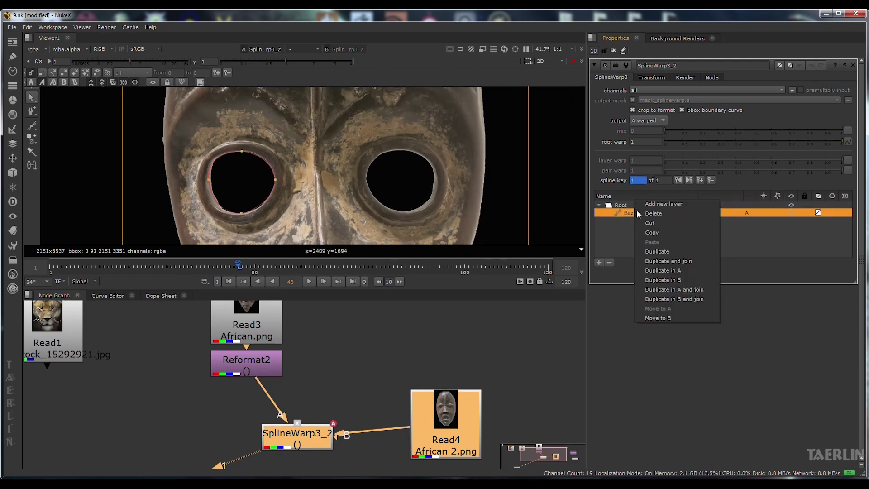
{"action": "left_click", "coordinate": [677, 280]}
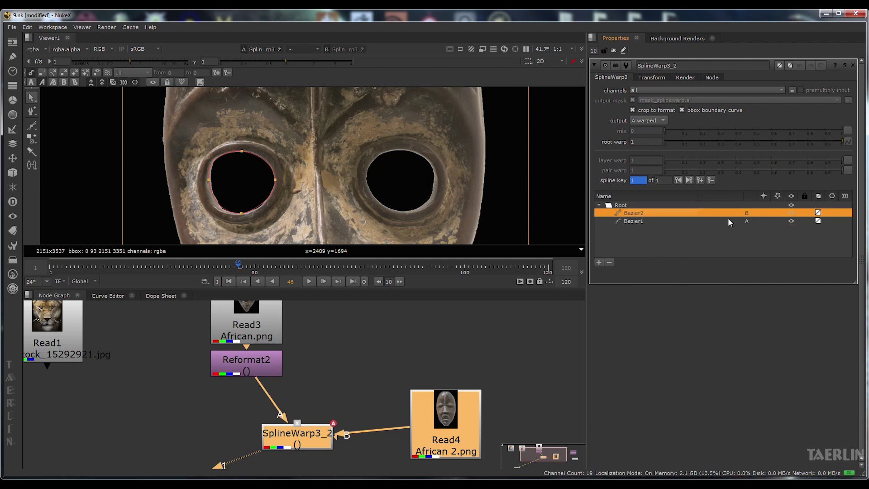
{"action": "left_click", "coordinate": [750, 232]}
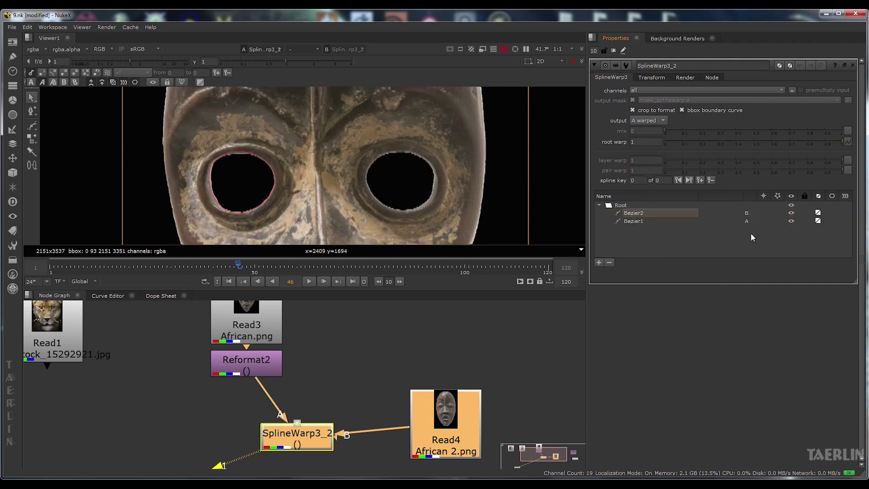
{"action": "left_click", "coordinate": [647, 214]}
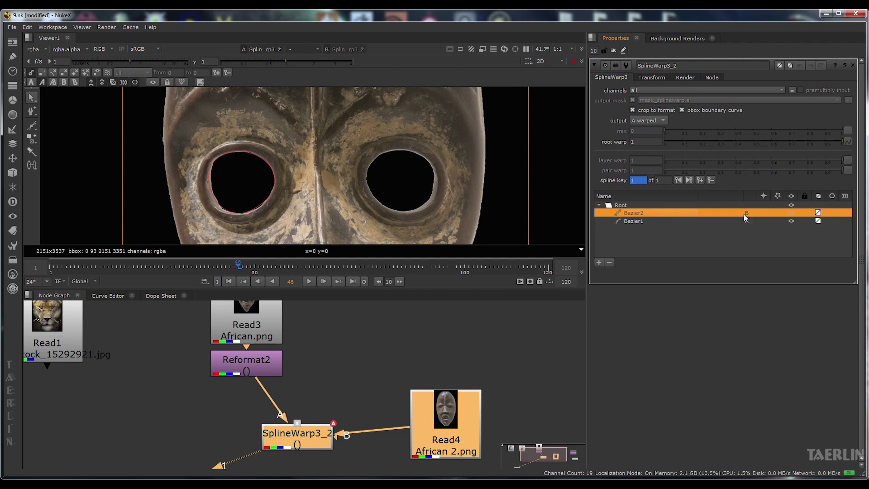
Step: Show the B warped output and reshape the B curve to fit the second mask's narrow left eye slit
{"action": "left_click", "coordinate": [74, 82]}
{"action": "left_click_drag", "start_coordinate": [305, 225], "coordinate": [306, 226]}
{"action": "left_click_drag", "start_coordinate": [258, 189], "coordinate": [247, 138]}
{"action": "scroll", "coordinate": [244, 129], "scroll_direction": "up", "scroll_amount": 6}
{"action": "left_click", "coordinate": [388, 148]}
{"action": "left_click_drag", "start_coordinate": [347, 159], "coordinate": [362, 130]}
{"action": "left_click_drag", "start_coordinate": [155, 159], "coordinate": [165, 158]}
{"action": "scroll", "coordinate": [227, 183], "scroll_direction": "down", "scroll_amount": 3}
{"action": "left_click_drag", "start_coordinate": [241, 116], "coordinate": [241, 155]}
{"action": "left_click_drag", "start_coordinate": [242, 218], "coordinate": [256, 173]}
{"action": "scroll", "coordinate": [257, 173], "scroll_direction": "up", "scroll_amount": 3}
{"action": "left_click_drag", "start_coordinate": [126, 173], "coordinate": [126, 165]}
{"action": "scroll", "coordinate": [261, 160], "scroll_direction": "down", "scroll_amount": 8}
{"action": "scroll", "coordinate": [272, 177], "scroll_direction": "up", "scroll_amount": 3}
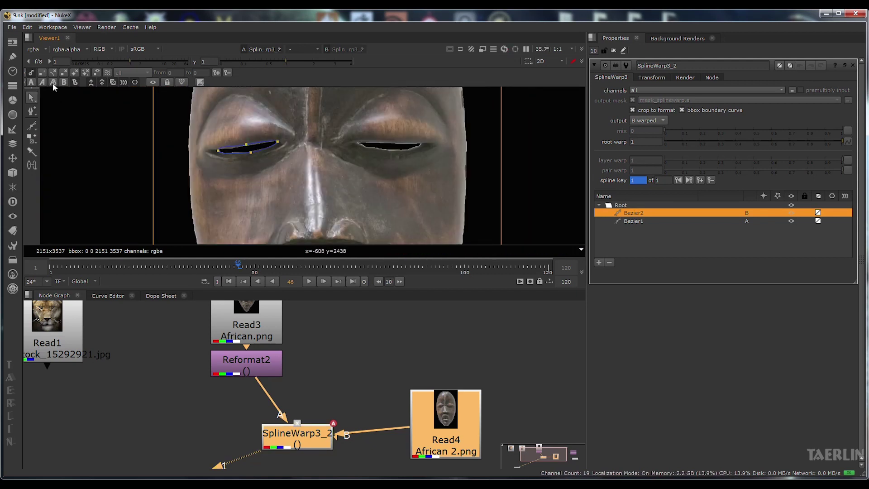
Step: Show the AB morph output and join the A curve around the left eye hole to the B eye slit curve
{"action": "left_click", "coordinate": [53, 82]}
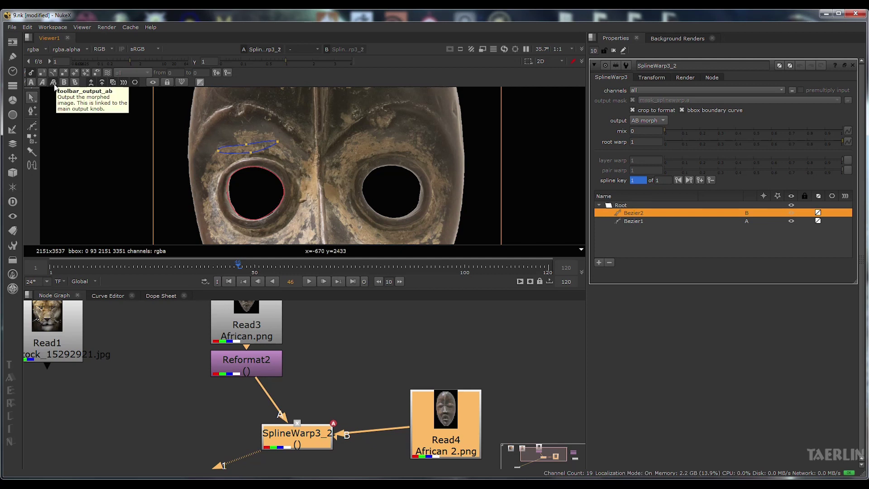
{"action": "scroll", "coordinate": [249, 203], "scroll_direction": "up", "scroll_amount": 2}
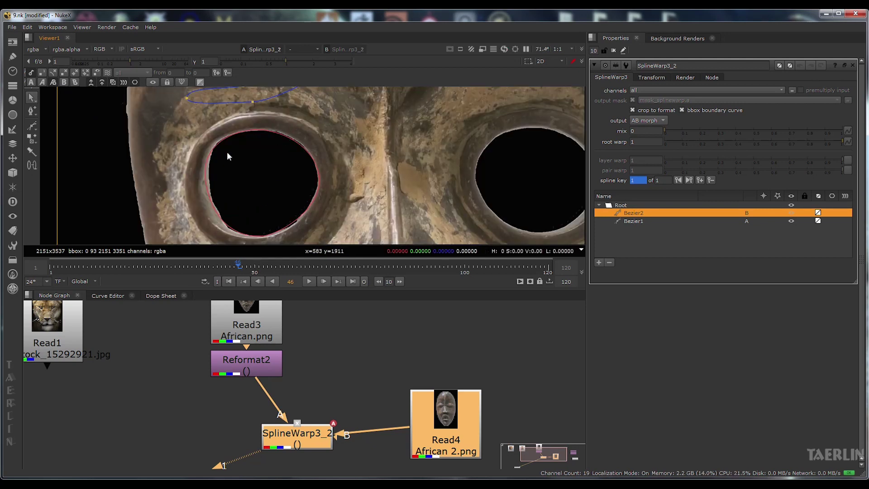
{"action": "scroll", "coordinate": [271, 169], "scroll_direction": "down", "scroll_amount": 2}
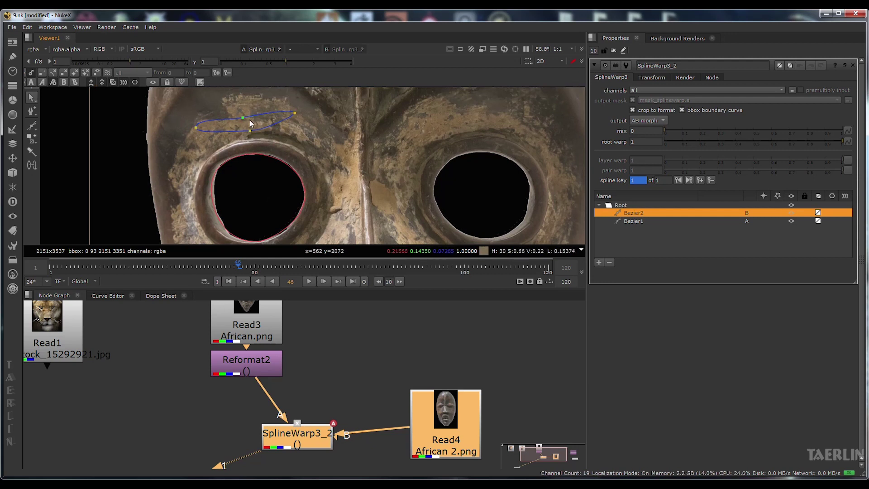
{"action": "left_click", "coordinate": [32, 168]}
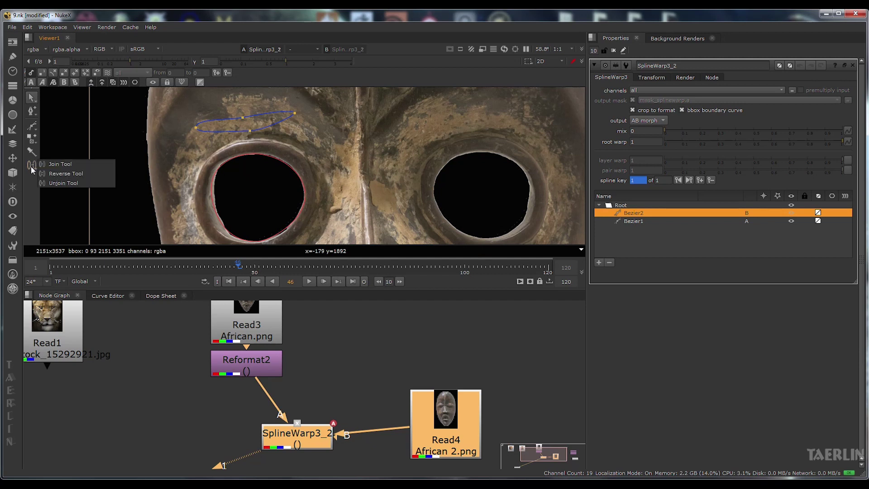
{"action": "left_click", "coordinate": [68, 165]}
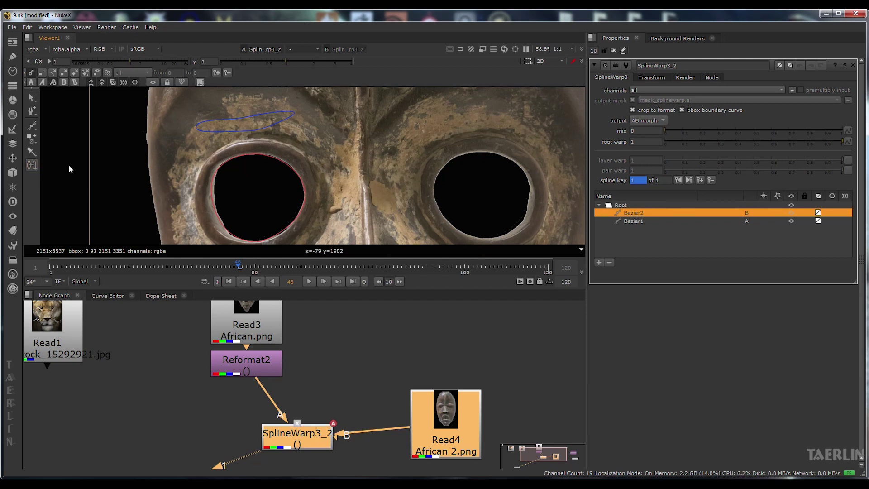
{"action": "left_click", "coordinate": [292, 168]}
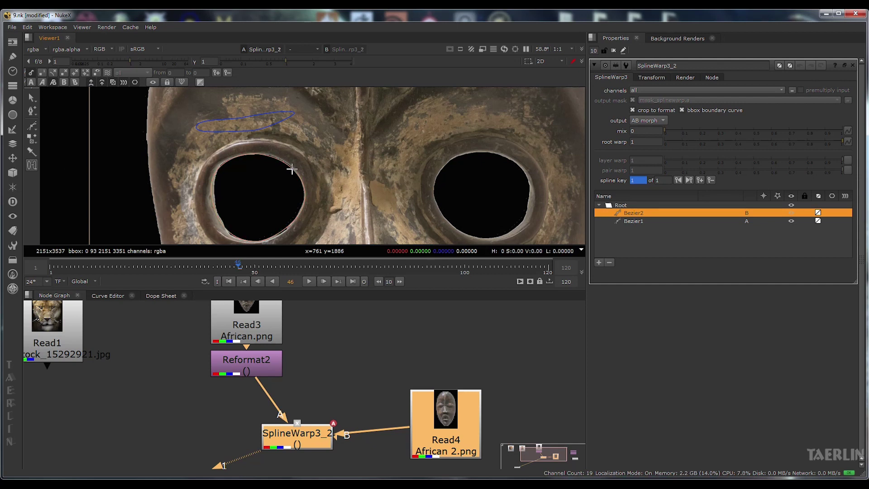
{"action": "left_click", "coordinate": [272, 128]}
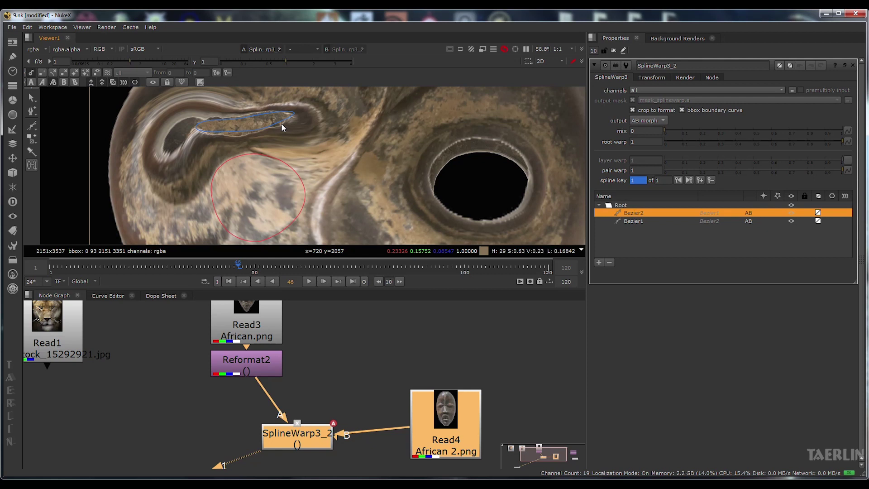
Step: Move the correspondence points along the eye slit curve so they match the points around the eye hole
{"action": "scroll", "coordinate": [267, 170], "scroll_direction": "down", "scroll_amount": 5}
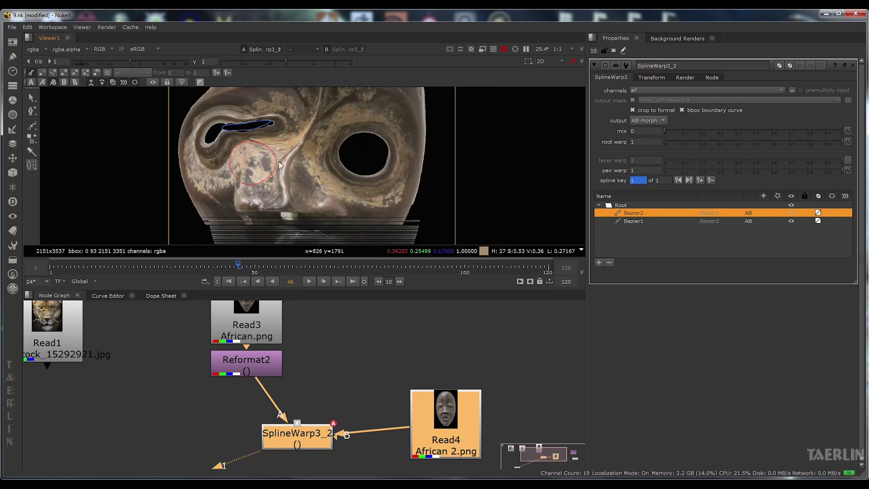
{"action": "scroll", "coordinate": [251, 144], "scroll_direction": "up", "scroll_amount": 2}
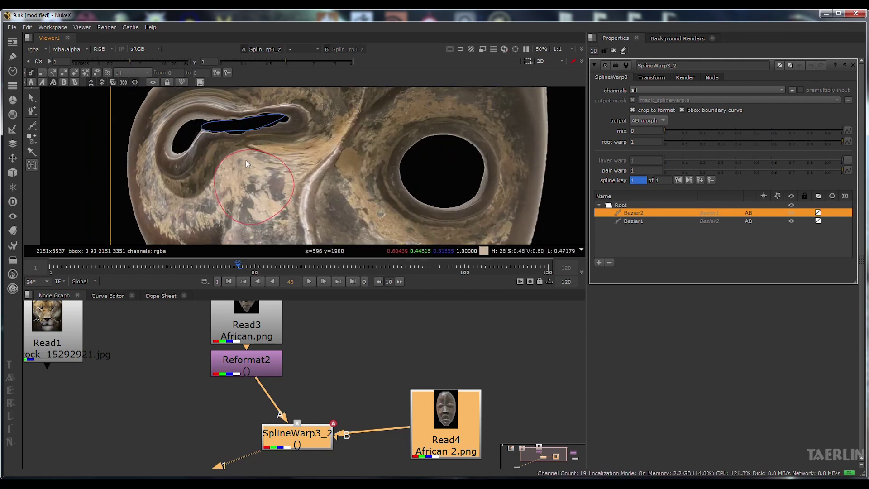
{"action": "scroll", "coordinate": [246, 160], "scroll_direction": "down", "scroll_amount": 4}
{"action": "scroll", "coordinate": [244, 172], "scroll_direction": "up", "scroll_amount": 6}
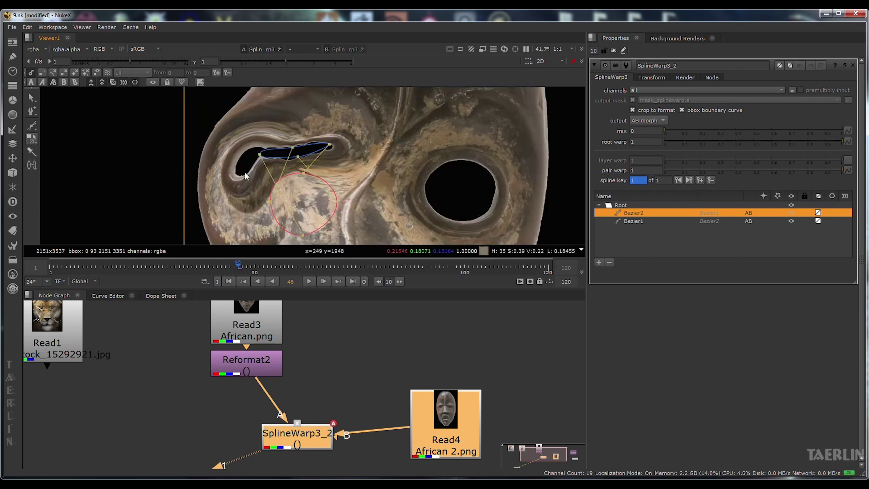
{"action": "mouse_move", "coordinate": [206, 127]}
{"action": "left_mouse_down"}
{"action": "mouse_move", "coordinate": [244, 137]}
{"action": "mouse_move", "coordinate": [209, 128]}
{"action": "left_mouse_up"}
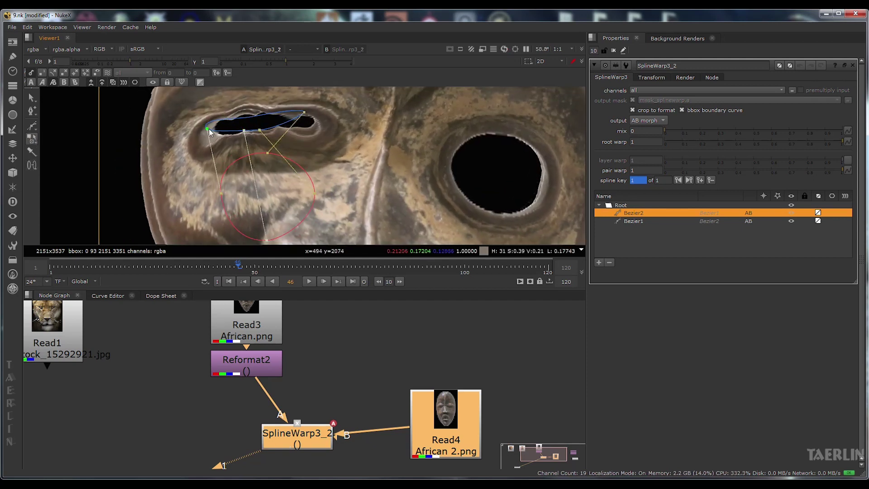
{"action": "mouse_move", "coordinate": [304, 112]}
{"action": "left_mouse_down"}
{"action": "mouse_move", "coordinate": [246, 114]}
{"action": "mouse_move", "coordinate": [305, 114]}
{"action": "left_mouse_up"}
{"action": "left_click_drag", "start_coordinate": [244, 131], "coordinate": [252, 130]}
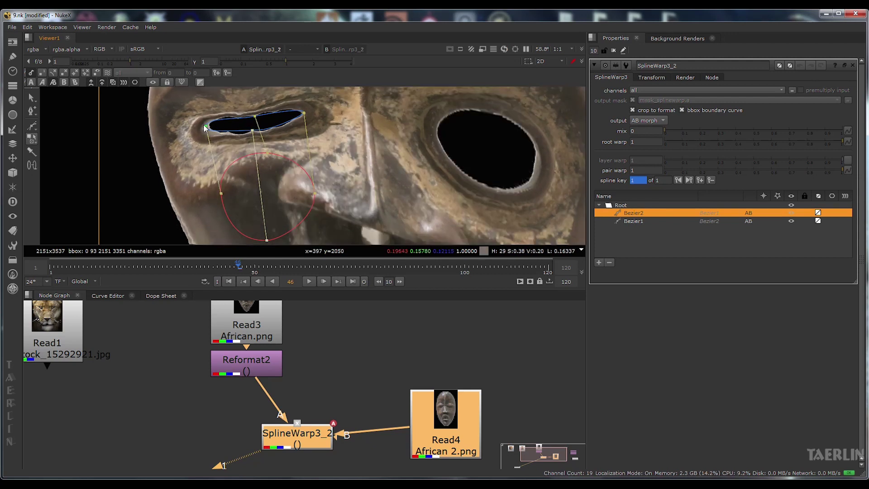
{"action": "scroll", "coordinate": [302, 177], "scroll_direction": "down", "scroll_amount": 4}
{"action": "scroll", "coordinate": [301, 177], "scroll_direction": "up", "scroll_amount": 4}
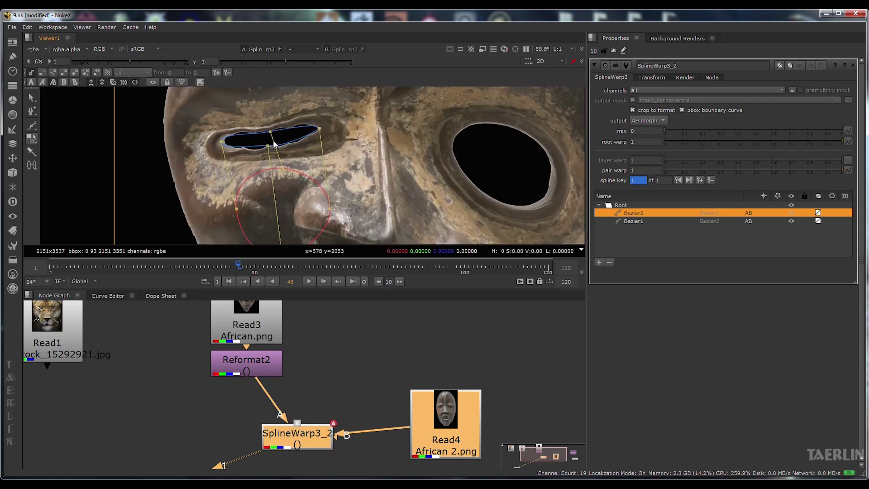
{"action": "scroll", "coordinate": [340, 169], "scroll_direction": "up", "scroll_amount": 4}
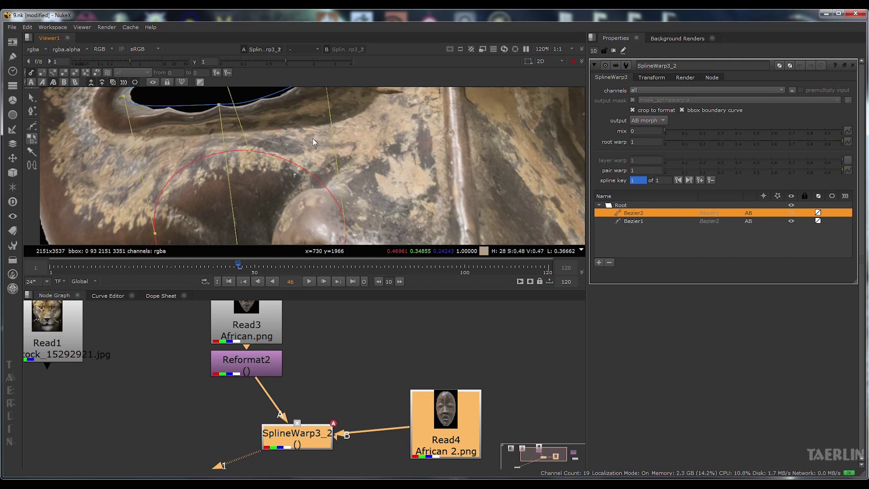
{"action": "scroll", "coordinate": [295, 142], "scroll_direction": "down", "scroll_amount": 4}
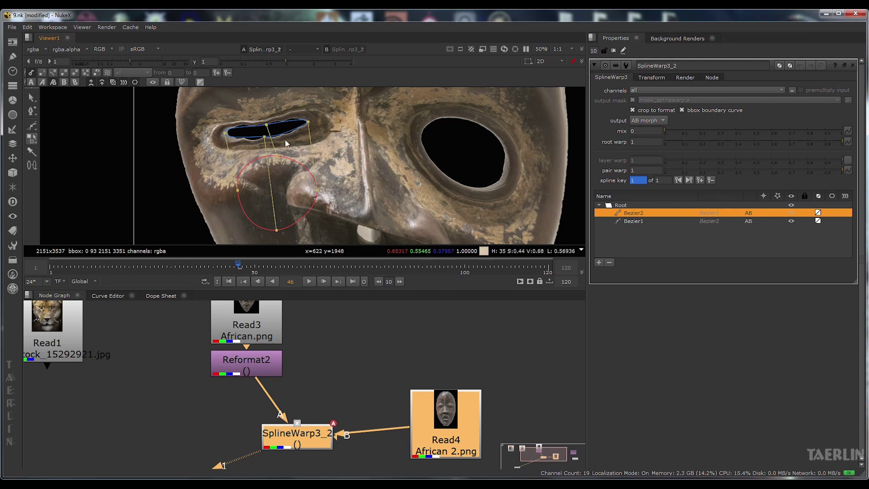
Step: Add correspondence points between the existing ones on both edges of the left eye slit curve
{"action": "left_click", "coordinate": [31, 138]}
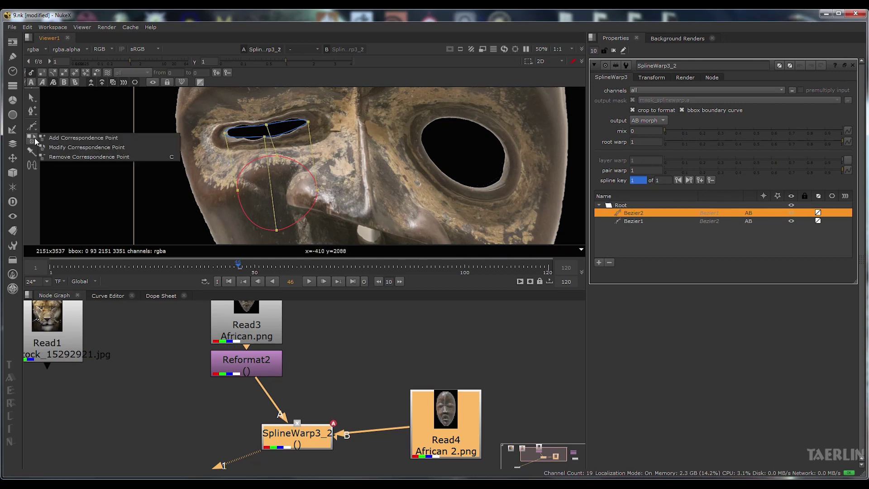
{"action": "left_click", "coordinate": [137, 137]}
{"action": "left_click", "coordinate": [245, 137]}
{"action": "left_click", "coordinate": [292, 130]}
{"action": "scroll", "coordinate": [239, 131], "scroll_direction": "up", "scroll_amount": 3}
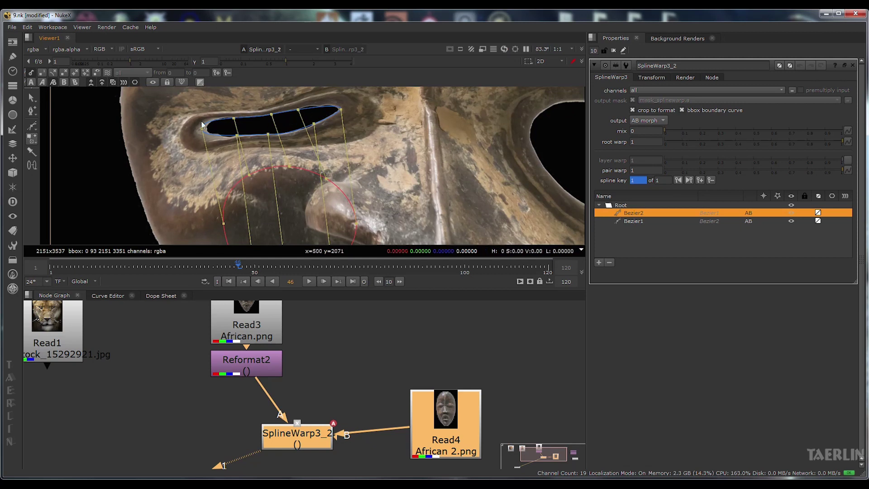
{"action": "scroll", "coordinate": [362, 164], "scroll_direction": "down", "scroll_amount": 3}
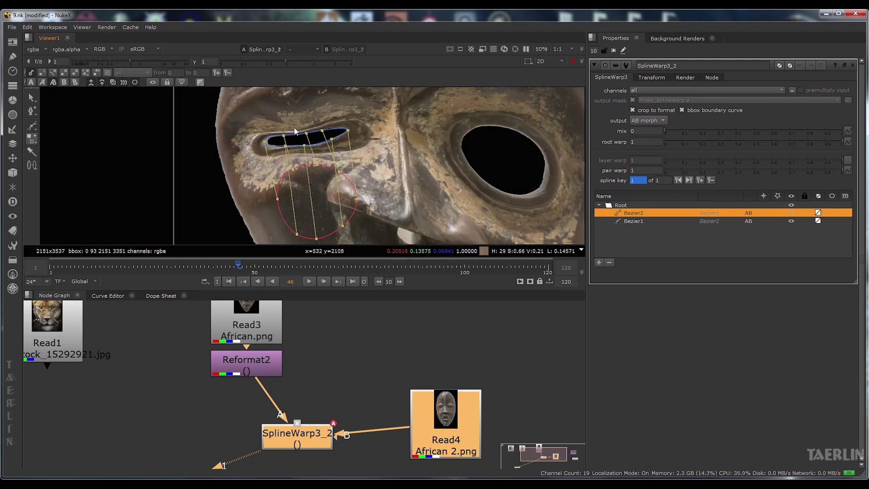
{"action": "scroll", "coordinate": [317, 162], "scroll_direction": "down", "scroll_amount": 2}
{"action": "scroll", "coordinate": [322, 163], "scroll_direction": "up", "scroll_amount": 3}
{"action": "left_click", "coordinate": [329, 135]}
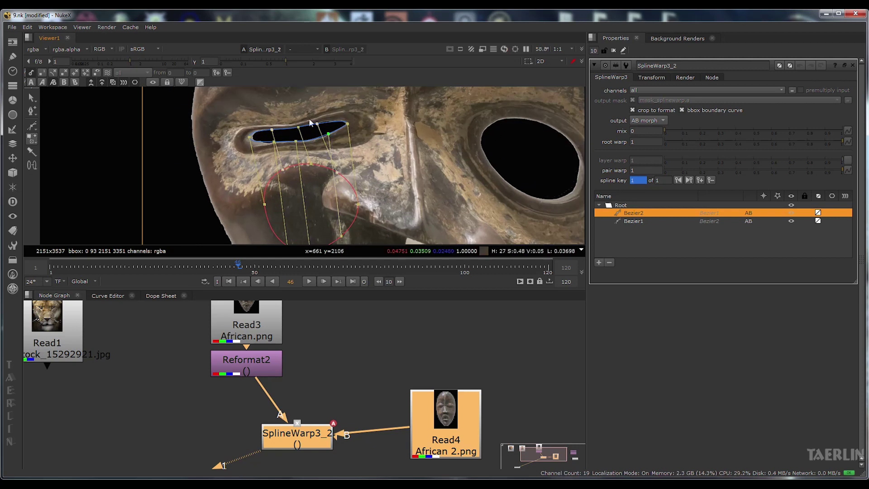
Step: Go through the Reverse, Unjoin and Join tools available for the curve pair
{"action": "left_click_drag", "start_coordinate": [31, 165], "coordinate": [100, 173]}
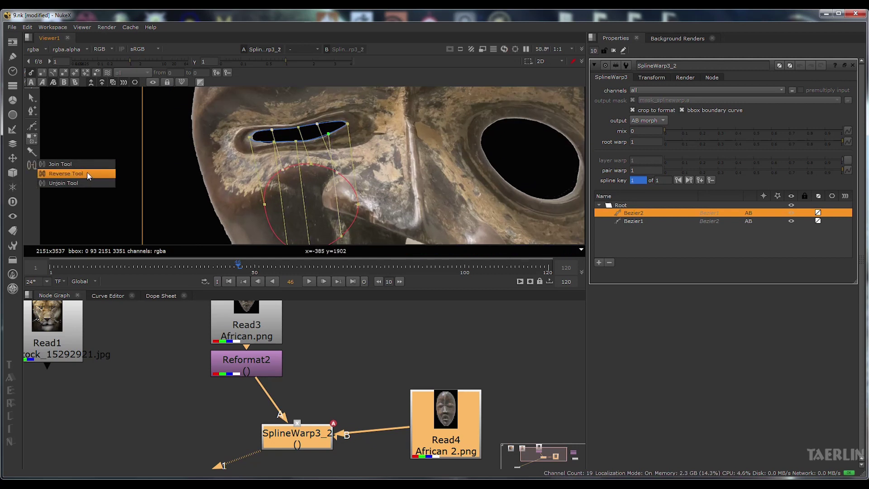
{"action": "left_click_drag", "start_coordinate": [91, 174], "coordinate": [96, 173]}
{"action": "left_click", "coordinate": [36, 165]}
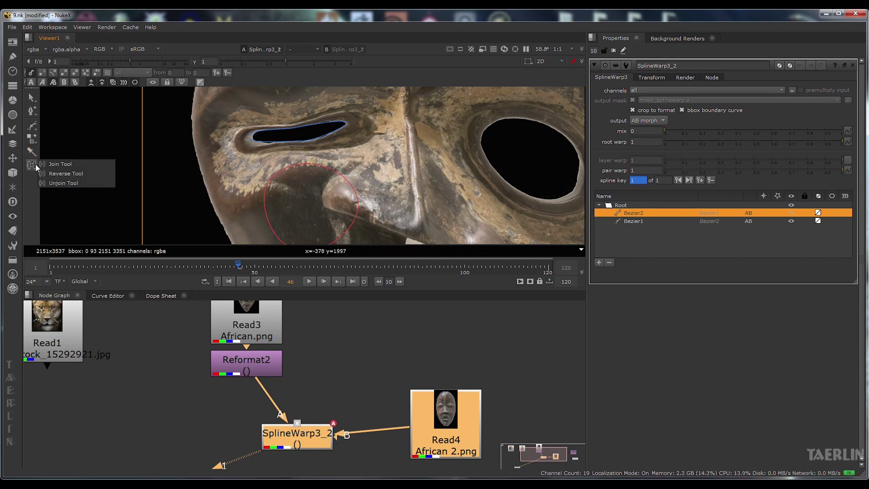
{"action": "left_click", "coordinate": [76, 185]}
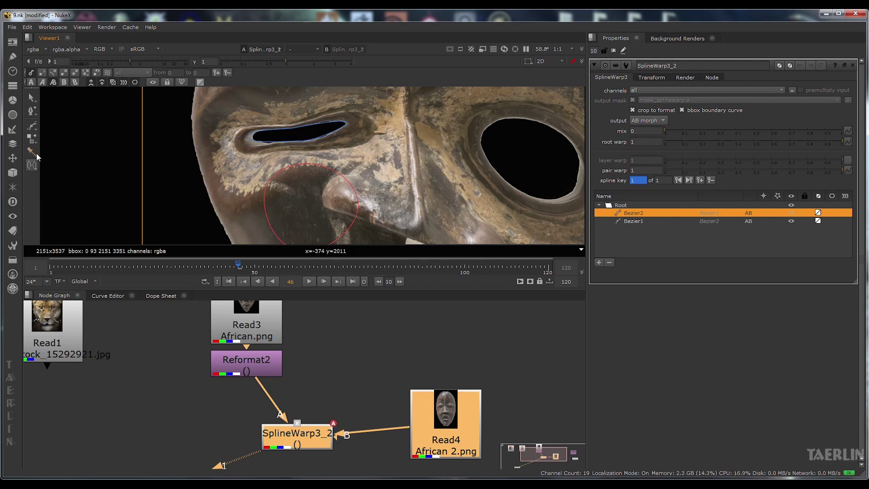
{"action": "left_click", "coordinate": [29, 166]}
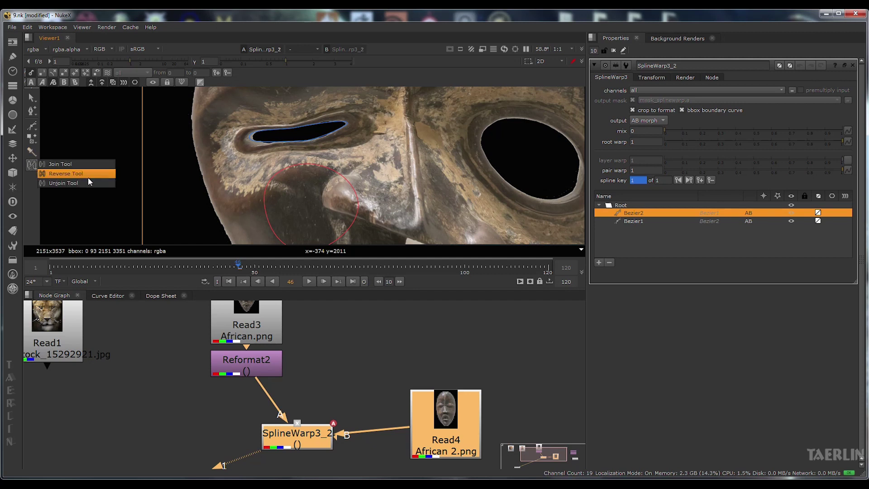
{"action": "left_click", "coordinate": [68, 164]}
Step: Show the A output, draw an ellipse around the mask's right eye hole, and duplicate it in B
{"action": "left_click", "coordinate": [31, 82]}
{"action": "left_click", "coordinate": [33, 83]}
{"action": "left_click", "coordinate": [31, 126]}
{"action": "left_click", "coordinate": [59, 154]}
{"action": "mouse_move", "coordinate": [357, 131]}
{"action": "left_mouse_down"}
{"action": "mouse_move", "coordinate": [457, 210]}
{"action": "mouse_move", "coordinate": [458, 231]}
{"action": "left_mouse_up"}
{"action": "left_click_drag", "start_coordinate": [408, 182], "coordinate": [397, 165]}
{"action": "right_click", "coordinate": [650, 213]}
{"action": "left_click", "coordinate": [700, 282]}
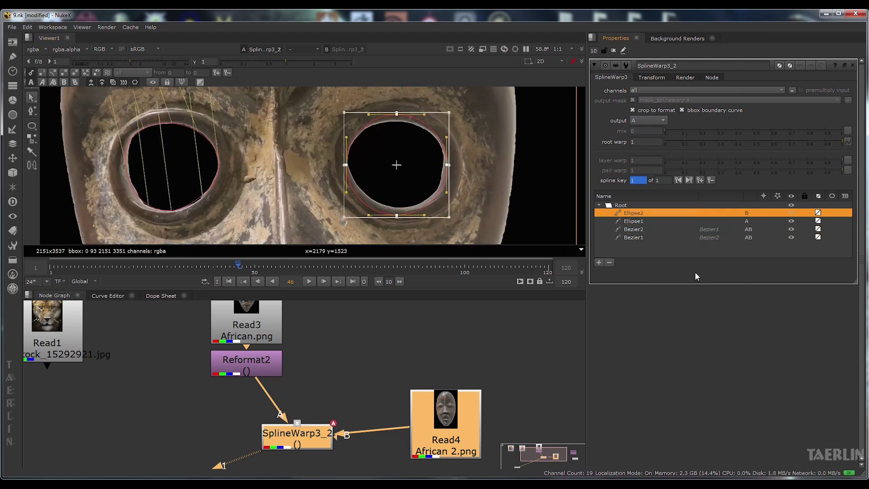
Step: Show the B image and fit the ellipse copy to the mask's right eye slit by scaling and moving it
{"action": "left_click", "coordinate": [66, 83]}
{"action": "scroll", "coordinate": [416, 203], "scroll_direction": "down", "scroll_amount": 3}
{"action": "left_click_drag", "start_coordinate": [359, 138], "coordinate": [444, 218]}
{"action": "left_click_drag", "start_coordinate": [403, 181], "coordinate": [392, 158]}
{"action": "left_click_drag", "start_coordinate": [394, 123], "coordinate": [393, 146]}
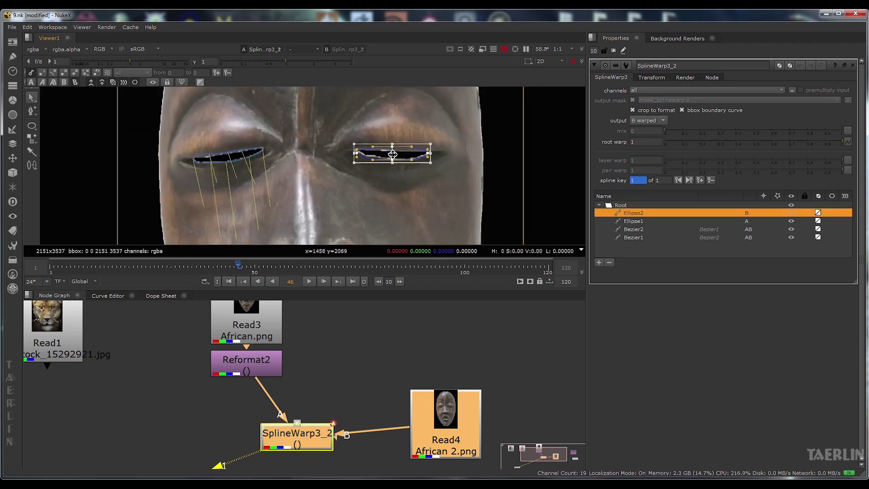
{"action": "scroll", "coordinate": [411, 166], "scroll_direction": "up", "scroll_amount": 3}
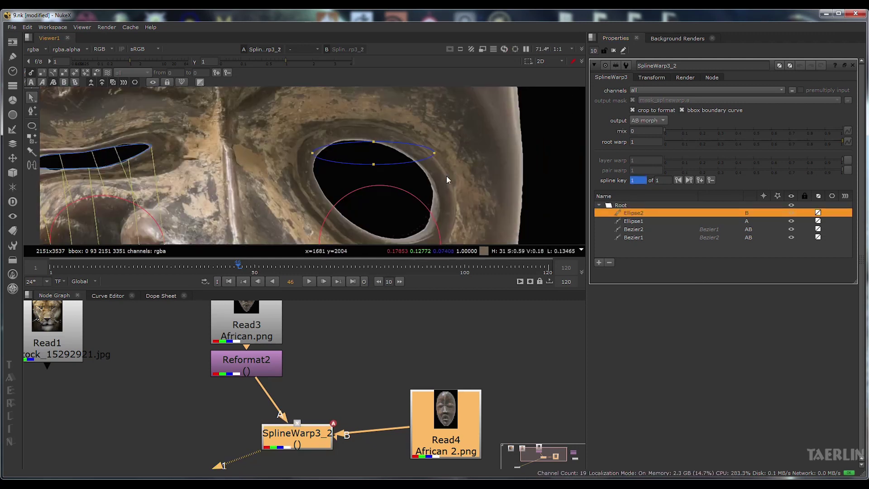
Step: Join the A and B ellipses around the right eye with the Join Tool
{"action": "left_click", "coordinate": [32, 166]}
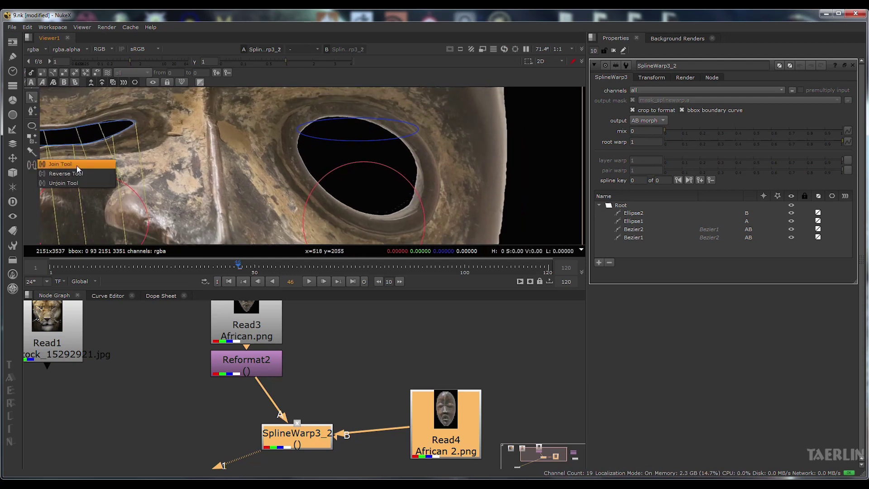
{"action": "left_click", "coordinate": [74, 165]}
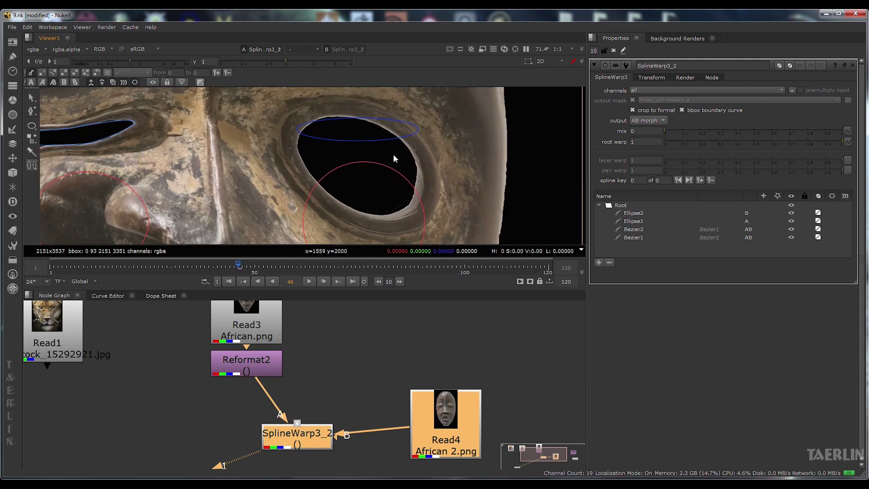
{"action": "left_click", "coordinate": [393, 169]}
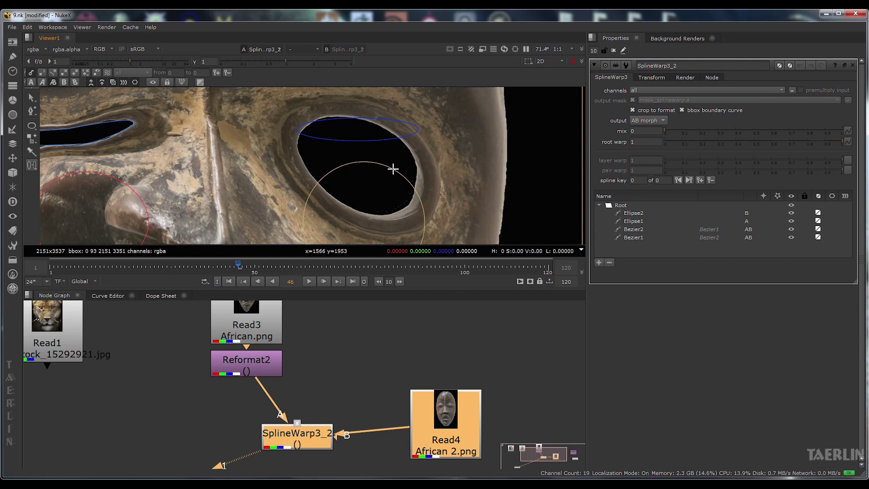
{"action": "left_click", "coordinate": [379, 141]}
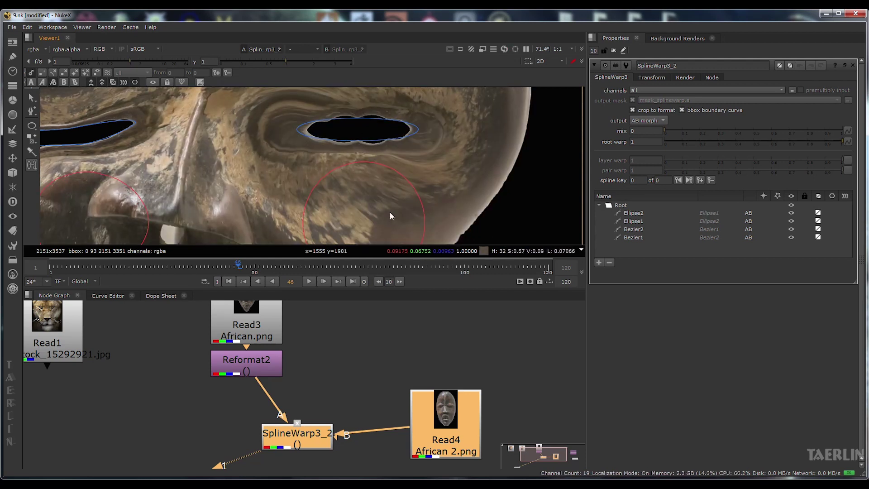
Step: Unjoin the right-eye ellipse pair, and join the A and B ellipses again
{"action": "left_click", "coordinate": [32, 166]}
{"action": "left_click", "coordinate": [69, 173]}
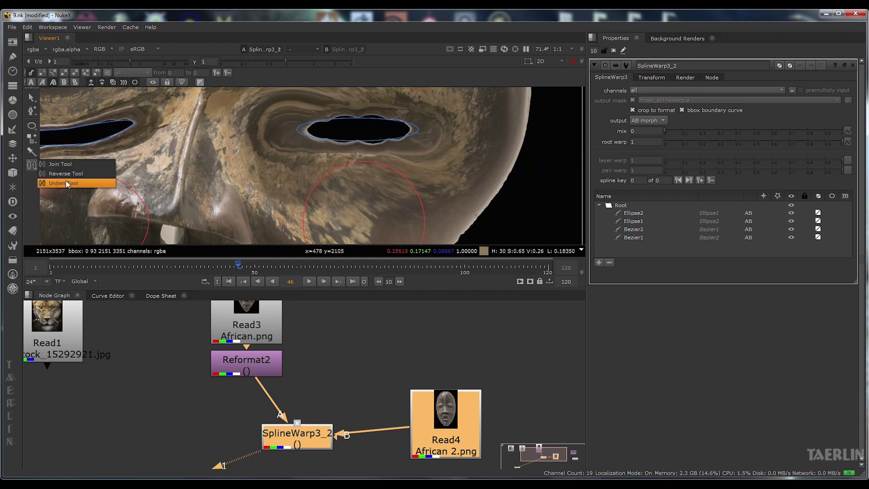
{"action": "left_click", "coordinate": [381, 155]}
{"action": "left_click", "coordinate": [31, 165]}
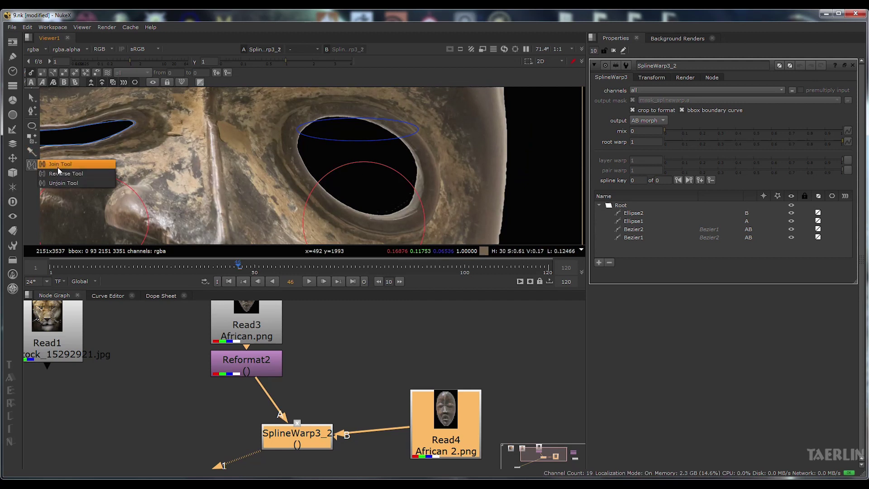
{"action": "left_click", "coordinate": [57, 165]}
{"action": "left_click", "coordinate": [387, 165]}
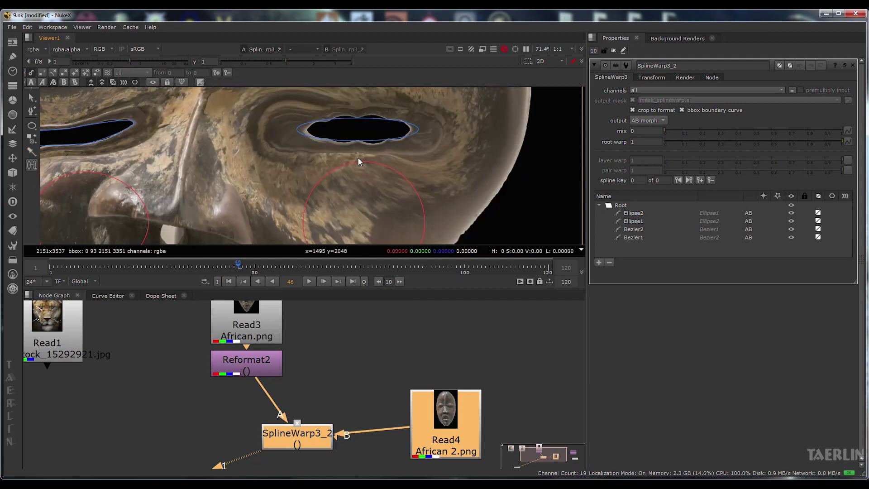
Step: Try the Reverse Tool on the joined right-eye ellipse, and undo and redo to compare the result
{"action": "left_click", "coordinate": [31, 166]}
{"action": "left_click", "coordinate": [75, 176]}
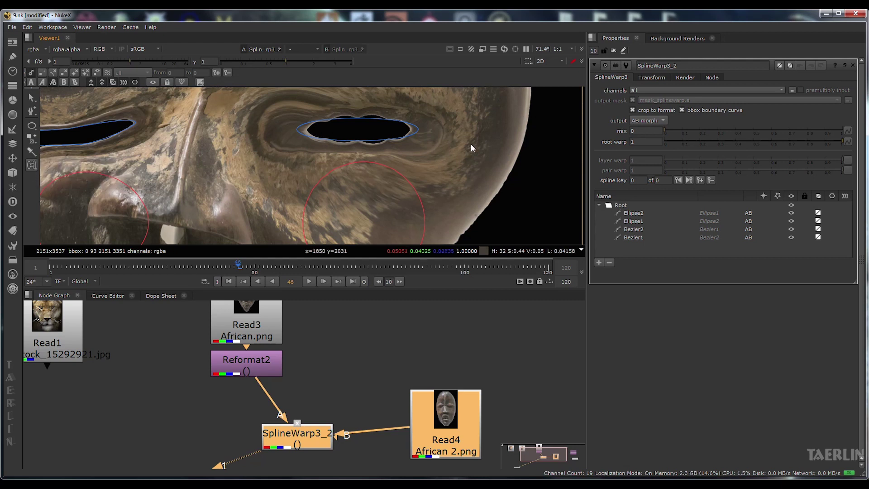
{"action": "left_click", "coordinate": [369, 140]}
{"action": "scroll", "coordinate": [382, 170], "scroll_direction": "down", "scroll_amount": 4}
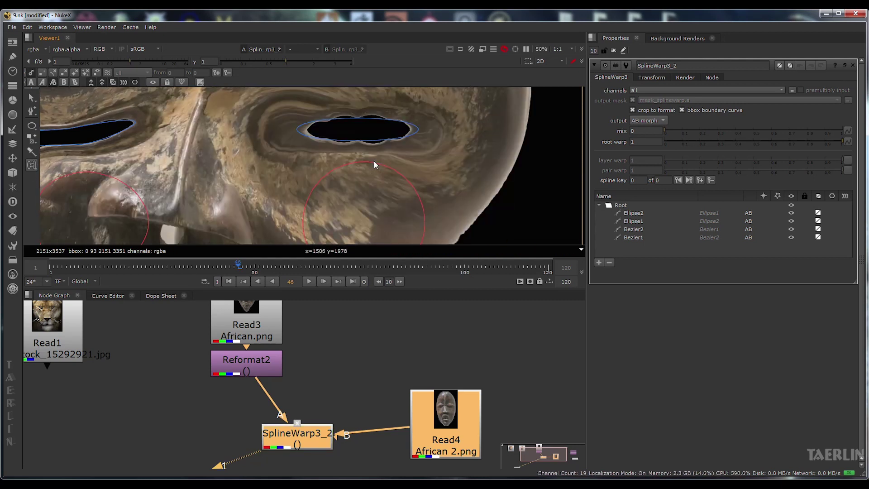
{"action": "key", "text": "ctrl+z"}
{"action": "key", "text": "ctrl+z"}
{"action": "key", "text": "ctrl+shift+z"}
{"action": "key", "text": "ctrl+shift+z"}
{"action": "key", "text": "ctrl+z"}
Step: Unjoin the right-eye ellipses and delete both Ellipse2 and Ellipse1 from the curve list
{"action": "left_click", "coordinate": [33, 168]}
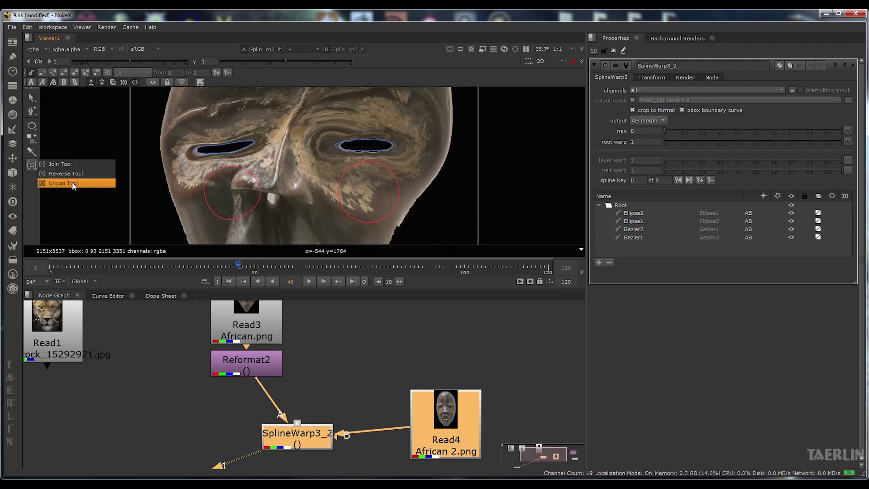
{"action": "left_click", "coordinate": [75, 181]}
{"action": "left_click", "coordinate": [394, 175]}
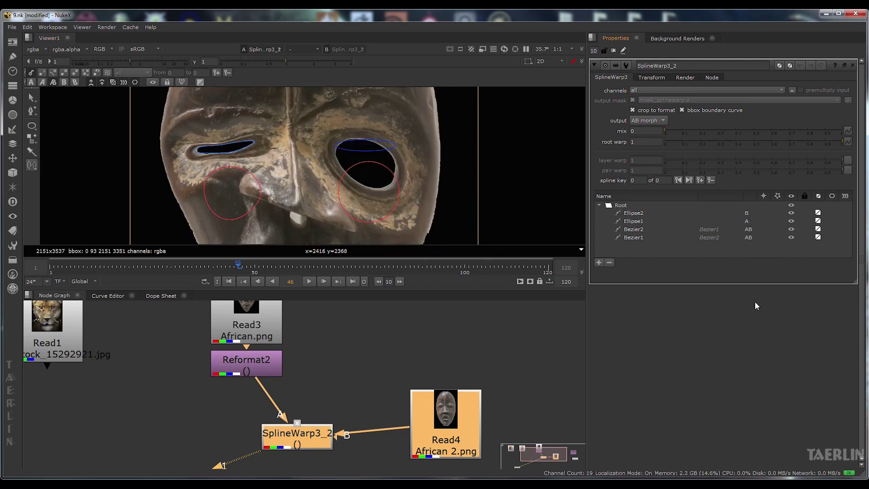
{"action": "left_click", "coordinate": [639, 213]}
{"action": "left_click", "coordinate": [609, 263]}
{"action": "left_click", "coordinate": [610, 263]}
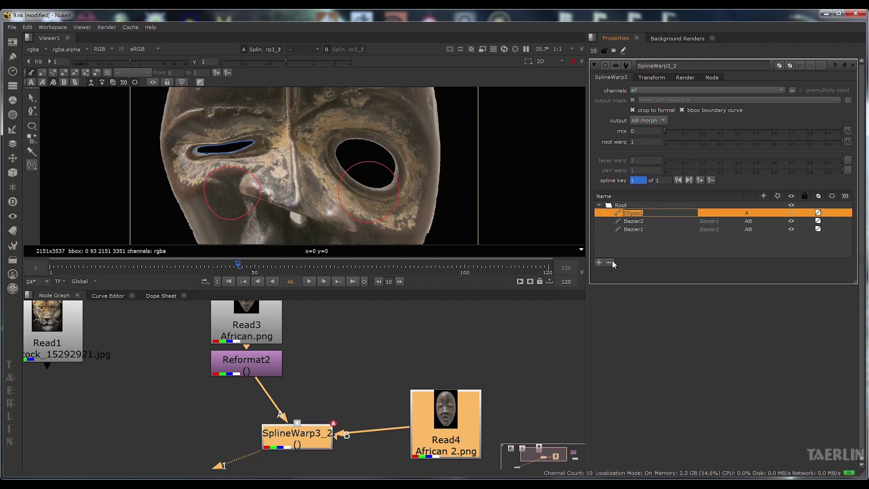
Step: Show the A output and draw a new ellipse around the mask's right eye hole
{"action": "left_click", "coordinate": [32, 82]}
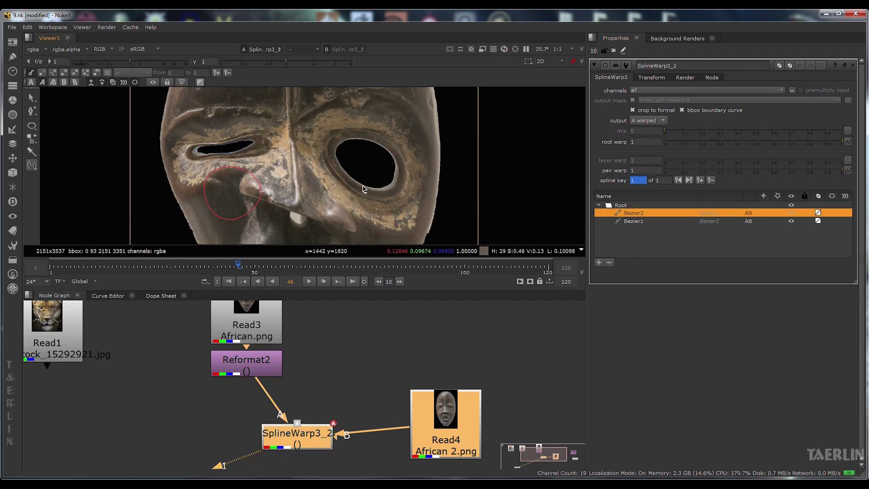
{"action": "scroll", "coordinate": [345, 164], "scroll_direction": "up", "scroll_amount": 3}
{"action": "scroll", "coordinate": [346, 164], "scroll_direction": "up", "scroll_amount": 2}
{"action": "left_click", "coordinate": [32, 125]}
{"action": "left_click_drag", "start_coordinate": [299, 128], "coordinate": [429, 238]}
Step: Move the new ellipse onto the right eye hole and adjust its points to follow the hole's edge
{"action": "key", "text": "ctrl+a"}
{"action": "left_click_drag", "start_coordinate": [355, 181], "coordinate": [336, 166]}
{"action": "left_click", "coordinate": [424, 170]}
{"action": "left_click_drag", "start_coordinate": [412, 170], "coordinate": [401, 170]}
{"action": "left_click_drag", "start_coordinate": [344, 116], "coordinate": [343, 116]}
{"action": "left_click_drag", "start_coordinate": [346, 225], "coordinate": [348, 224]}
{"action": "left_click", "coordinate": [554, 175]}
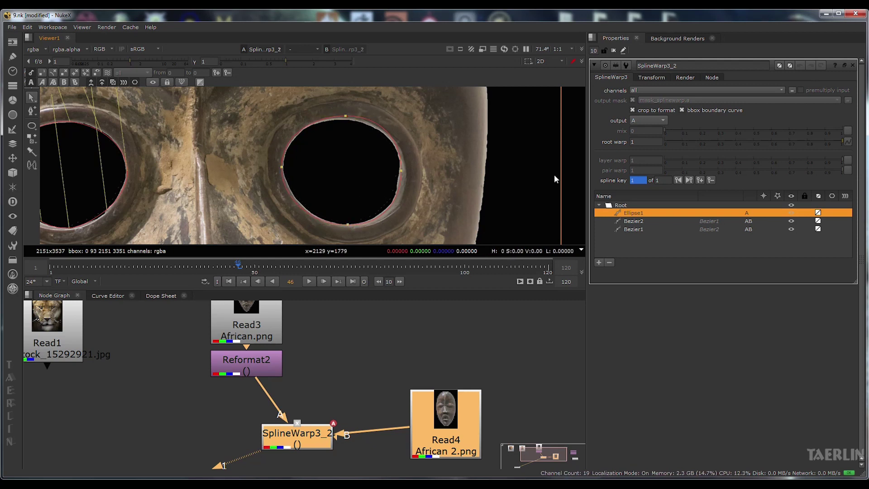
Step: In the B output, draw a closed Bezier curve around the right eye slit and fit it to the slit's edges
{"action": "left_click", "coordinate": [64, 82]}
{"action": "right_click", "coordinate": [32, 126]}
{"action": "left_click", "coordinate": [57, 125]}
{"action": "left_click", "coordinate": [248, 170]}
{"action": "left_click", "coordinate": [320, 169]}
{"action": "left_click", "coordinate": [397, 171]}
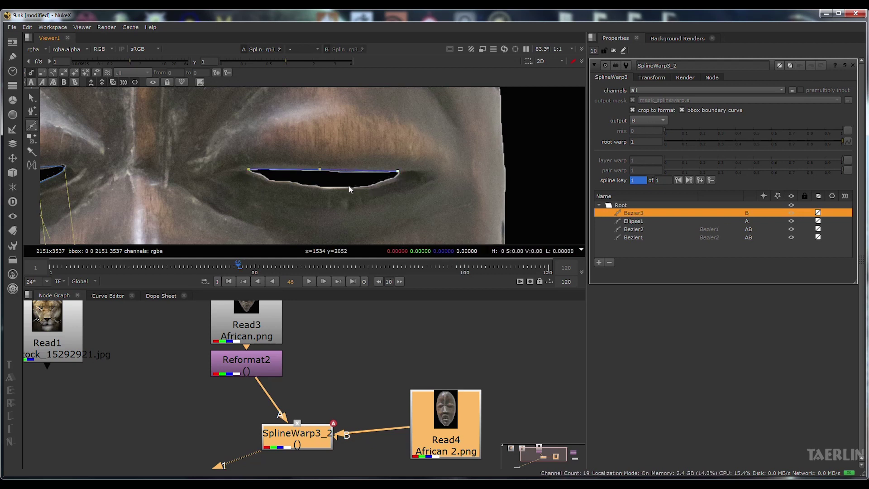
{"action": "left_click_drag", "start_coordinate": [322, 186], "coordinate": [253, 176]}
{"action": "key", "text": "Return"}
{"action": "scroll", "coordinate": [320, 185], "scroll_direction": "up", "scroll_amount": 4}
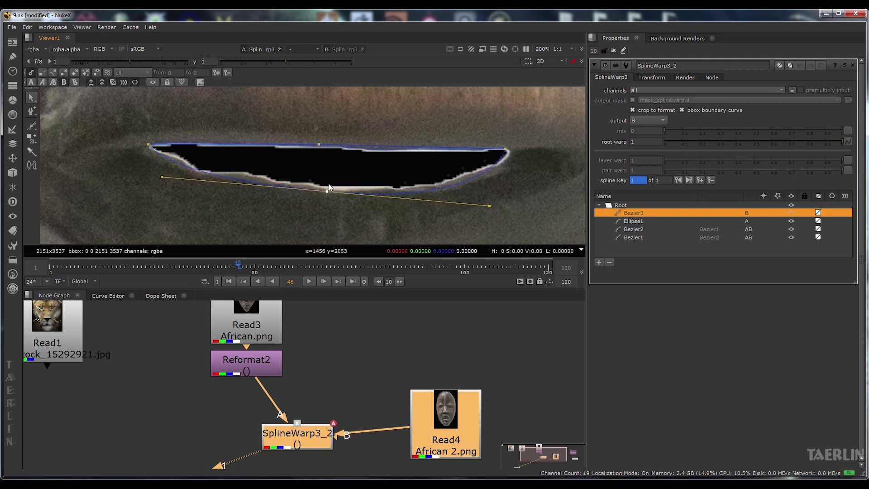
{"action": "scroll", "coordinate": [394, 150], "scroll_direction": "down", "scroll_amount": 10}
{"action": "left_click", "coordinate": [395, 150]}
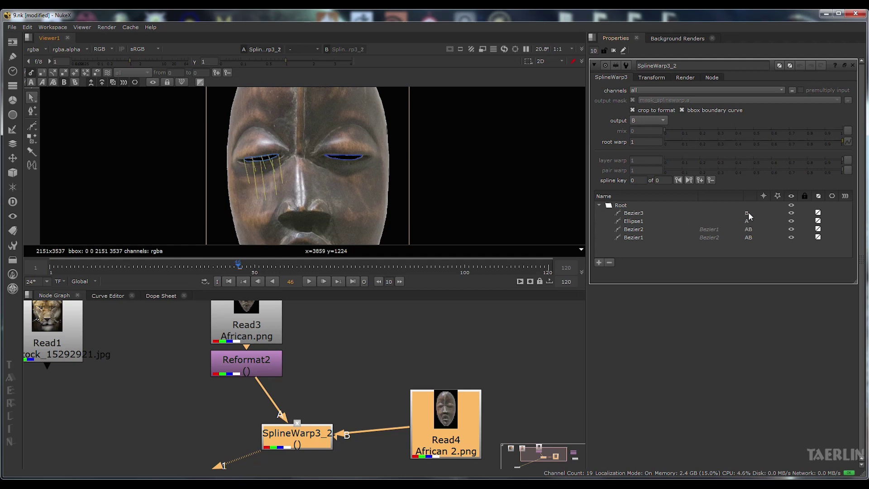
Step: Show the AB morph output and join the right-eye ellipse in A with the Bezier curve in B
{"action": "left_click", "coordinate": [53, 82]}
{"action": "scroll", "coordinate": [387, 181], "scroll_direction": "up", "scroll_amount": 3}
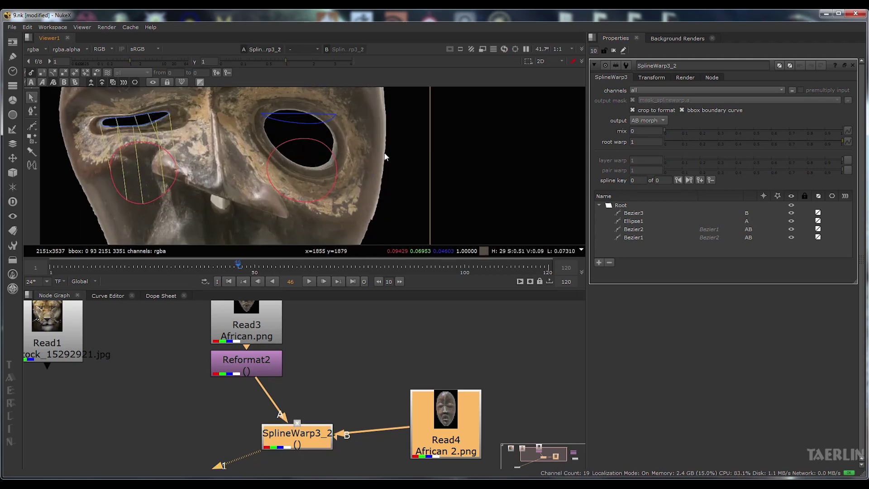
{"action": "left_click_drag", "start_coordinate": [374, 154], "coordinate": [412, 191]}
{"action": "left_click", "coordinate": [32, 165]}
{"action": "left_click", "coordinate": [62, 163]}
{"action": "left_click", "coordinate": [327, 179]}
{"action": "left_click", "coordinate": [339, 163]}
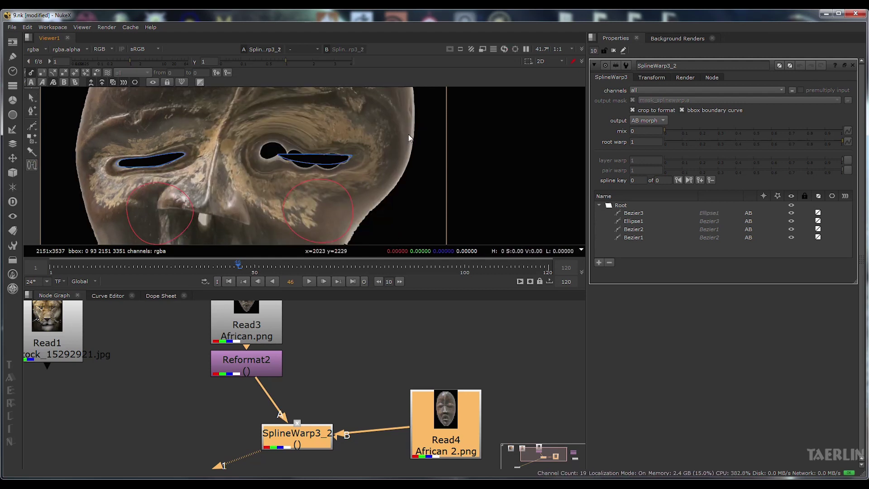
Step: Slide the right eye's correspondence points along the slit curve to match the corresponding points on the ellipse
{"action": "left_click", "coordinate": [31, 138]}
{"action": "left_click", "coordinate": [78, 145]}
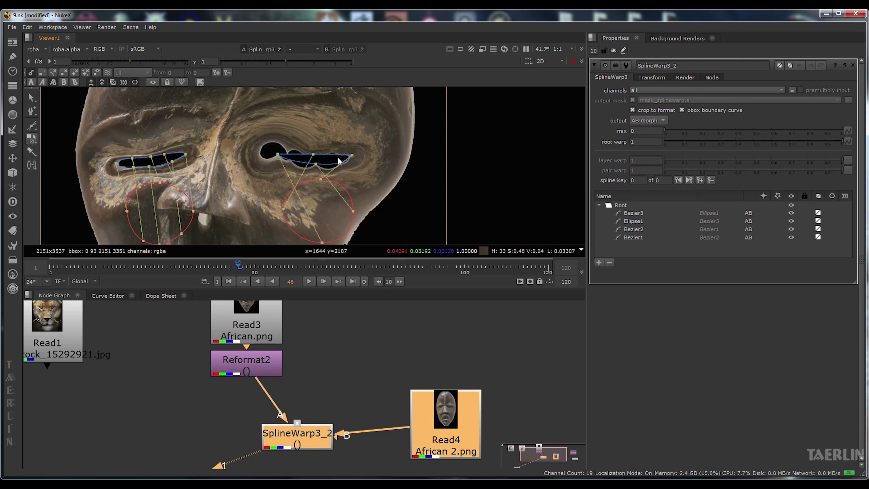
{"action": "left_click_drag", "start_coordinate": [313, 154], "coordinate": [280, 153]}
{"action": "left_click_drag", "start_coordinate": [352, 155], "coordinate": [314, 164]}
{"action": "left_click", "coordinate": [317, 154]}
Step: Add correspondence points along the lower and upper edges of the right eye slit and nudge the lower inner one
{"action": "left_click", "coordinate": [31, 141]}
{"action": "left_click", "coordinate": [31, 140]}
{"action": "left_click", "coordinate": [94, 138]}
{"action": "left_click", "coordinate": [333, 164]}
{"action": "left_click", "coordinate": [296, 161]}
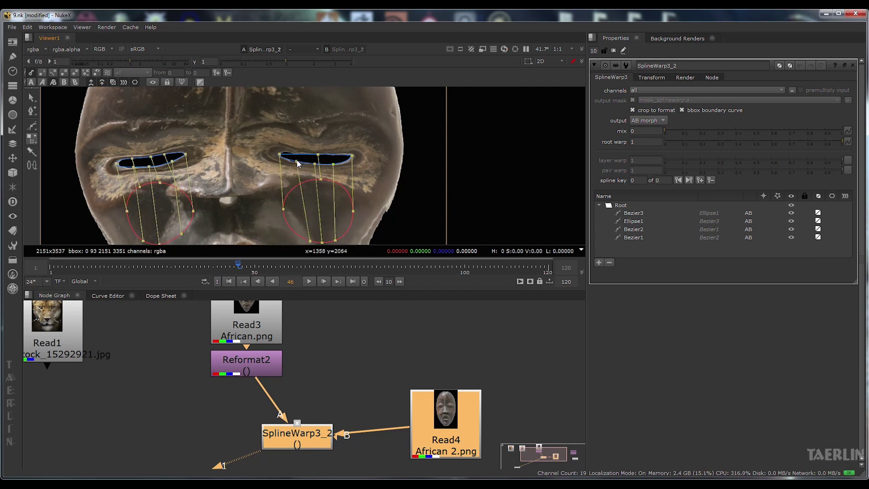
{"action": "left_click", "coordinate": [337, 154]}
{"action": "left_click", "coordinate": [299, 154]}
{"action": "scroll", "coordinate": [334, 178], "scroll_direction": "up", "scroll_amount": 3}
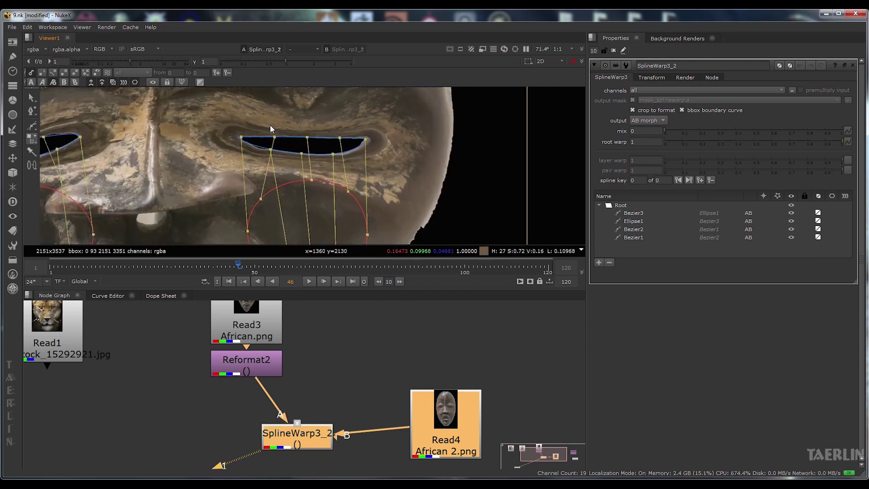
{"action": "left_click_drag", "start_coordinate": [271, 149], "coordinate": [266, 150]}
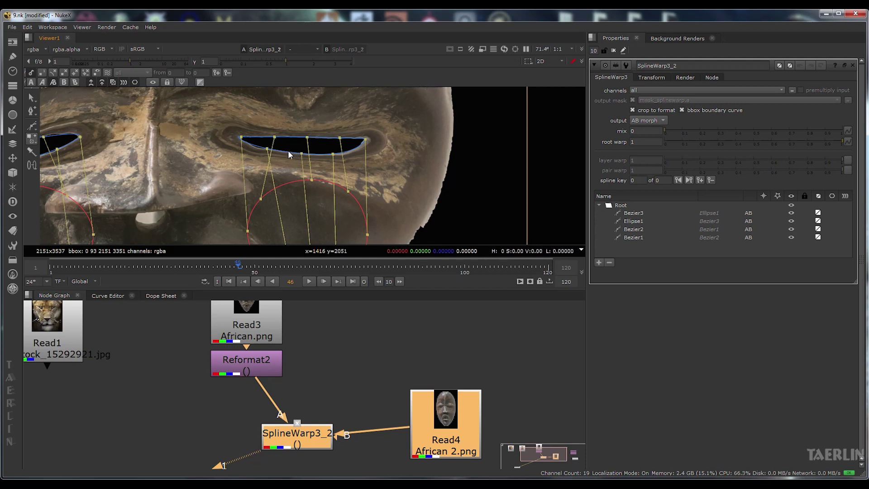
Step: Select the Bezier3 curve and adjust its lower and upper middle points to refine the right eye slit
{"action": "left_click", "coordinate": [31, 98]}
{"action": "left_click", "coordinate": [642, 213]}
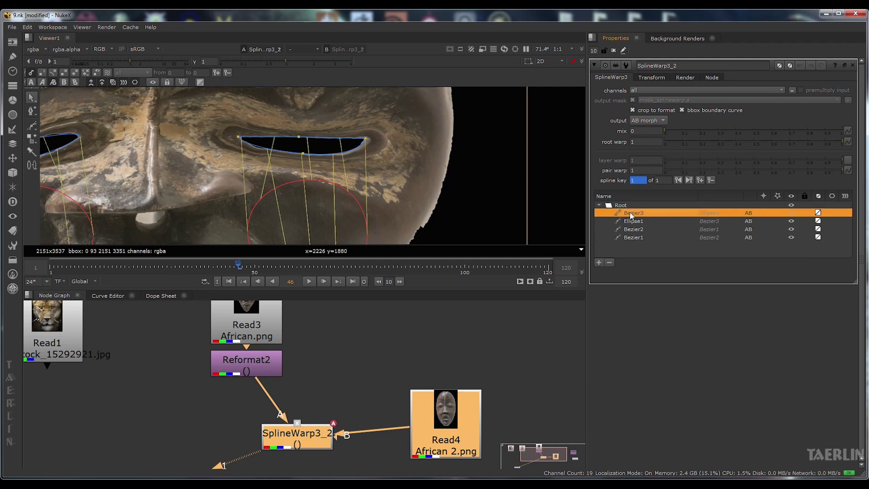
{"action": "left_click_drag", "start_coordinate": [303, 153], "coordinate": [301, 151]}
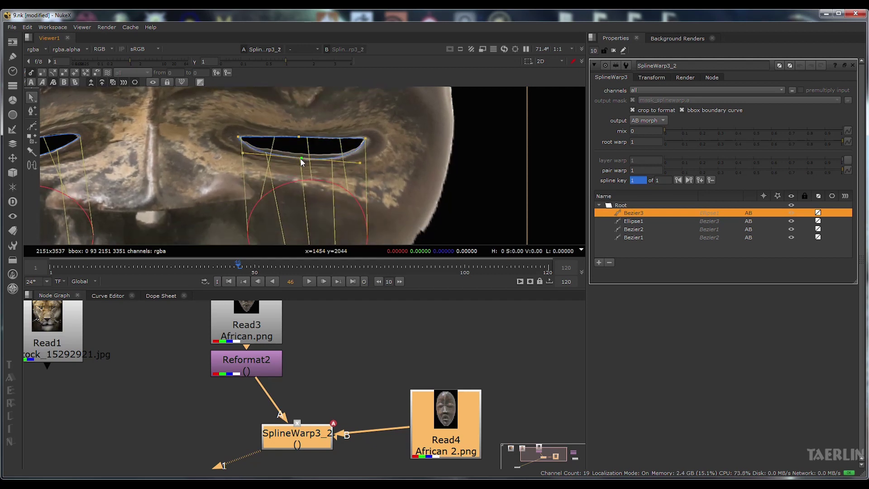
{"action": "mouse_move", "coordinate": [302, 153]}
{"action": "left_mouse_down"}
{"action": "mouse_move", "coordinate": [307, 157]}
{"action": "mouse_move", "coordinate": [299, 135]}
{"action": "left_mouse_up"}
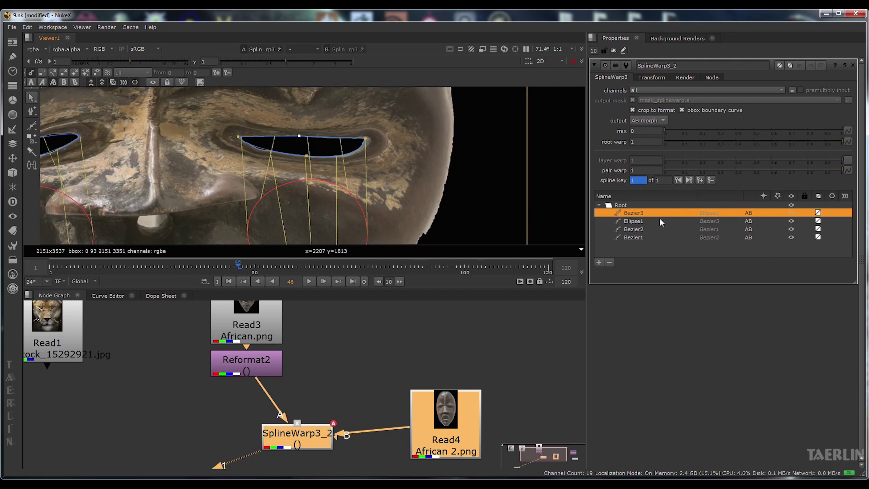
{"action": "left_click", "coordinate": [636, 221]}
{"action": "left_click", "coordinate": [636, 213]}
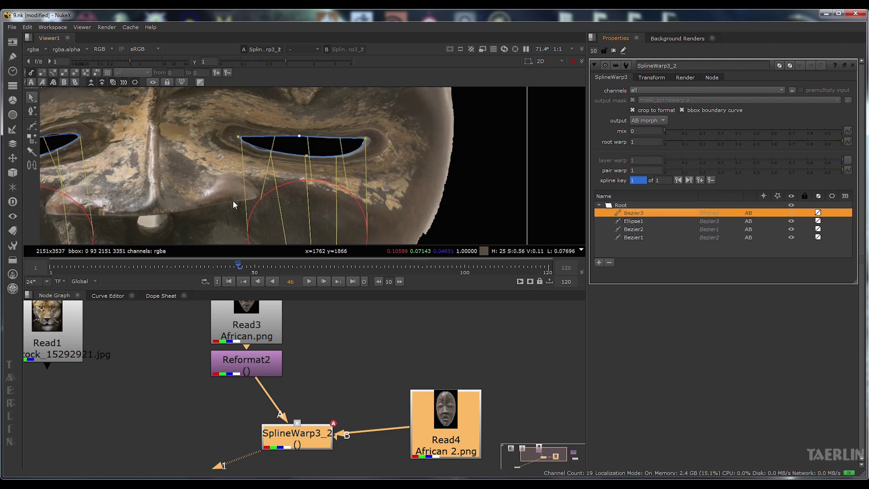
Step: Modify the upper middle correspondence point on the right eye slit curve
{"action": "right_click", "coordinate": [32, 138]}
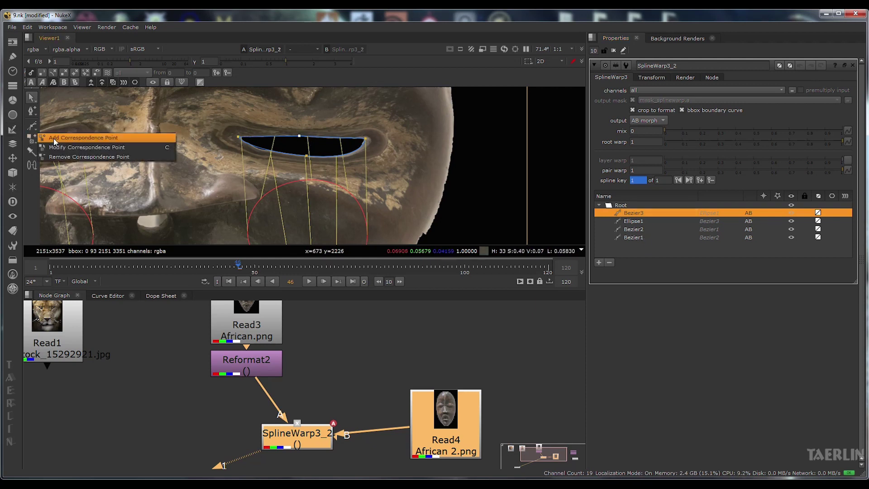
{"action": "left_click", "coordinate": [68, 147]}
{"action": "left_click", "coordinate": [304, 136]}
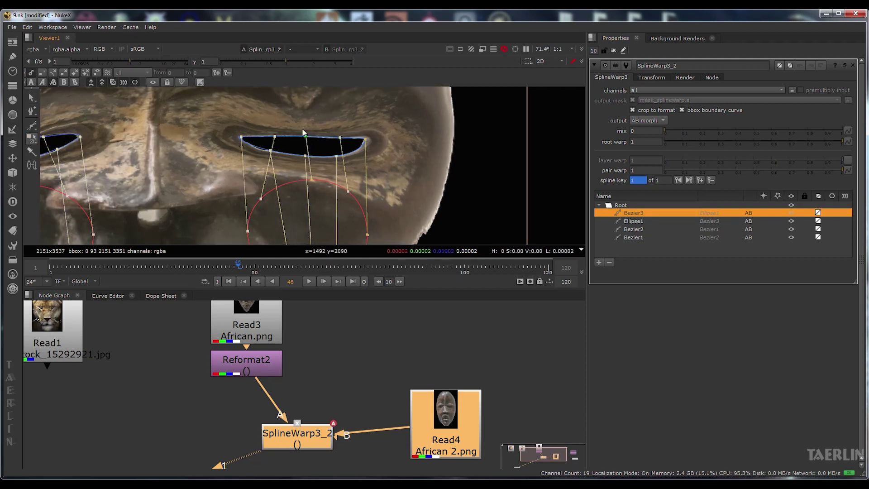
{"action": "scroll", "coordinate": [317, 179], "scroll_direction": "down", "scroll_amount": 3}
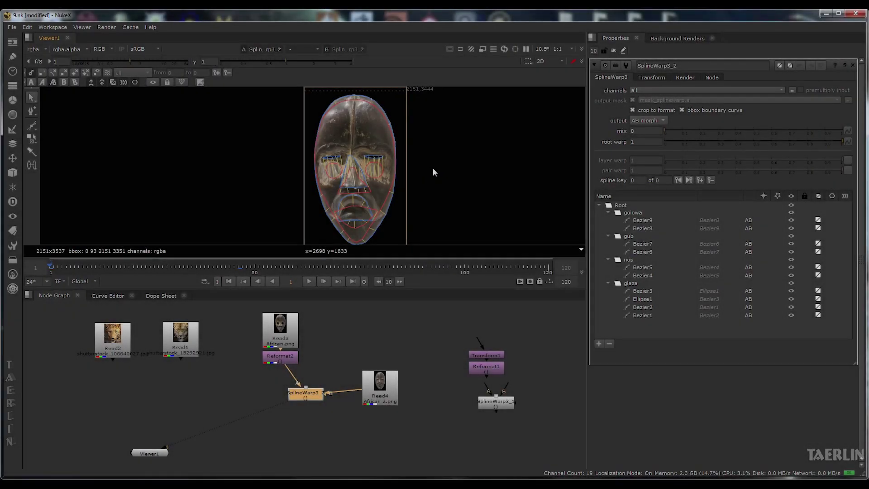
{"action": "left_click_drag", "start_coordinate": [433, 172], "coordinate": [408, 148]}
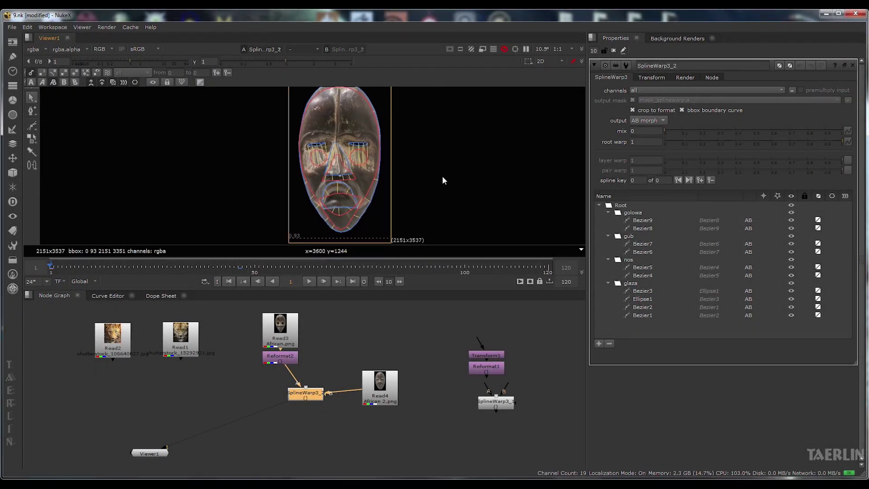
{"action": "scroll", "coordinate": [394, 159], "scroll_direction": "up", "scroll_amount": 4}
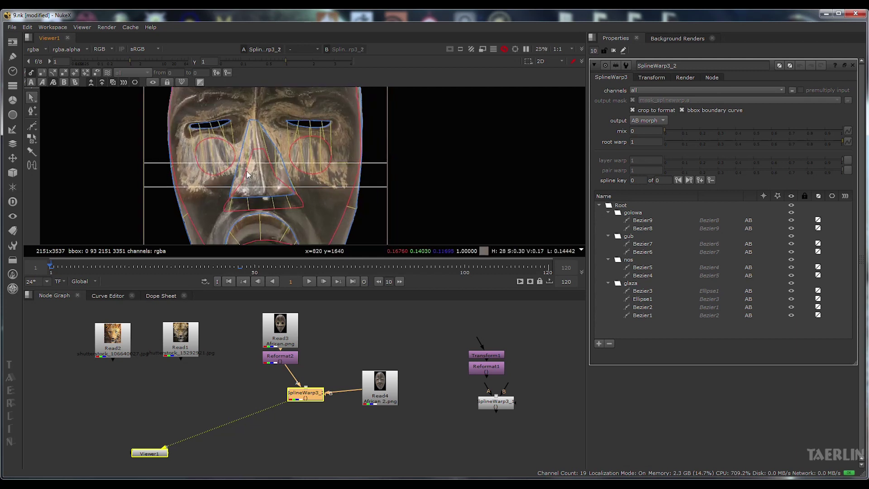
{"action": "left_click_drag", "start_coordinate": [388, 198], "coordinate": [430, 130]}
{"action": "scroll", "coordinate": [421, 196], "scroll_direction": "down", "scroll_amount": 4}
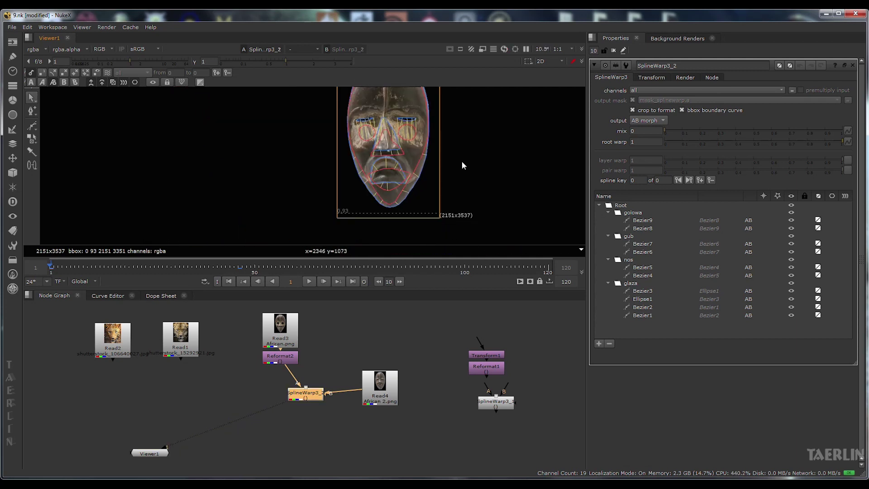
Step: Select the golowa layer and set a root warp keyframe of 0 at frame 1
{"action": "left_click_drag", "start_coordinate": [450, 173], "coordinate": [450, 163]}
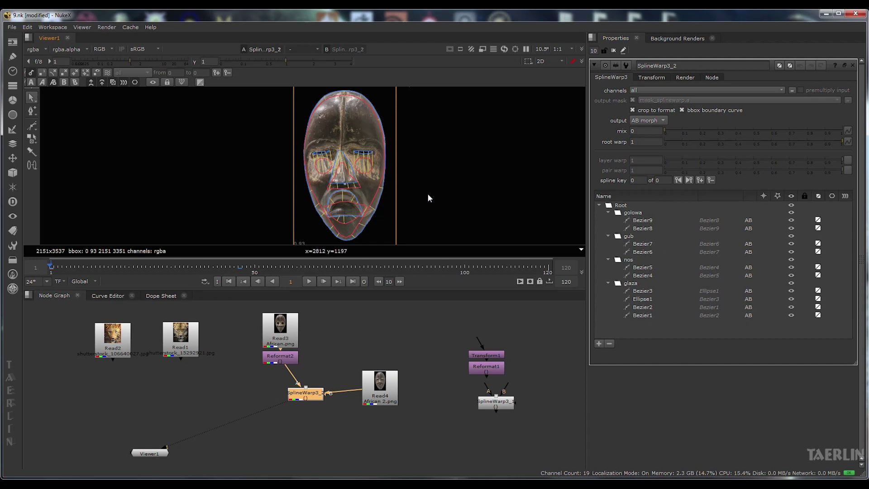
{"action": "left_click", "coordinate": [641, 213]}
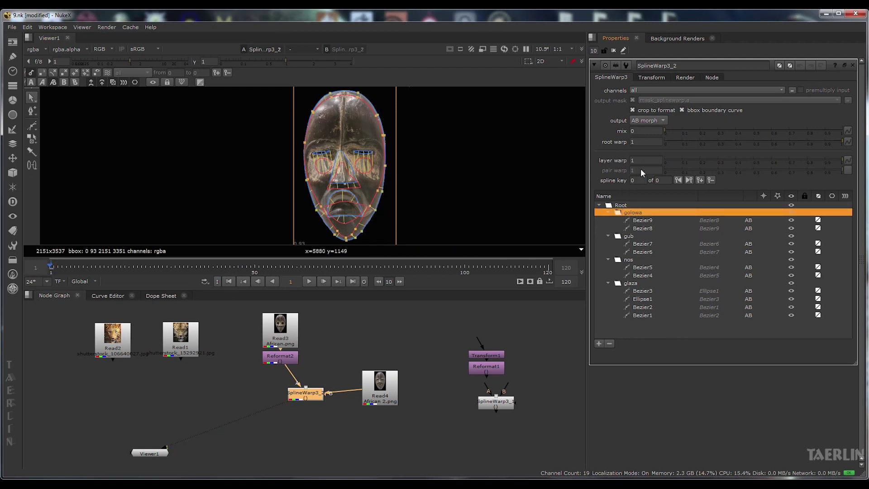
{"action": "left_click_drag", "start_coordinate": [843, 144], "coordinate": [642, 145]}
{"action": "right_click", "coordinate": [643, 143]}
{"action": "left_click", "coordinate": [660, 149]}
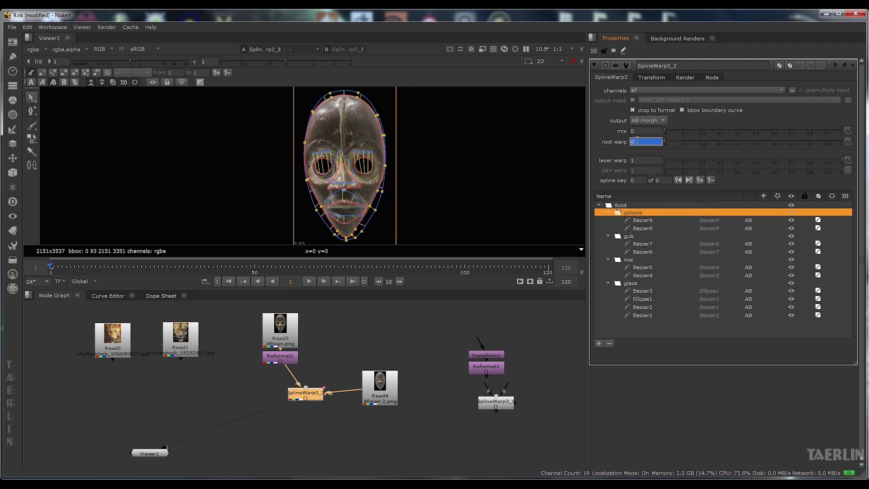
Step: Set the root warp to 1 at frame 120
{"action": "left_click", "coordinate": [353, 281]}
{"action": "double_click", "coordinate": [648, 142]}
{"action": "type", "text": "1"}
{"action": "key", "text": "Return"}
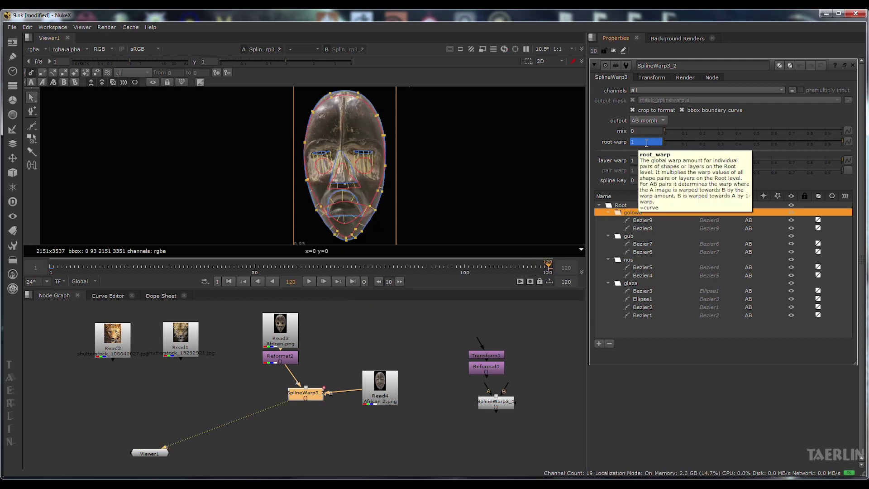
Step: Hide the viewer overlay and scrub through the timeline to examine the mask warp, stopping at frame 65
{"action": "scroll", "coordinate": [329, 177], "scroll_direction": "up", "scroll_amount": 2}
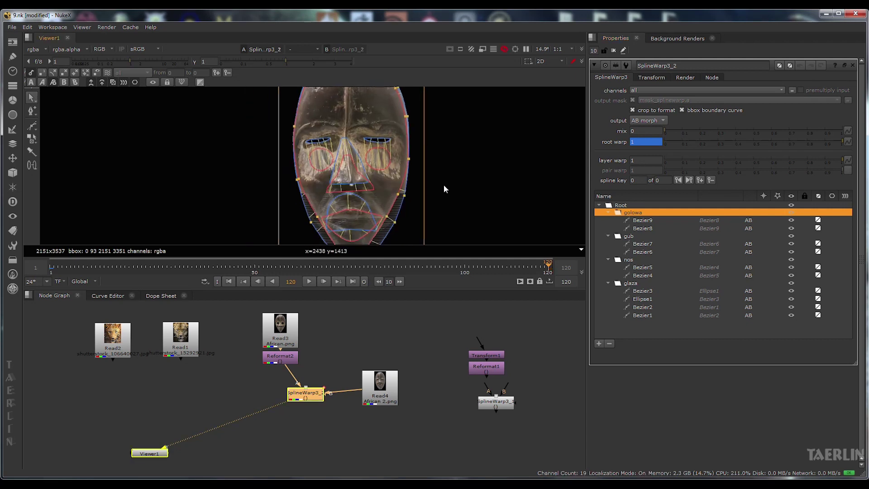
{"action": "key", "text": "o"}
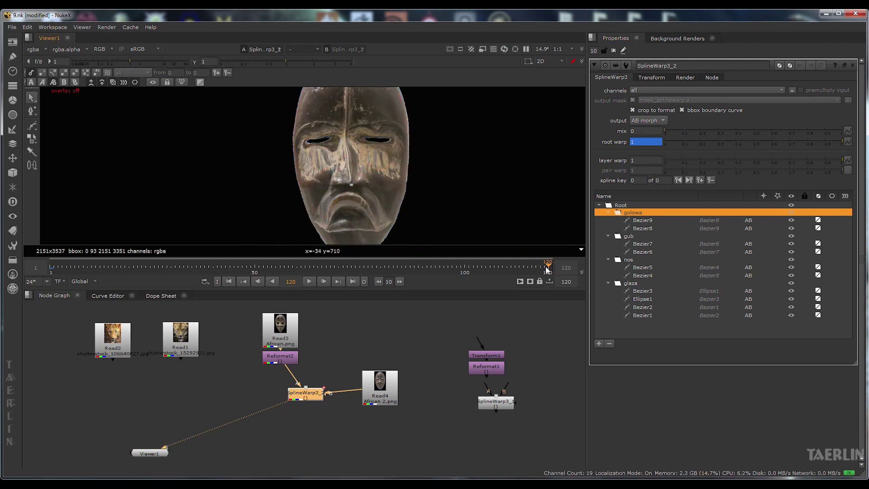
{"action": "left_click", "coordinate": [142, 266]}
{"action": "left_click", "coordinate": [180, 268]}
{"action": "left_click_drag", "start_coordinate": [180, 268], "coordinate": [319, 270]}
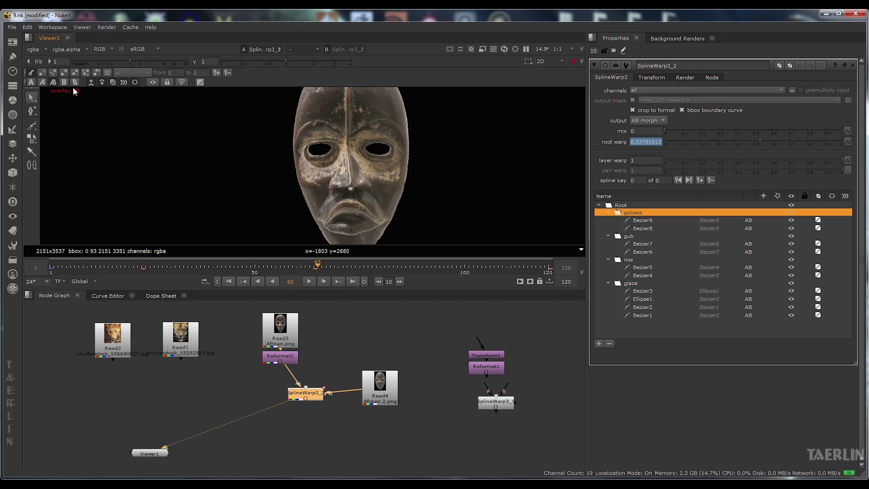
{"action": "left_click", "coordinate": [53, 82]}
{"action": "left_click", "coordinate": [54, 83]}
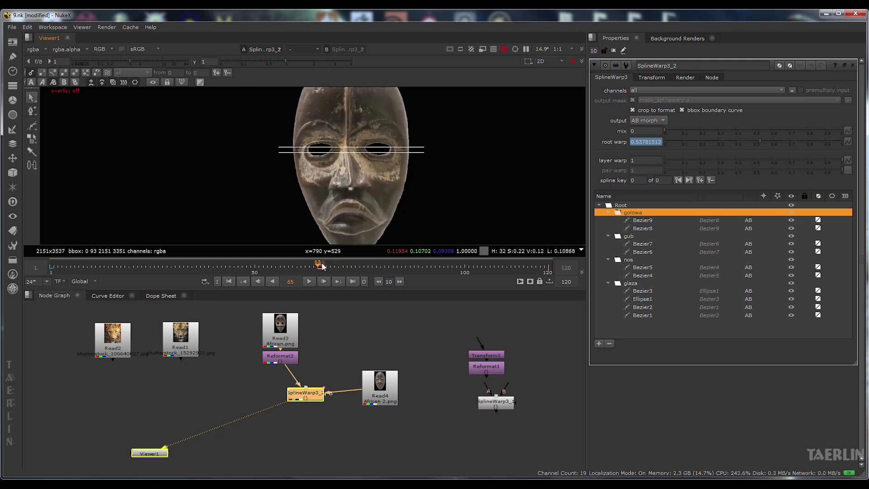
{"action": "left_click_drag", "start_coordinate": [336, 268], "coordinate": [319, 268]}
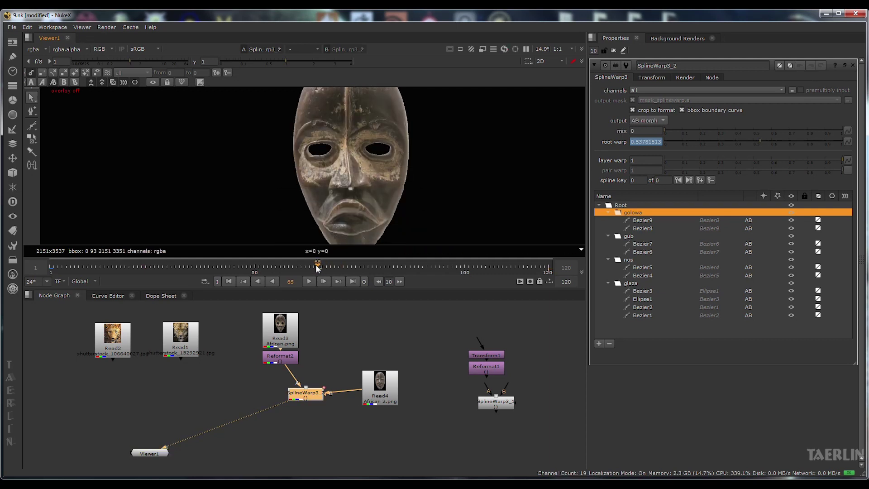
Step: Animate the mix with a keyframe of 0 at frame 65 and a value of 1 at frame 91
{"action": "right_click", "coordinate": [648, 132]}
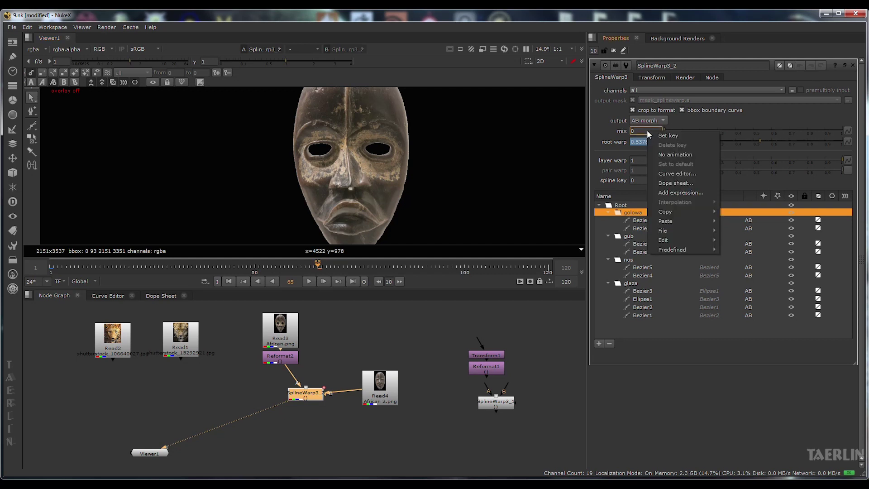
{"action": "left_click", "coordinate": [663, 136]}
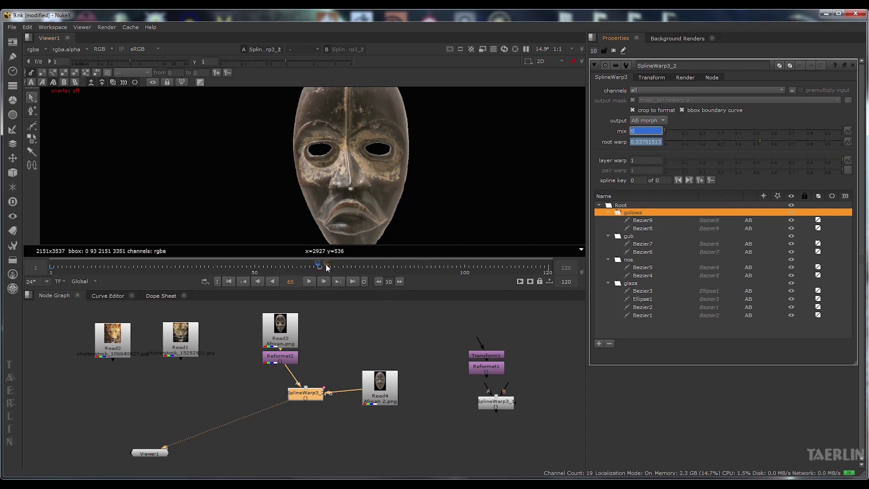
{"action": "left_click_drag", "start_coordinate": [320, 267], "coordinate": [428, 269]}
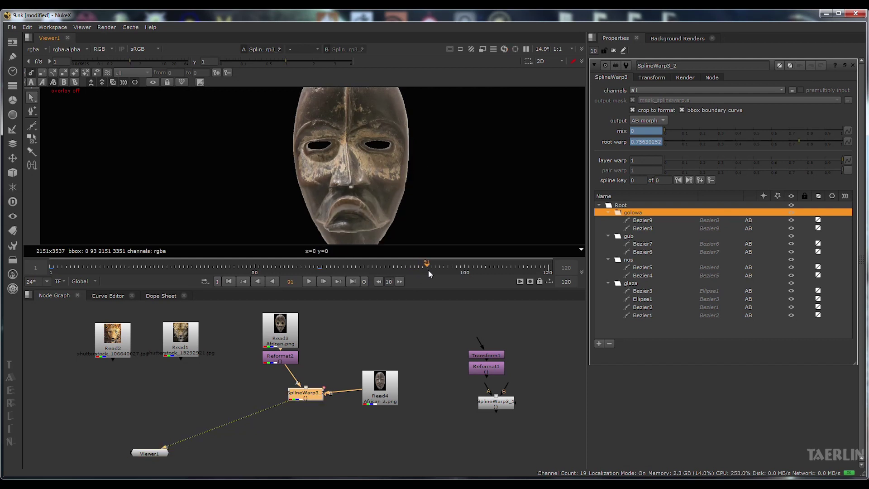
{"action": "left_click_drag", "start_coordinate": [642, 131], "coordinate": [619, 134]}
{"action": "type", "text": "1"}
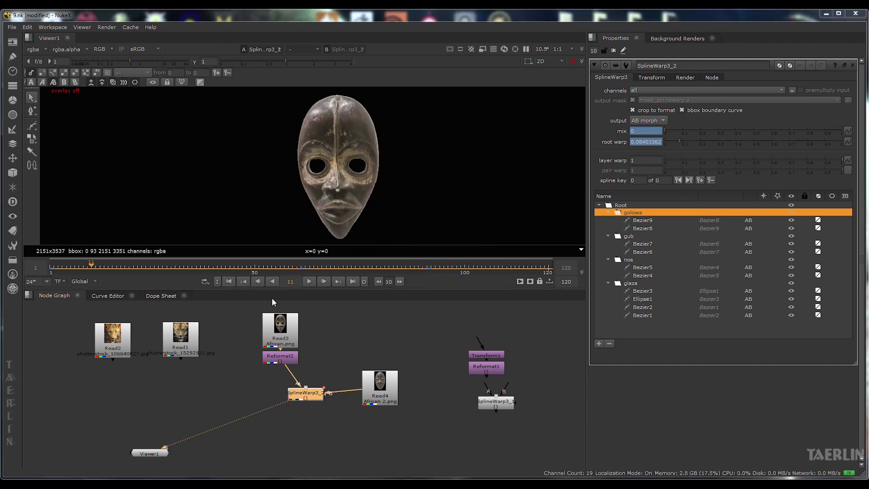
Step: Play the morph, open its mix curve in the Curve Editor and move the zero-value key to frame 36
{"action": "left_click", "coordinate": [310, 281]}
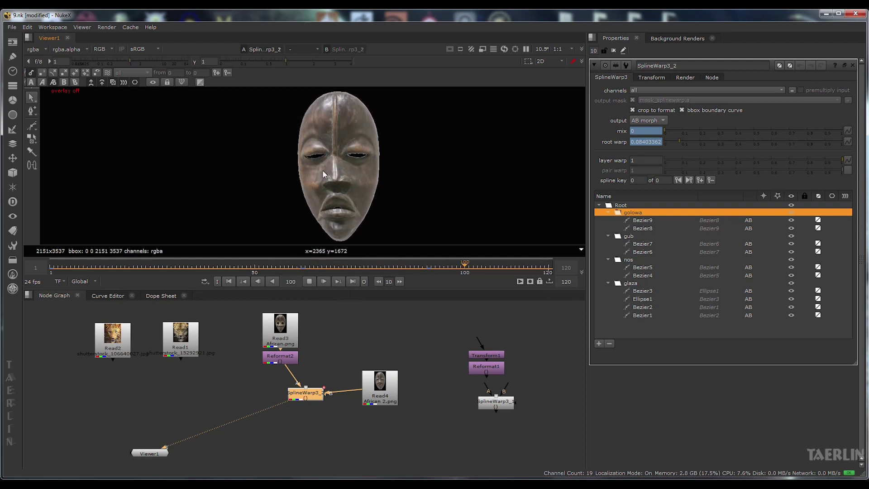
{"action": "left_click", "coordinate": [310, 281]}
{"action": "left_click", "coordinate": [106, 296]}
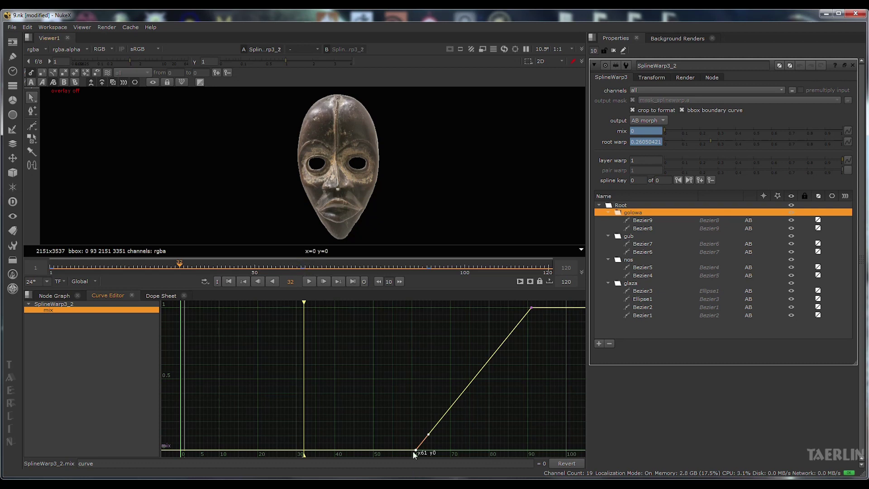
{"action": "left_click_drag", "start_coordinate": [417, 450], "coordinate": [315, 448]}
Step: Move the mix curve's zero-value key to frame 51 and play back the morph before and after the change
{"action": "left_click", "coordinate": [308, 282]}
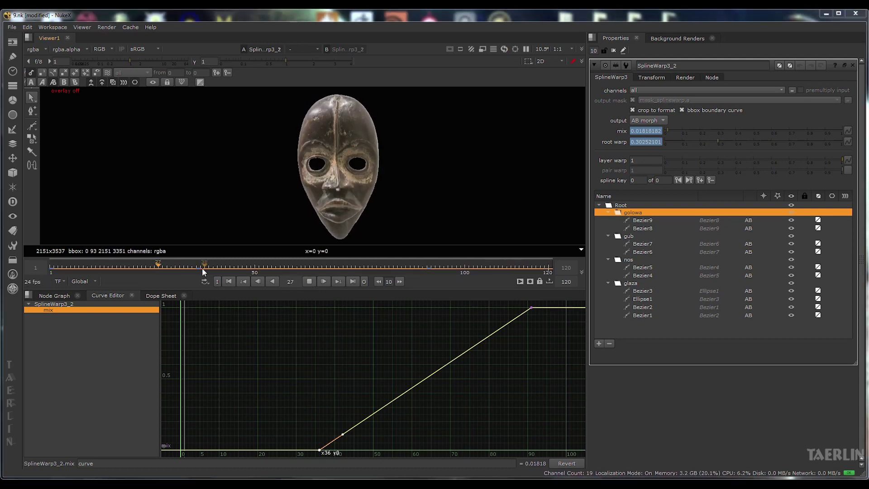
{"action": "left_click", "coordinate": [309, 281]}
{"action": "left_click_drag", "start_coordinate": [202, 270], "coordinate": [260, 271]}
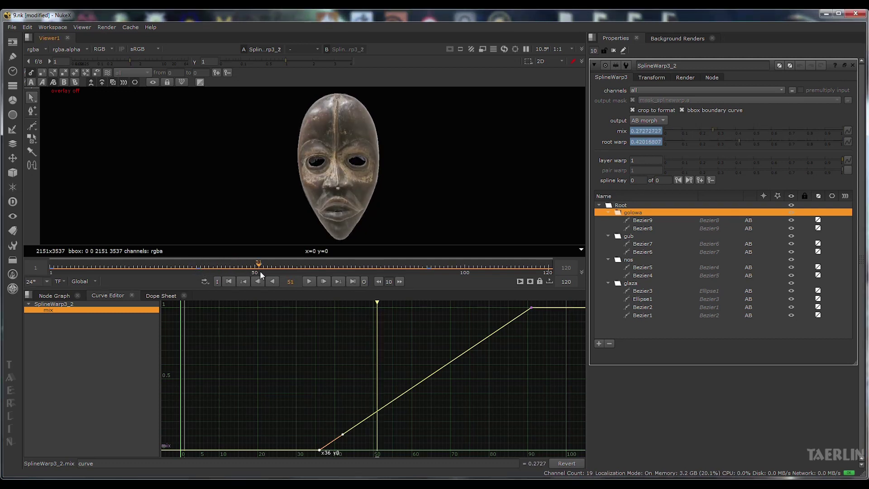
{"action": "left_click_drag", "start_coordinate": [320, 450], "coordinate": [375, 453]}
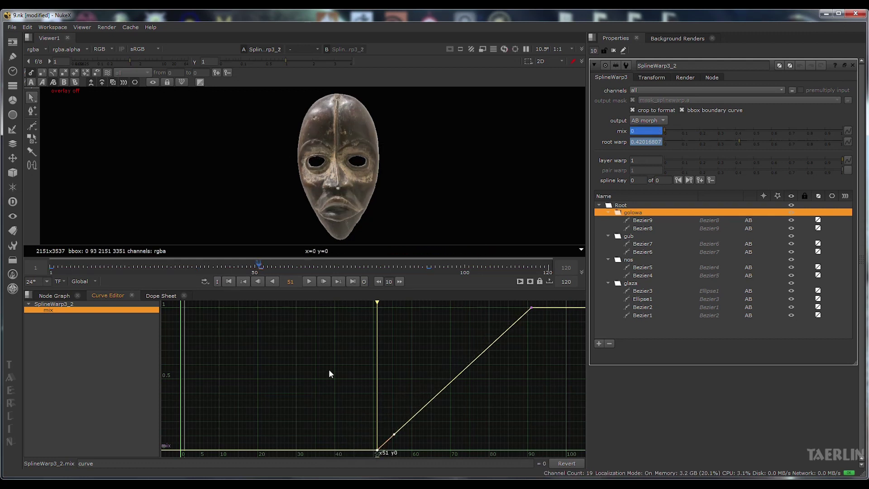
{"action": "left_click", "coordinate": [309, 281]}
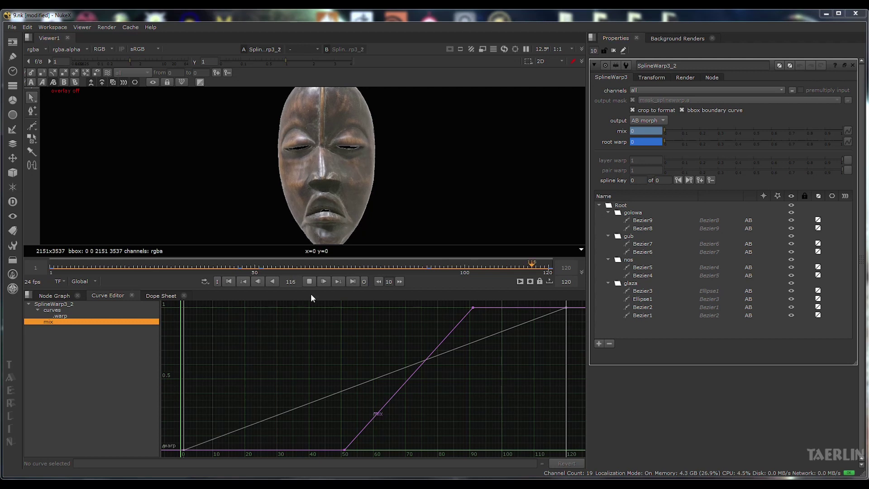
{"action": "left_click", "coordinate": [310, 282]}
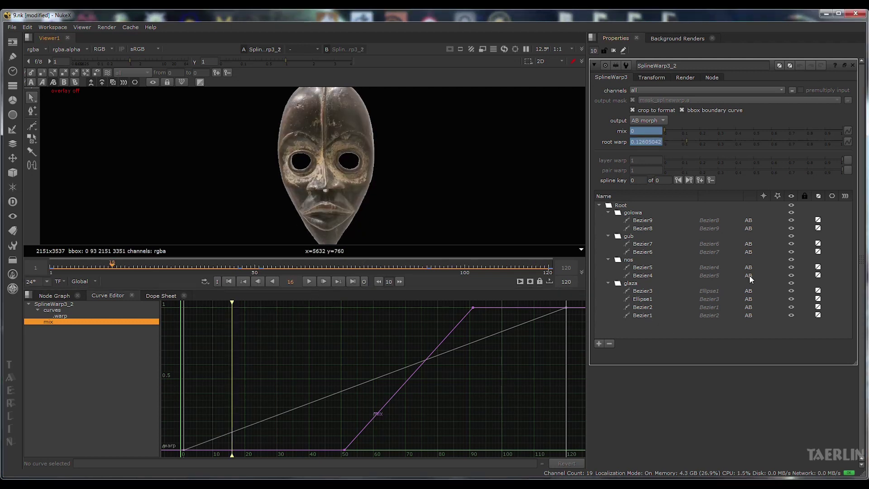
Step: Examine the layer warp of the glaza layer and the pair warp of its Bezier3 and Ellipse1 curves
{"action": "left_click", "coordinate": [631, 283]}
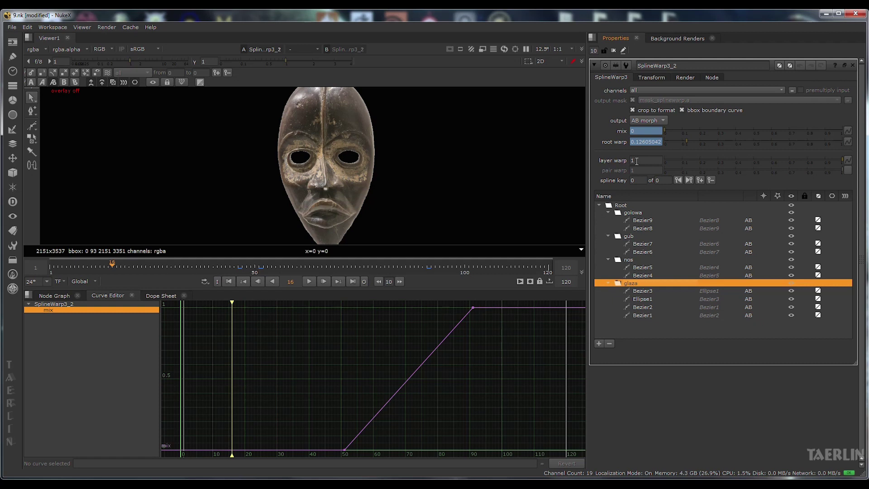
{"action": "left_click", "coordinate": [646, 300]}
{"action": "left_click", "coordinate": [646, 292]}
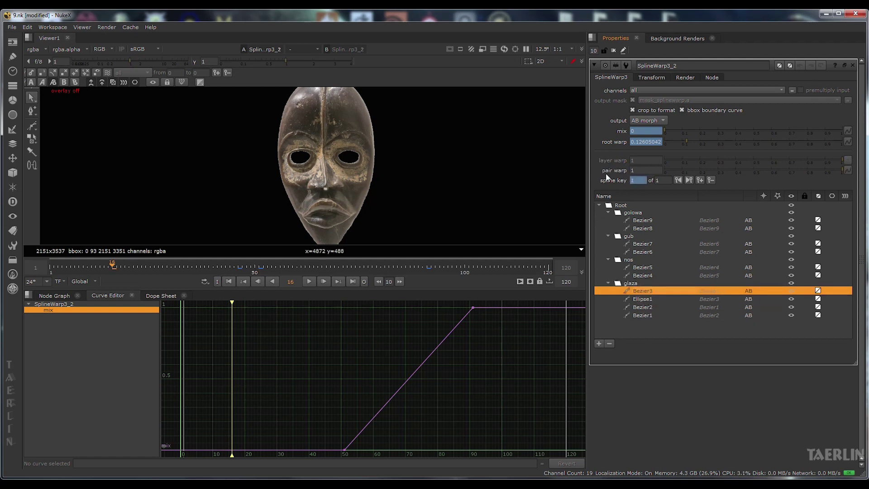
{"action": "left_click", "coordinate": [638, 285]}
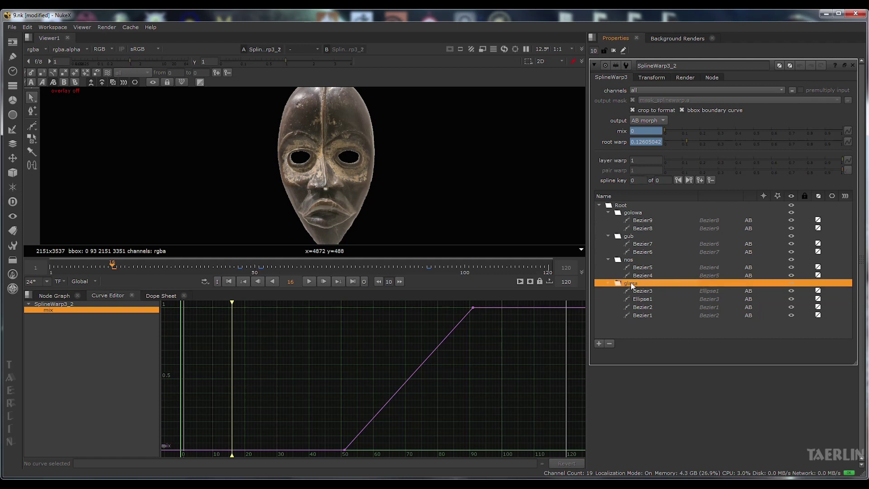
{"action": "left_click", "coordinate": [645, 291]}
{"action": "left_click", "coordinate": [645, 299]}
{"action": "left_click", "coordinate": [645, 291]}
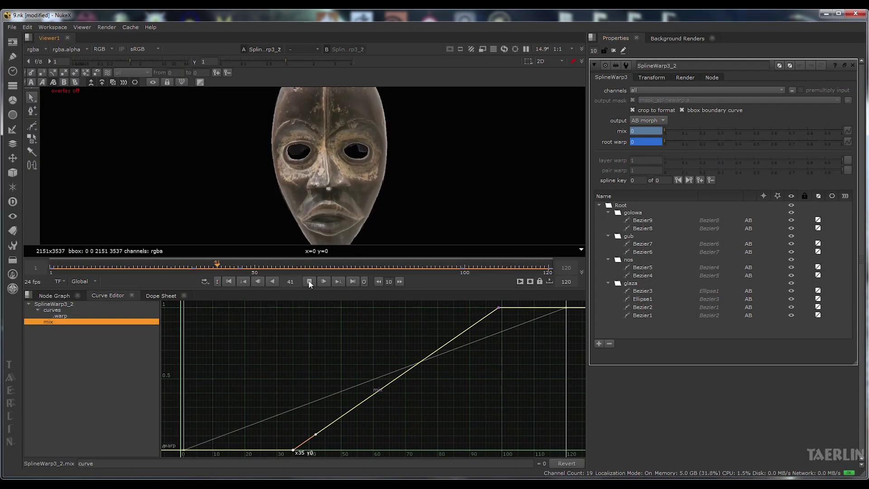
Step: Stop playback at frame 56, try a layer warp of 0 on the glaza layer and restore it to 1
{"action": "left_click", "coordinate": [309, 281]}
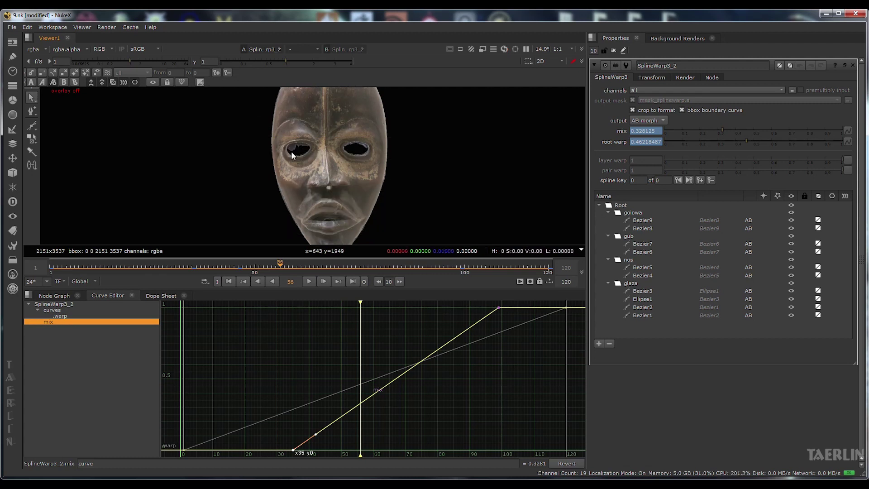
{"action": "left_click", "coordinate": [632, 283]}
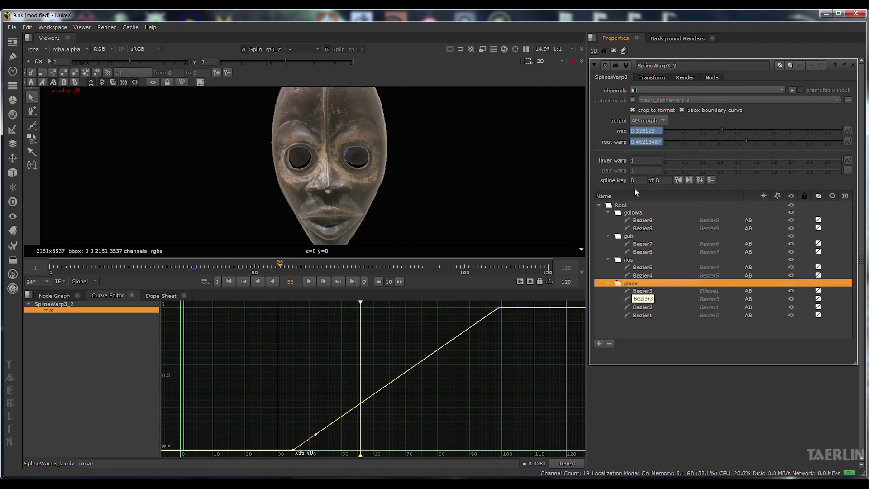
{"action": "mouse_move", "coordinate": [838, 159]}
{"action": "left_mouse_down"}
{"action": "mouse_move", "coordinate": [665, 159]}
{"action": "mouse_move", "coordinate": [851, 159]}
{"action": "left_mouse_up"}
{"action": "left_click", "coordinate": [762, 159]}
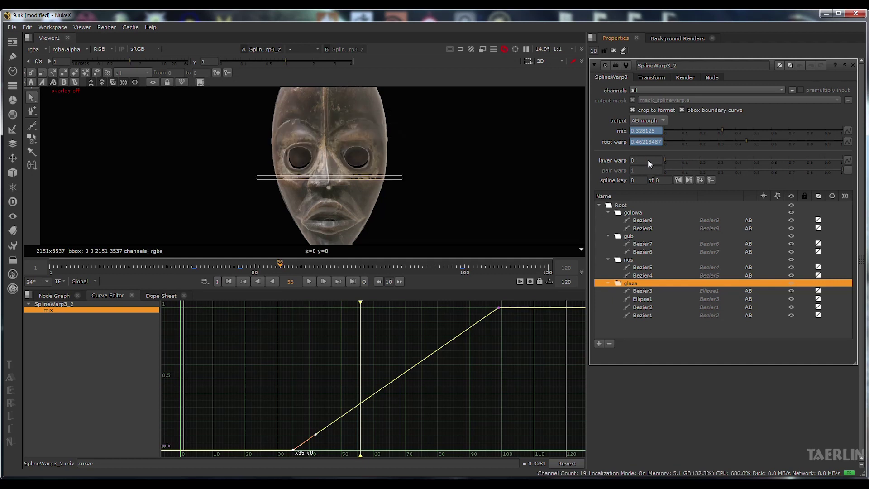
{"action": "left_click_drag", "start_coordinate": [665, 159], "coordinate": [854, 163]}
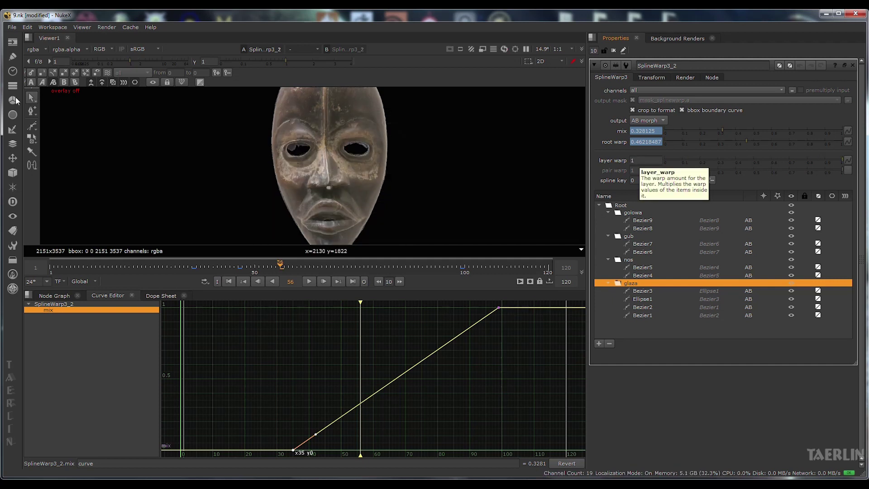
Step: Switch the output to B warped, try a glaza layer warp of 0 and restore it to 1
{"action": "left_click", "coordinate": [74, 83]}
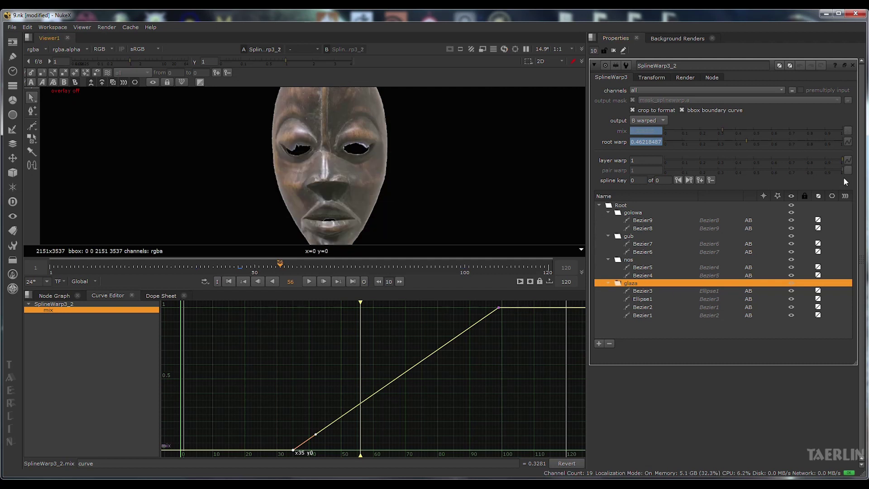
{"action": "left_click_drag", "start_coordinate": [843, 160], "coordinate": [738, 159]}
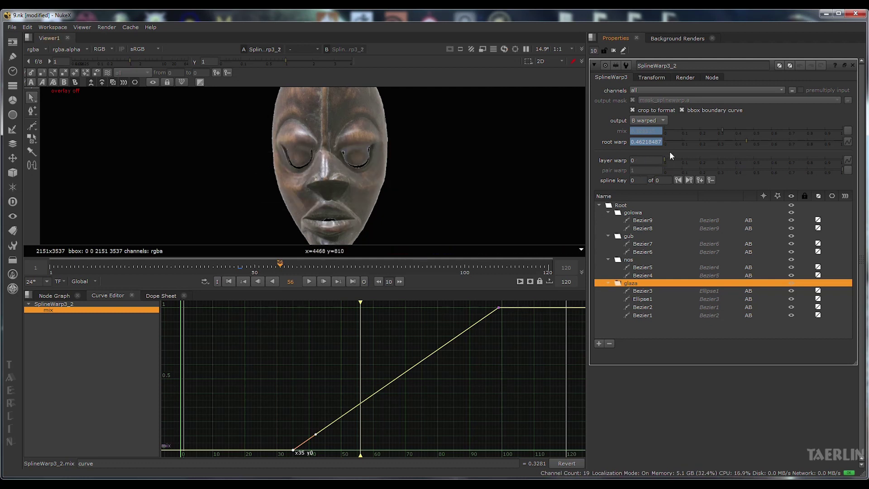
{"action": "left_click_drag", "start_coordinate": [664, 160], "coordinate": [864, 163]}
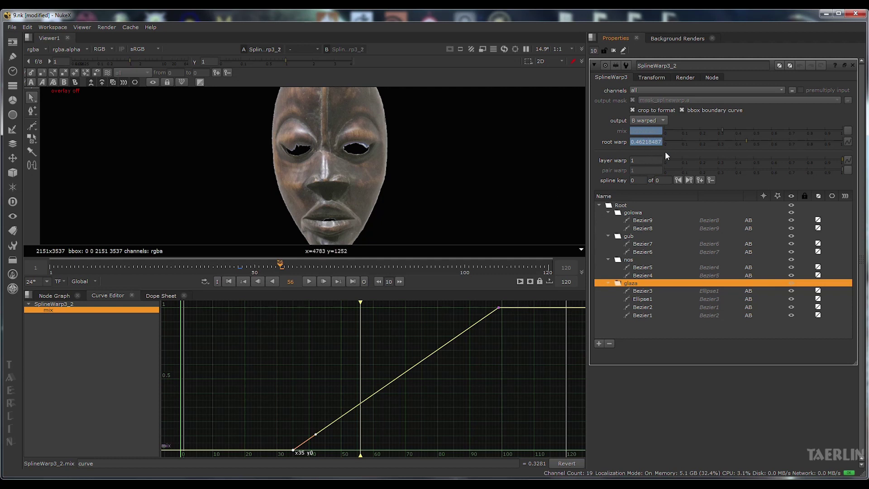
Step: Select Bezier3, lower its pair warp to 0 to test the single eye and raise it back up
{"action": "left_click", "coordinate": [648, 291]}
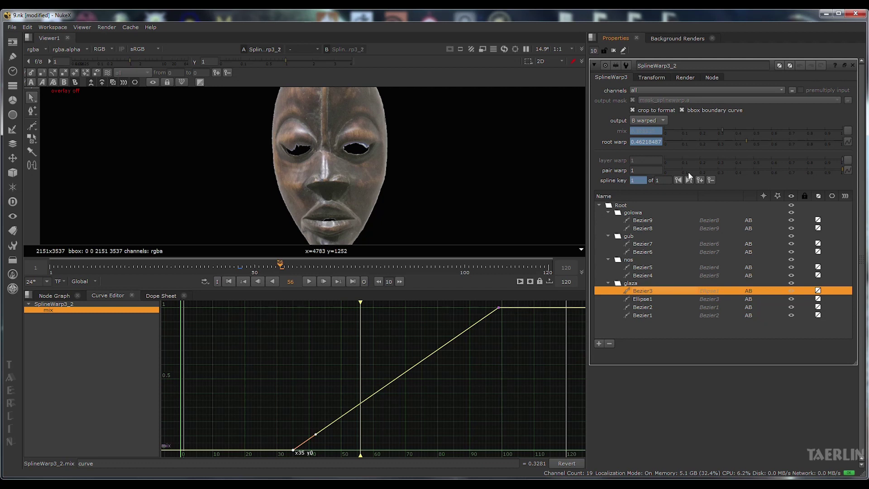
{"action": "left_click_drag", "start_coordinate": [842, 170], "coordinate": [691, 170]}
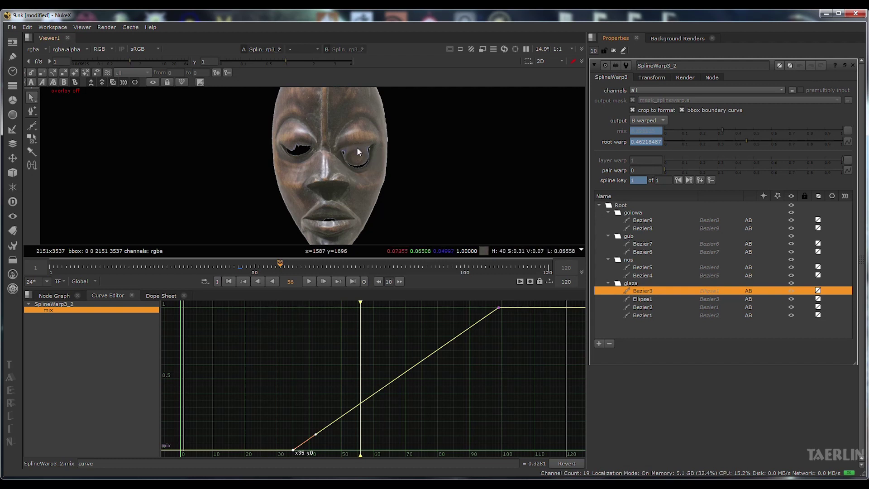
{"action": "left_click_drag", "start_coordinate": [665, 169], "coordinate": [844, 169]}
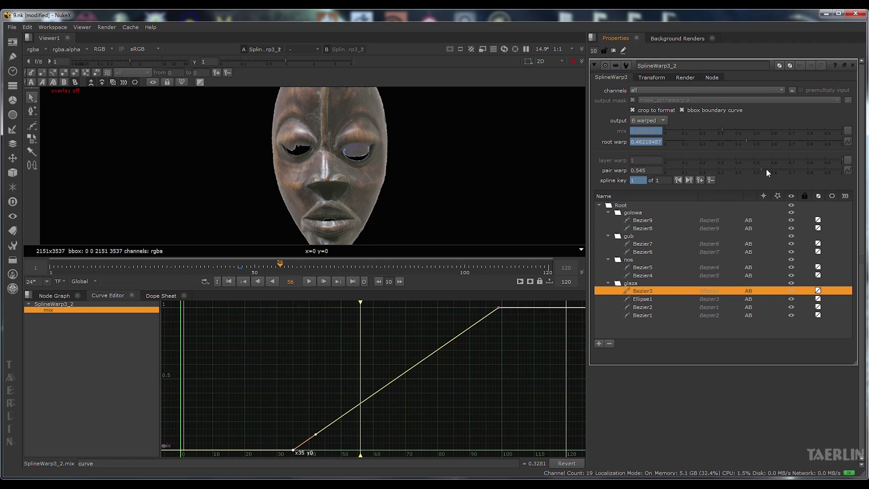
{"action": "left_click", "coordinate": [840, 169]}
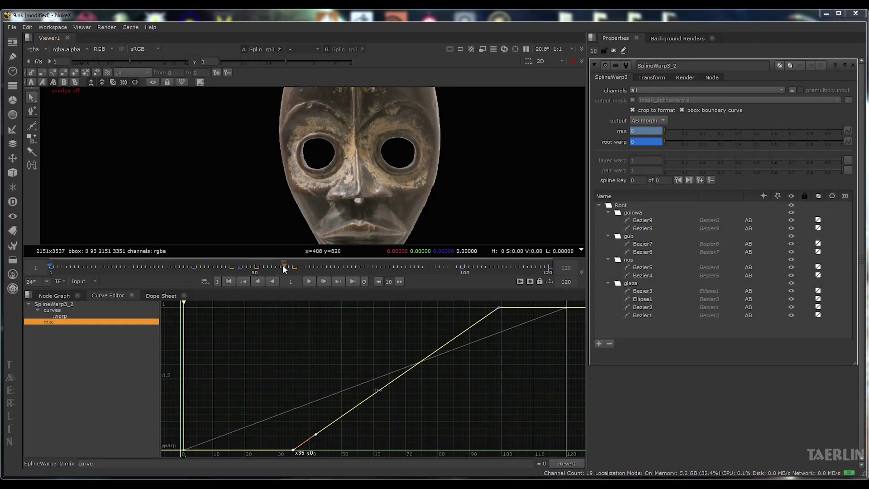
Step: Compare the morph at frames 57 and 69 while selecting the glaza layer and its Bezier3 and Ellipse1 curves
{"action": "left_click", "coordinate": [284, 266]}
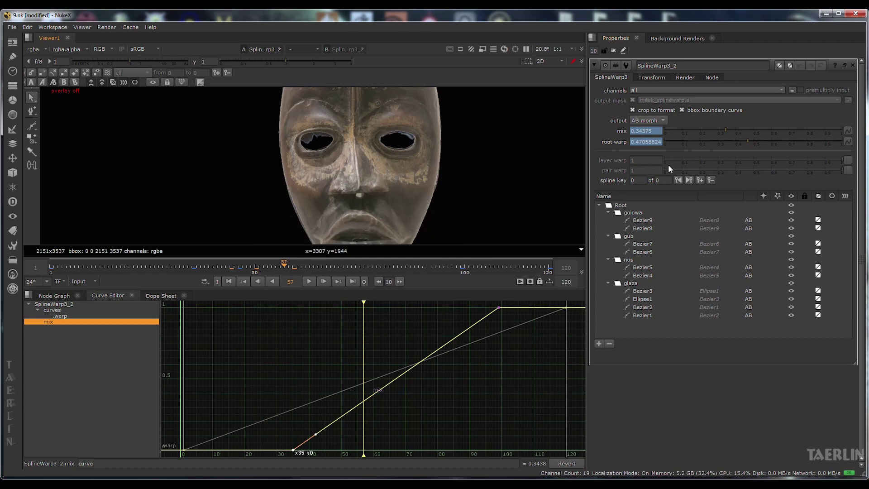
{"action": "left_click", "coordinate": [650, 292]}
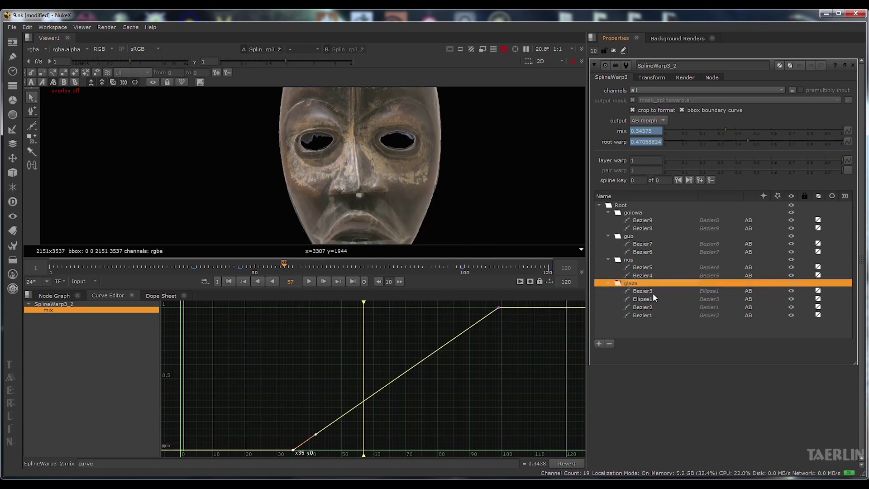
{"action": "left_click", "coordinate": [651, 282]}
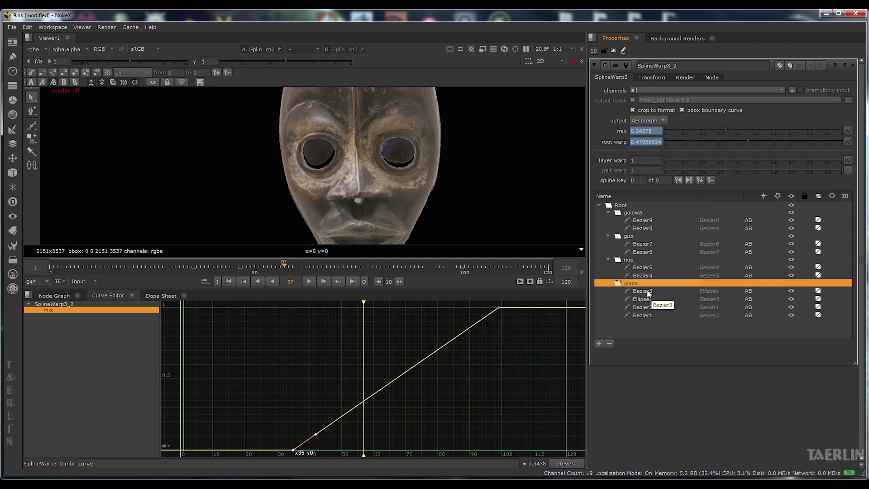
{"action": "left_click", "coordinate": [648, 291]}
{"action": "left_click", "coordinate": [647, 299]}
{"action": "left_click", "coordinate": [335, 266]}
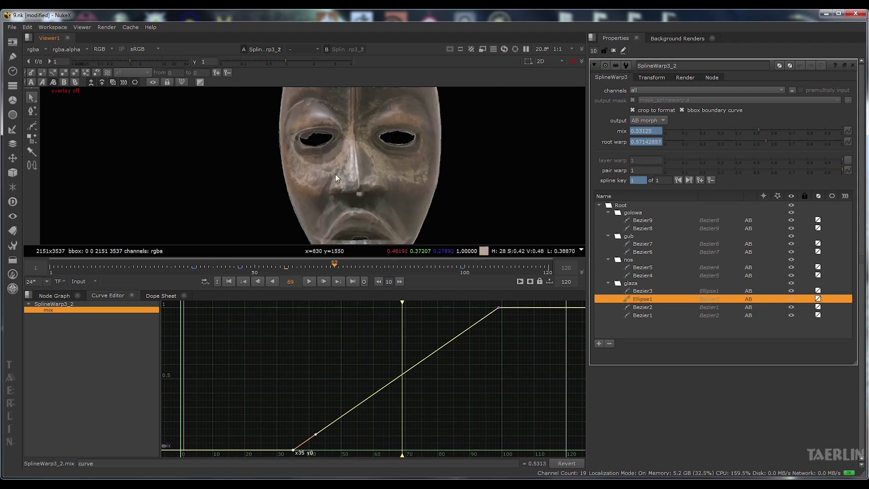
Step: Show the curve overlay, select Bezier2 and try pulling its lower point down over the eye at frame 69
{"action": "key", "text": "o"}
{"action": "scroll", "coordinate": [341, 163], "scroll_direction": "up", "scroll_amount": 2}
{"action": "left_click_drag", "start_coordinate": [518, 156], "coordinate": [506, 186]}
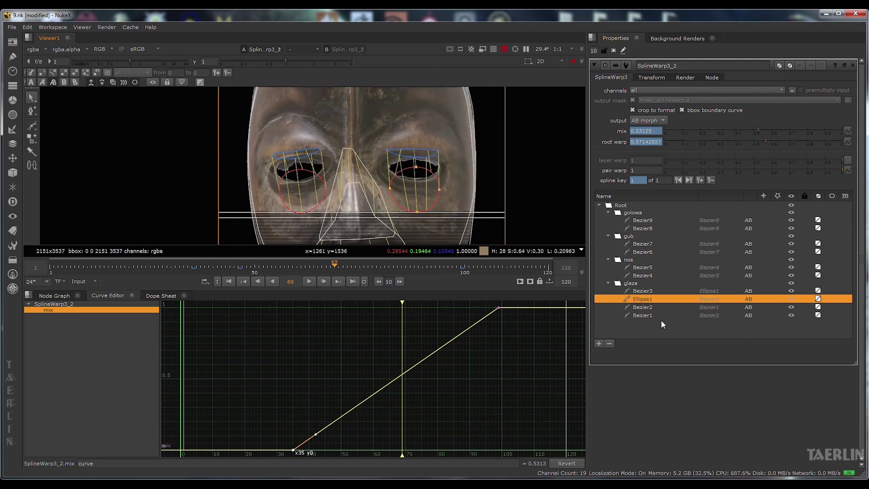
{"action": "left_click", "coordinate": [645, 315]}
{"action": "left_click", "coordinate": [648, 308]}
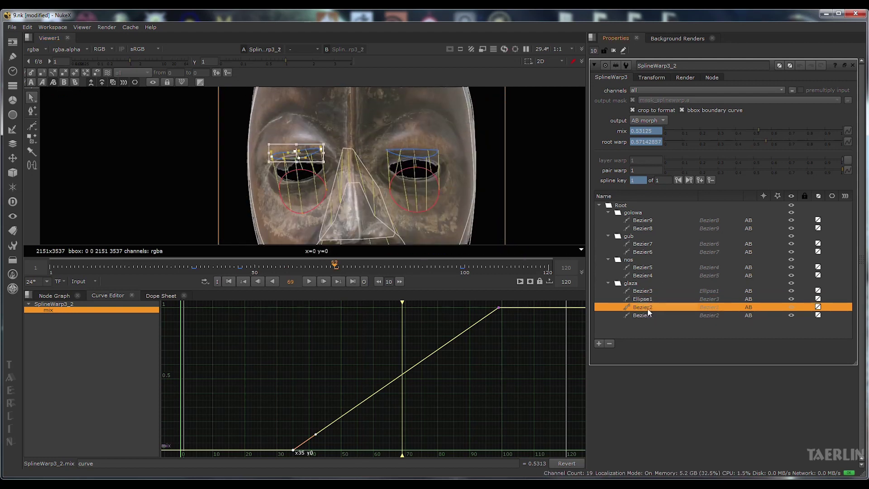
{"action": "key", "text": "equal"}
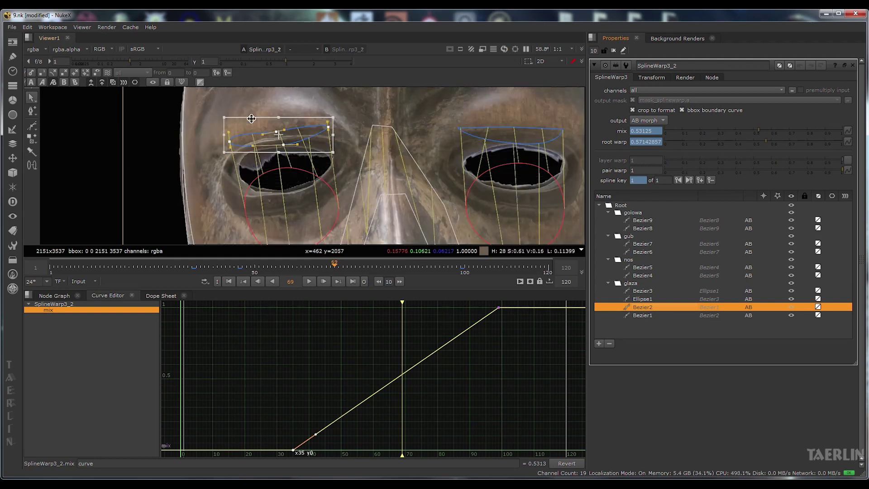
{"action": "left_click", "coordinate": [347, 179]}
{"action": "left_click_drag", "start_coordinate": [276, 132], "coordinate": [278, 162]}
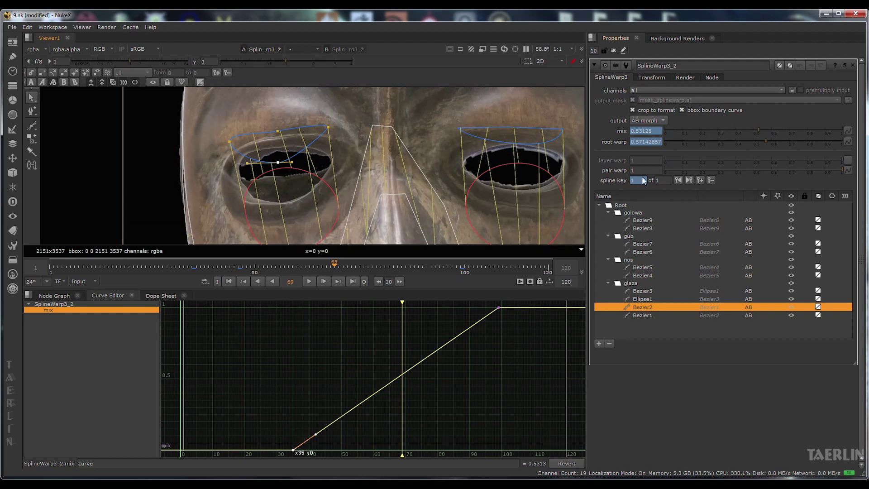
Step: Select all Bezier2 points, try shrinking the curve at frame 81 and scrub between frames 75 and 81 to check it
{"action": "left_click_drag", "start_coordinate": [205, 119], "coordinate": [353, 188]}
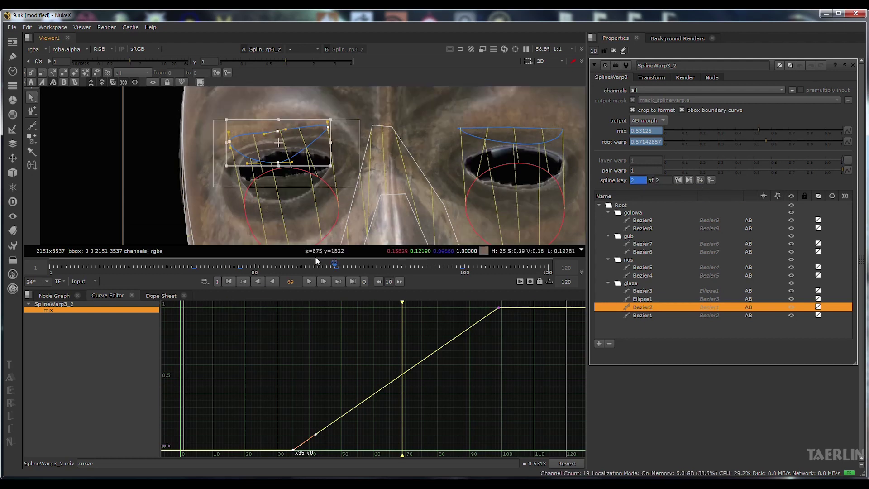
{"action": "left_click", "coordinate": [385, 267]}
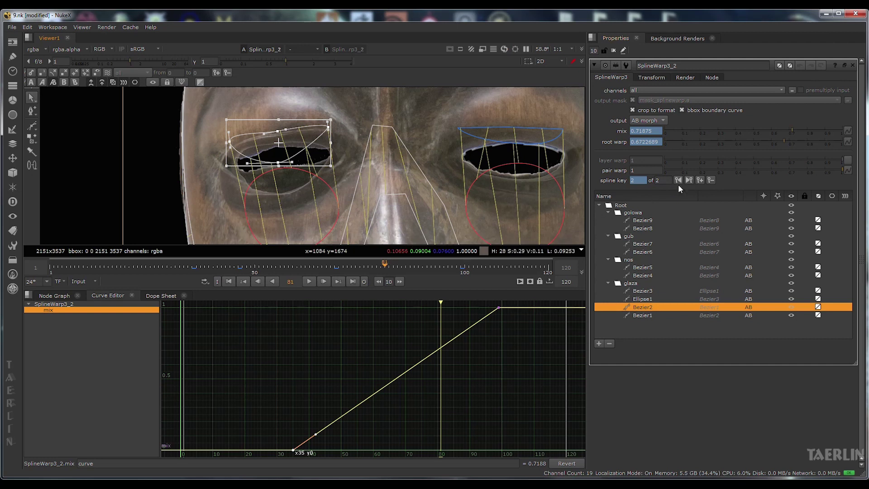
{"action": "left_click_drag", "start_coordinate": [330, 166], "coordinate": [295, 151]}
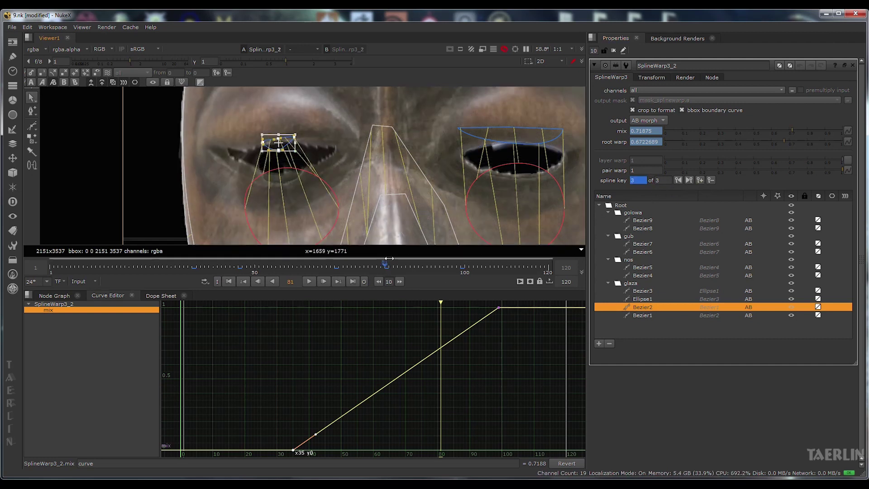
{"action": "mouse_move", "coordinate": [387, 266]}
{"action": "left_mouse_down"}
{"action": "mouse_move", "coordinate": [322, 266]}
{"action": "mouse_move", "coordinate": [385, 268]}
{"action": "mouse_move", "coordinate": [360, 268]}
{"action": "left_mouse_up"}
{"action": "scroll", "coordinate": [286, 145], "scroll_direction": "up", "scroll_amount": 3}
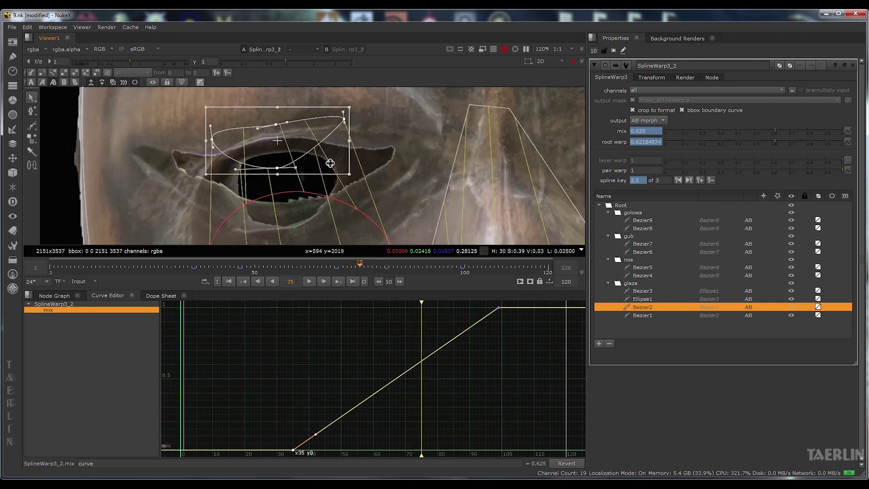
{"action": "mouse_move", "coordinate": [360, 265]}
{"action": "left_mouse_down"}
{"action": "mouse_move", "coordinate": [410, 277]}
{"action": "mouse_move", "coordinate": [376, 272]}
{"action": "left_mouse_up"}
Step: Delete the Bezier2 spline keys at frames 81 and 69
{"action": "left_click", "coordinate": [689, 181]}
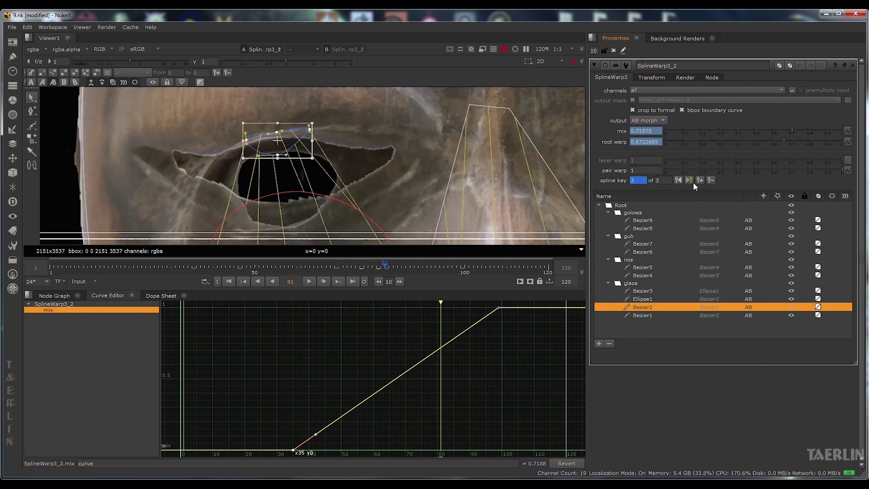
{"action": "left_click", "coordinate": [710, 181]}
{"action": "left_click", "coordinate": [678, 180]}
{"action": "left_click", "coordinate": [710, 180]}
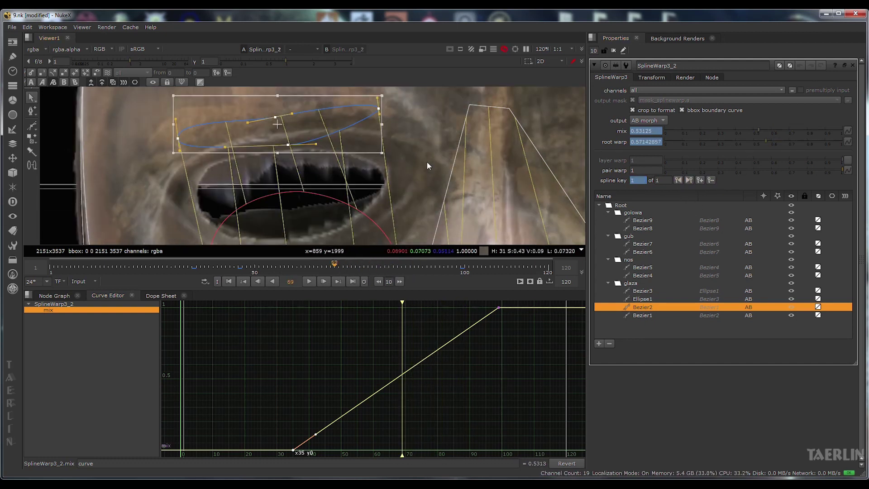
Step: Try lowering a Bezier2 point at frame 69, check the eye in the alpha channel and undo the reshaping
{"action": "scroll", "coordinate": [427, 161], "scroll_direction": "down", "scroll_amount": 2}
{"action": "left_click", "coordinate": [298, 127]}
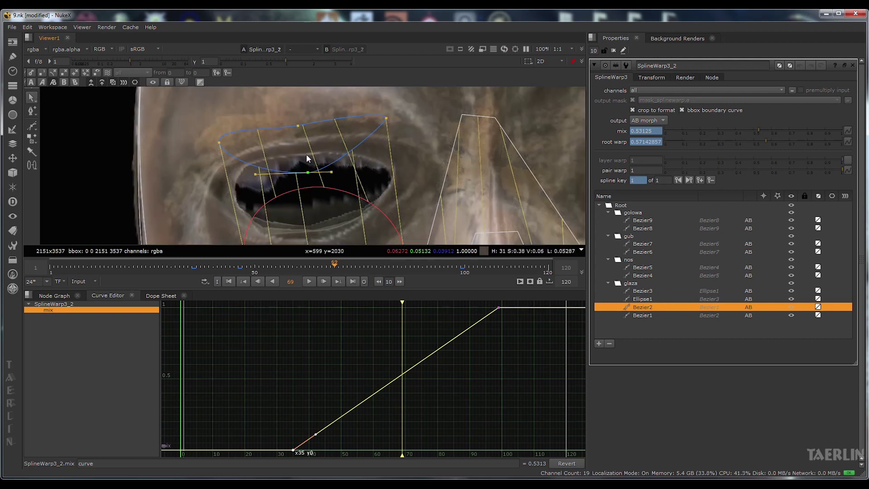
{"action": "left_click_drag", "start_coordinate": [299, 129], "coordinate": [305, 140]}
{"action": "left_click", "coordinate": [100, 48]}
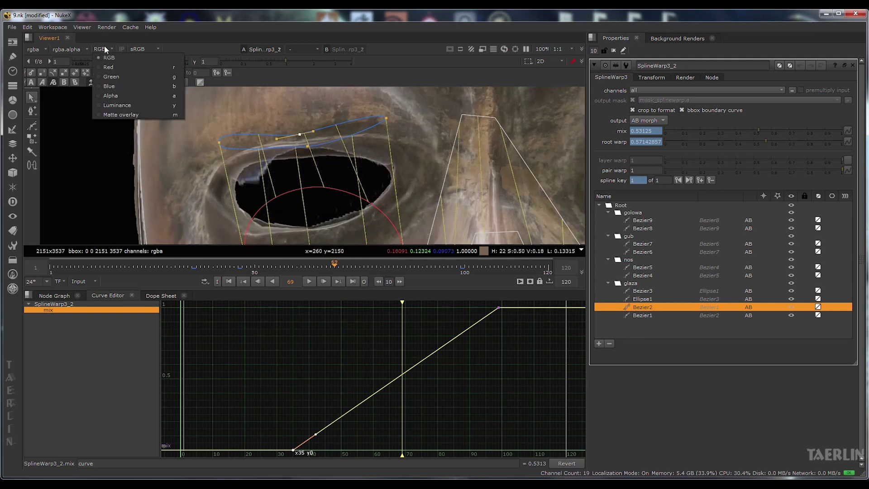
{"action": "left_click", "coordinate": [103, 96]}
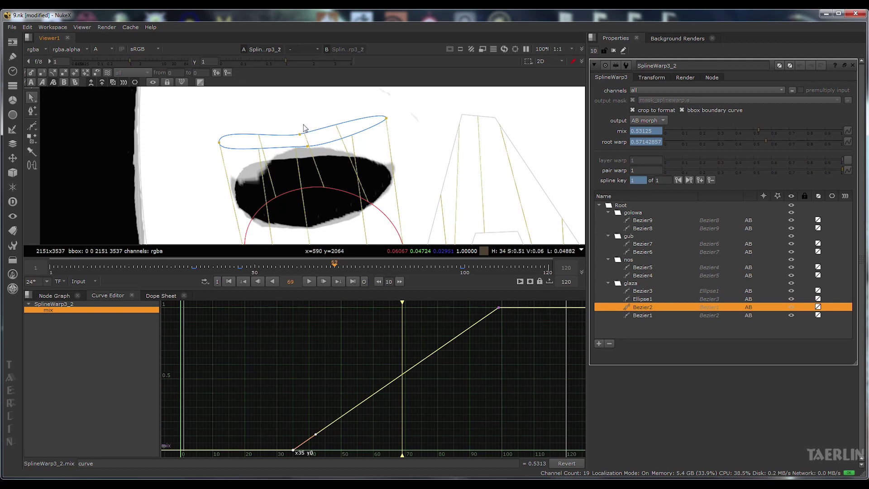
{"action": "key", "text": "a"}
{"action": "key", "text": "ctrl+z"}
{"action": "key", "text": "ctrl+z"}
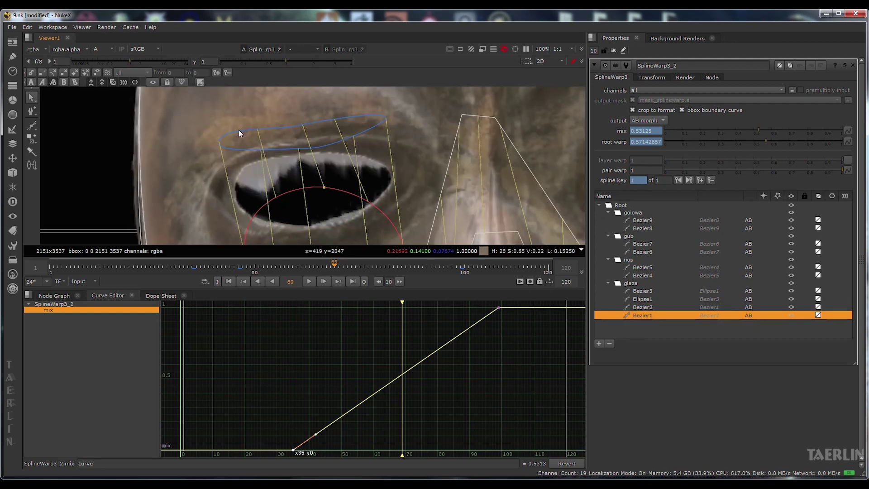
Step: Inspect the eye's alpha at frame 59 with the output set to B warped, and return the viewer to RGB
{"action": "key", "text": "a"}
{"action": "left_click_drag", "start_coordinate": [331, 267], "coordinate": [293, 262]}
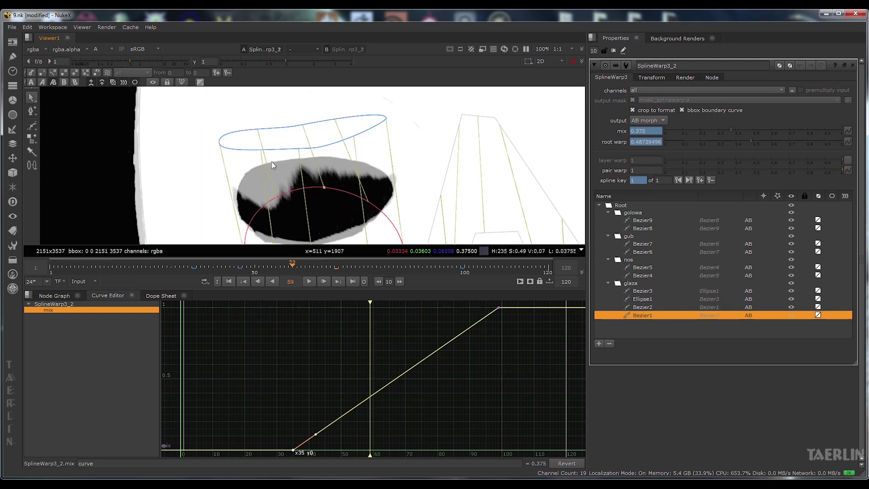
{"action": "left_click", "coordinate": [75, 82]}
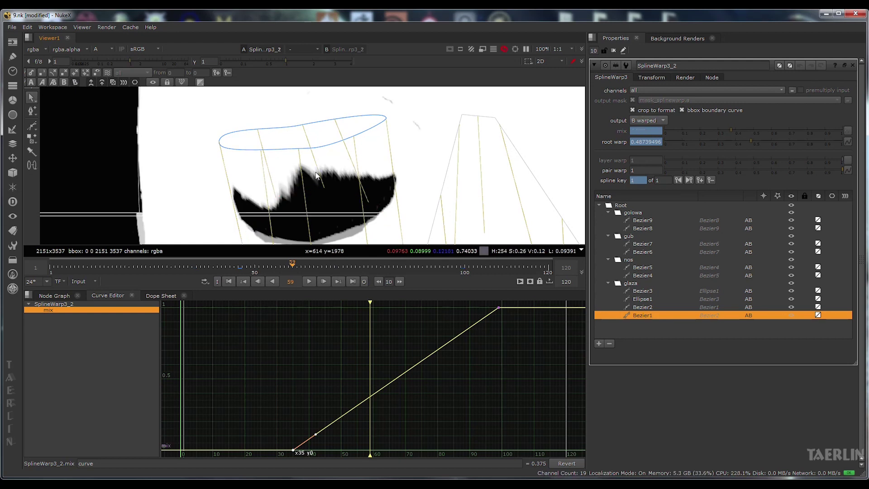
{"action": "left_click", "coordinate": [98, 47]}
{"action": "left_click", "coordinate": [105, 56]}
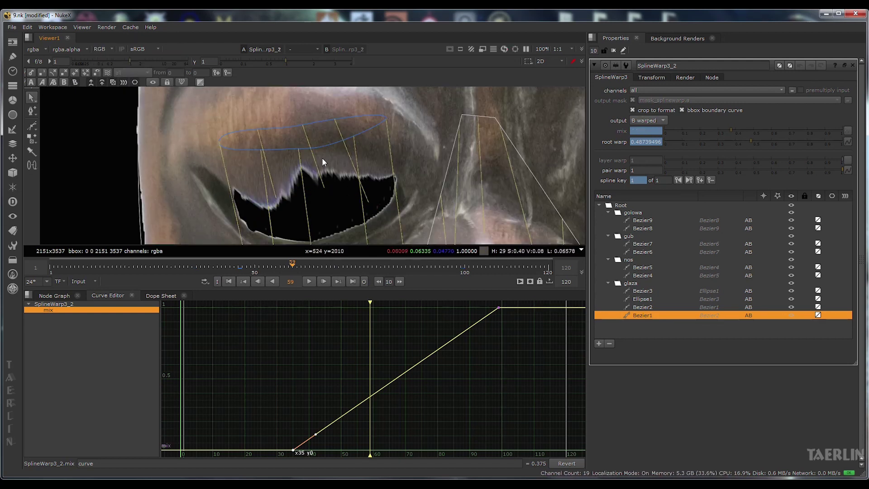
Step: Hide the curve overlay, go to frame 76 and set the output back to AB morph
{"action": "scroll", "coordinate": [333, 164], "scroll_direction": "down", "scroll_amount": 9}
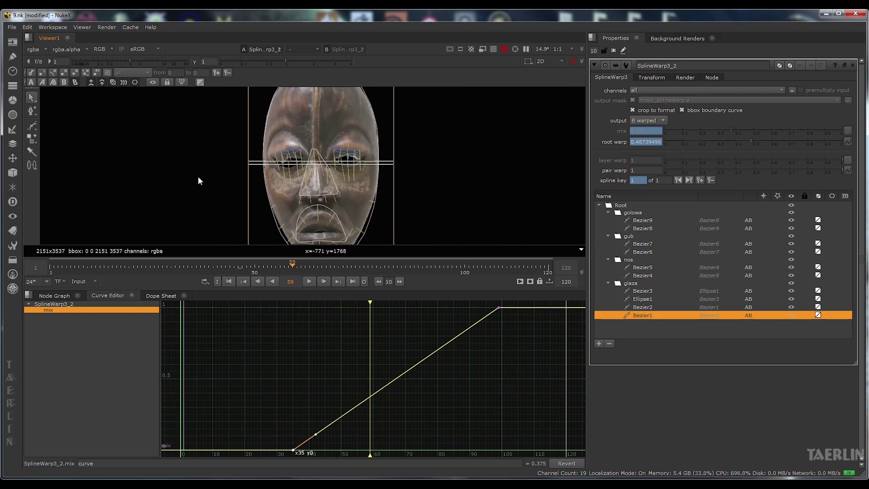
{"action": "key", "text": "o"}
{"action": "left_click", "coordinate": [364, 267]}
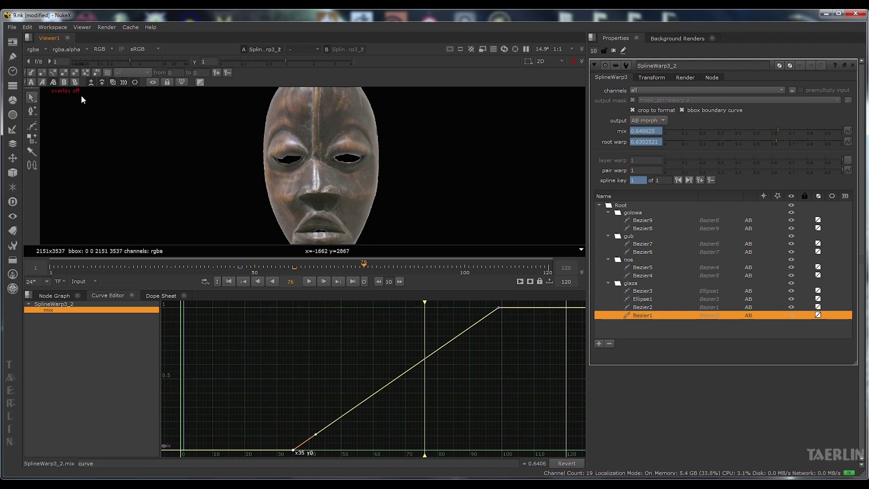
{"action": "left_click", "coordinate": [53, 83]}
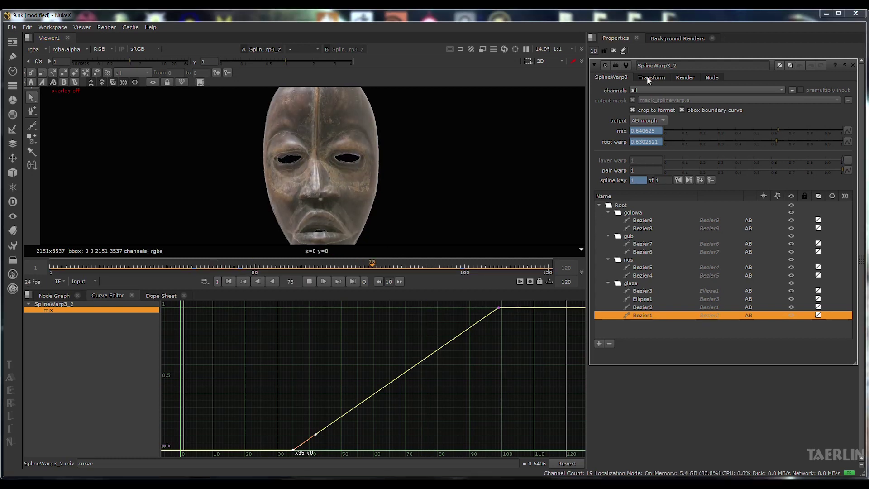
Step: Examine the SplineWarp transform values and its curve and boundary curve resolution render settings, and stop playback
{"action": "left_click", "coordinate": [648, 77]}
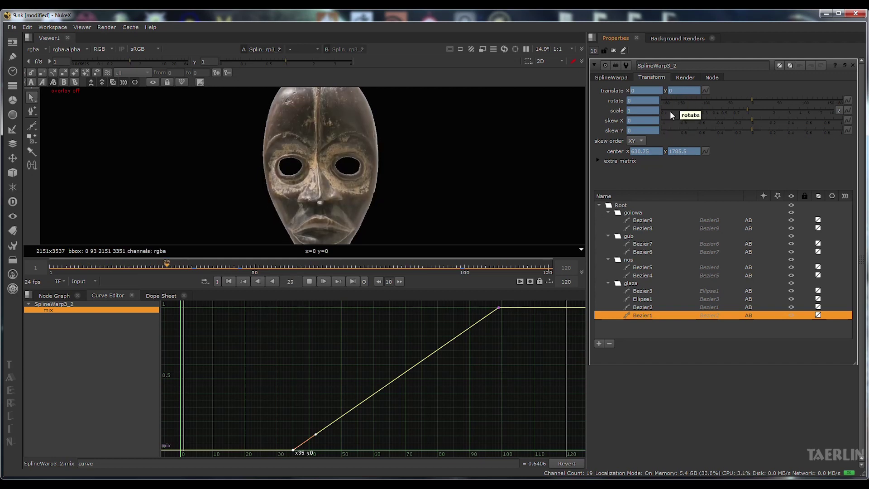
{"action": "left_click", "coordinate": [679, 78]}
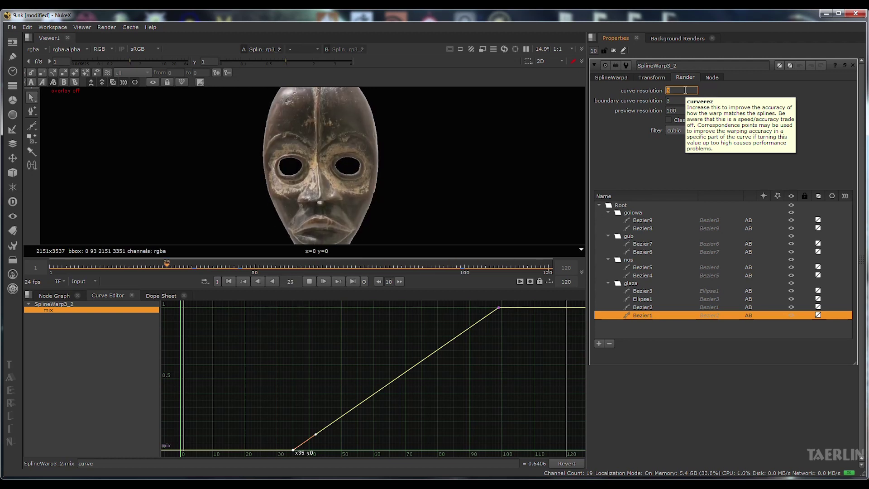
{"action": "left_click", "coordinate": [687, 101]}
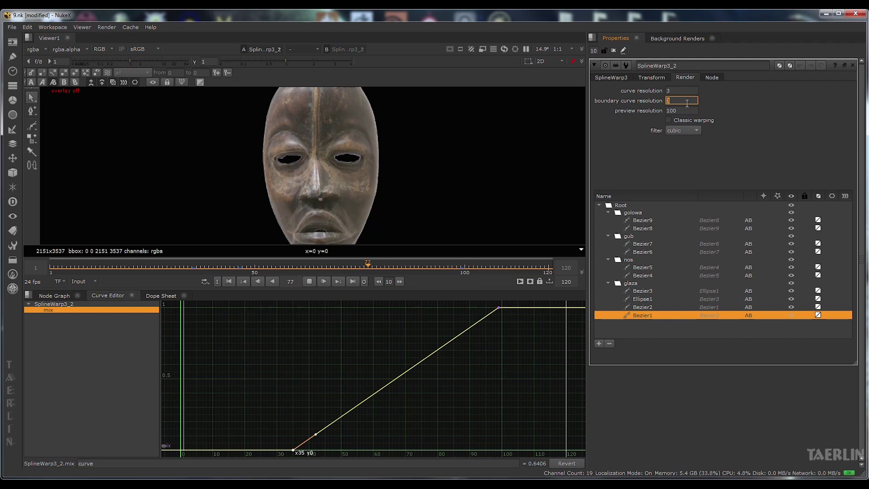
{"action": "key", "text": "Tab"}
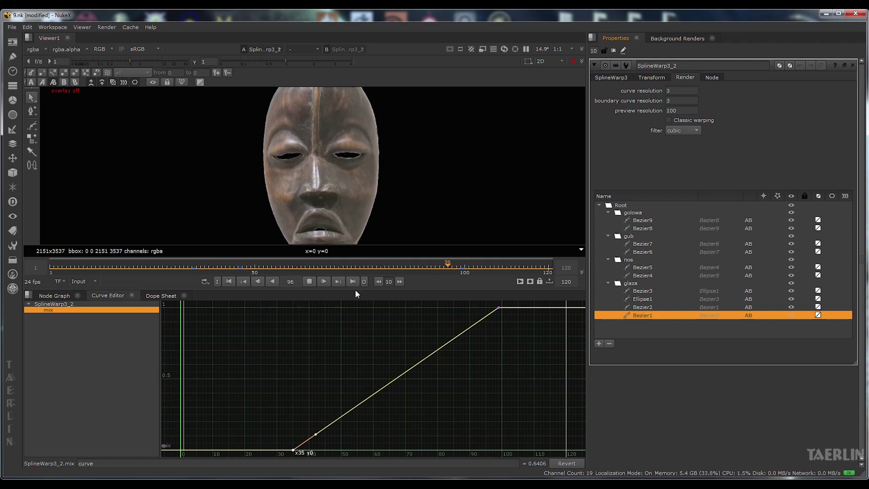
{"action": "left_click", "coordinate": [309, 281]}
{"action": "double_click", "coordinate": [672, 92]}
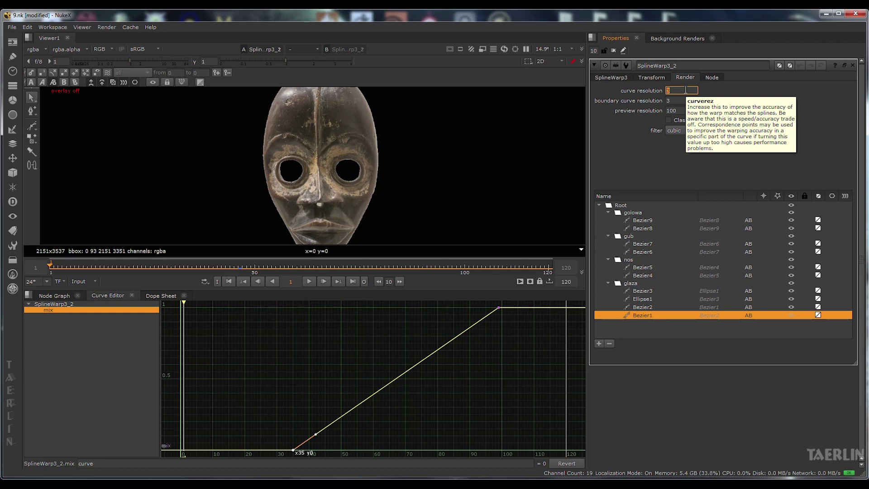
{"action": "left_click", "coordinate": [787, 91]}
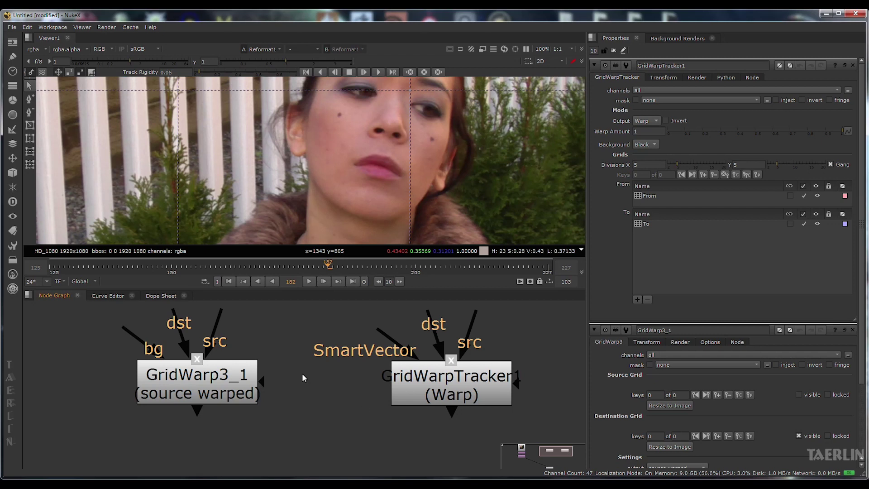
Step: Compare the GridWarp3_1 and GridWarpTracker1 nodes and their inputs in the node graph
{"action": "left_click", "coordinate": [453, 388]}
{"action": "mouse_move", "coordinate": [453, 388]}
{"action": "left_mouse_down"}
{"action": "mouse_move", "coordinate": [452, 377]}
{"action": "mouse_move", "coordinate": [466, 379]}
{"action": "left_mouse_up"}
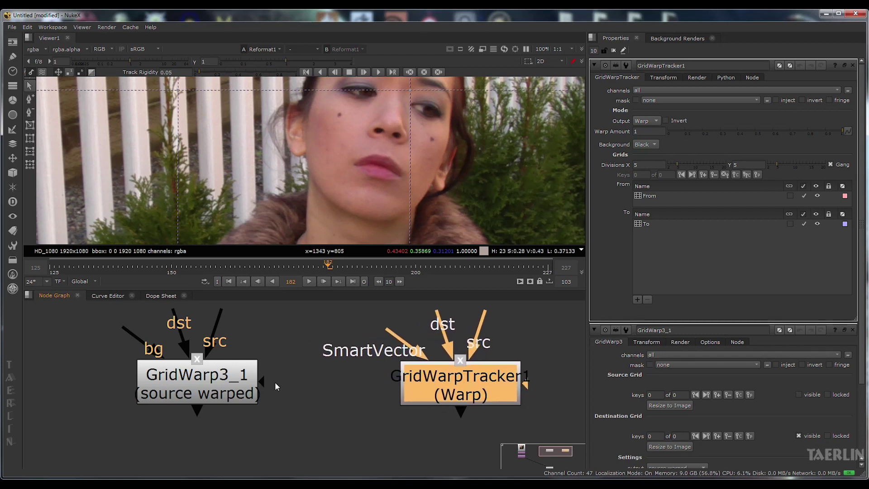
{"action": "left_click_drag", "start_coordinate": [222, 382], "coordinate": [239, 376]}
{"action": "mouse_move", "coordinate": [452, 392]}
{"action": "left_mouse_down"}
{"action": "mouse_move", "coordinate": [458, 401]}
{"action": "mouse_move", "coordinate": [447, 383]}
{"action": "left_mouse_up"}
{"action": "left_click", "coordinate": [240, 371]}
{"action": "left_click_drag", "start_coordinate": [240, 371], "coordinate": [246, 377]}
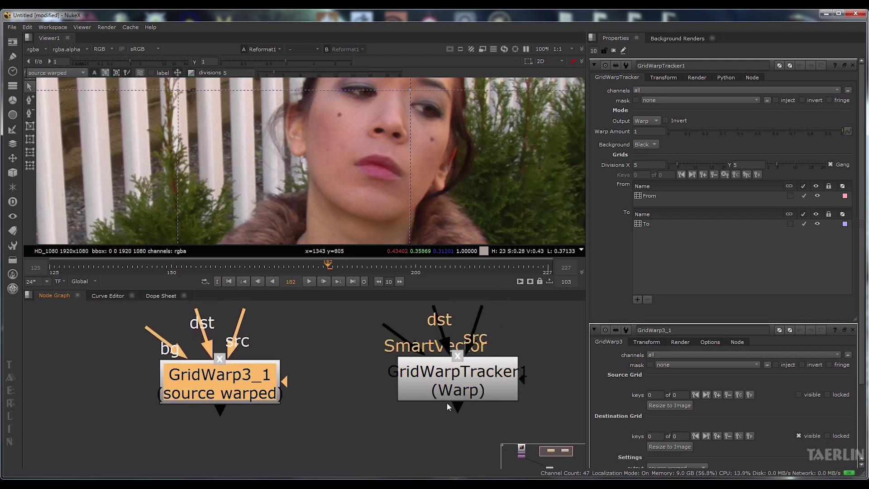
{"action": "left_click", "coordinate": [480, 410]}
{"action": "left_click_drag", "start_coordinate": [476, 390], "coordinate": [495, 384]}
{"action": "left_click_drag", "start_coordinate": [413, 326], "coordinate": [341, 425]}
{"action": "scroll", "coordinate": [346, 365], "scroll_direction": "up", "scroll_amount": 5}
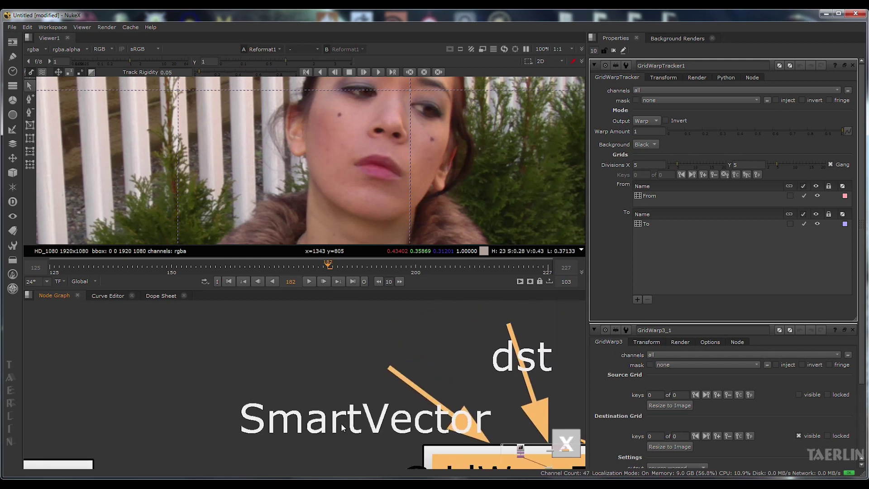
{"action": "scroll", "coordinate": [431, 324], "scroll_direction": "down", "scroll_amount": 5}
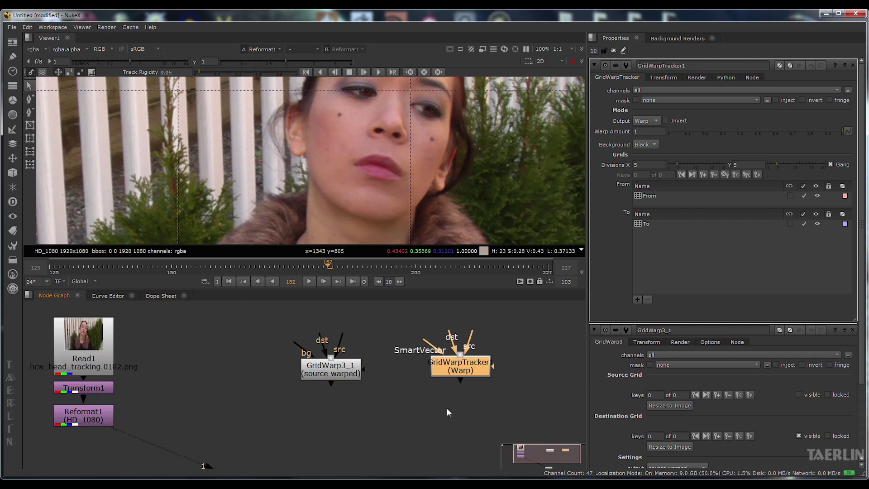
Step: Delete the GridWarp3_1 node, connect GridWarpTracker1 to the output of Reformat1 and place it beside Viewer1
{"action": "key", "text": "Delete"}
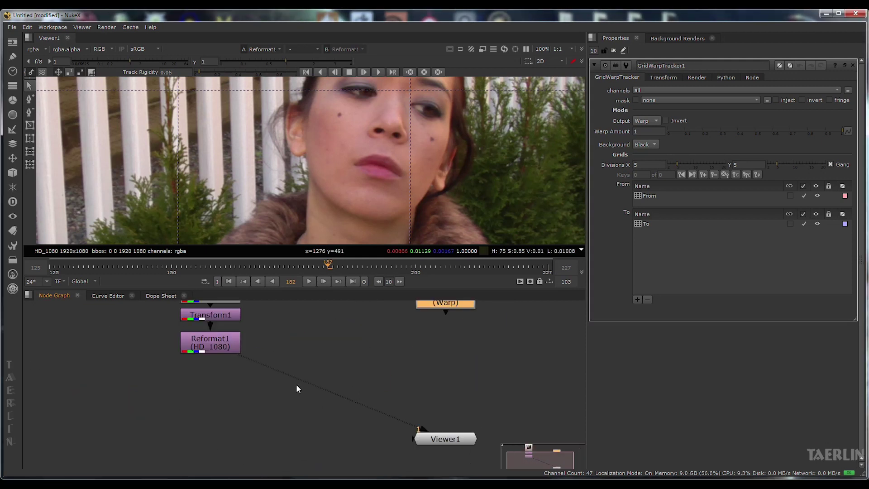
{"action": "scroll", "coordinate": [296, 384], "scroll_direction": "down", "scroll_amount": 2}
{"action": "left_click_drag", "start_coordinate": [402, 423], "coordinate": [387, 438]}
{"action": "left_click_drag", "start_coordinate": [401, 326], "coordinate": [253, 427]}
{"action": "scroll", "coordinate": [252, 411], "scroll_direction": "up", "scroll_amount": 3}
{"action": "left_click_drag", "start_coordinate": [279, 395], "coordinate": [242, 323]}
{"action": "left_click_drag", "start_coordinate": [286, 437], "coordinate": [292, 399]}
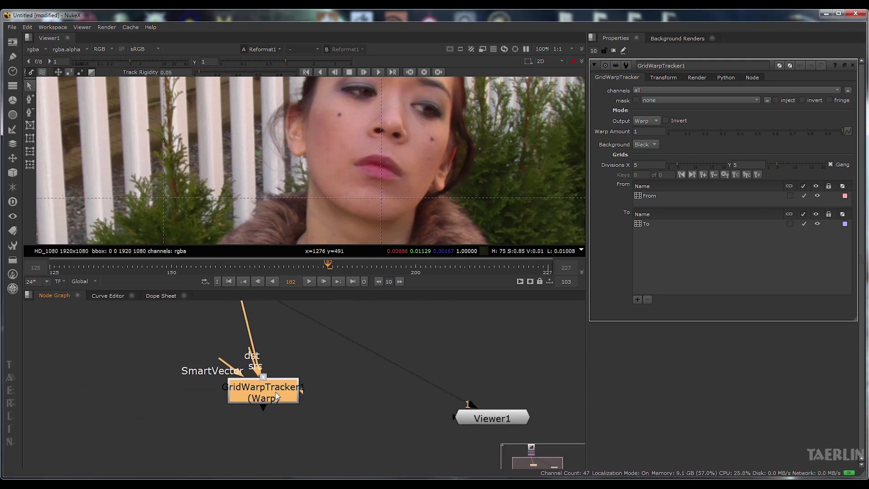
Step: View the output of GridWarpTracker1 in Viewer1, with the whole frame in sight
{"action": "key", "text": "1"}
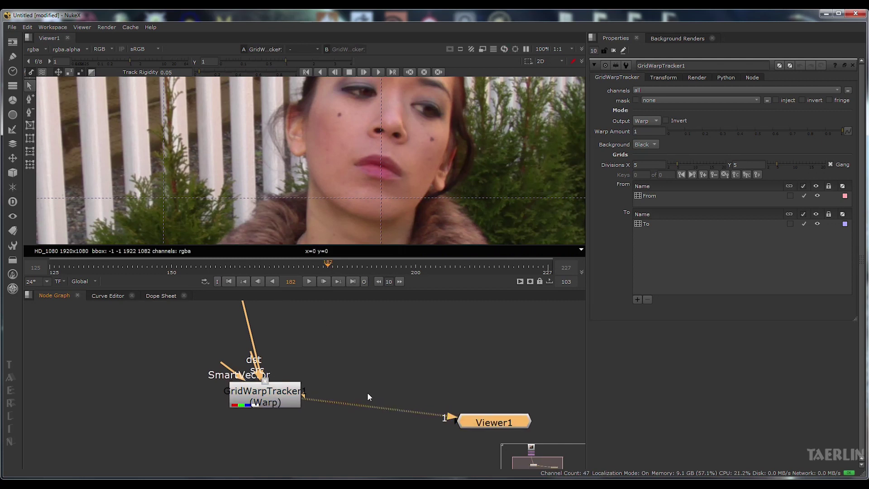
{"action": "key", "text": "f"}
{"action": "scroll", "coordinate": [401, 157], "scroll_direction": "up", "scroll_amount": 2}
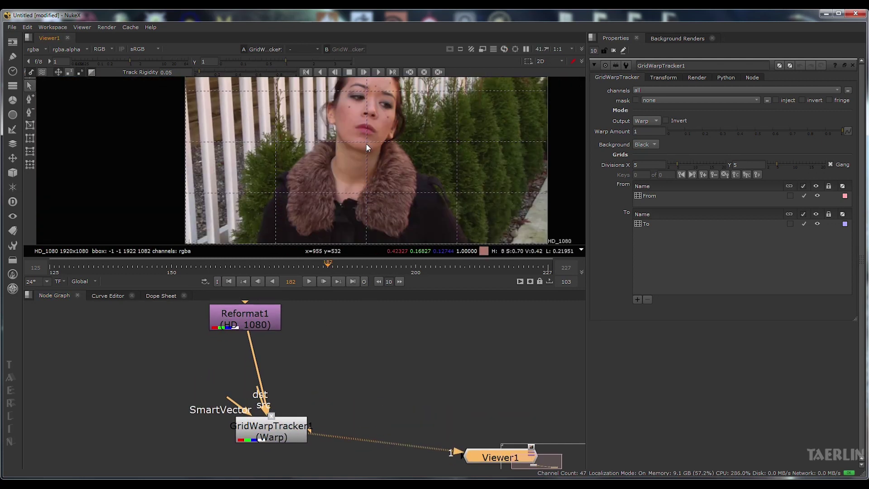
Step: Warp the face by pulling the To grid point near the chin down and to the right
{"action": "left_click_drag", "start_coordinate": [358, 173], "coordinate": [408, 202]}
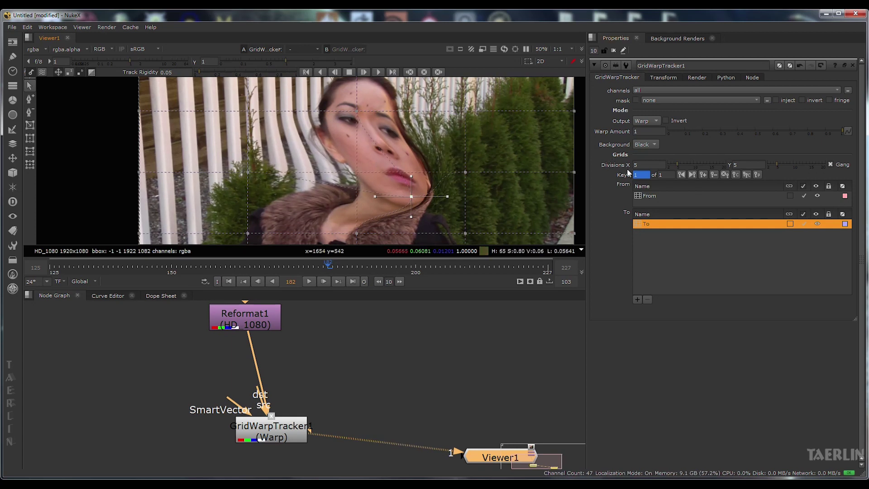
{"action": "scroll", "coordinate": [406, 161], "scroll_direction": "down", "scroll_amount": 3}
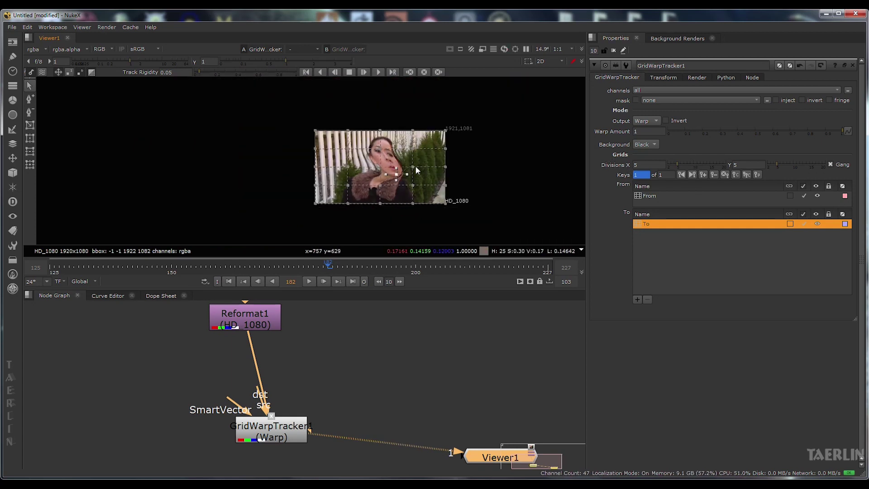
{"action": "scroll", "coordinate": [406, 161], "scroll_direction": "up", "scroll_amount": 2}
Step: Raise the grid divisions of GridWarpTracker1 to 16 in X and Y
{"action": "mouse_move", "coordinate": [678, 164]}
{"action": "left_mouse_down"}
{"action": "mouse_move", "coordinate": [704, 166]}
{"action": "mouse_move", "coordinate": [695, 166]}
{"action": "left_mouse_up"}
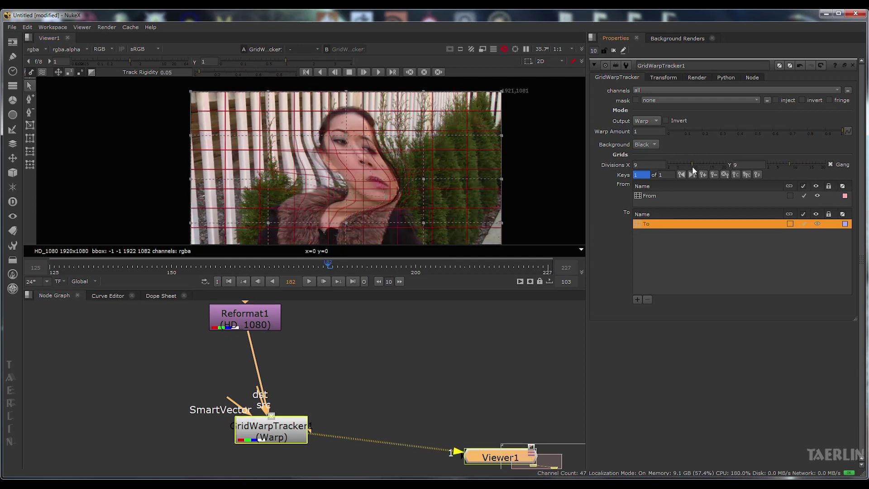
{"action": "scroll", "coordinate": [365, 147], "scroll_direction": "up", "scroll_amount": 2}
{"action": "scroll", "coordinate": [308, 143], "scroll_direction": "down", "scroll_amount": 1}
{"action": "left_click_drag", "start_coordinate": [308, 143], "coordinate": [457, 145]}
{"action": "scroll", "coordinate": [476, 162], "scroll_direction": "down", "scroll_amount": 3}
{"action": "left_click_drag", "start_coordinate": [511, 161], "coordinate": [462, 143]}
{"action": "scroll", "coordinate": [459, 187], "scroll_direction": "up", "scroll_amount": 8}
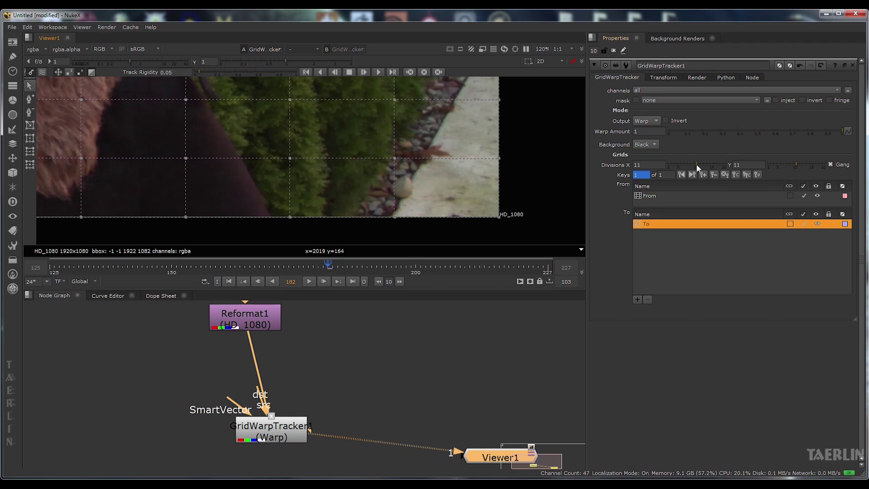
{"action": "mouse_move", "coordinate": [708, 165]}
{"action": "left_mouse_down"}
{"action": "mouse_move", "coordinate": [729, 164]}
{"action": "mouse_move", "coordinate": [668, 164]}
{"action": "mouse_move", "coordinate": [722, 165]}
{"action": "mouse_move", "coordinate": [713, 165]}
{"action": "left_mouse_up"}
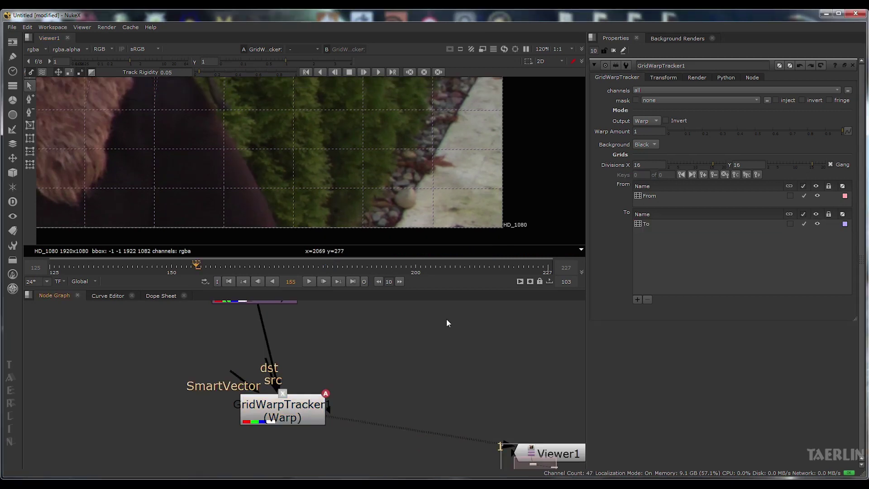
Step: Go to frame 155 and reset the GridWarpTracker1 warp and grid divisions to their defaults
{"action": "scroll", "coordinate": [453, 199], "scroll_direction": "down", "scroll_amount": 5}
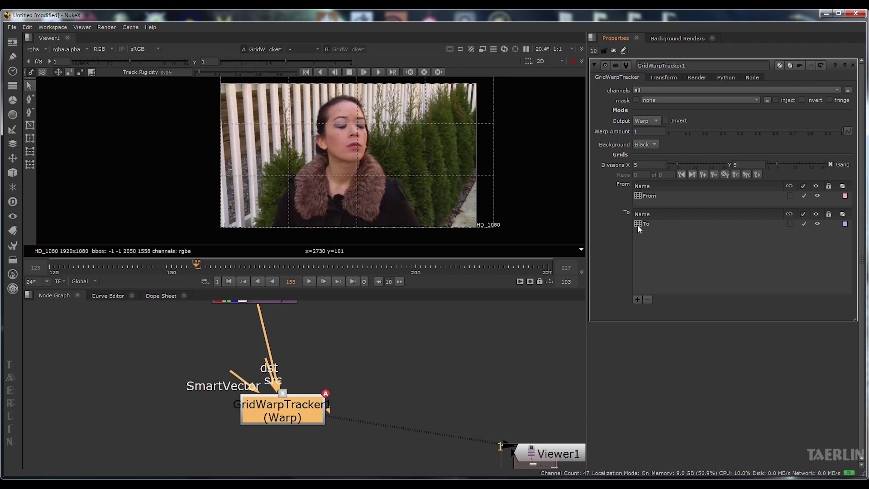
{"action": "right_click", "coordinate": [609, 235]}
{"action": "key", "text": "Escape"}
Step: Draw a new grid around the mouth at frame 155, about 219 by 131 pixels
{"action": "scroll", "coordinate": [363, 137], "scroll_direction": "up", "scroll_amount": 8}
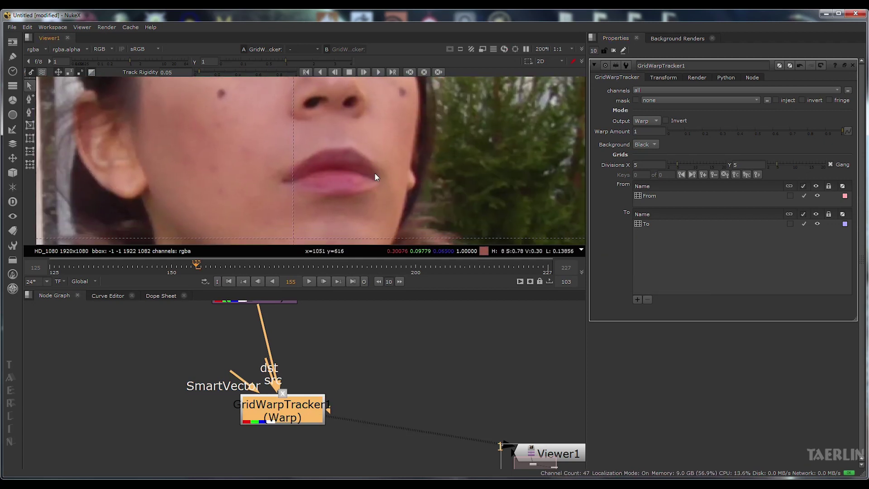
{"action": "left_click_drag", "start_coordinate": [378, 202], "coordinate": [400, 147]}
{"action": "left_click", "coordinate": [31, 125]}
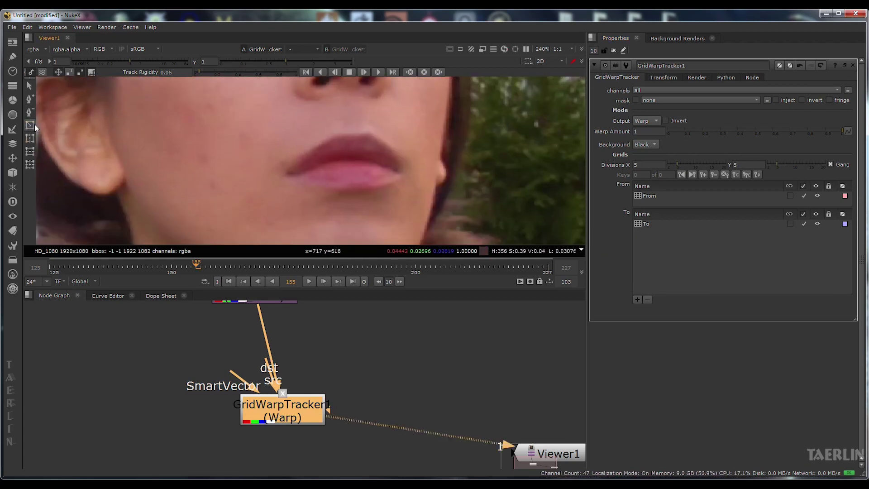
{"action": "left_click_drag", "start_coordinate": [228, 95], "coordinate": [465, 236]}
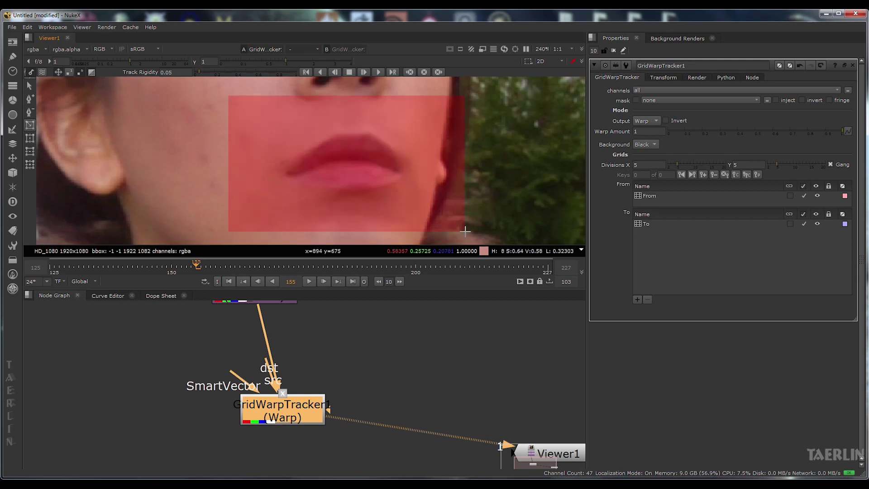
{"action": "scroll", "coordinate": [465, 187], "scroll_direction": "down", "scroll_amount": 3}
{"action": "left_click_drag", "start_coordinate": [533, 204], "coordinate": [459, 188]}
{"action": "scroll", "coordinate": [417, 198], "scroll_direction": "up", "scroll_amount": 4}
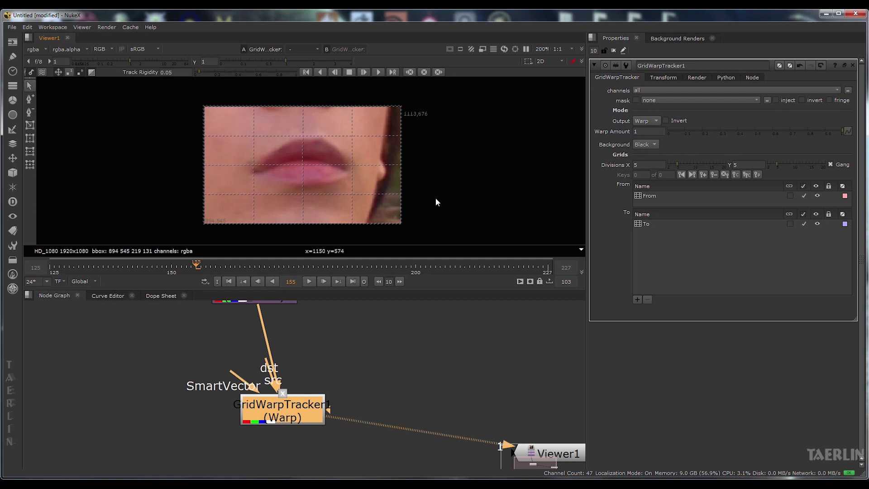
{"action": "scroll", "coordinate": [324, 169], "scroll_direction": "up", "scroll_amount": 5}
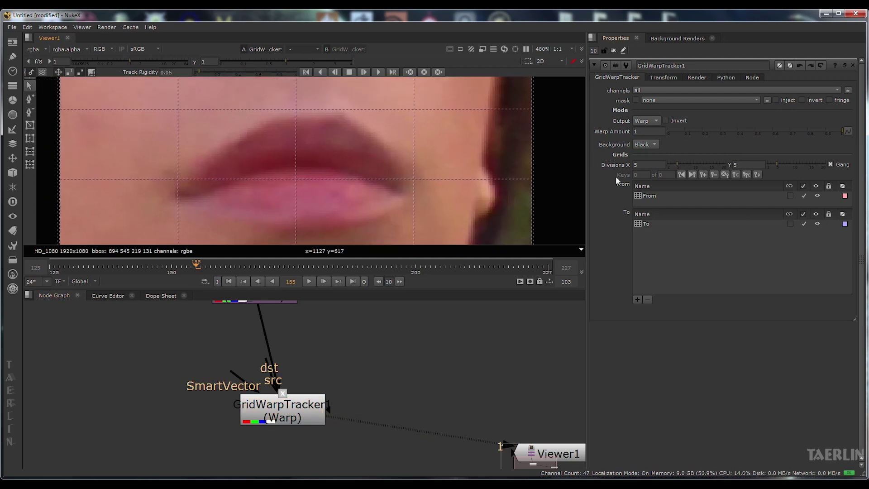
Step: Try pulling the grid point above the upper lip downward, using the From and To grids
{"action": "left_click", "coordinate": [653, 199]}
{"action": "left_click_drag", "start_coordinate": [295, 112], "coordinate": [298, 134]}
{"action": "key", "text": "ctrl+z"}
{"action": "left_click", "coordinate": [649, 223]}
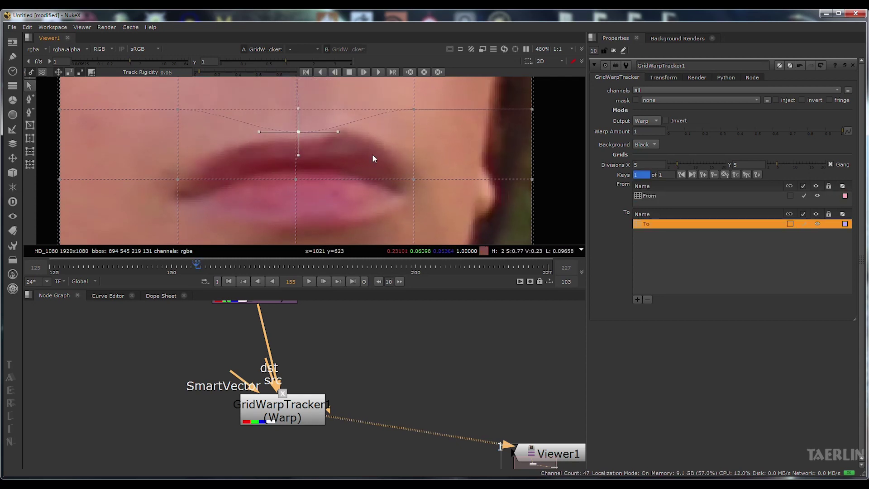
Step: Inspect the upper lip edge with a darker viewer gamma of about 0.18 and undo the grid point edits
{"action": "scroll", "coordinate": [340, 113], "scroll_direction": "up", "scroll_amount": 5}
{"action": "left_click_drag", "start_coordinate": [381, 104], "coordinate": [306, 95]}
{"action": "left_click_drag", "start_coordinate": [285, 62], "coordinate": [248, 62]}
{"action": "left_click_drag", "start_coordinate": [237, 177], "coordinate": [321, 157]}
{"action": "left_click_drag", "start_coordinate": [213, 188], "coordinate": [224, 180]}
{"action": "key", "text": "ctrl+z"}
{"action": "key", "text": "ctrl+z"}
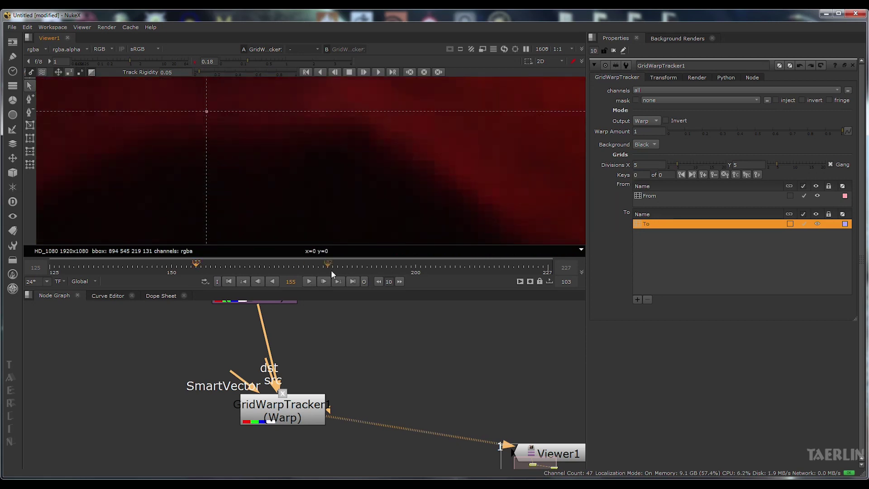
Step: Restore the viewer gamma to 1 and deselect the To grid
{"action": "left_click_drag", "start_coordinate": [247, 61], "coordinate": [284, 62]}
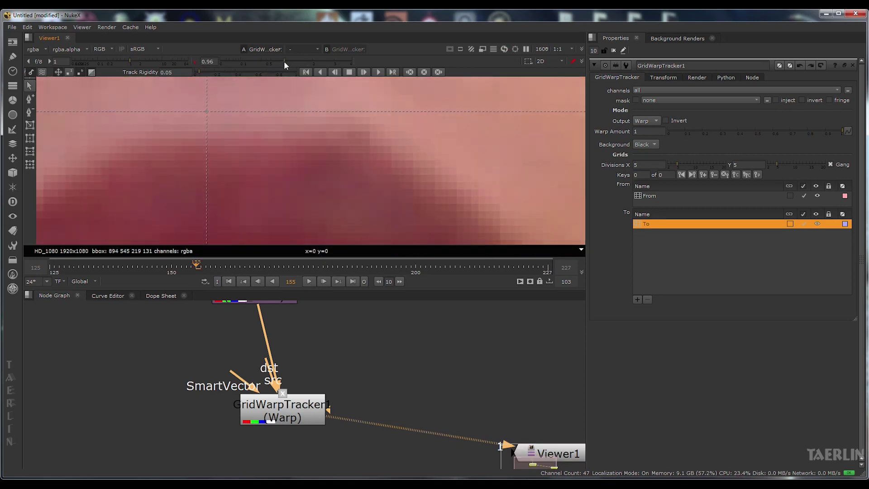
{"action": "scroll", "coordinate": [365, 155], "scroll_direction": "down", "scroll_amount": 6}
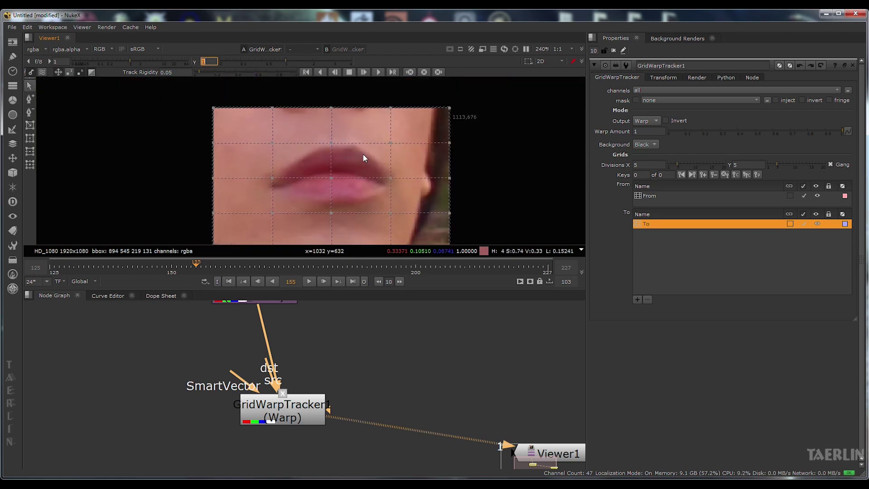
{"action": "left_click", "coordinate": [709, 247]}
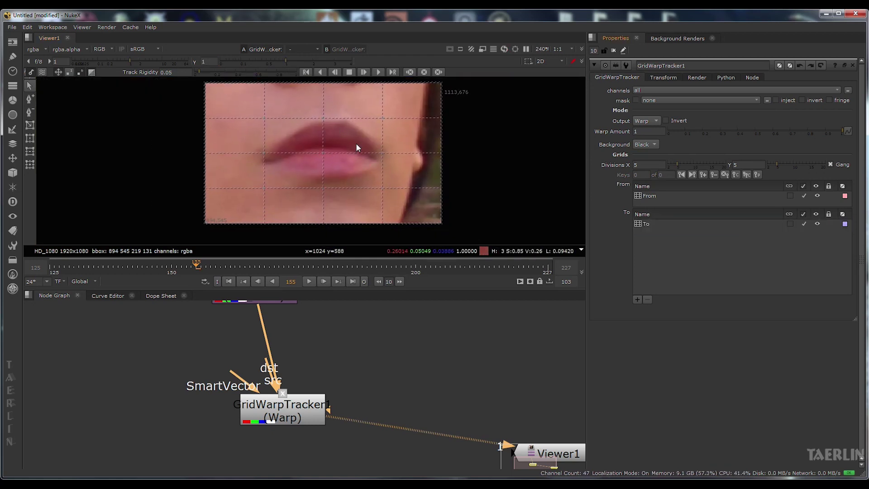
Step: Link the From and To grids and move the From point beside the upper lip onto the lip edge, adjusting its handles
{"action": "left_click", "coordinate": [791, 196]}
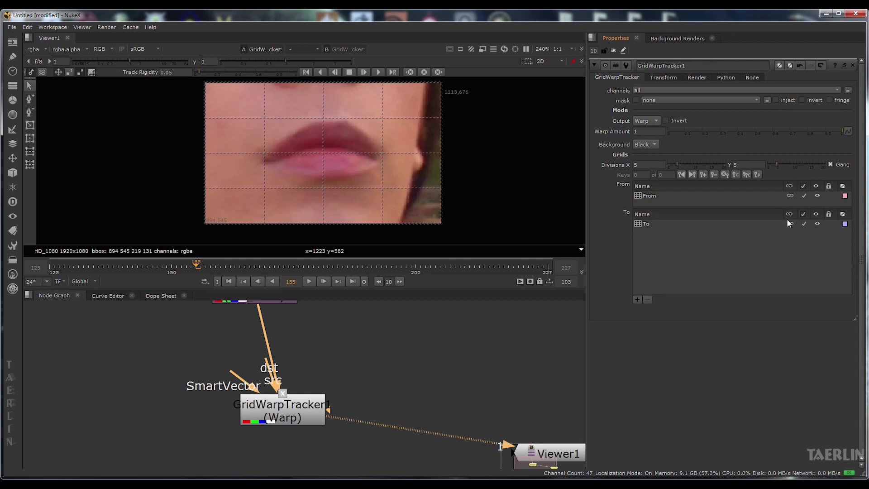
{"action": "left_click", "coordinate": [656, 195]}
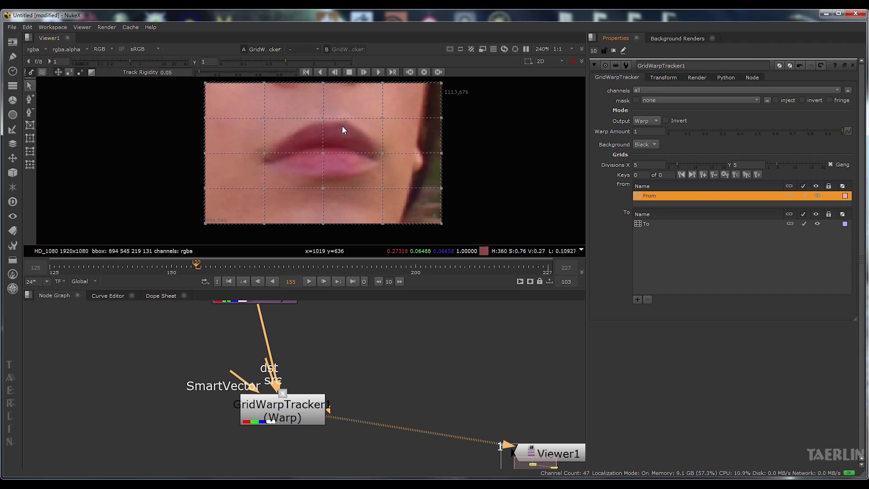
{"action": "left_click_drag", "start_coordinate": [383, 117], "coordinate": [329, 107]}
{"action": "scroll", "coordinate": [364, 133], "scroll_direction": "up", "scroll_amount": 4}
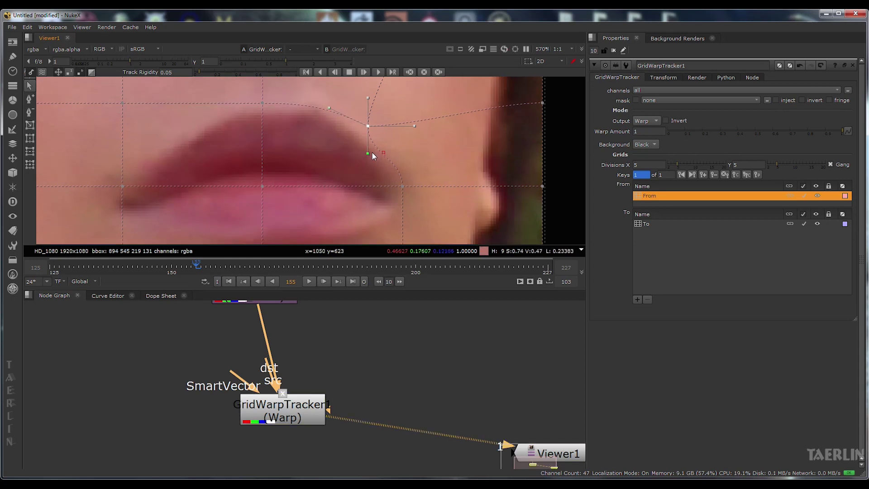
{"action": "left_click_drag", "start_coordinate": [367, 153], "coordinate": [381, 145]}
{"action": "left_click_drag", "start_coordinate": [367, 97], "coordinate": [361, 101]}
Step: Fit the remaining inner From grid points and their handles around the outline of the lips
{"action": "scroll", "coordinate": [362, 136], "scroll_direction": "down", "scroll_amount": 1}
{"action": "left_click_drag", "start_coordinate": [366, 190], "coordinate": [383, 139]}
{"action": "left_click_drag", "start_coordinate": [412, 196], "coordinate": [385, 179]}
{"action": "left_click_drag", "start_coordinate": [346, 180], "coordinate": [344, 189]}
{"action": "mouse_move", "coordinate": [176, 197]}
{"action": "left_mouse_down"}
{"action": "mouse_move", "coordinate": [191, 175]}
{"action": "mouse_move", "coordinate": [153, 145]}
{"action": "mouse_move", "coordinate": [162, 137]}
{"action": "left_mouse_up"}
{"action": "left_click_drag", "start_coordinate": [163, 135], "coordinate": [168, 197]}
{"action": "left_click_drag", "start_coordinate": [181, 118], "coordinate": [202, 140]}
{"action": "left_click_drag", "start_coordinate": [202, 163], "coordinate": [170, 174]}
{"action": "left_click_drag", "start_coordinate": [242, 139], "coordinate": [248, 121]}
{"action": "left_click_drag", "start_coordinate": [202, 139], "coordinate": [210, 140]}
{"action": "left_click_drag", "start_coordinate": [166, 197], "coordinate": [162, 198]}
{"action": "left_click_drag", "start_coordinate": [191, 233], "coordinate": [210, 197]}
{"action": "left_click_drag", "start_coordinate": [163, 176], "coordinate": [150, 194]}
{"action": "left_click_drag", "start_coordinate": [209, 171], "coordinate": [169, 173]}
{"action": "scroll", "coordinate": [381, 181], "scroll_direction": "down", "scroll_amount": 3}
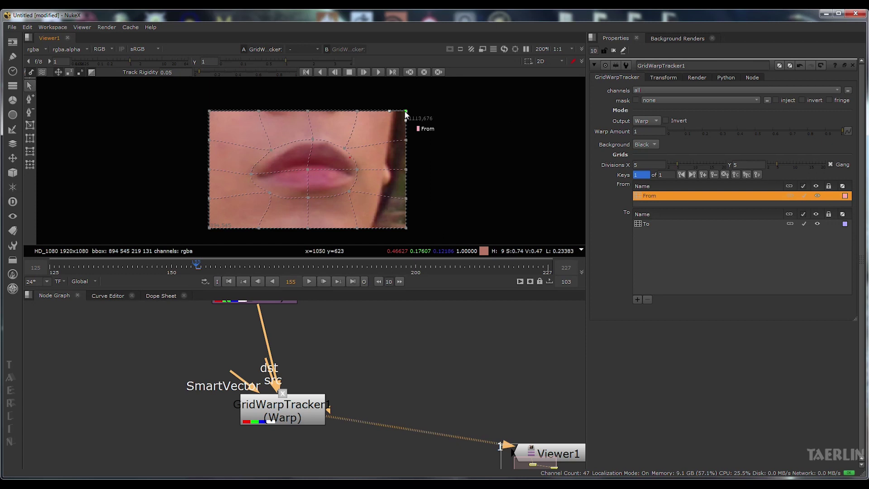
Step: Pull the outer points of the From grid inward so its boundary forms a rounded shape around the mouth
{"action": "scroll", "coordinate": [398, 154], "scroll_direction": "up", "scroll_amount": 3}
{"action": "left_click", "coordinate": [383, 186]}
{"action": "left_click_drag", "start_coordinate": [382, 184], "coordinate": [373, 183]}
{"action": "left_click_drag", "start_coordinate": [425, 235], "coordinate": [367, 215]}
{"action": "left_click_drag", "start_coordinate": [368, 214], "coordinate": [336, 149]}
{"action": "left_click_drag", "start_coordinate": [272, 169], "coordinate": [273, 157]}
{"action": "left_click_drag", "start_coordinate": [188, 168], "coordinate": [258, 191]}
{"action": "left_click_drag", "start_coordinate": [174, 205], "coordinate": [214, 177]}
{"action": "left_click_drag", "start_coordinate": [164, 100], "coordinate": [184, 223]}
{"action": "left_click_drag", "start_coordinate": [195, 130], "coordinate": [226, 154]}
{"action": "left_click_drag", "start_coordinate": [287, 130], "coordinate": [286, 140]}
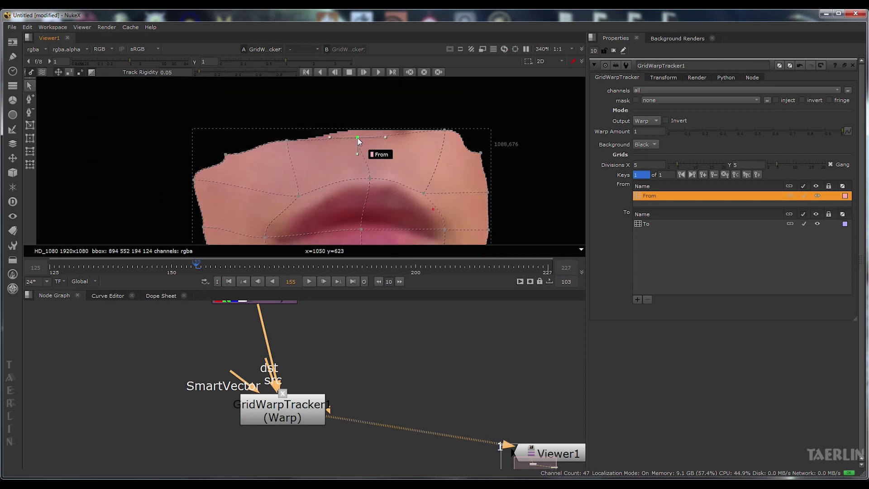
{"action": "left_click_drag", "start_coordinate": [361, 130], "coordinate": [352, 134]}
{"action": "left_click_drag", "start_coordinate": [426, 130], "coordinate": [424, 138]}
{"action": "left_click_drag", "start_coordinate": [482, 150], "coordinate": [466, 159]}
{"action": "left_click_drag", "start_coordinate": [194, 181], "coordinate": [213, 181]}
{"action": "left_click_drag", "start_coordinate": [213, 166], "coordinate": [234, 168]}
Step: Touch up single From grid points and smooth the whole grid with all of its points selected
{"action": "scroll", "coordinate": [231, 168], "scroll_direction": "down", "scroll_amount": 3}
{"action": "scroll", "coordinate": [351, 218], "scroll_direction": "up", "scroll_amount": 4}
{"action": "left_click", "coordinate": [350, 219]}
{"action": "scroll", "coordinate": [351, 209], "scroll_direction": "down", "scroll_amount": 3}
{"action": "scroll", "coordinate": [230, 196], "scroll_direction": "up", "scroll_amount": 4}
{"action": "left_click", "coordinate": [228, 180]}
{"action": "scroll", "coordinate": [325, 193], "scroll_direction": "down", "scroll_amount": 4}
{"action": "left_click", "coordinate": [375, 209]}
{"action": "left_click_drag", "start_coordinate": [450, 230], "coordinate": [162, 75]}
{"action": "key", "text": "z"}
{"action": "scroll", "coordinate": [357, 163], "scroll_direction": "up", "scroll_amount": 3}
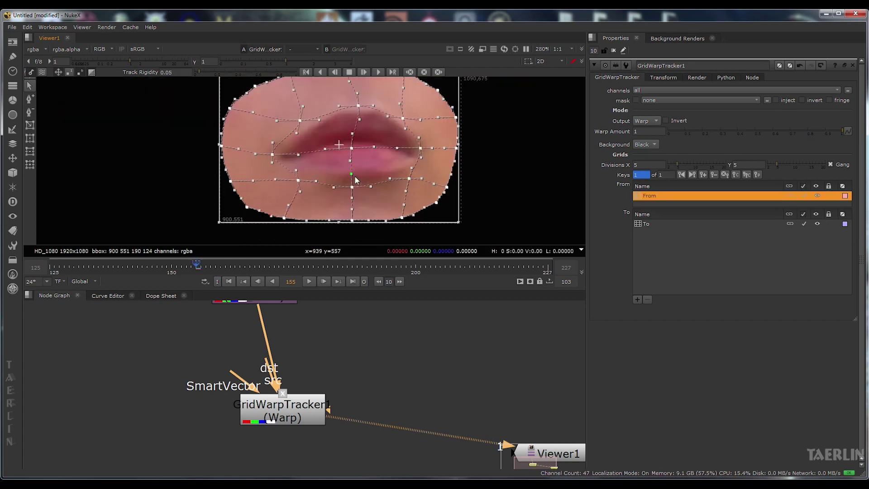
{"action": "key", "text": "ctrl+z"}
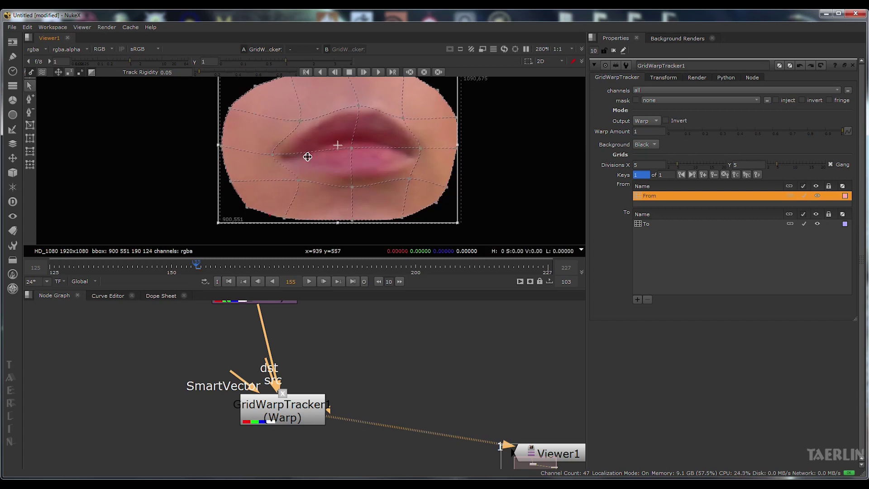
Step: Fine-tune individual From grid points on the right side of the mouth and along the lower boundary
{"action": "left_click", "coordinate": [395, 176]}
{"action": "left_click", "coordinate": [405, 117]}
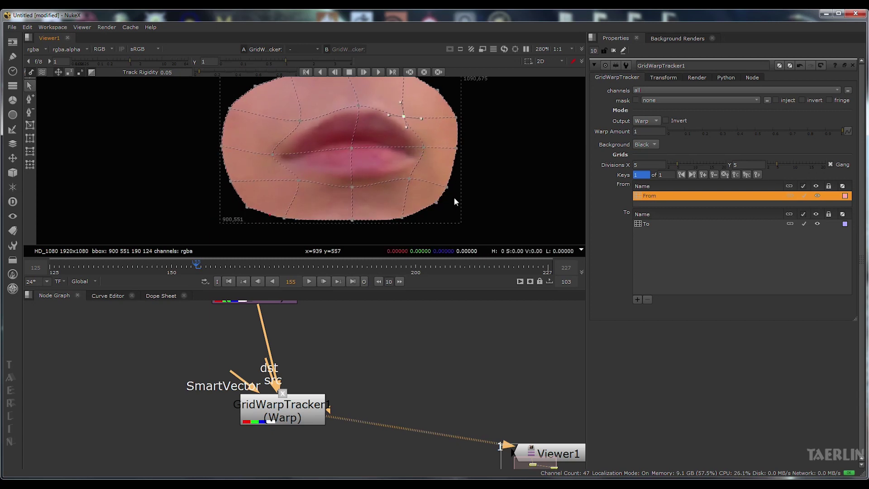
{"action": "scroll", "coordinate": [390, 230], "scroll_direction": "up", "scroll_amount": 2}
{"action": "scroll", "coordinate": [503, 180], "scroll_direction": "down", "scroll_amount": 6}
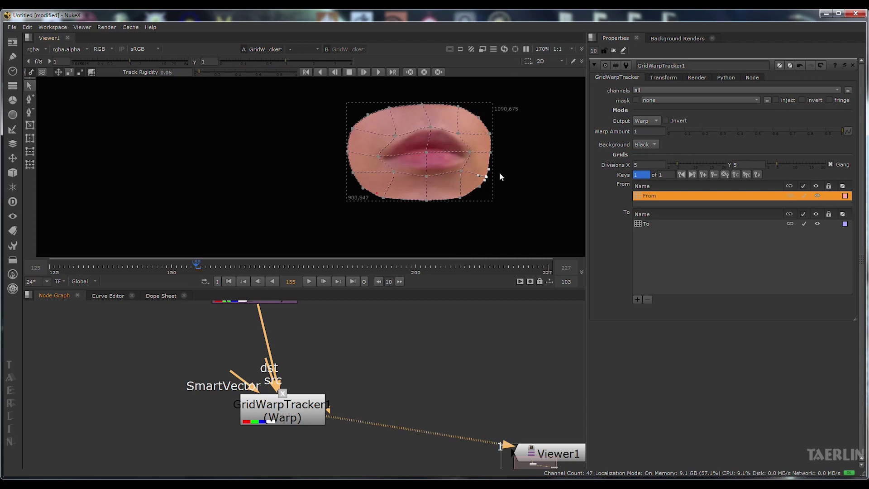
{"action": "left_click_drag", "start_coordinate": [501, 180], "coordinate": [435, 205]}
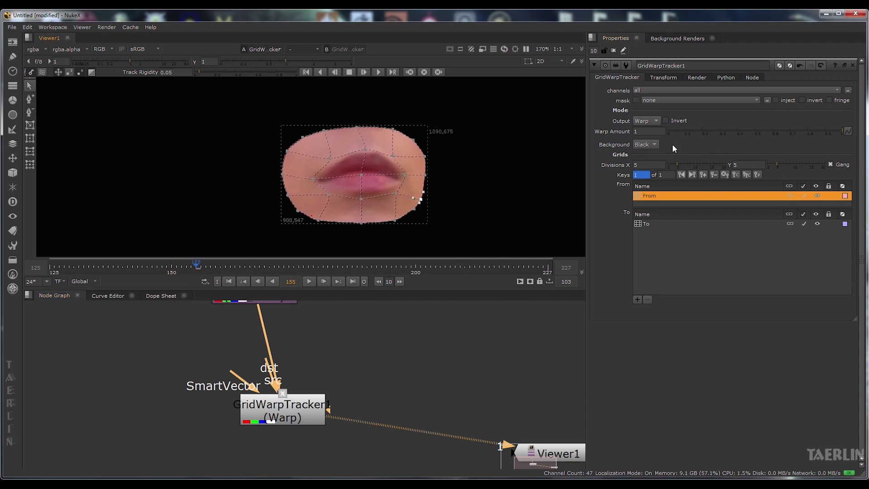
Step: Set the GridWarpTracker1 background to Src
{"action": "left_click", "coordinate": [653, 154]}
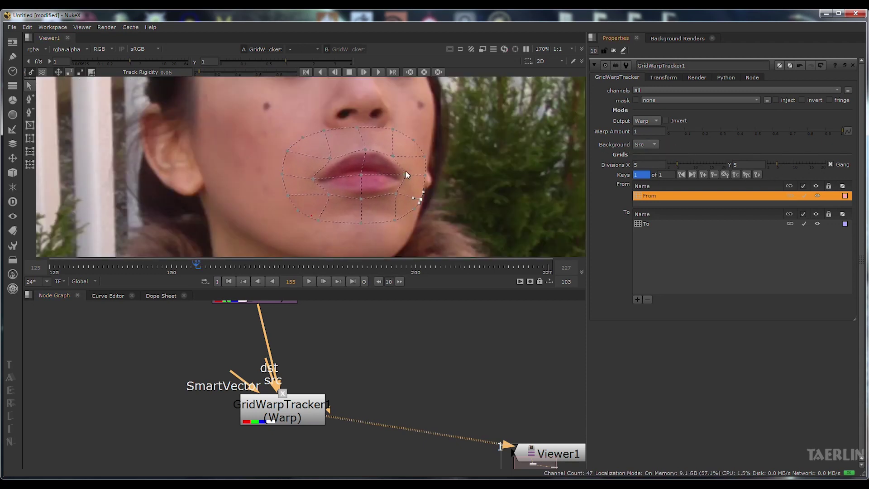
{"action": "key", "text": "f"}
{"action": "scroll", "coordinate": [431, 206], "scroll_direction": "up", "scroll_amount": 4}
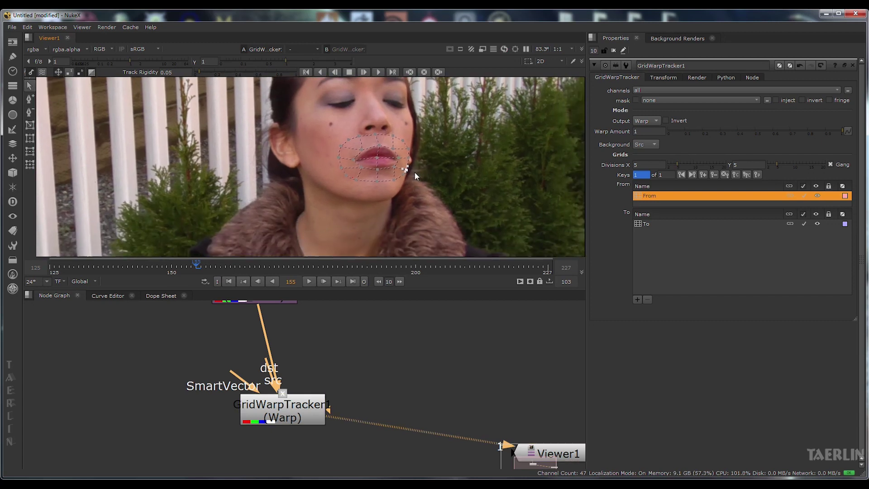
Step: Add a SmartVector node beside GridWarpTracker1 and connect its Source input to Reformat1
{"action": "scroll", "coordinate": [374, 371], "scroll_direction": "up", "scroll_amount": 6}
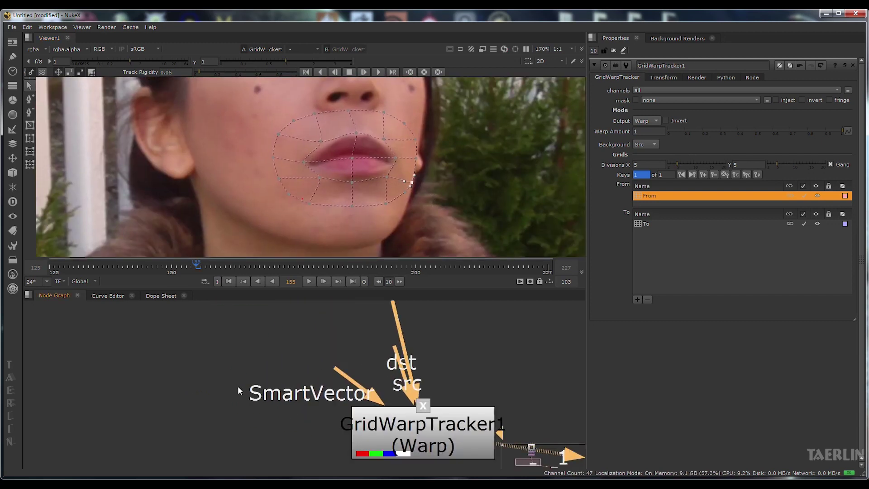
{"action": "scroll", "coordinate": [369, 374], "scroll_direction": "down", "scroll_amount": 6}
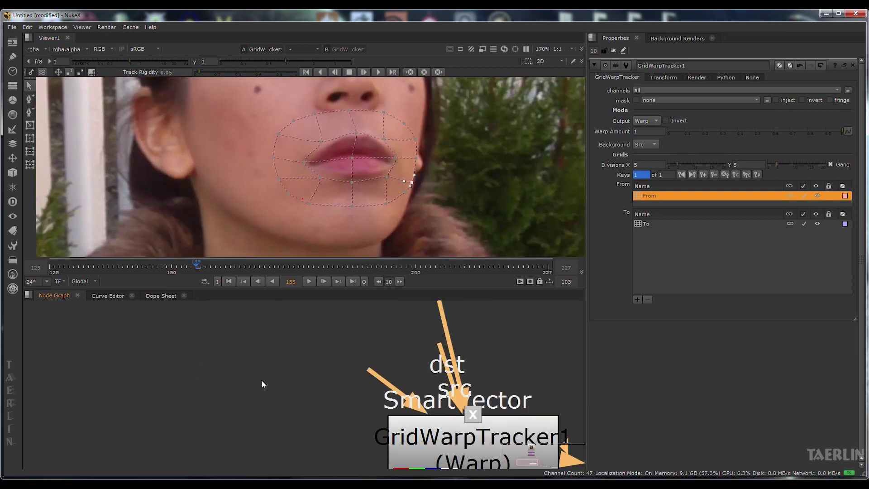
{"action": "key", "text": "Tab"}
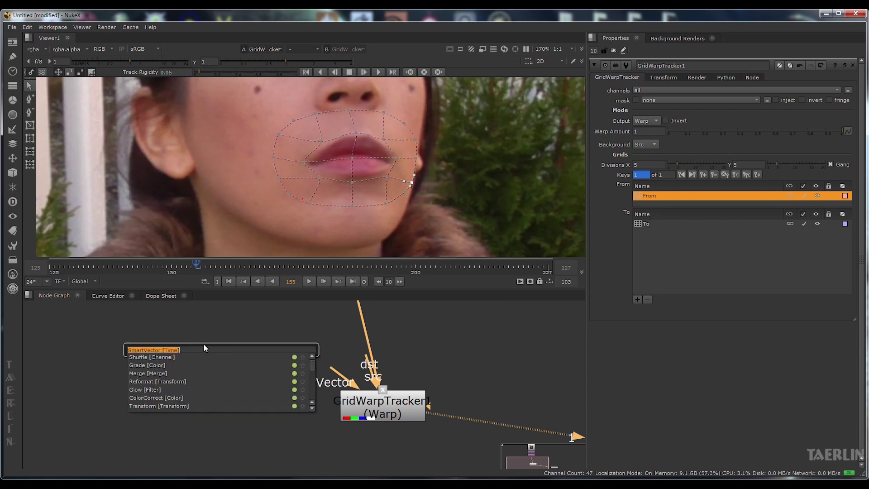
{"action": "key", "text": "Return"}
{"action": "scroll", "coordinate": [322, 360], "scroll_direction": "down", "scroll_amount": 1}
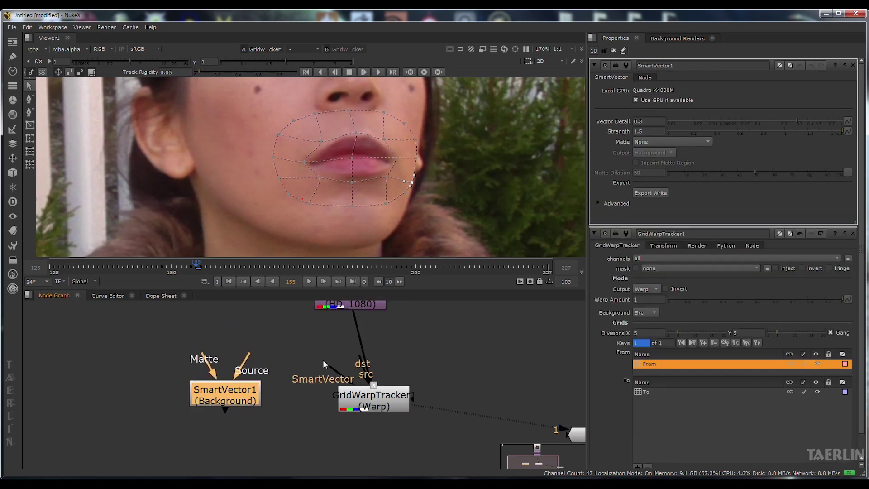
{"action": "left_click_drag", "start_coordinate": [257, 336], "coordinate": [252, 363]}
{"action": "left_click_drag", "start_coordinate": [340, 333], "coordinate": [338, 335]}
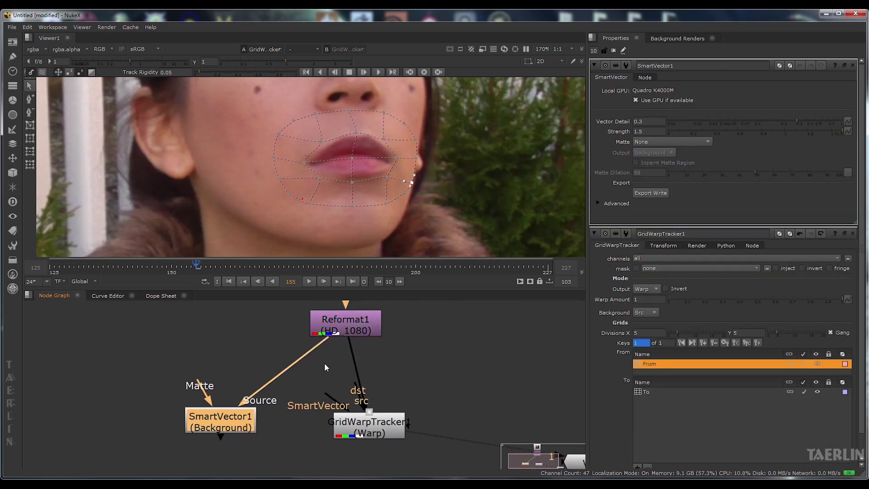
{"action": "left_click_drag", "start_coordinate": [231, 419], "coordinate": [239, 394]}
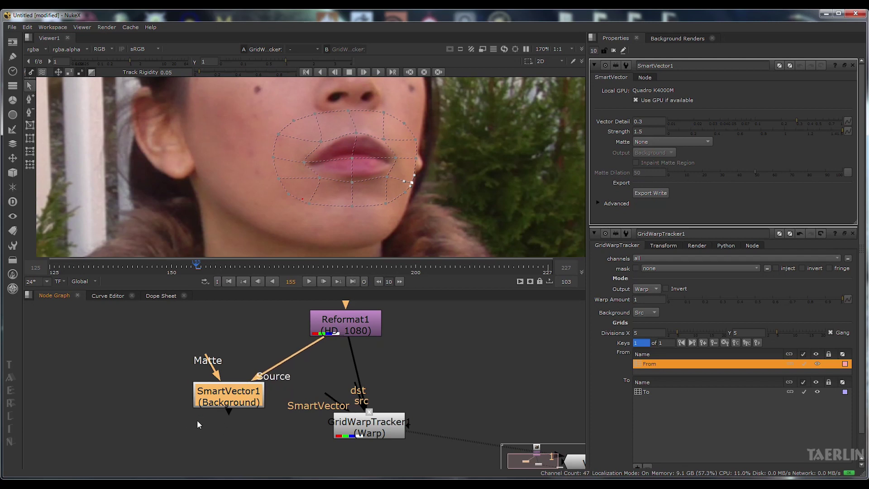
Step: Connect the SmartVector input of GridWarpTracker1 to SmartVector1 and align GridWarpTracker1 under Reformat1
{"action": "left_click_drag", "start_coordinate": [327, 393], "coordinate": [239, 376]}
{"action": "left_click_drag", "start_coordinate": [440, 385], "coordinate": [446, 381]}
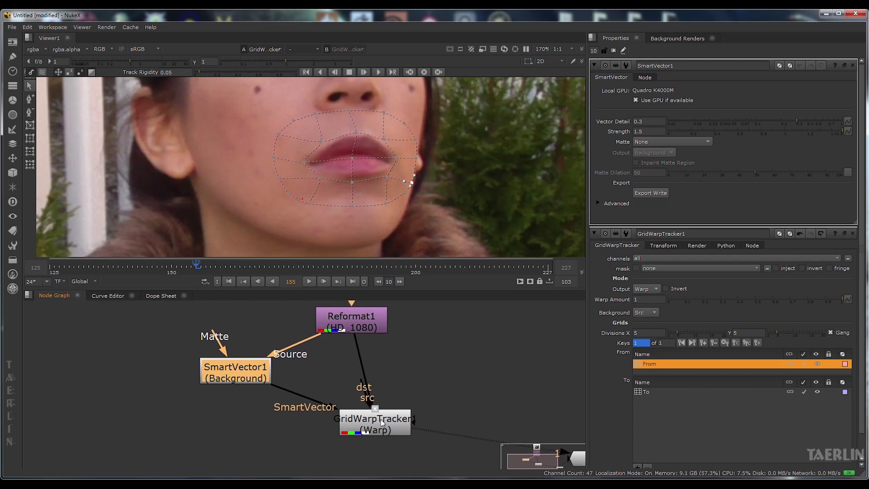
{"action": "left_click_drag", "start_coordinate": [380, 422], "coordinate": [356, 427]}
{"action": "left_click_drag", "start_coordinate": [232, 378], "coordinate": [235, 383]}
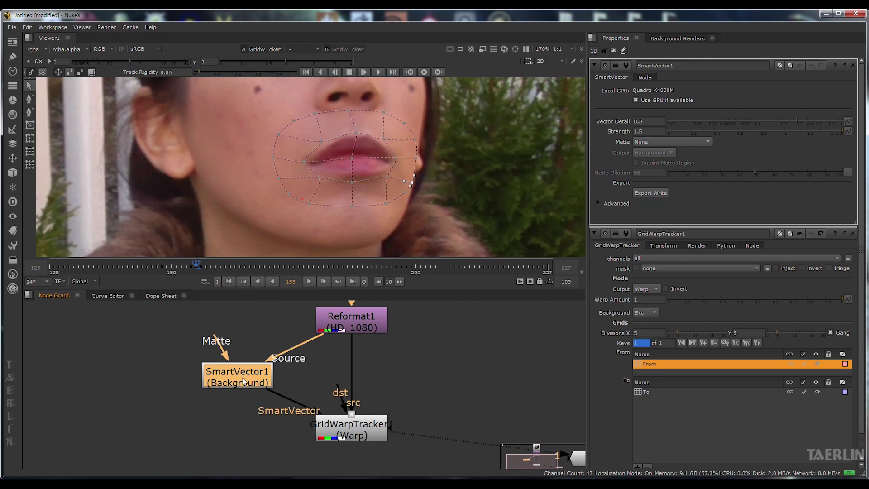
Step: Track the mouth grid forward from frame 155 to the end of the clip
{"action": "left_click", "coordinate": [379, 73]}
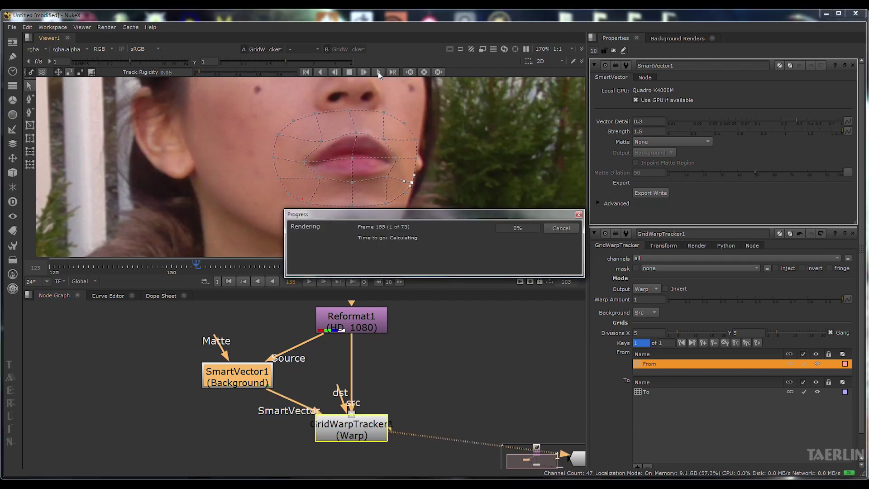
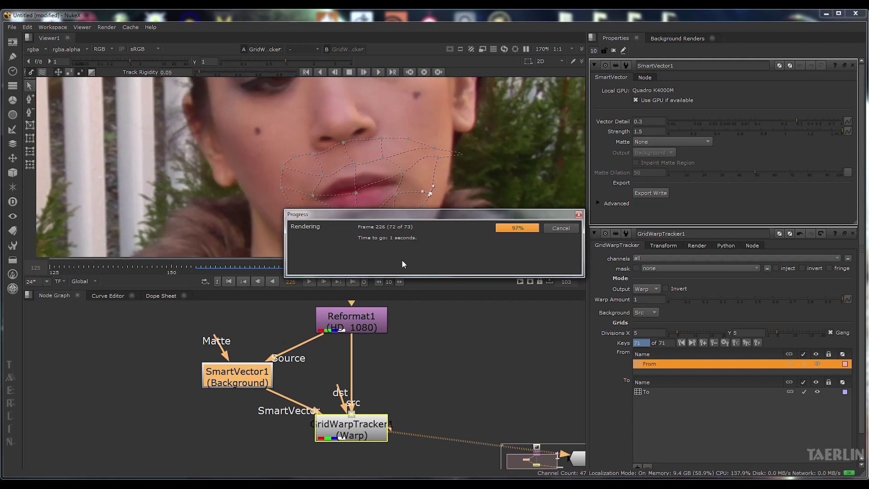
Step: Track the mouth grid backward from frame 159 to the start of the clip
{"action": "left_click_drag", "start_coordinate": [539, 265], "coordinate": [215, 269]}
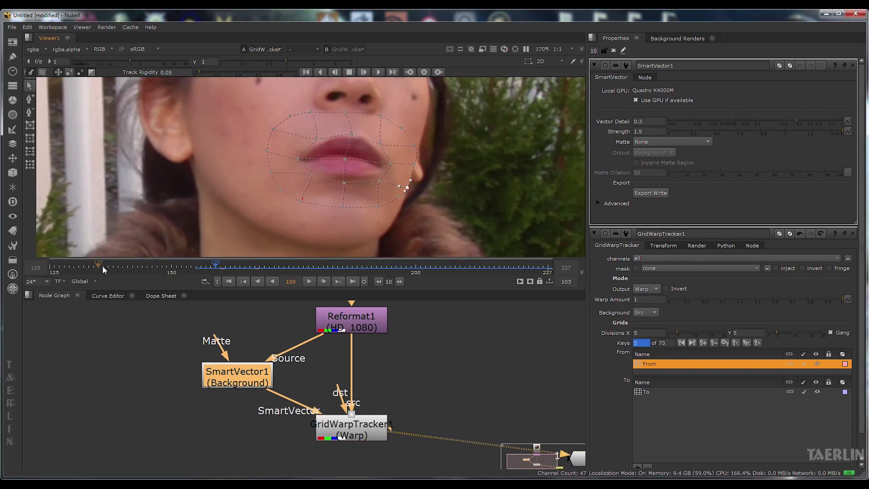
{"action": "left_click", "coordinate": [320, 73]}
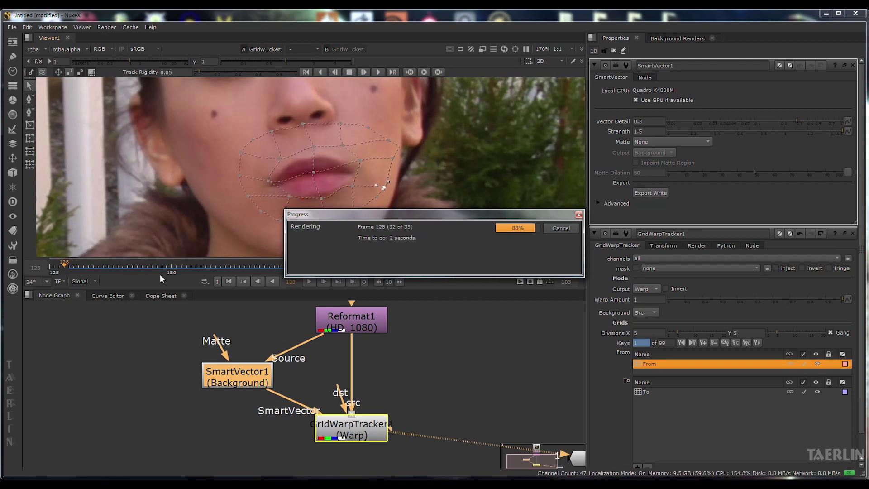
Step: Play back the tracked mouth grid and check frame 191 with the background switched to Black and back to Src
{"action": "left_click_drag", "start_coordinate": [52, 269], "coordinate": [74, 276]}
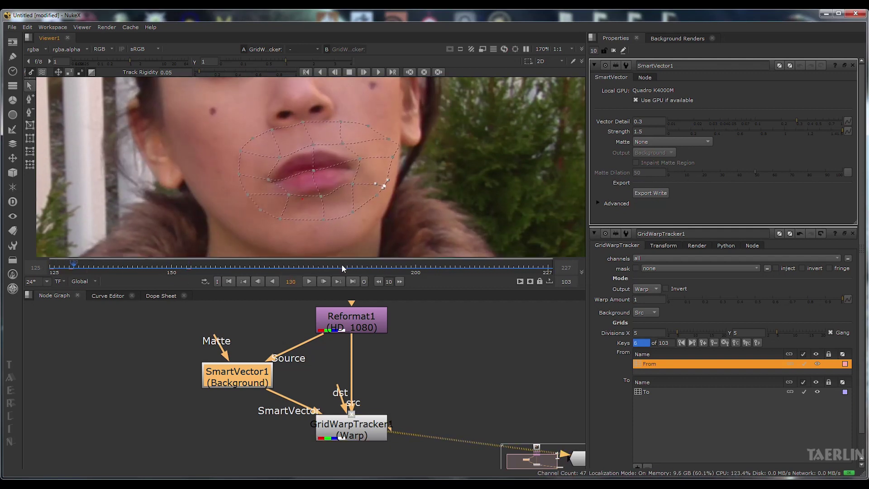
{"action": "left_click", "coordinate": [309, 281]}
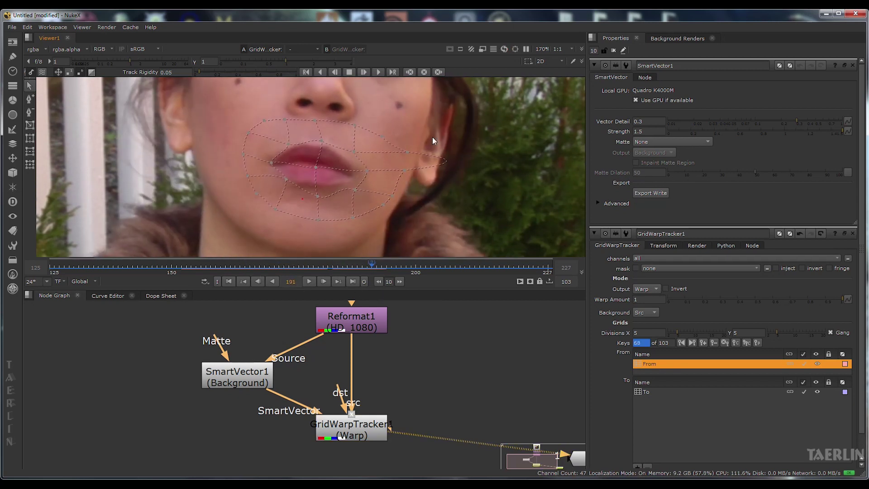
{"action": "left_click", "coordinate": [640, 314]}
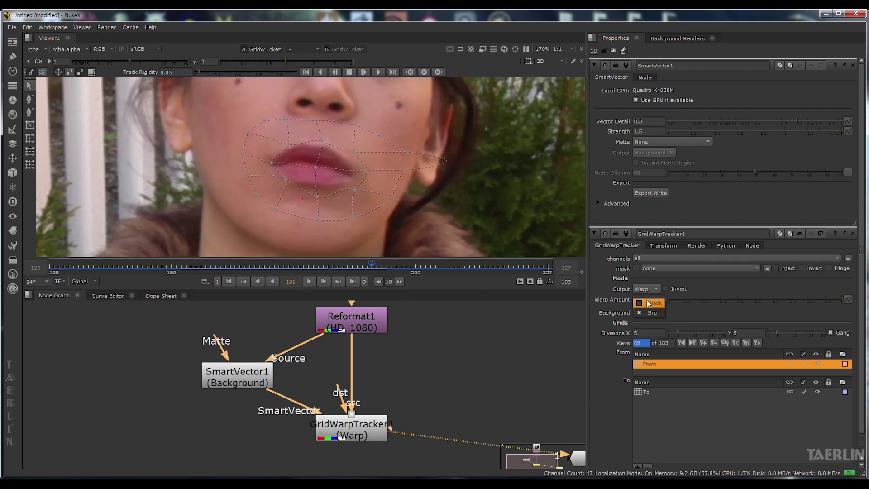
{"action": "left_click", "coordinate": [648, 303]}
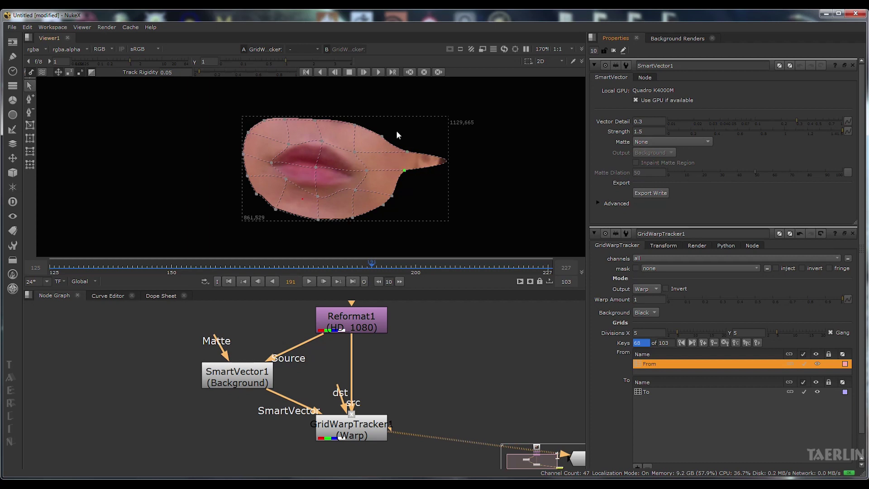
{"action": "left_click", "coordinate": [653, 314]}
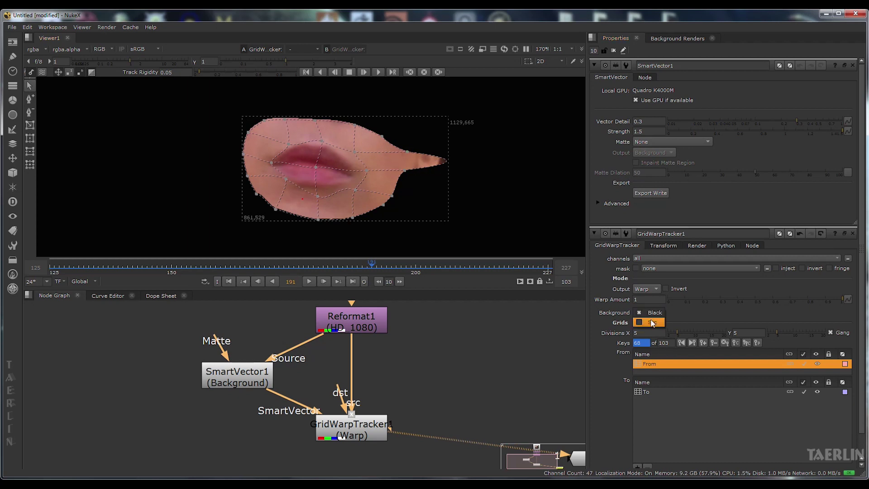
{"action": "left_click", "coordinate": [652, 322]}
Step: Return to frame 156 and retrack the mouth grid forward to the end of the clip
{"action": "left_click_drag", "start_coordinate": [371, 268], "coordinate": [203, 272]}
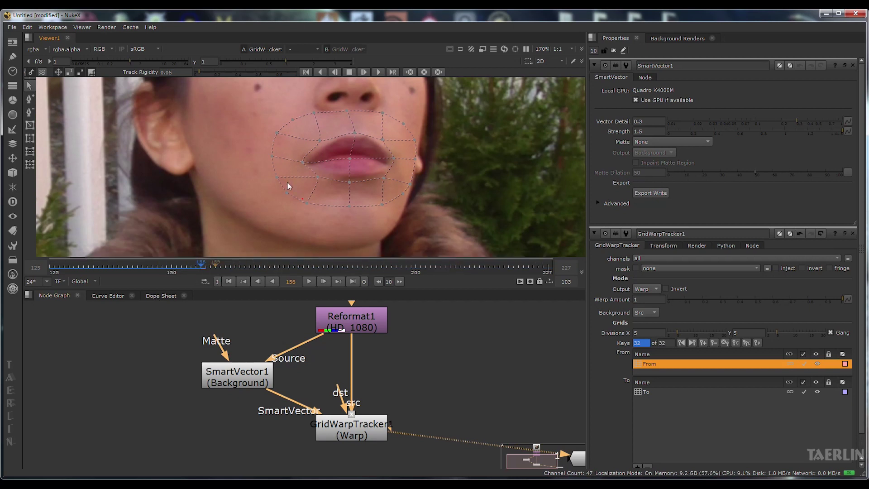
{"action": "left_click", "coordinate": [364, 73]}
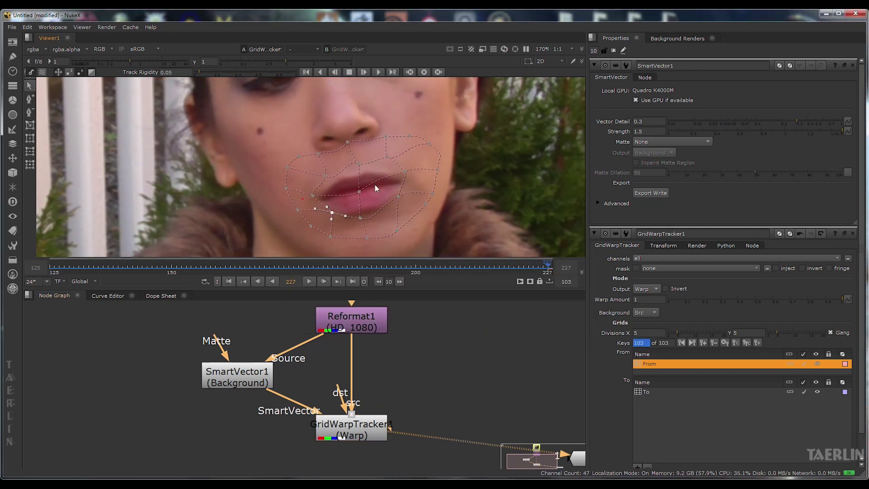
Step: Play back the retracked grid, viewing it over a Black background and again over Src
{"action": "left_click", "coordinate": [309, 281]}
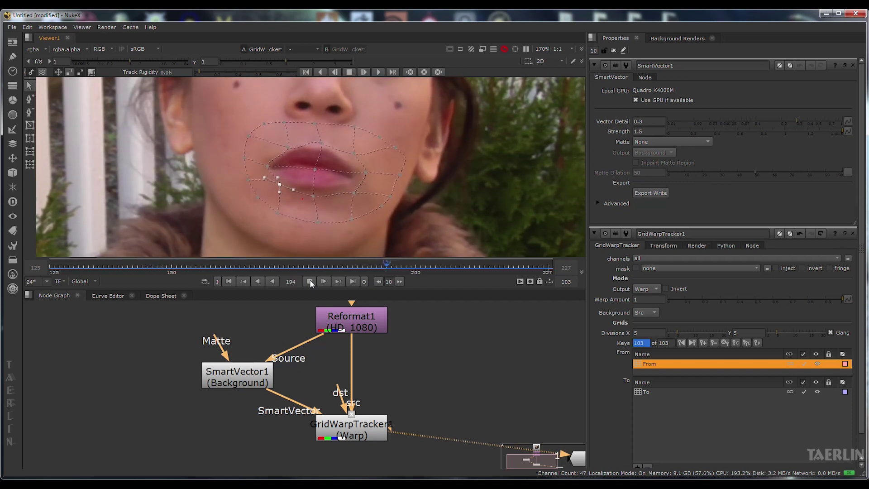
{"action": "left_click", "coordinate": [646, 312]}
{"action": "left_click", "coordinate": [655, 302]}
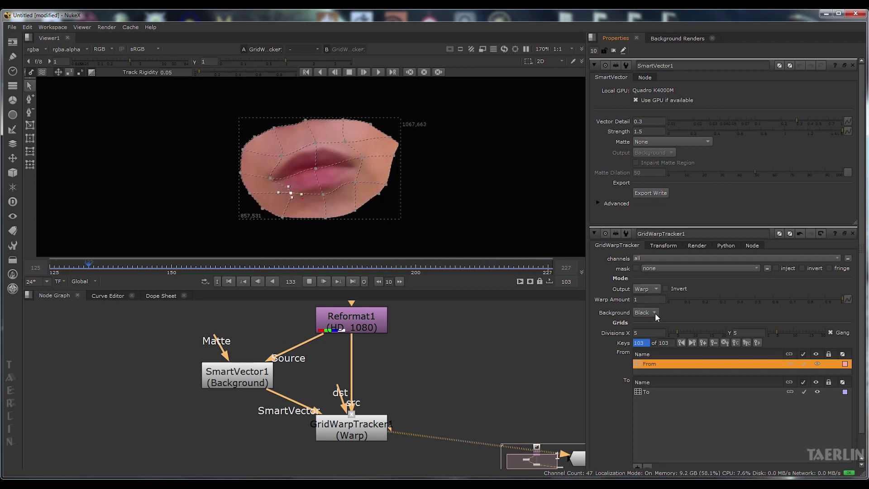
{"action": "left_click", "coordinate": [655, 313]}
{"action": "left_click", "coordinate": [653, 322]}
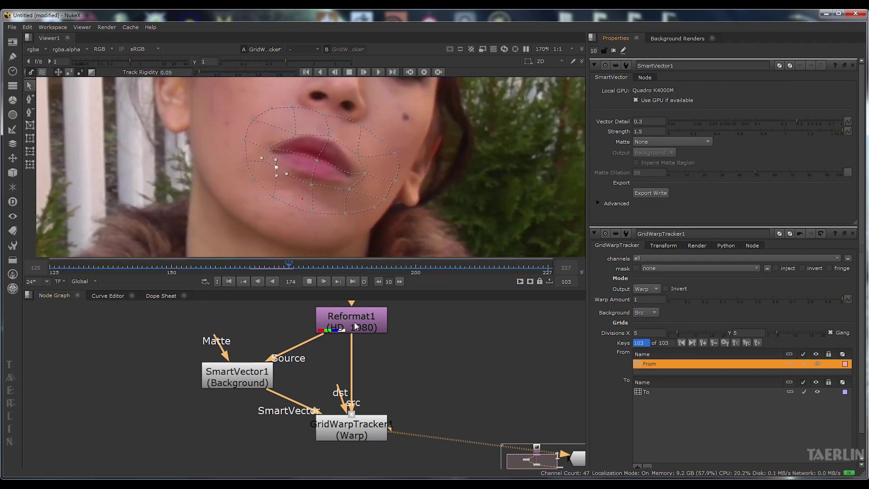
{"action": "left_click", "coordinate": [309, 281]}
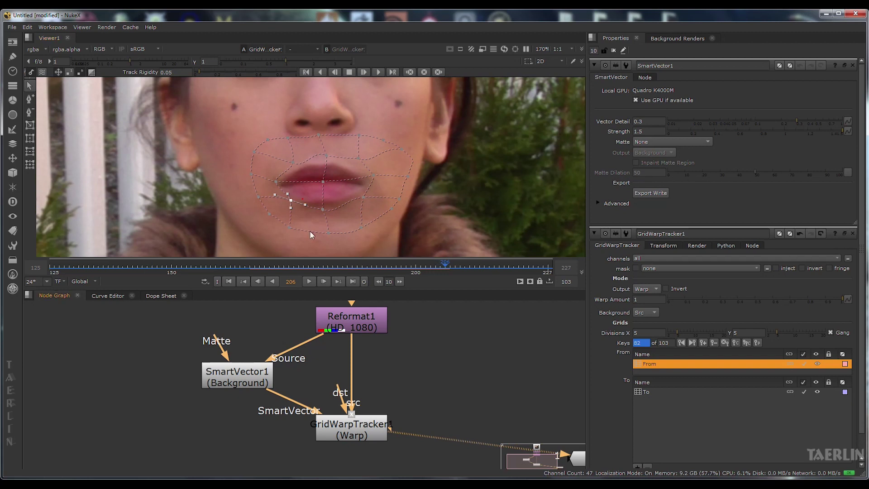
Step: Delete the SmartVector1 node from the node graph
{"action": "mouse_move", "coordinate": [239, 381]}
{"action": "left_mouse_down"}
{"action": "mouse_move", "coordinate": [226, 369]}
{"action": "mouse_move", "coordinate": [204, 377]}
{"action": "mouse_move", "coordinate": [246, 376]}
{"action": "left_mouse_up"}
{"action": "key", "text": "Delete"}
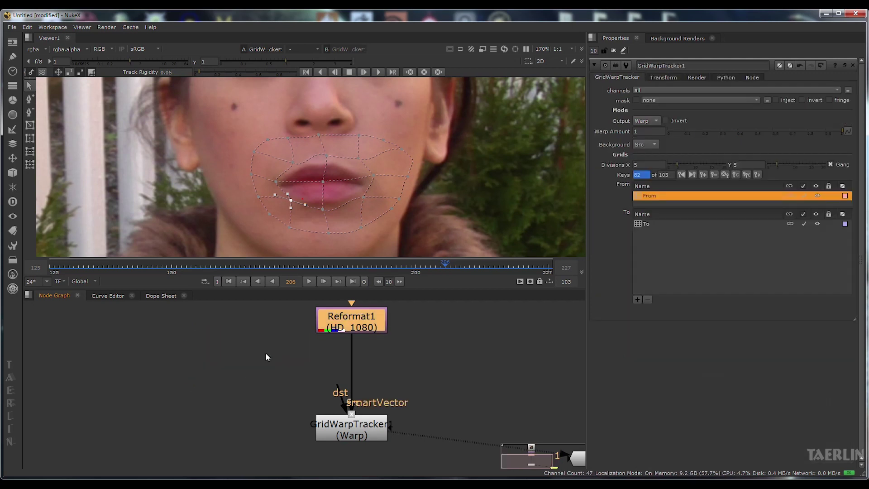
Step: Play the clip without the SmartVector node, checking the mouth grid over Black and over Src
{"action": "left_click", "coordinate": [307, 281]}
{"action": "left_click", "coordinate": [645, 144]}
{"action": "left_click", "coordinate": [640, 136]}
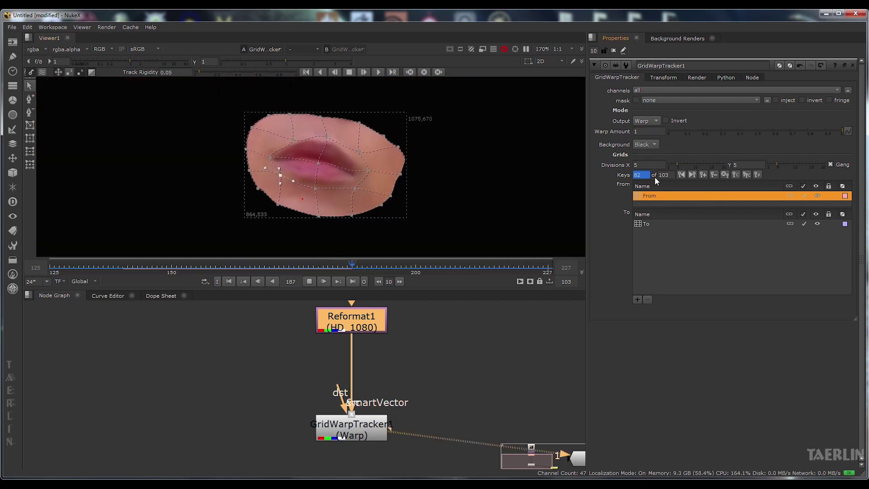
{"action": "left_click", "coordinate": [650, 145]}
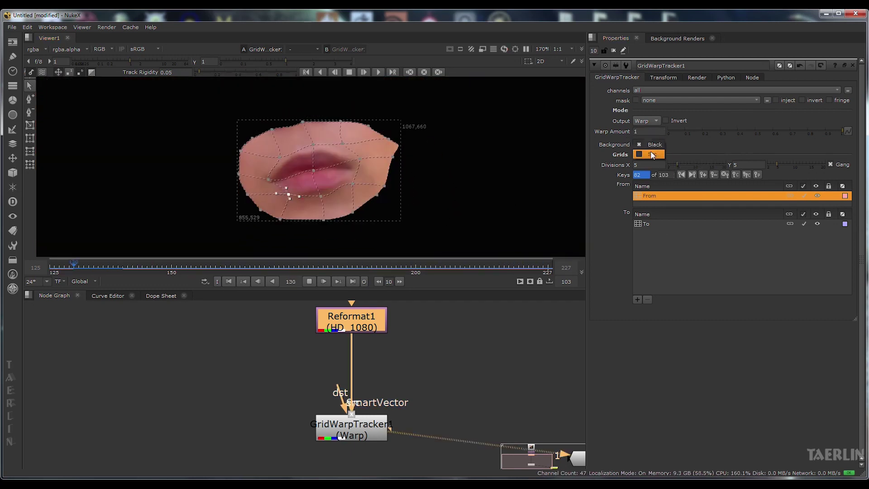
{"action": "left_click", "coordinate": [651, 154]}
{"action": "left_click", "coordinate": [308, 281]}
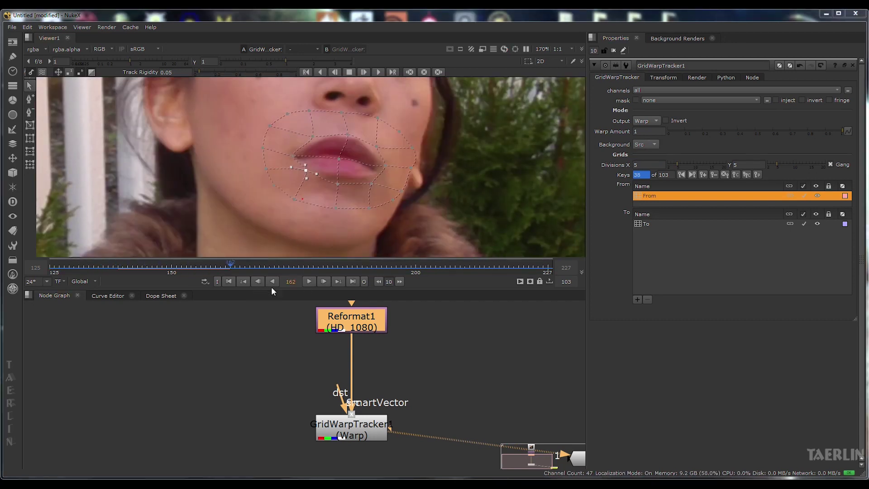
Step: At frame 125, add an adjustment grid under To, and unlink and hide the From and To grids
{"action": "left_click", "coordinate": [229, 281]}
{"action": "left_click", "coordinate": [681, 252]}
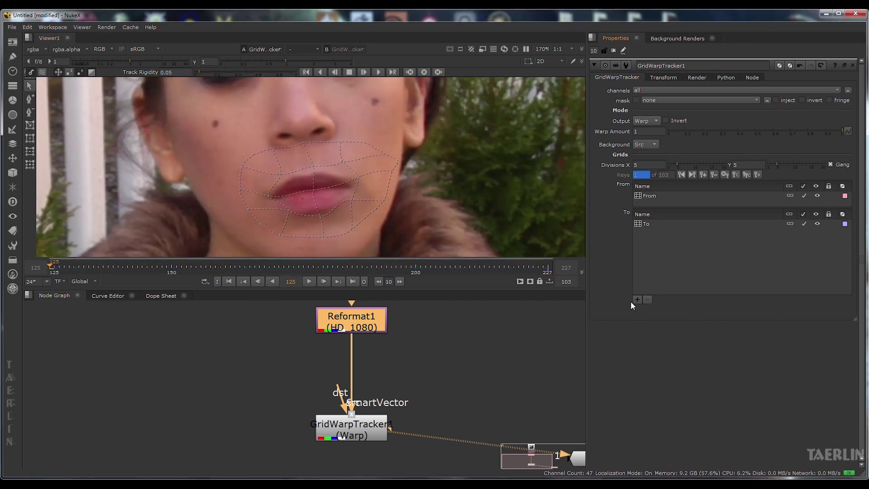
{"action": "left_click", "coordinate": [637, 299]}
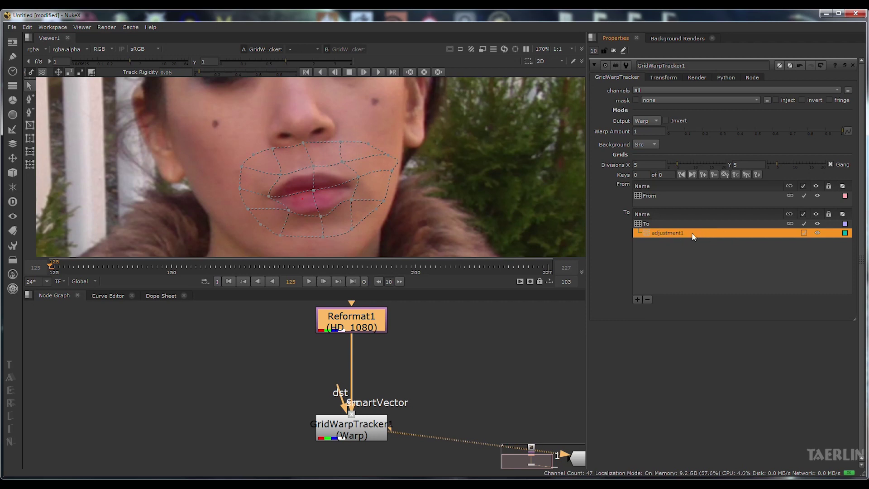
{"action": "left_click", "coordinate": [790, 196]}
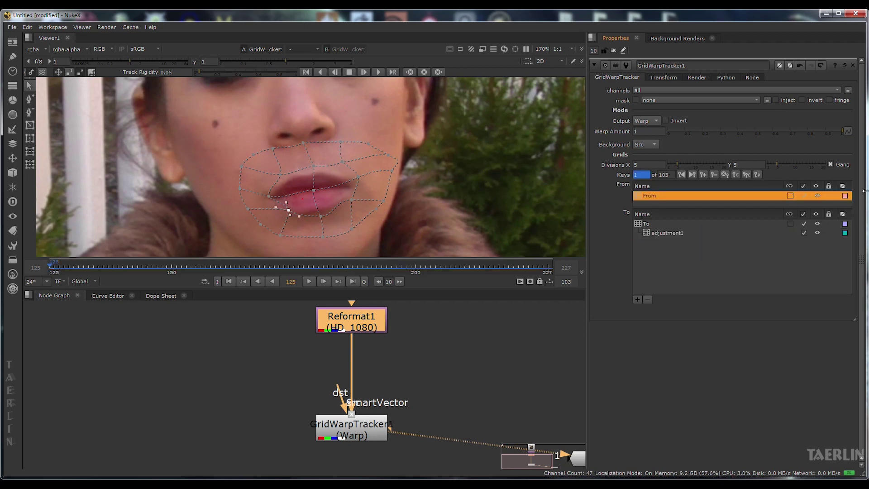
{"action": "left_click", "coordinate": [817, 195]}
{"action": "left_click", "coordinate": [817, 223]}
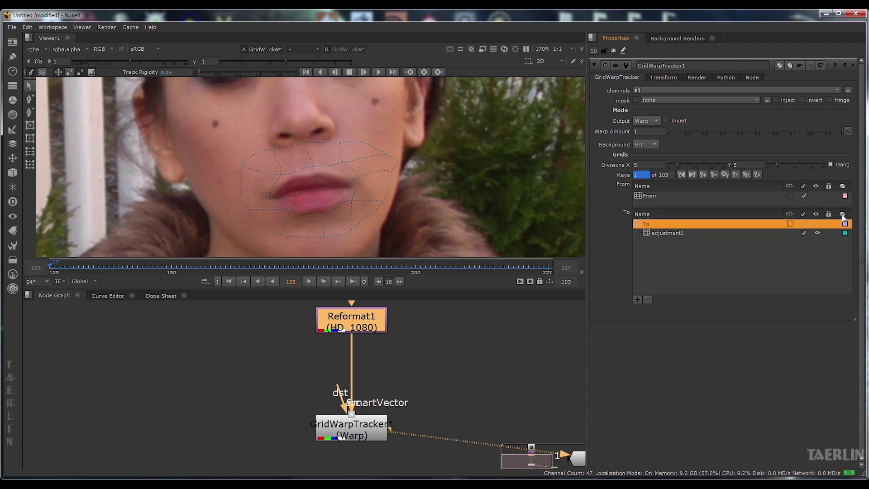
Step: Key the adjustment grid at frame 125 and move its points around the lips inward to make the mouth thinner
{"action": "left_click", "coordinate": [681, 233]}
{"action": "key", "text": "ctrl+z"}
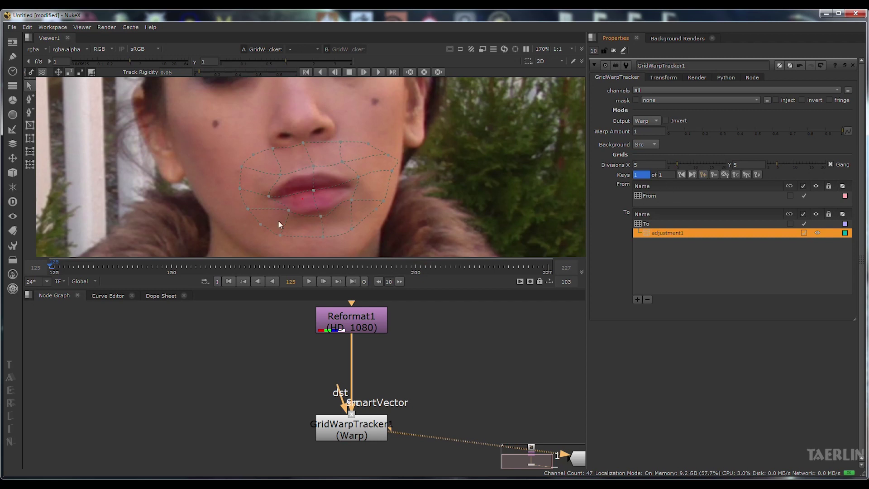
{"action": "scroll", "coordinate": [284, 178], "scroll_direction": "up", "scroll_amount": 3}
{"action": "left_click_drag", "start_coordinate": [330, 158], "coordinate": [331, 167]}
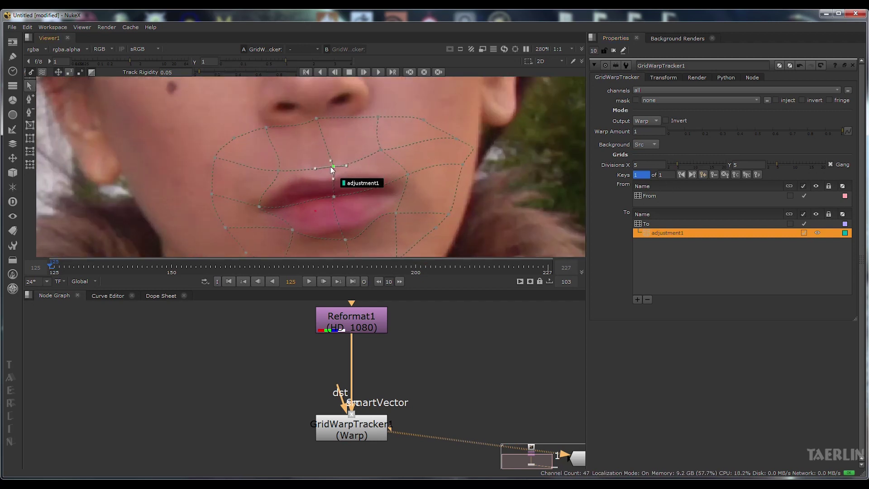
{"action": "left_click_drag", "start_coordinate": [380, 150], "coordinate": [380, 163]}
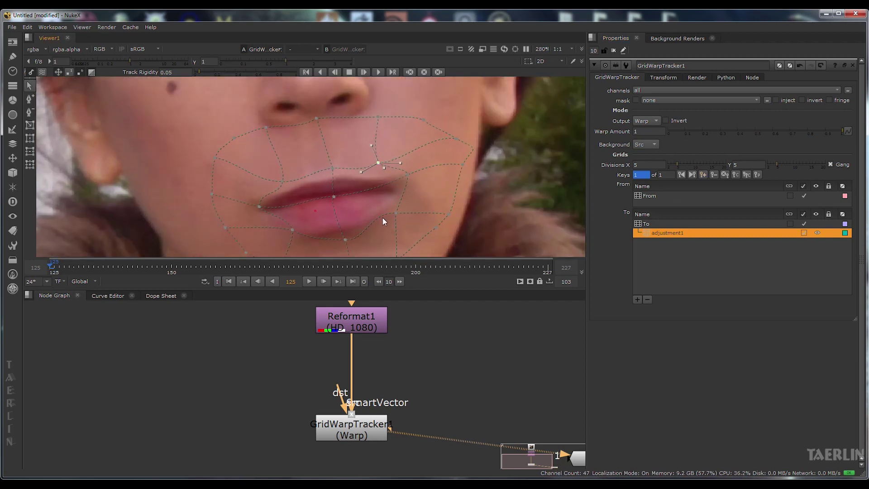
{"action": "left_click_drag", "start_coordinate": [396, 213], "coordinate": [391, 208]}
{"action": "left_click_drag", "start_coordinate": [346, 239], "coordinate": [254, 209]}
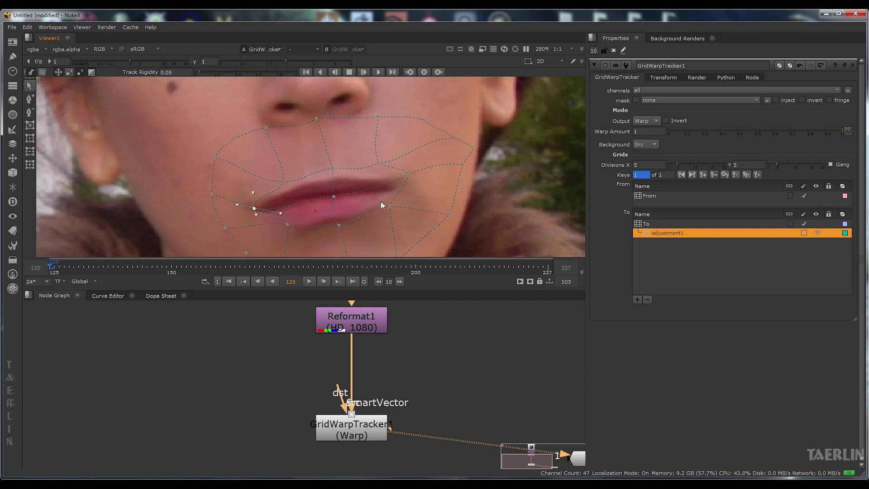
{"action": "left_click", "coordinate": [288, 225]}
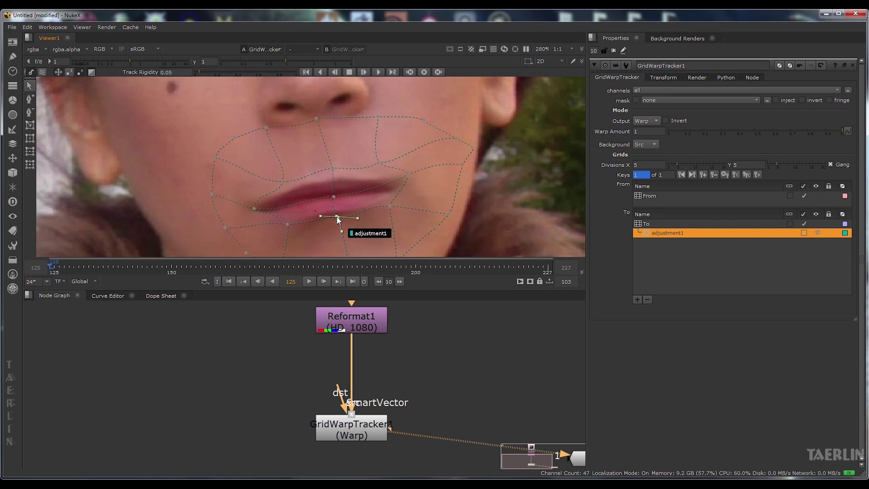
{"action": "left_click_drag", "start_coordinate": [354, 219], "coordinate": [361, 211]}
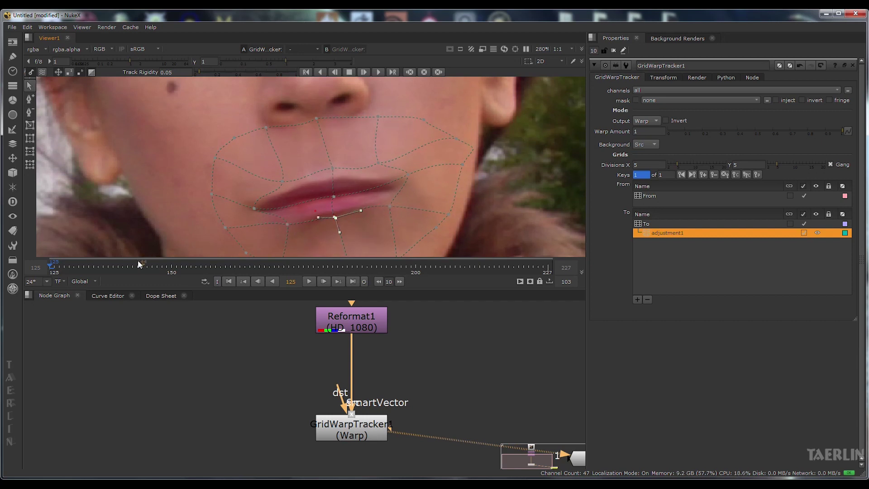
Step: Set a key for the adjustment grid at frame 141 to hold the thin mouth shape
{"action": "left_click_drag", "start_coordinate": [52, 269], "coordinate": [130, 283]}
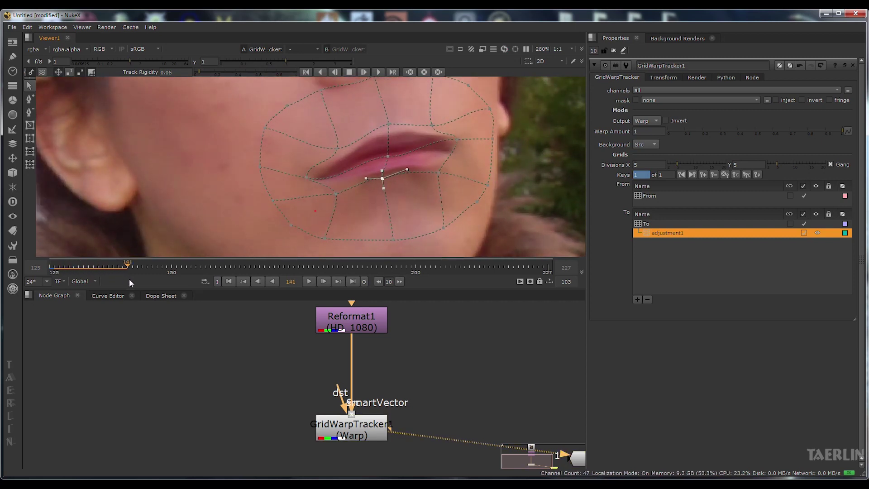
{"action": "left_click", "coordinate": [704, 175]}
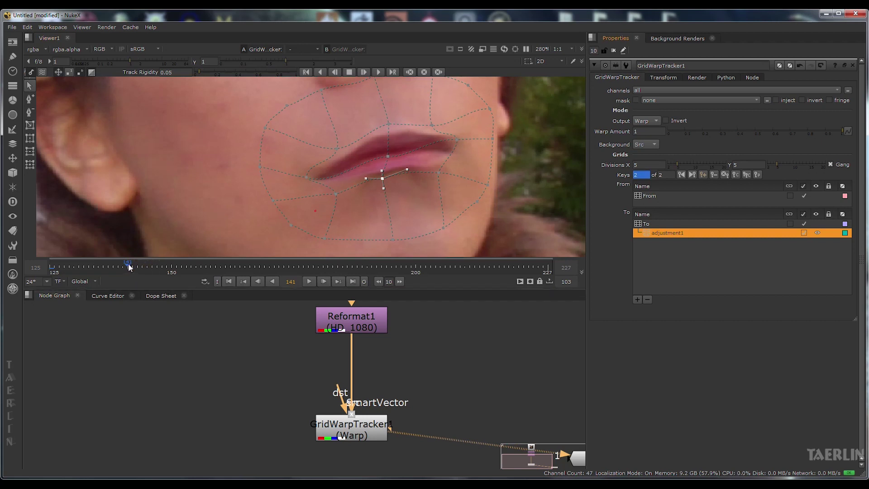
Step: Key the adjustment grid at frame 171 and spread its points outward around the lips to make the mouth fuller
{"action": "left_click_drag", "start_coordinate": [128, 264], "coordinate": [276, 277]}
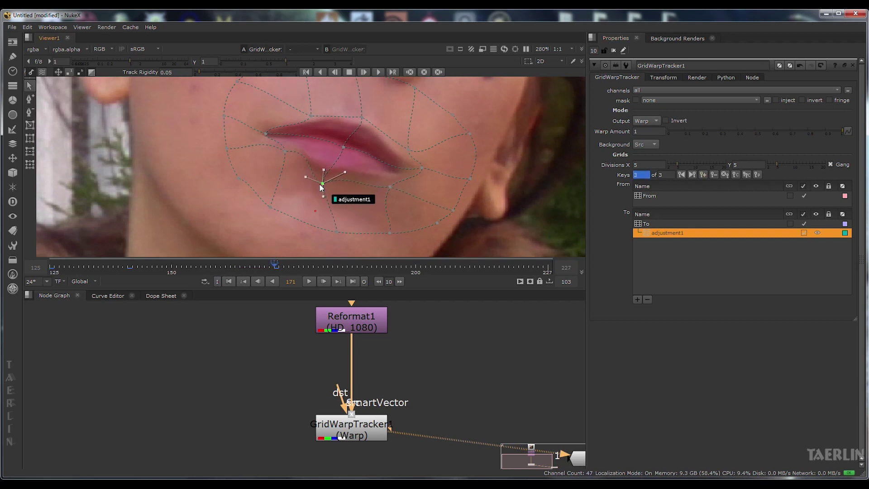
{"action": "left_click_drag", "start_coordinate": [285, 151], "coordinate": [261, 160]}
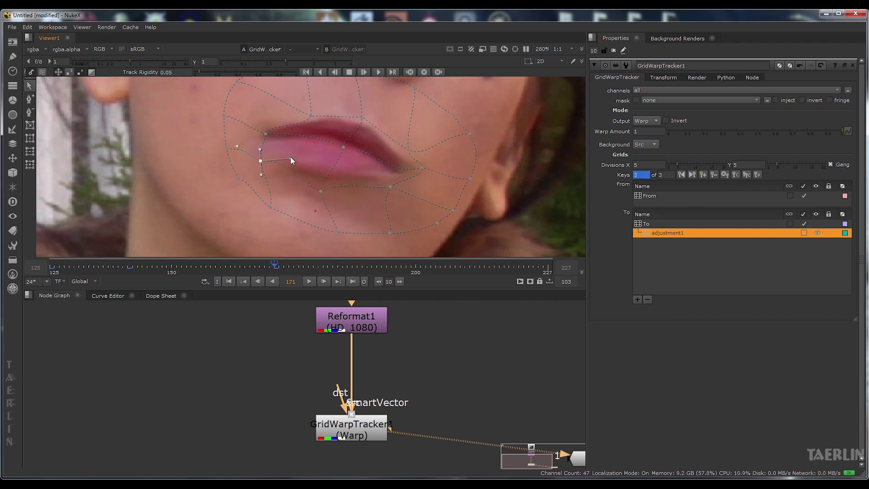
{"action": "left_click_drag", "start_coordinate": [390, 187], "coordinate": [395, 202]}
{"action": "left_click_drag", "start_coordinate": [408, 148], "coordinate": [423, 135]}
{"action": "left_click_drag", "start_coordinate": [362, 117], "coordinate": [362, 100]}
{"action": "left_click_drag", "start_coordinate": [311, 116], "coordinate": [296, 94]}
{"action": "left_click_drag", "start_coordinate": [266, 134], "coordinate": [254, 130]}
{"action": "left_click_drag", "start_coordinate": [396, 201], "coordinate": [404, 211]}
{"action": "left_click_drag", "start_coordinate": [322, 195], "coordinate": [284, 171]}
{"action": "left_click", "coordinate": [261, 161]}
{"action": "left_click_drag", "start_coordinate": [361, 99], "coordinate": [367, 92]}
{"action": "left_click_drag", "start_coordinate": [322, 191], "coordinate": [322, 195]}
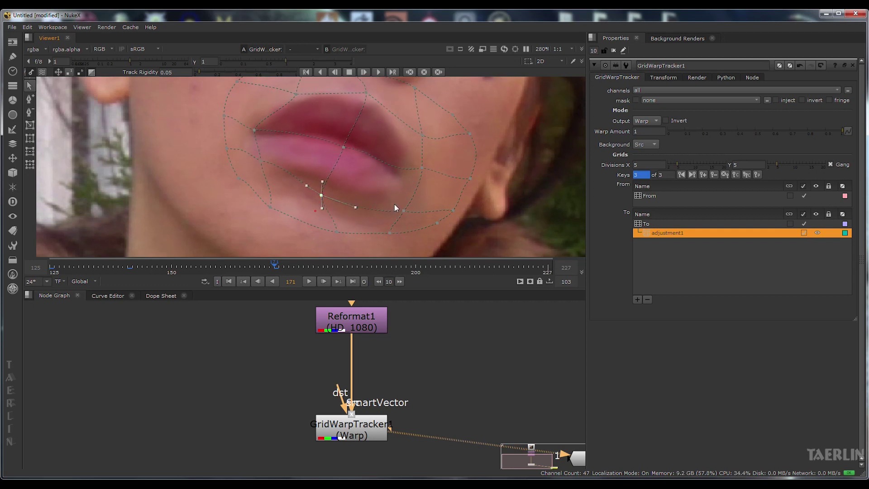
Step: Key the adjustment grid at frame 205 and pull its points inward around the lips to thin the mouth
{"action": "left_click_drag", "start_coordinate": [280, 270], "coordinate": [442, 283]}
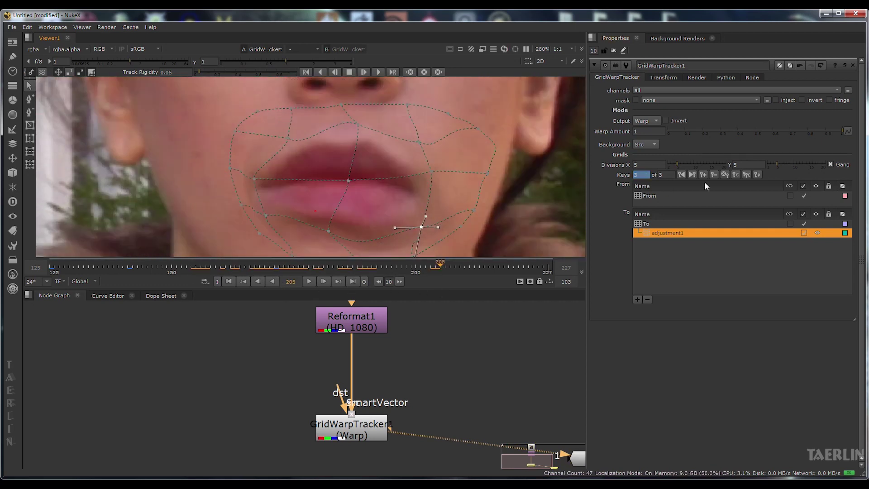
{"action": "left_click", "coordinate": [703, 175]}
{"action": "left_click_drag", "start_coordinate": [426, 196], "coordinate": [421, 163]}
{"action": "left_click_drag", "start_coordinate": [335, 201], "coordinate": [342, 178]}
{"action": "left_click_drag", "start_coordinate": [272, 185], "coordinate": [284, 171]}
{"action": "left_click_drag", "start_coordinate": [261, 148], "coordinate": [262, 146]}
{"action": "left_click_drag", "start_coordinate": [365, 94], "coordinate": [359, 116]}
{"action": "left_click_drag", "start_coordinate": [294, 107], "coordinate": [298, 116]}
{"action": "left_click_drag", "start_coordinate": [425, 112], "coordinate": [415, 123]}
{"action": "left_click_drag", "start_coordinate": [421, 163], "coordinate": [420, 167]}
{"action": "left_click_drag", "start_coordinate": [298, 115], "coordinate": [297, 120]}
{"action": "left_click_drag", "start_coordinate": [283, 171], "coordinate": [282, 168]}
Step: Scrub toward the end of the clip and play it back to review the animated mouth warp
{"action": "left_click_drag", "start_coordinate": [447, 267], "coordinate": [549, 272]}
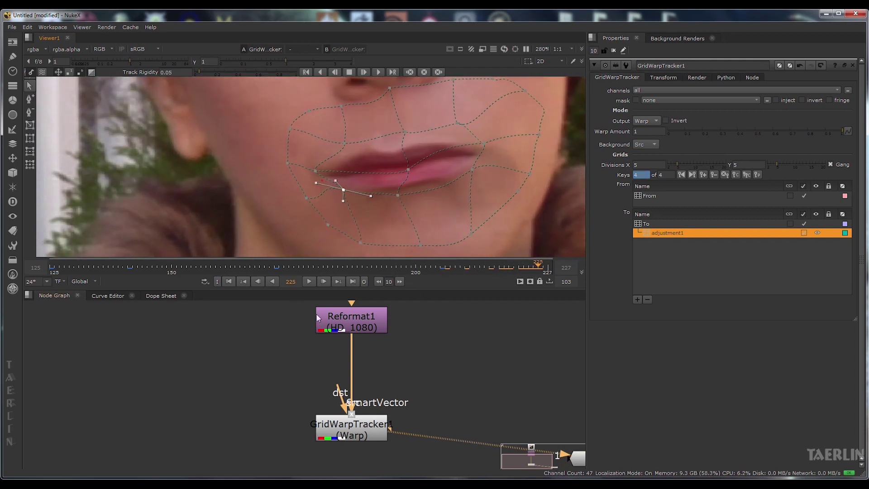
{"action": "left_click", "coordinate": [307, 281]}
{"action": "scroll", "coordinate": [354, 224], "scroll_direction": "down", "scroll_amount": 2}
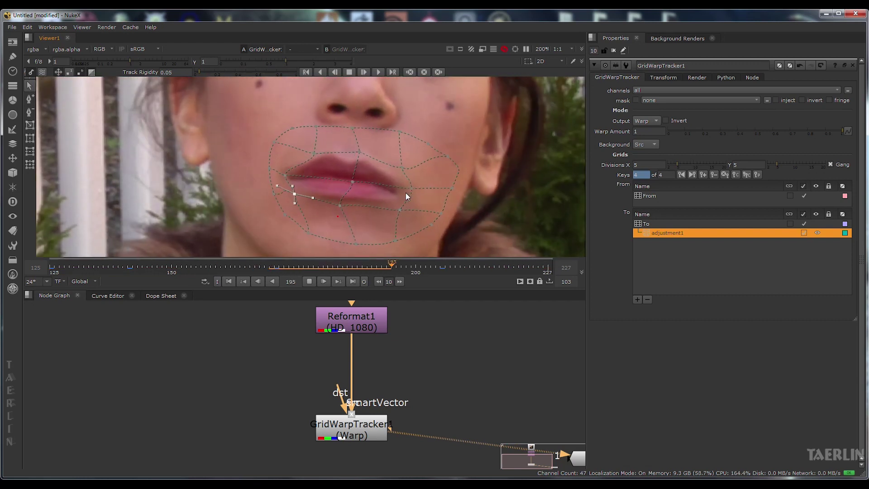
Step: Hide the viewer overlay, deselect the adjustment grid and play the clip to review the mouth warp
{"action": "key", "text": "o"}
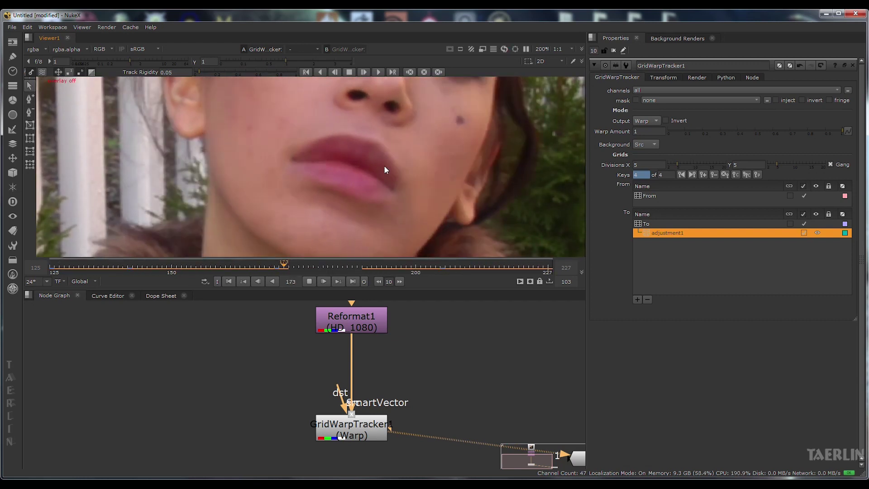
{"action": "scroll", "coordinate": [418, 191], "scroll_direction": "down", "scroll_amount": 2}
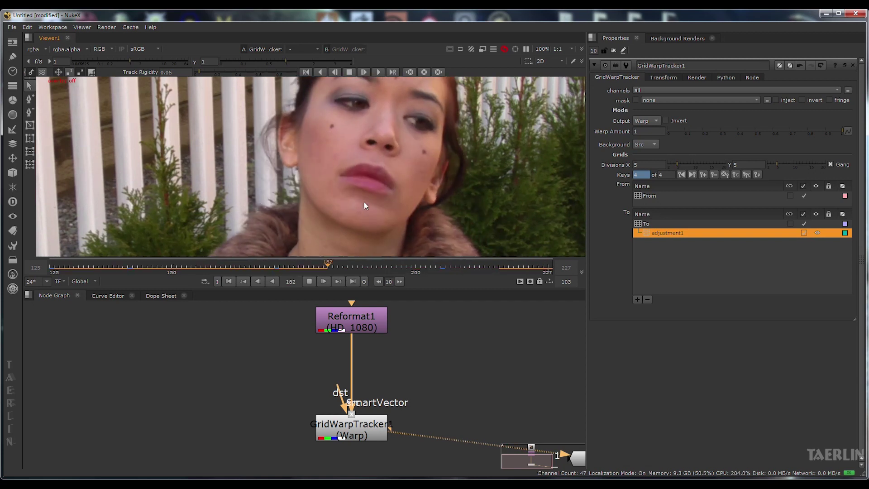
{"action": "left_click", "coordinate": [309, 282]}
{"action": "left_click", "coordinate": [661, 246]}
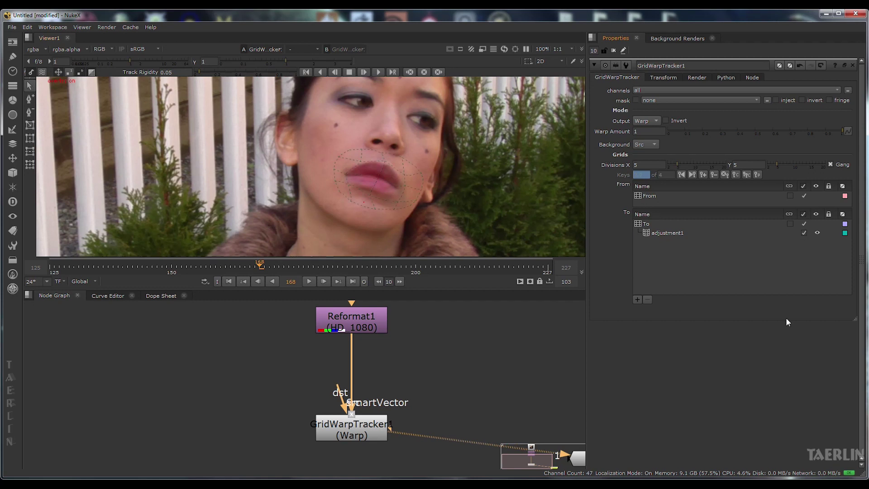
{"action": "left_click", "coordinate": [638, 299]}
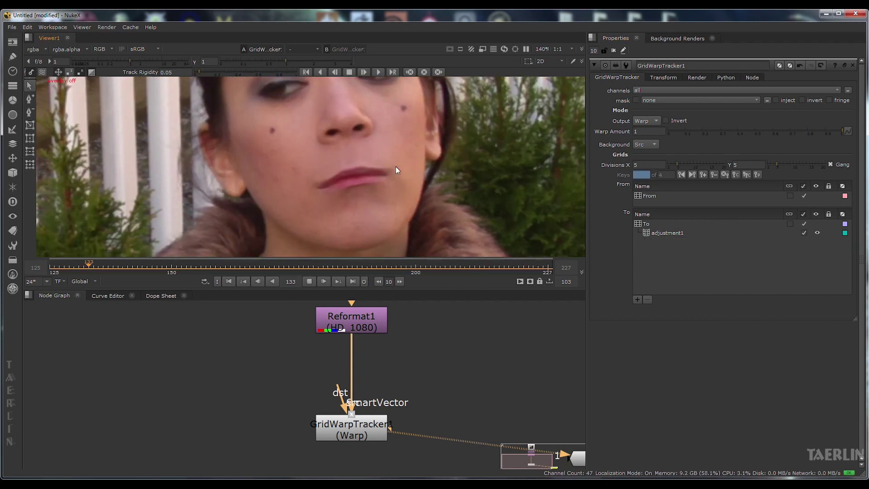
Step: Look at the GridWarpTracker node's output modes and keep Warp selected
{"action": "scroll", "coordinate": [400, 366], "scroll_direction": "up", "scroll_amount": 8}
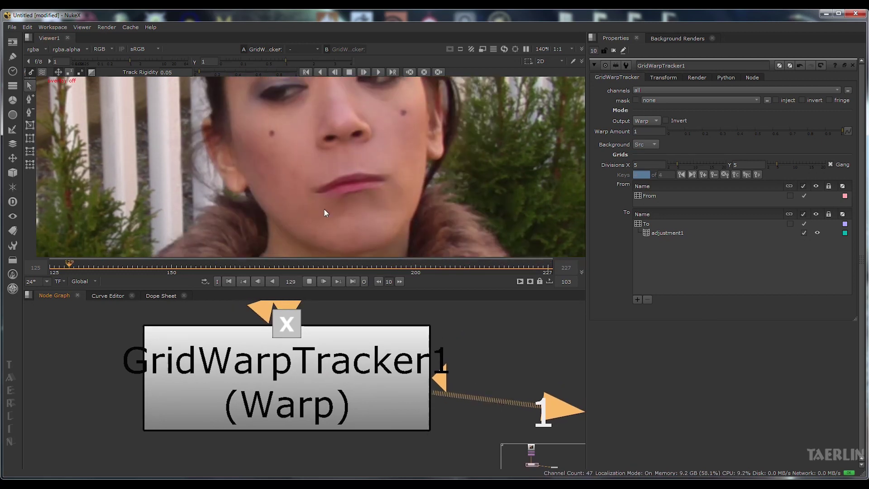
{"action": "left_click", "coordinate": [652, 119]}
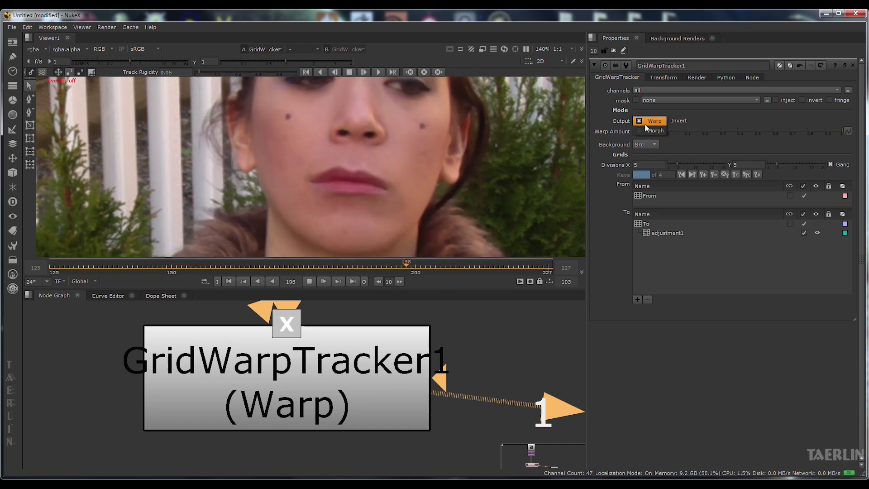
{"action": "left_click", "coordinate": [650, 120]}
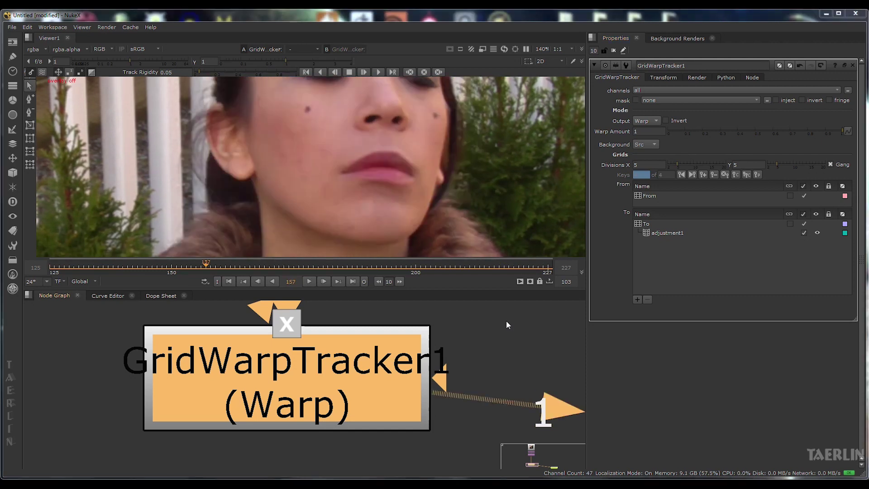
Step: Open the flipbook settings for the GridWarpTracker node and choose Hiero Player as the flipbook application
{"action": "left_click", "coordinate": [506, 320]}
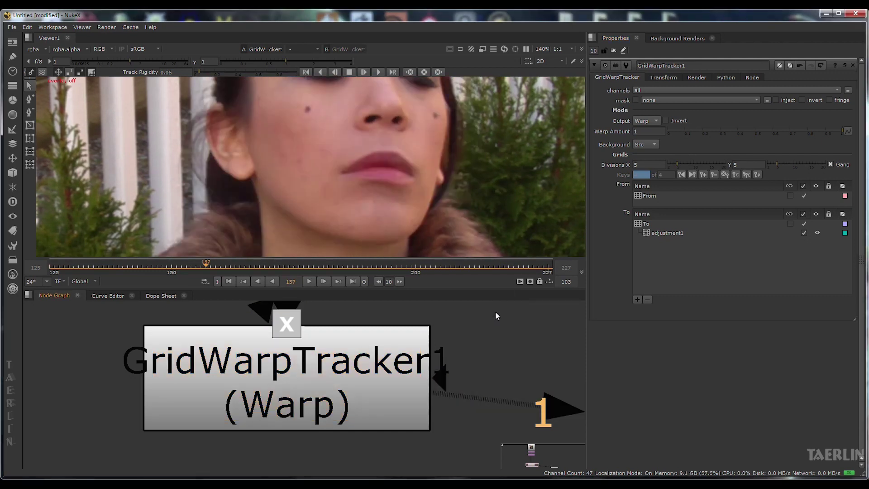
{"action": "left_click", "coordinate": [410, 361]}
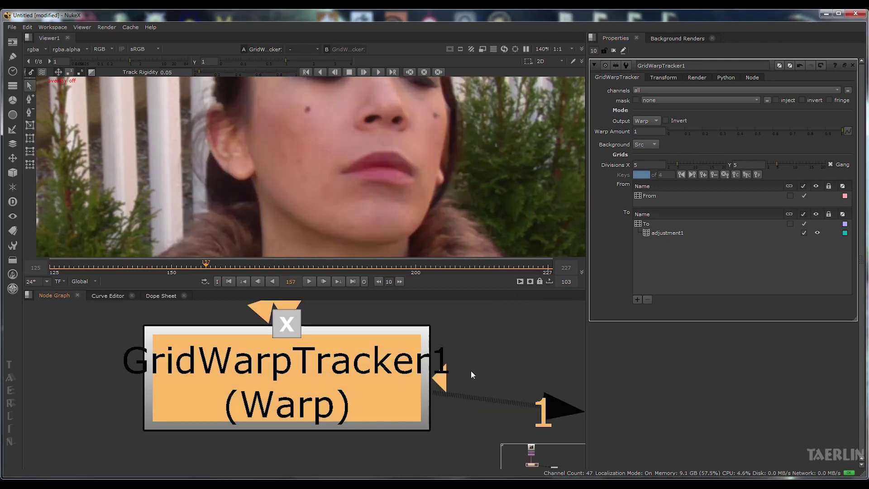
{"action": "left_click", "coordinate": [520, 282]}
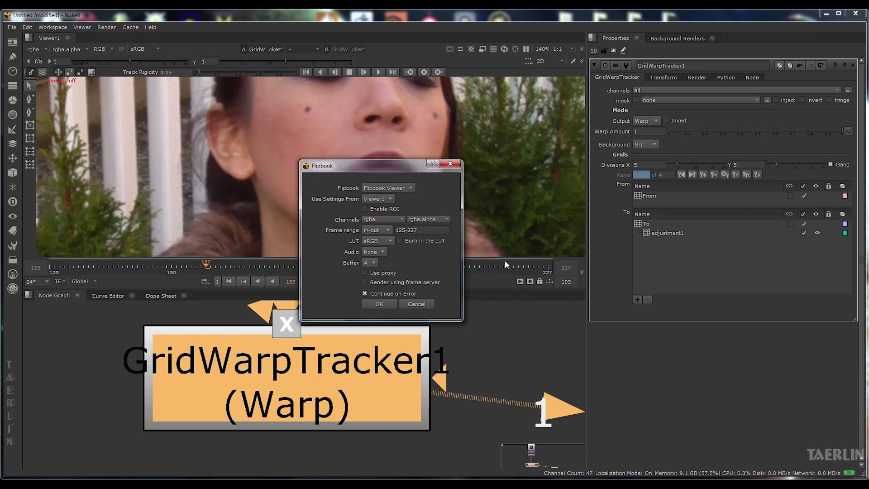
{"action": "left_click", "coordinate": [458, 166]}
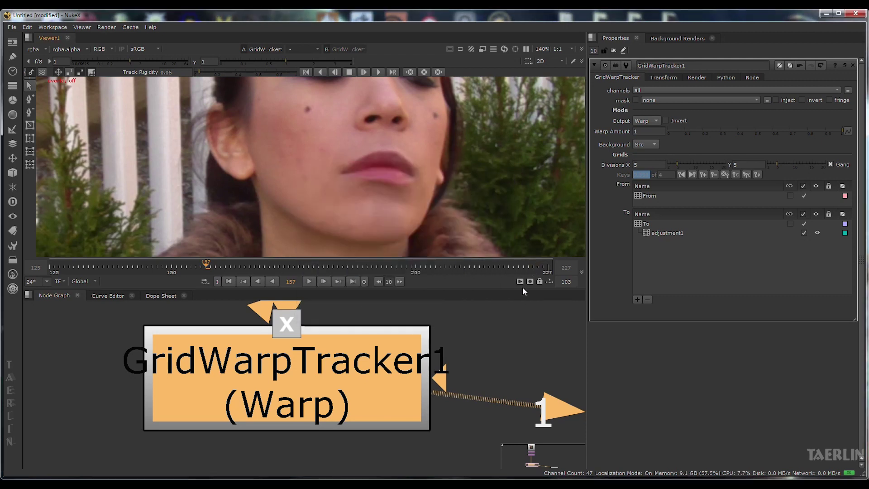
{"action": "left_click", "coordinate": [520, 281]}
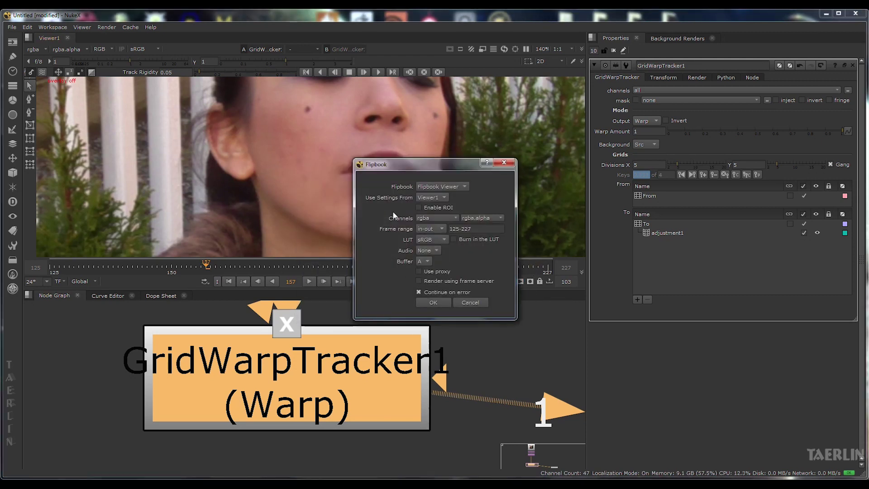
{"action": "left_click_drag", "start_coordinate": [434, 164], "coordinate": [422, 163]}
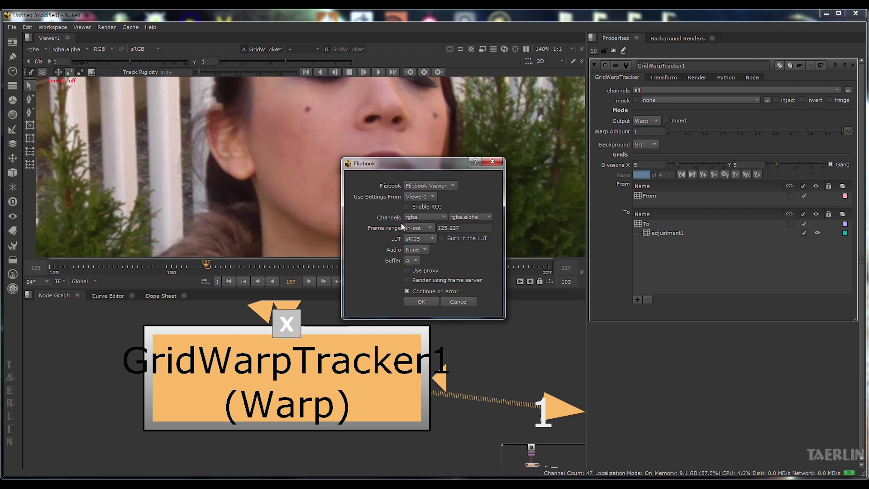
{"action": "left_click", "coordinate": [443, 186]}
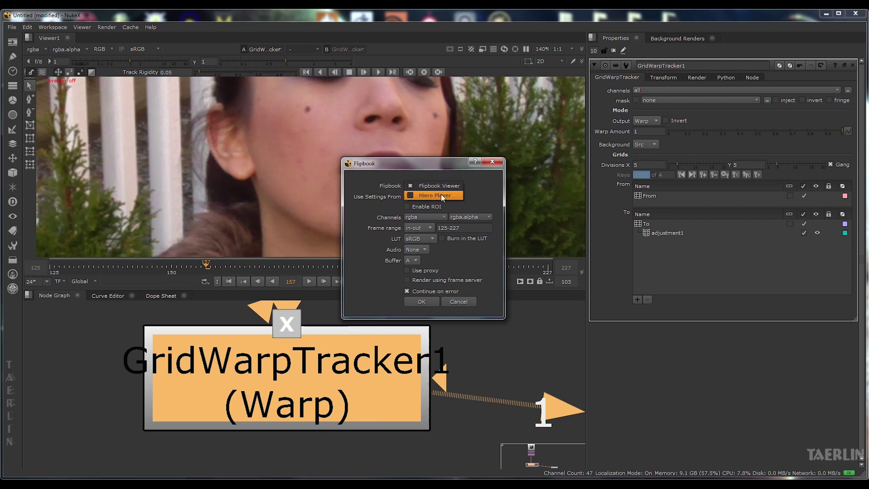
{"action": "left_click", "coordinate": [441, 197]}
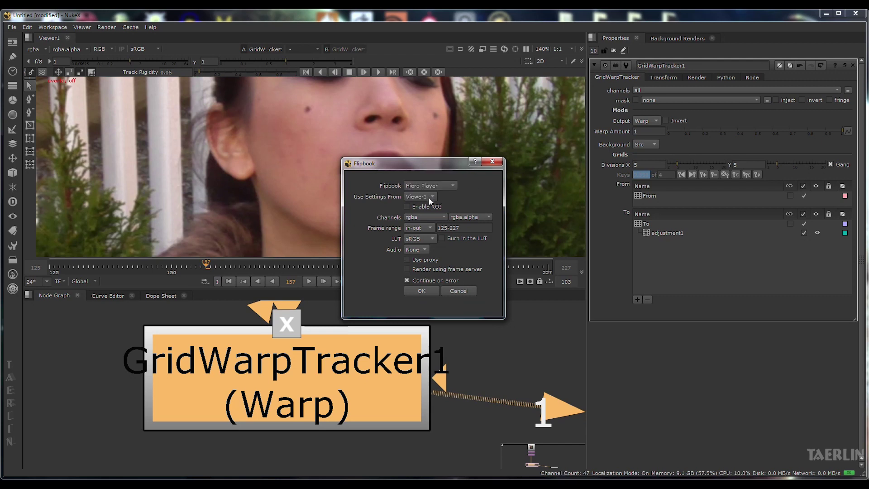
Step: Keep the Viewer1 settings, rgba channels and in-out frame range 125-227, and launch the flipbook render
{"action": "left_click", "coordinate": [429, 198]}
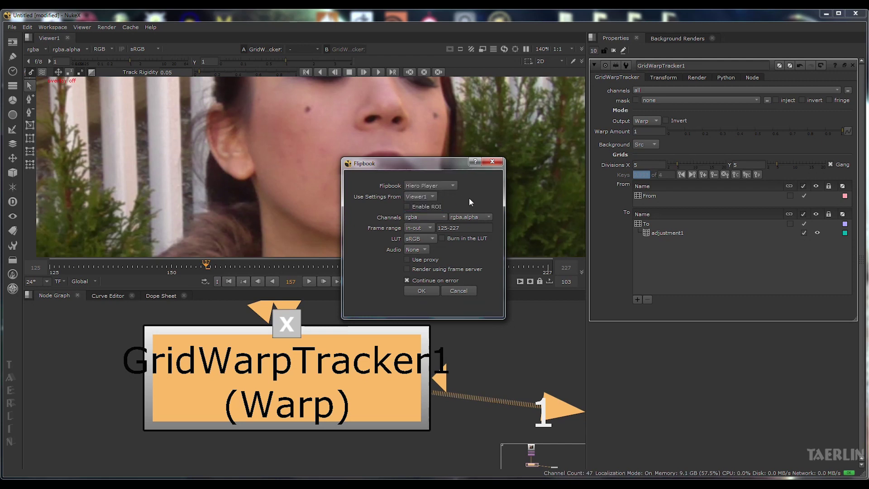
{"action": "left_click", "coordinate": [417, 216]}
{"action": "left_click", "coordinate": [465, 203]}
{"action": "left_click", "coordinate": [425, 229]}
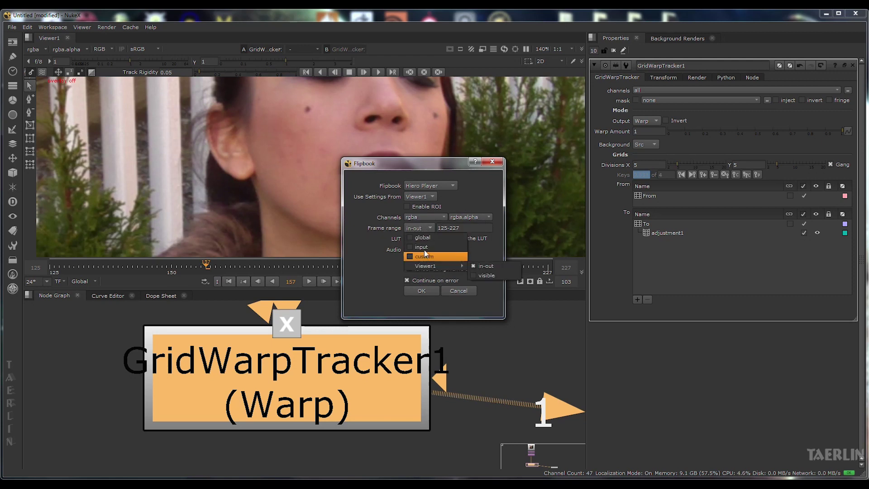
{"action": "left_click", "coordinate": [450, 232]}
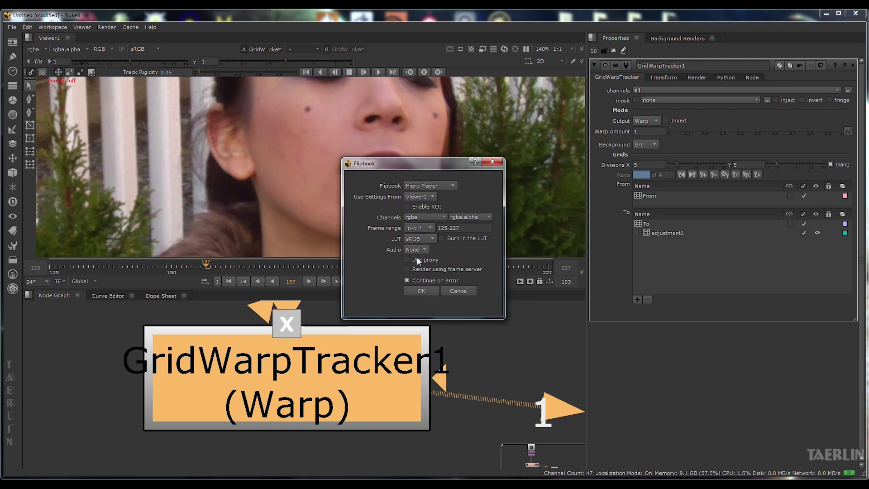
{"action": "left_click", "coordinate": [422, 290]}
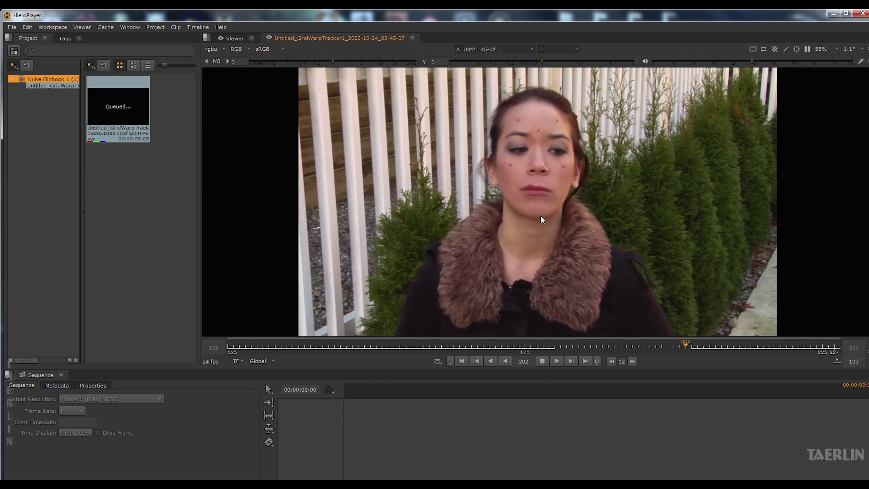
Step: Examine the rendered flipbook playback in HieroPlayer, both close up around the mouth and at full frame
{"action": "scroll", "coordinate": [541, 206], "scroll_direction": "up", "scroll_amount": 5}
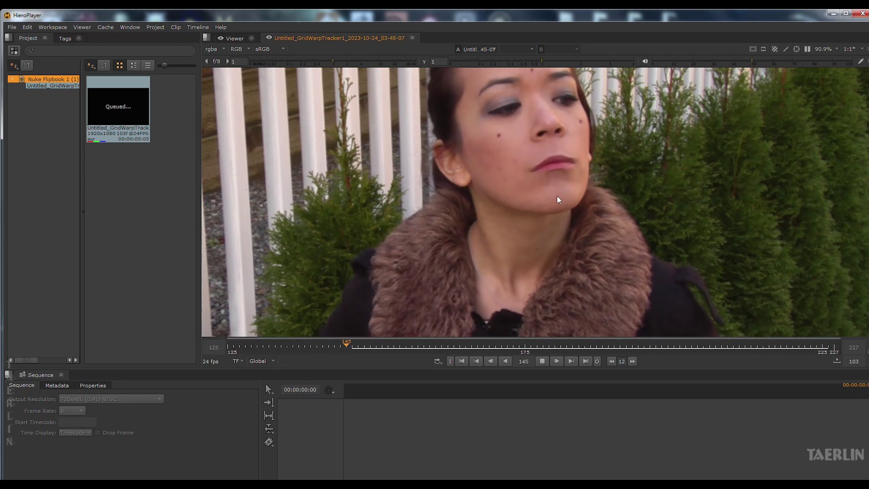
{"action": "scroll", "coordinate": [496, 142], "scroll_direction": "up", "scroll_amount": 5}
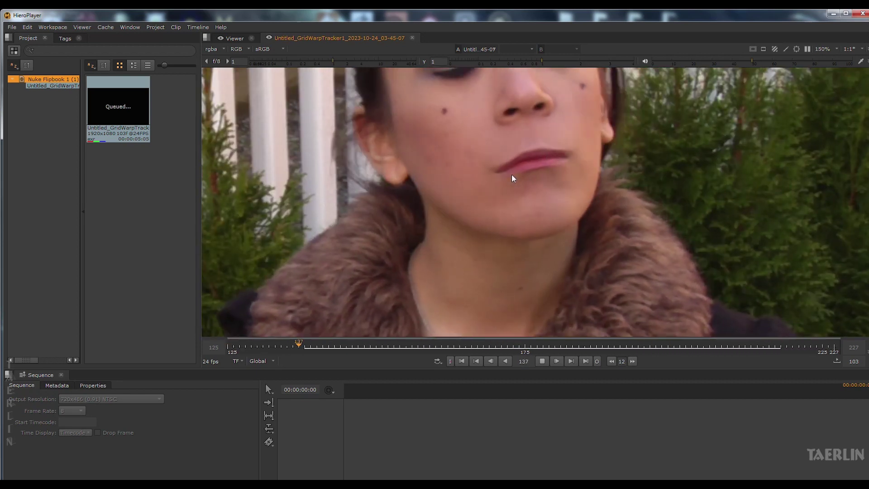
{"action": "scroll", "coordinate": [704, 217], "scroll_direction": "down", "scroll_amount": 6}
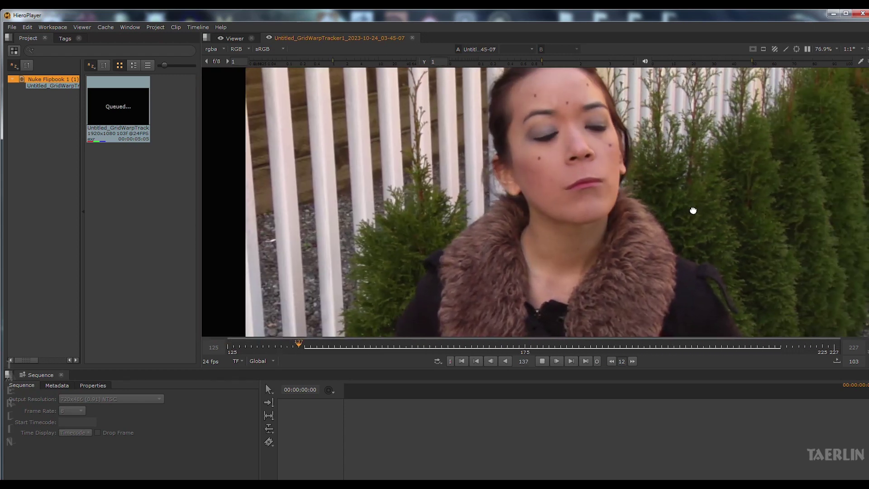
{"action": "scroll", "coordinate": [699, 210], "scroll_direction": "down", "scroll_amount": 3}
{"action": "left_click_drag", "start_coordinate": [656, 217], "coordinate": [620, 218]}
{"action": "scroll", "coordinate": [621, 218], "scroll_direction": "down", "scroll_amount": 3}
{"action": "scroll", "coordinate": [621, 218], "scroll_direction": "up", "scroll_amount": 3}
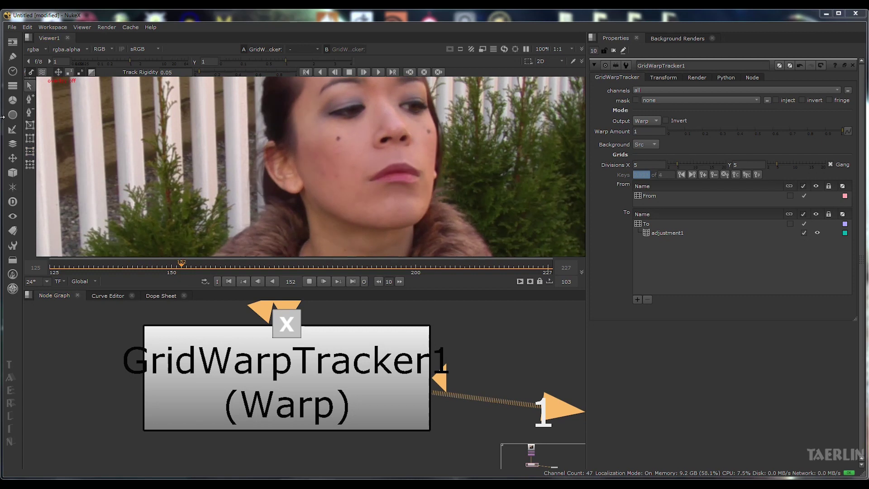
Step: Return to Nuke and open the list of Transform nodes
{"action": "left_click", "coordinate": [13, 160]}
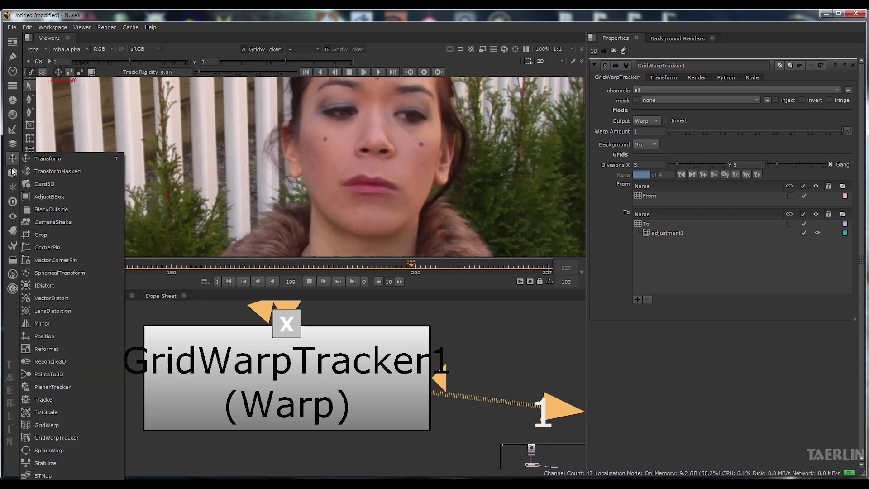